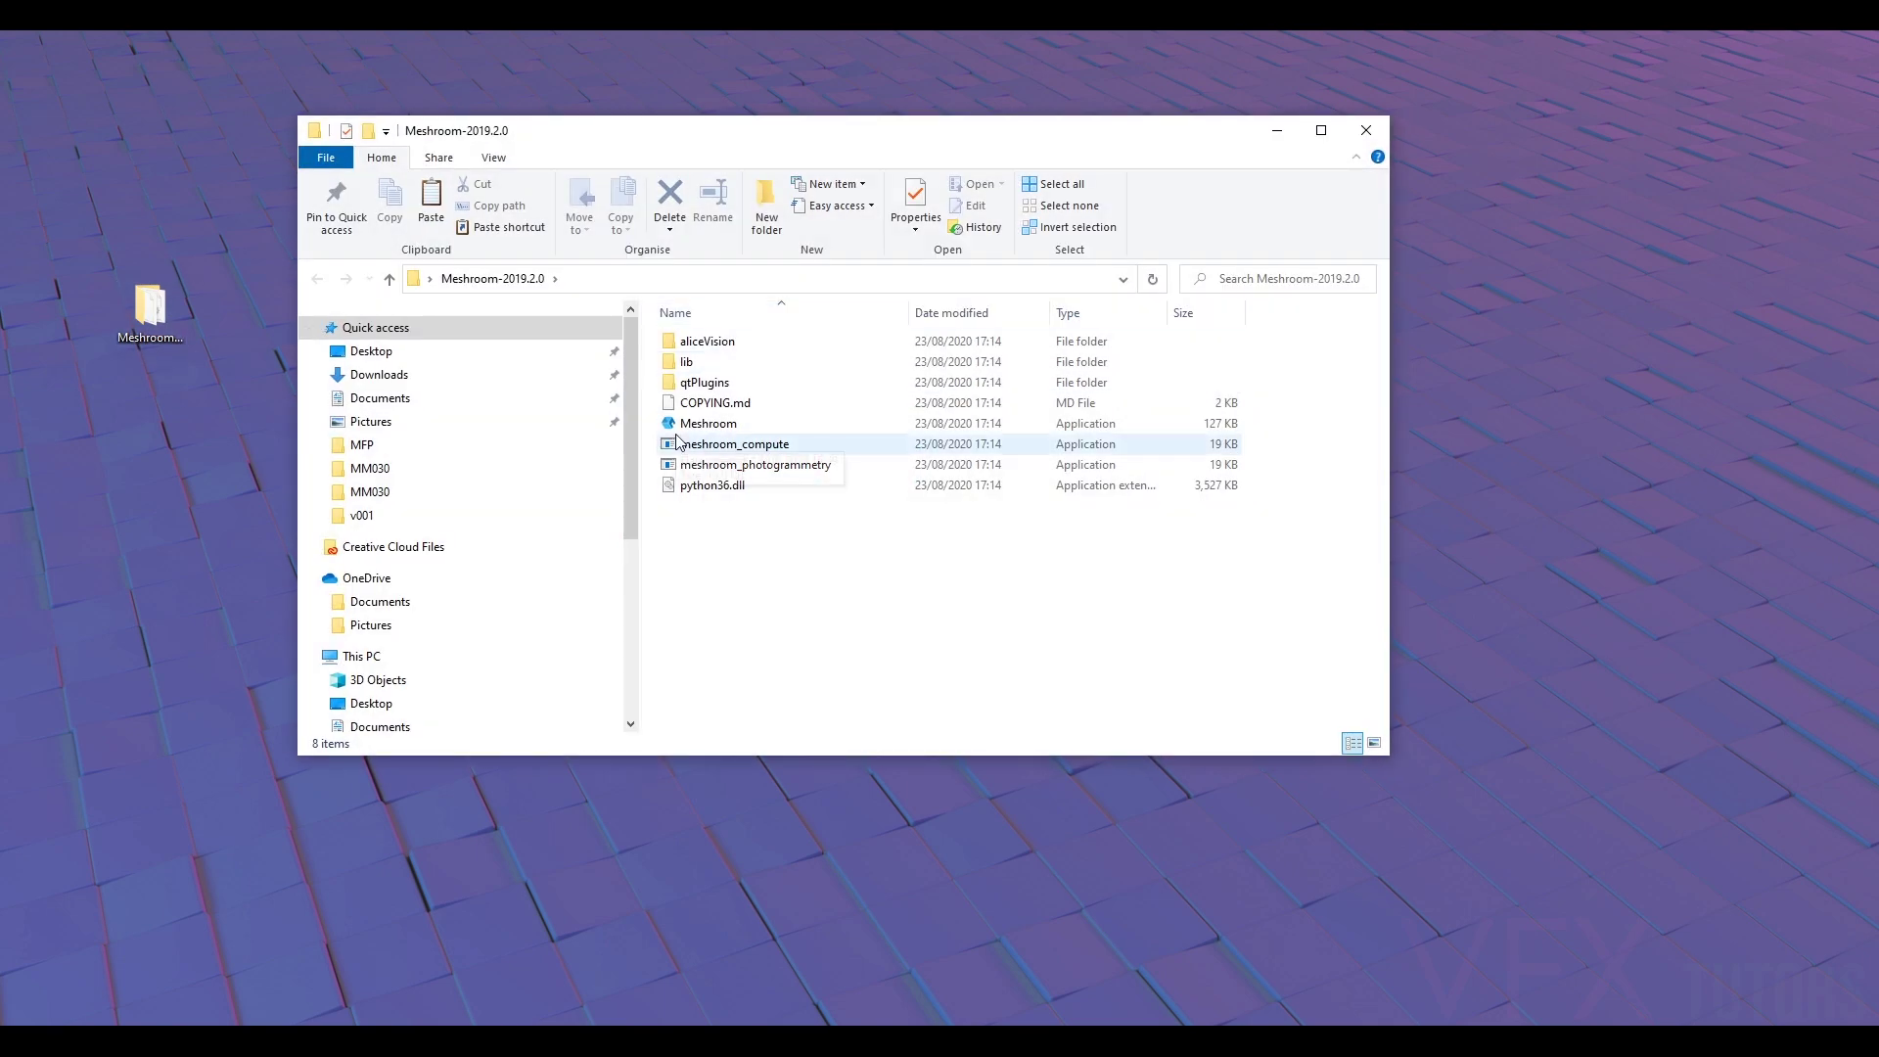
# - Launch Meshroom from the Meshroom-2019.2.0 folder
pyautogui.click(745, 423)
pyautogui.doubleClick(750, 430)
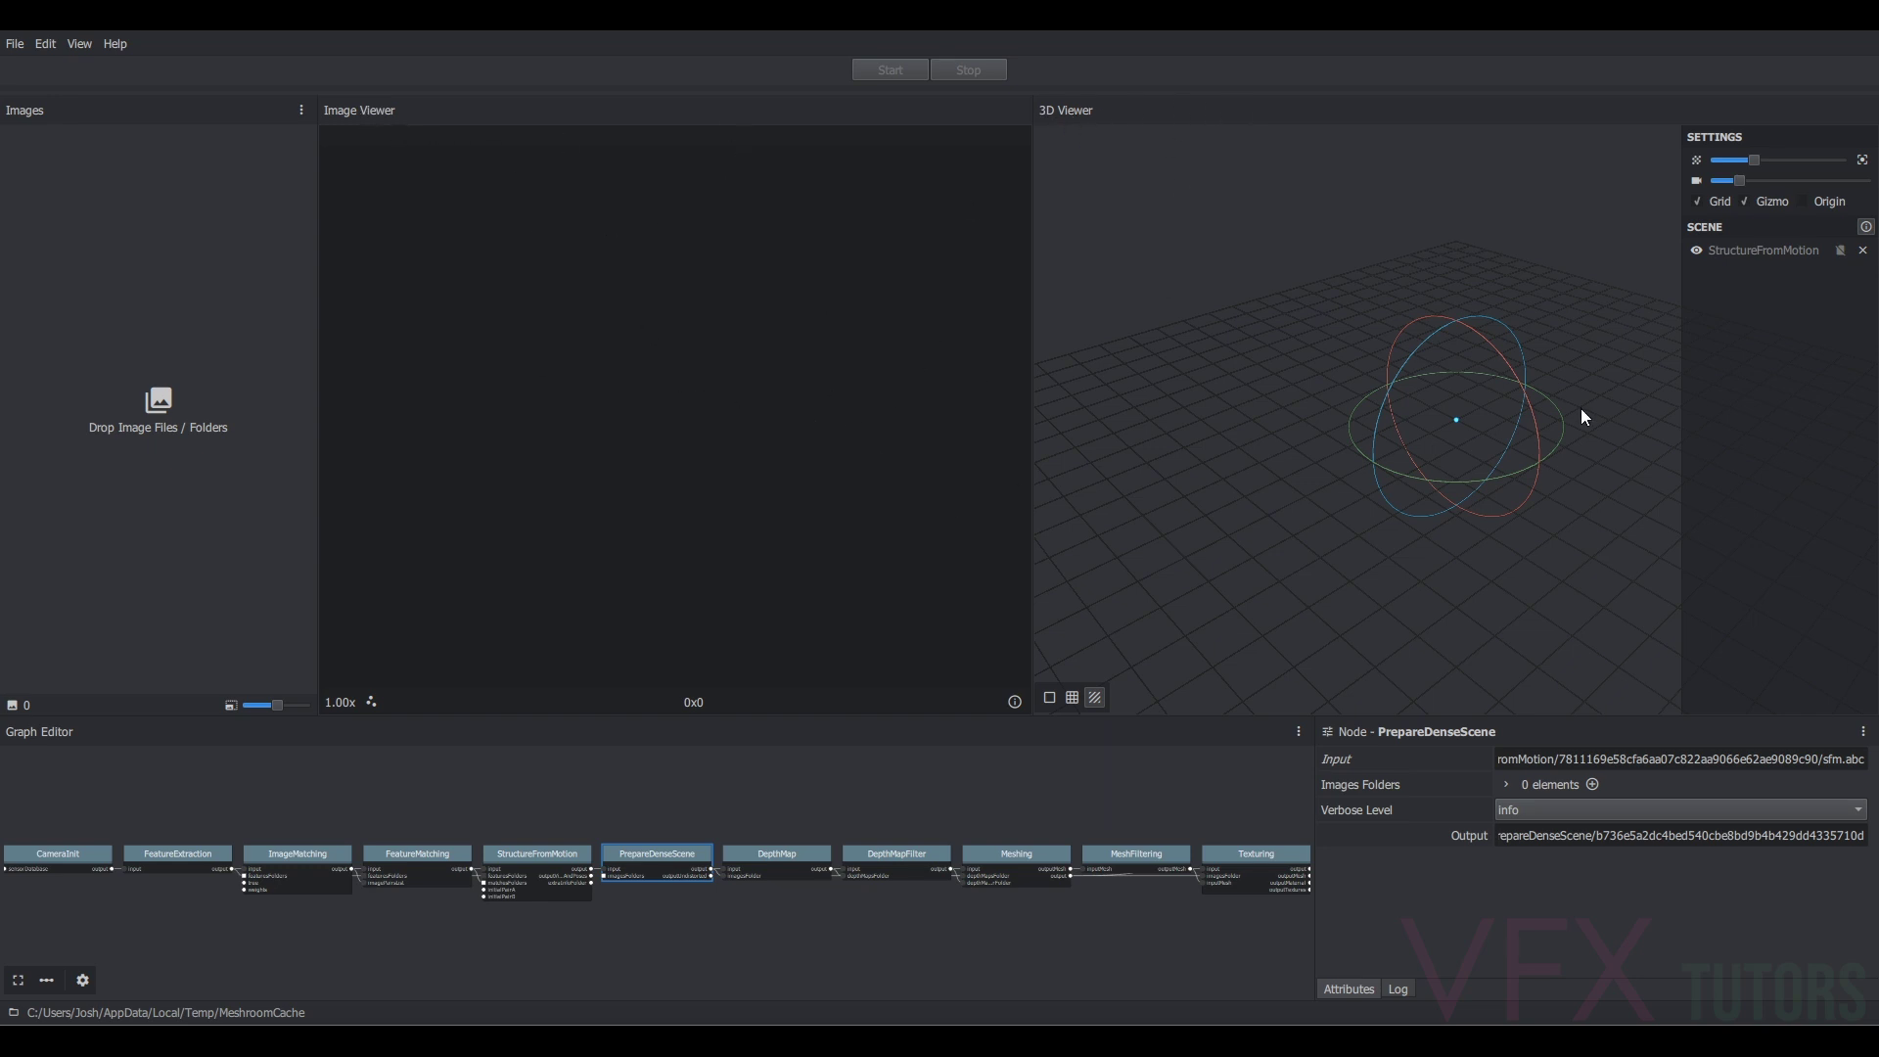
pyautogui.moveTo(1470, 436); pyautogui.dragTo(1507, 460)
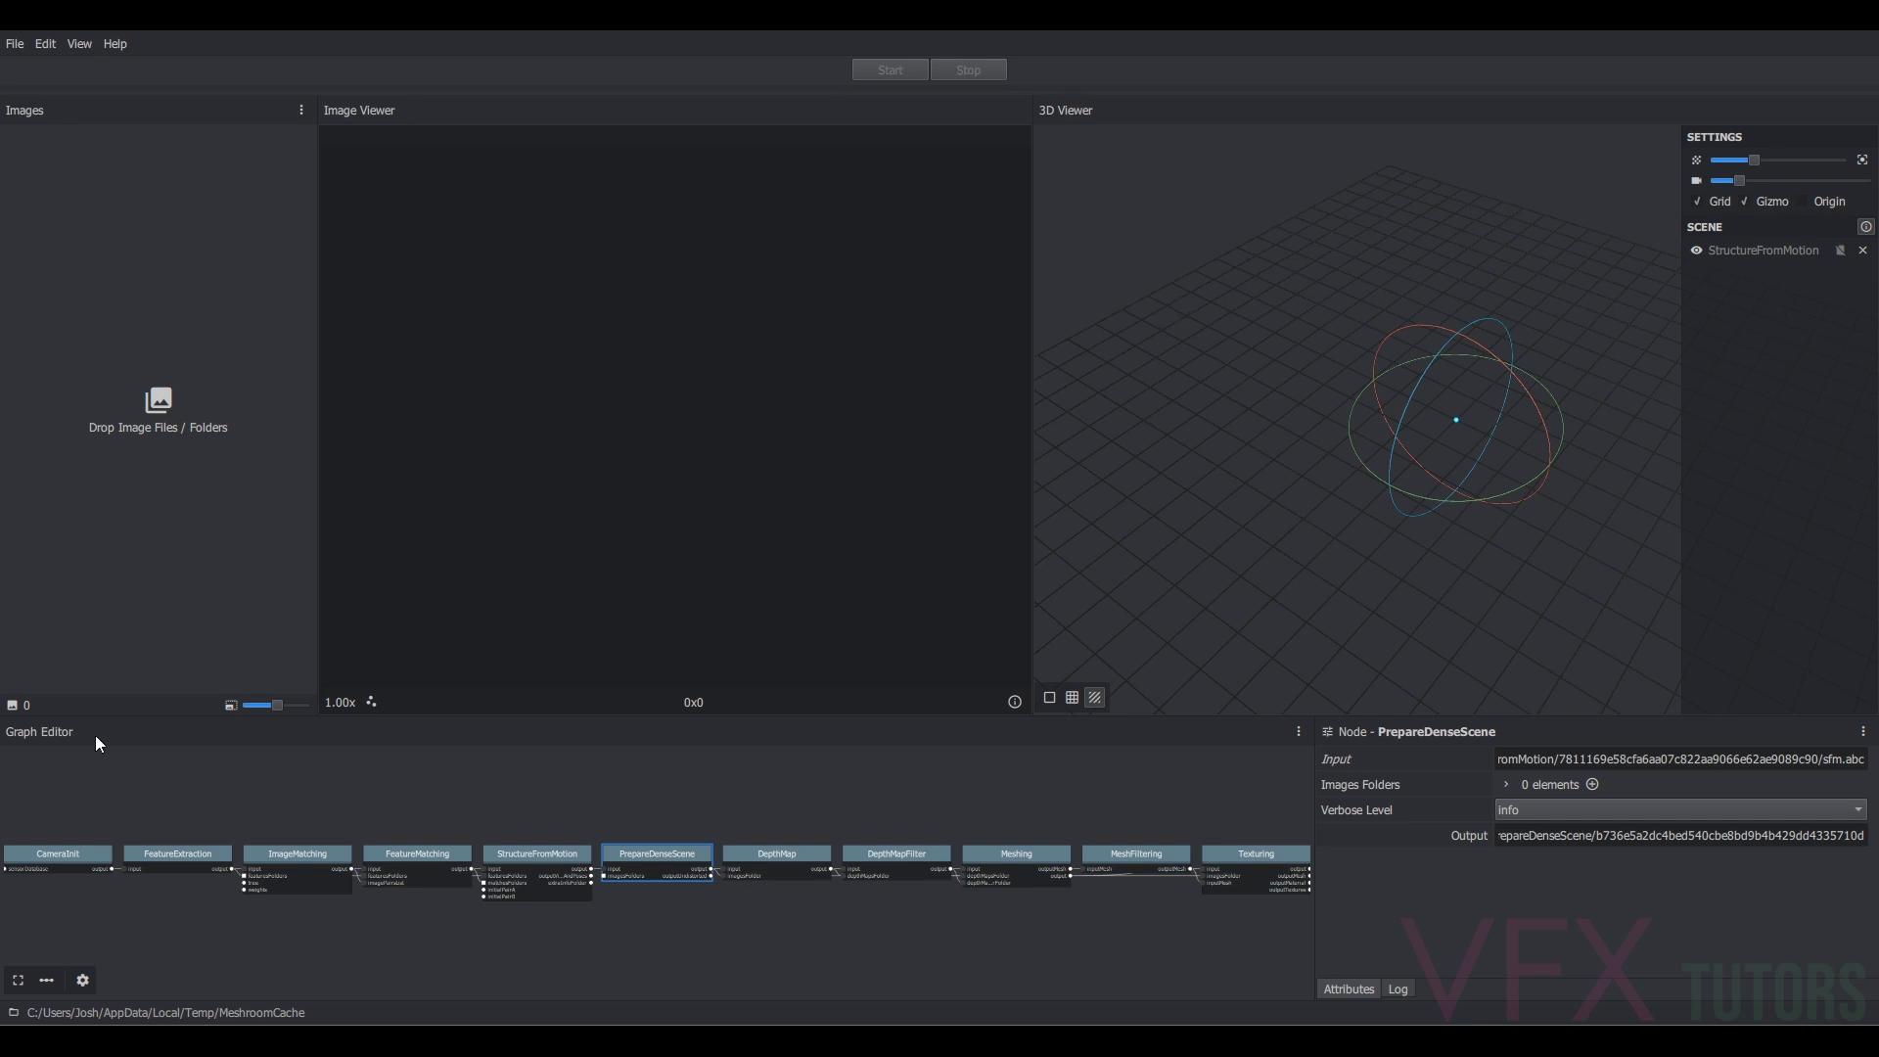
# - Examine the default photogrammetry node chain and the attributes of its nodes from CameraInit to DepthMap
pyautogui.scroll(-3, 788, 822)
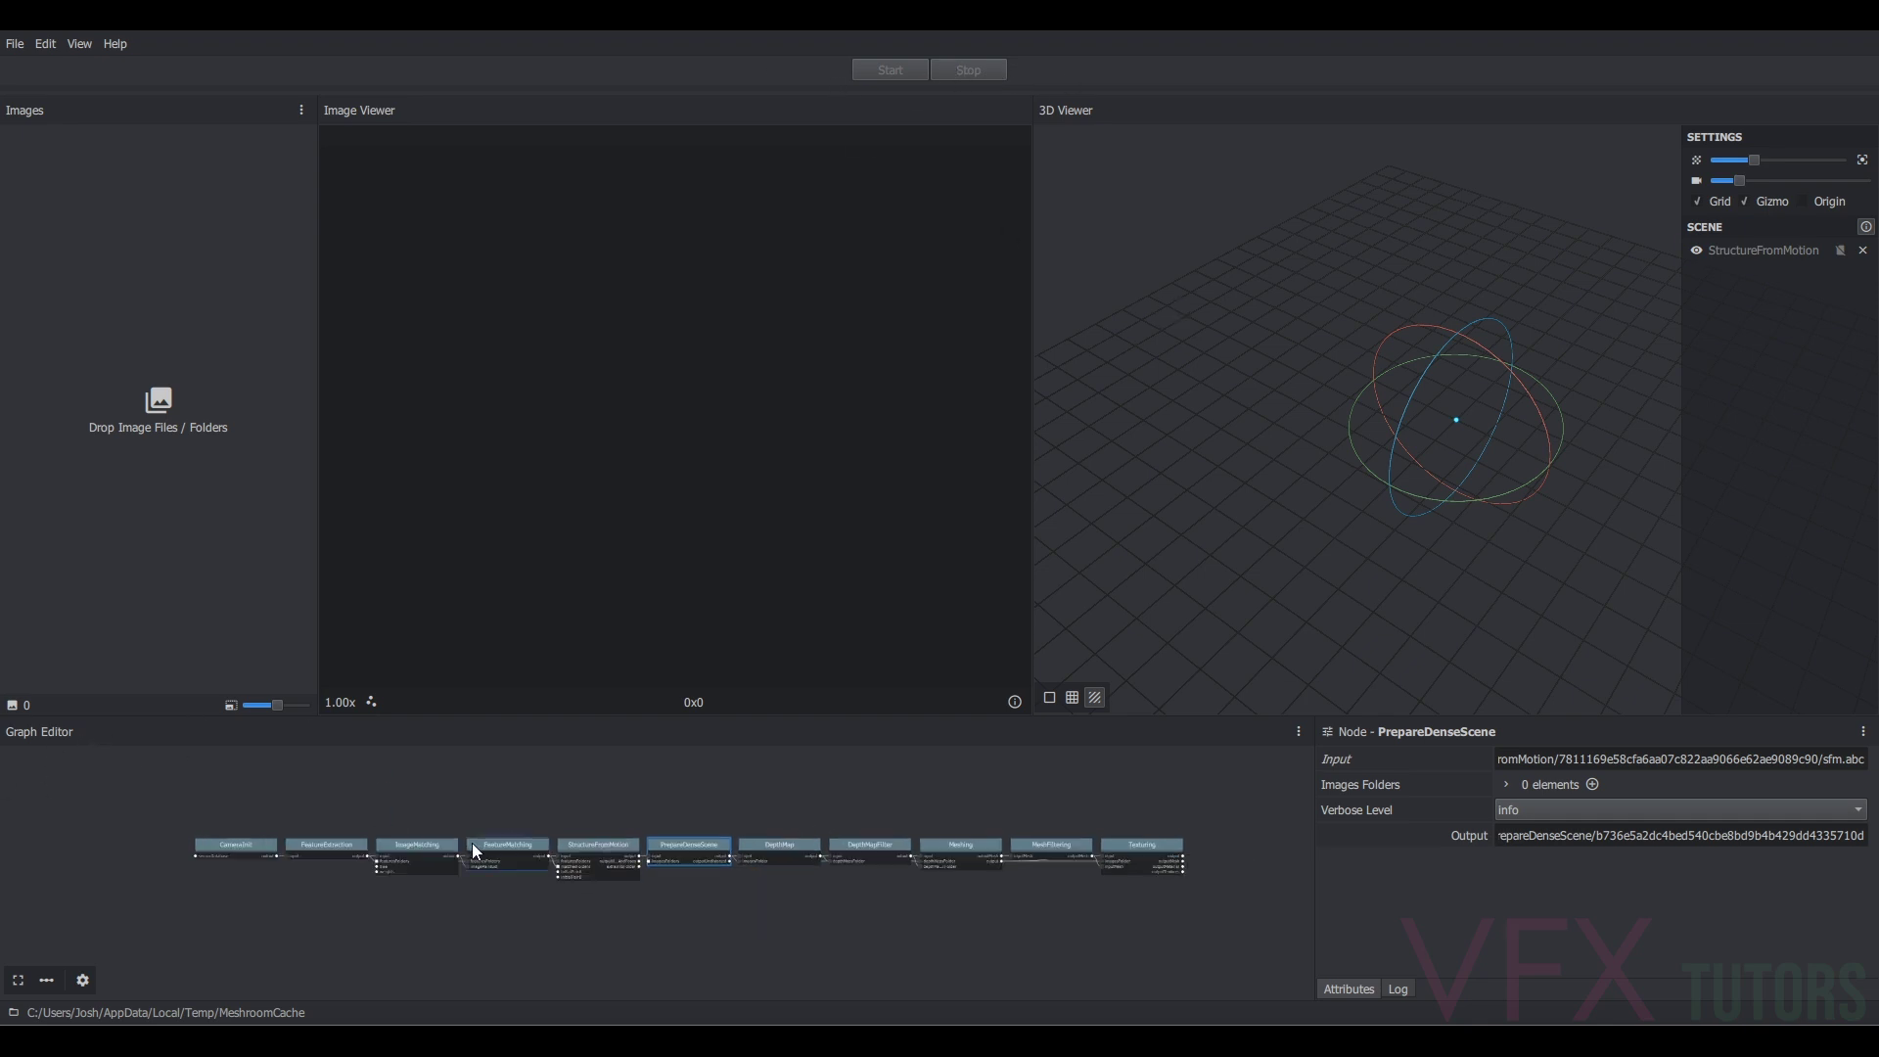
pyautogui.click(252, 843)
pyautogui.click(330, 844)
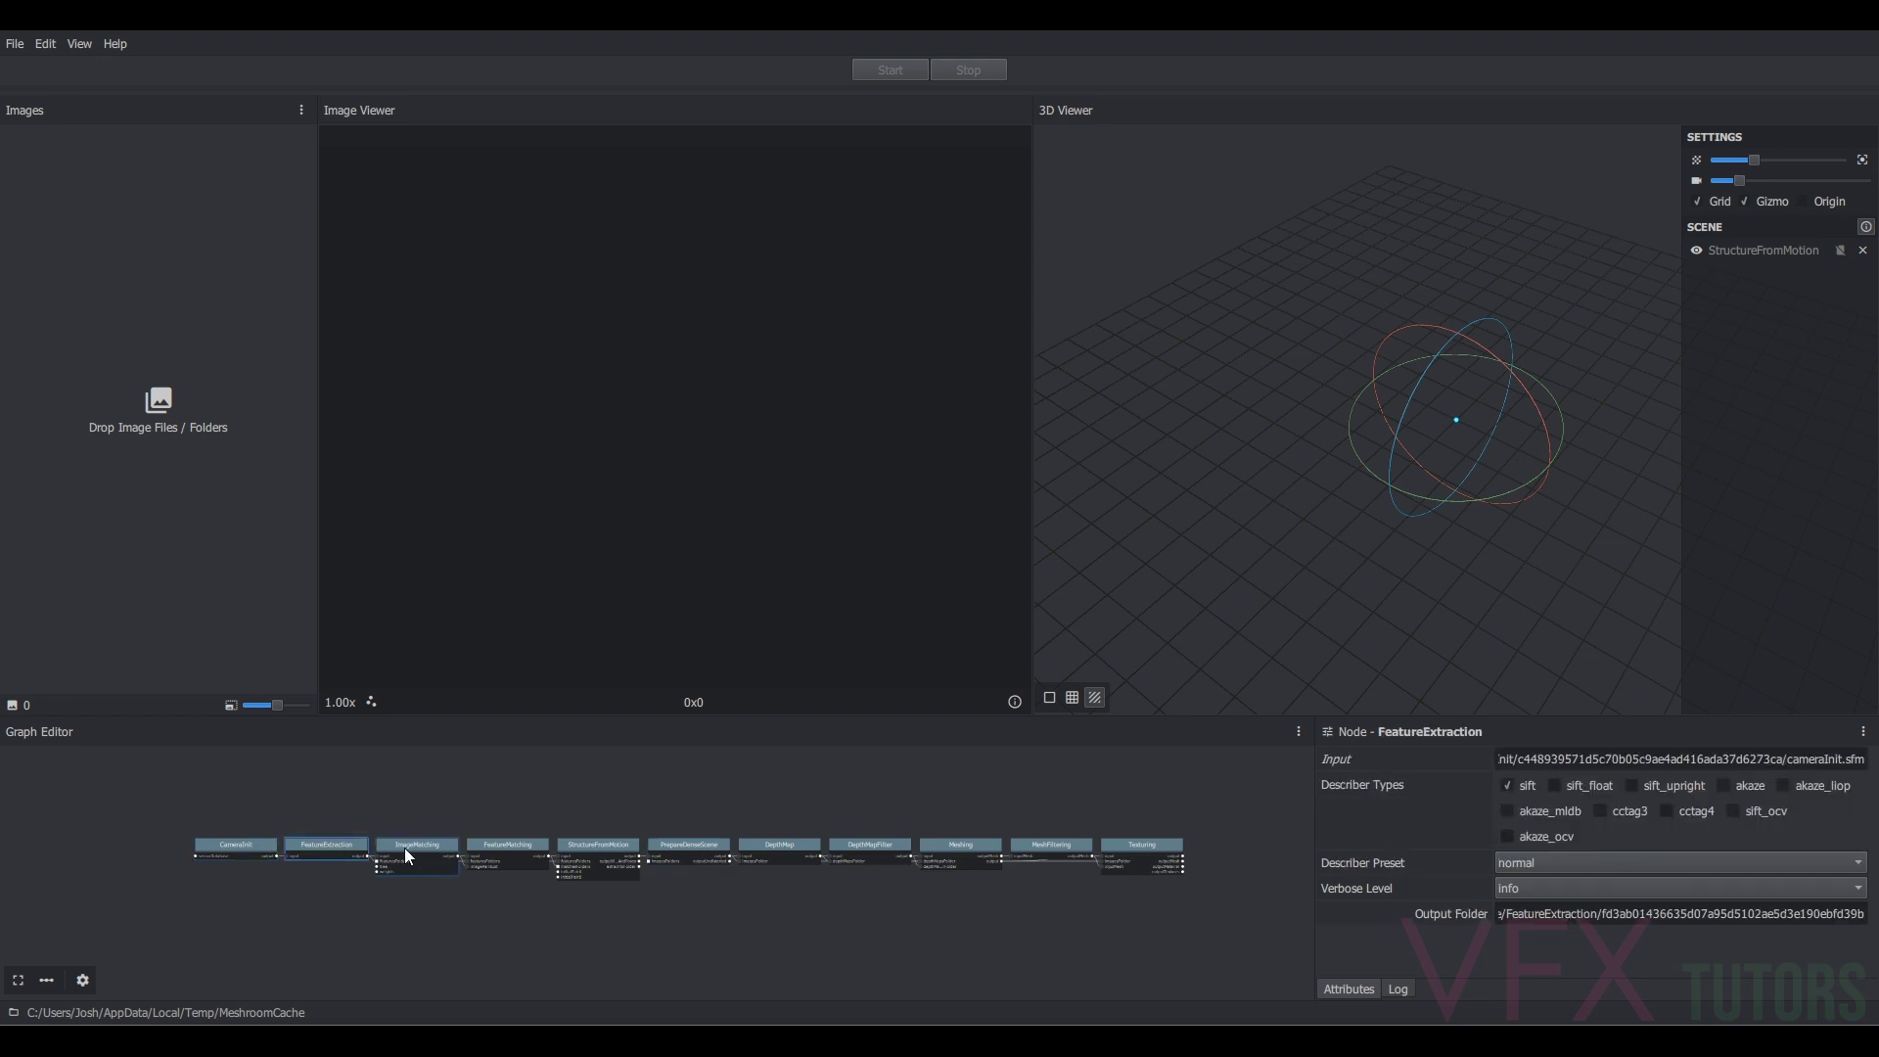
pyautogui.click(403, 847)
pyautogui.click(509, 847)
pyautogui.scroll(1, 219, 838)
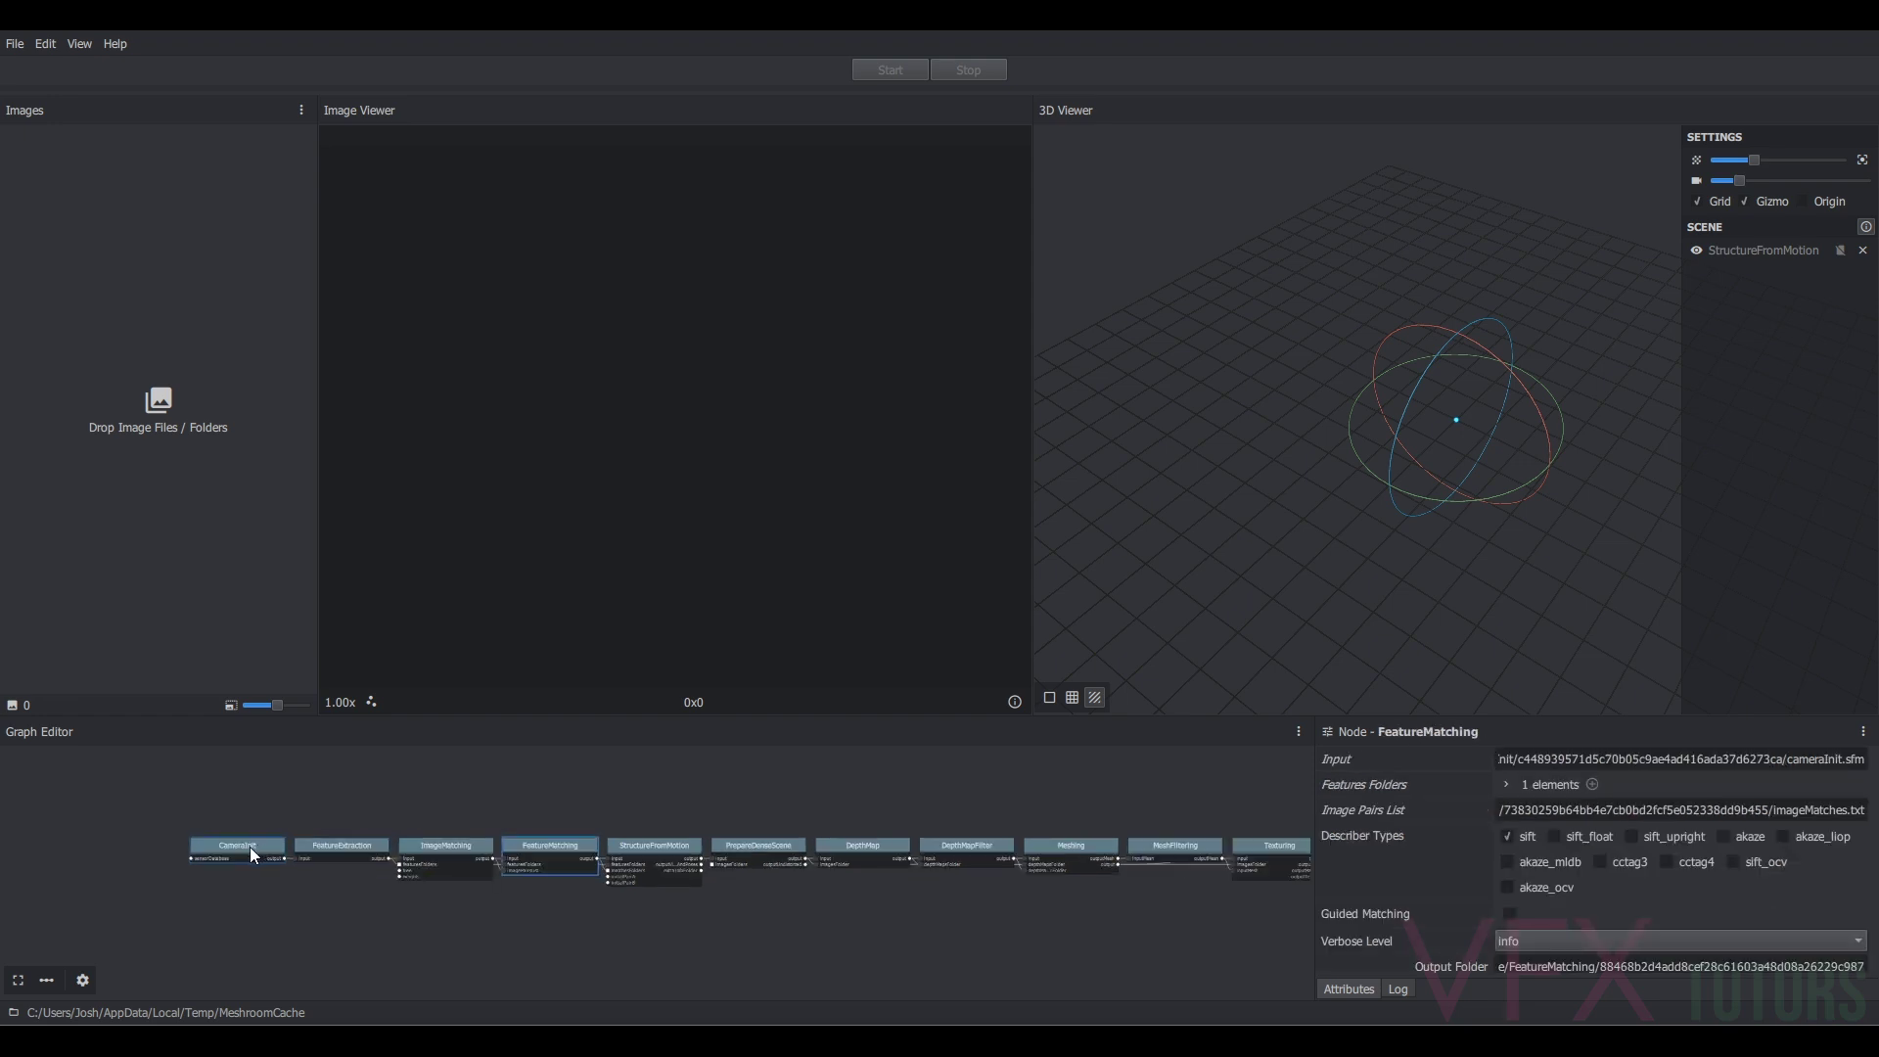
pyautogui.click(249, 847)
pyautogui.click(360, 852)
pyautogui.click(456, 848)
pyautogui.click(564, 852)
pyautogui.click(653, 850)
pyautogui.click(344, 844)
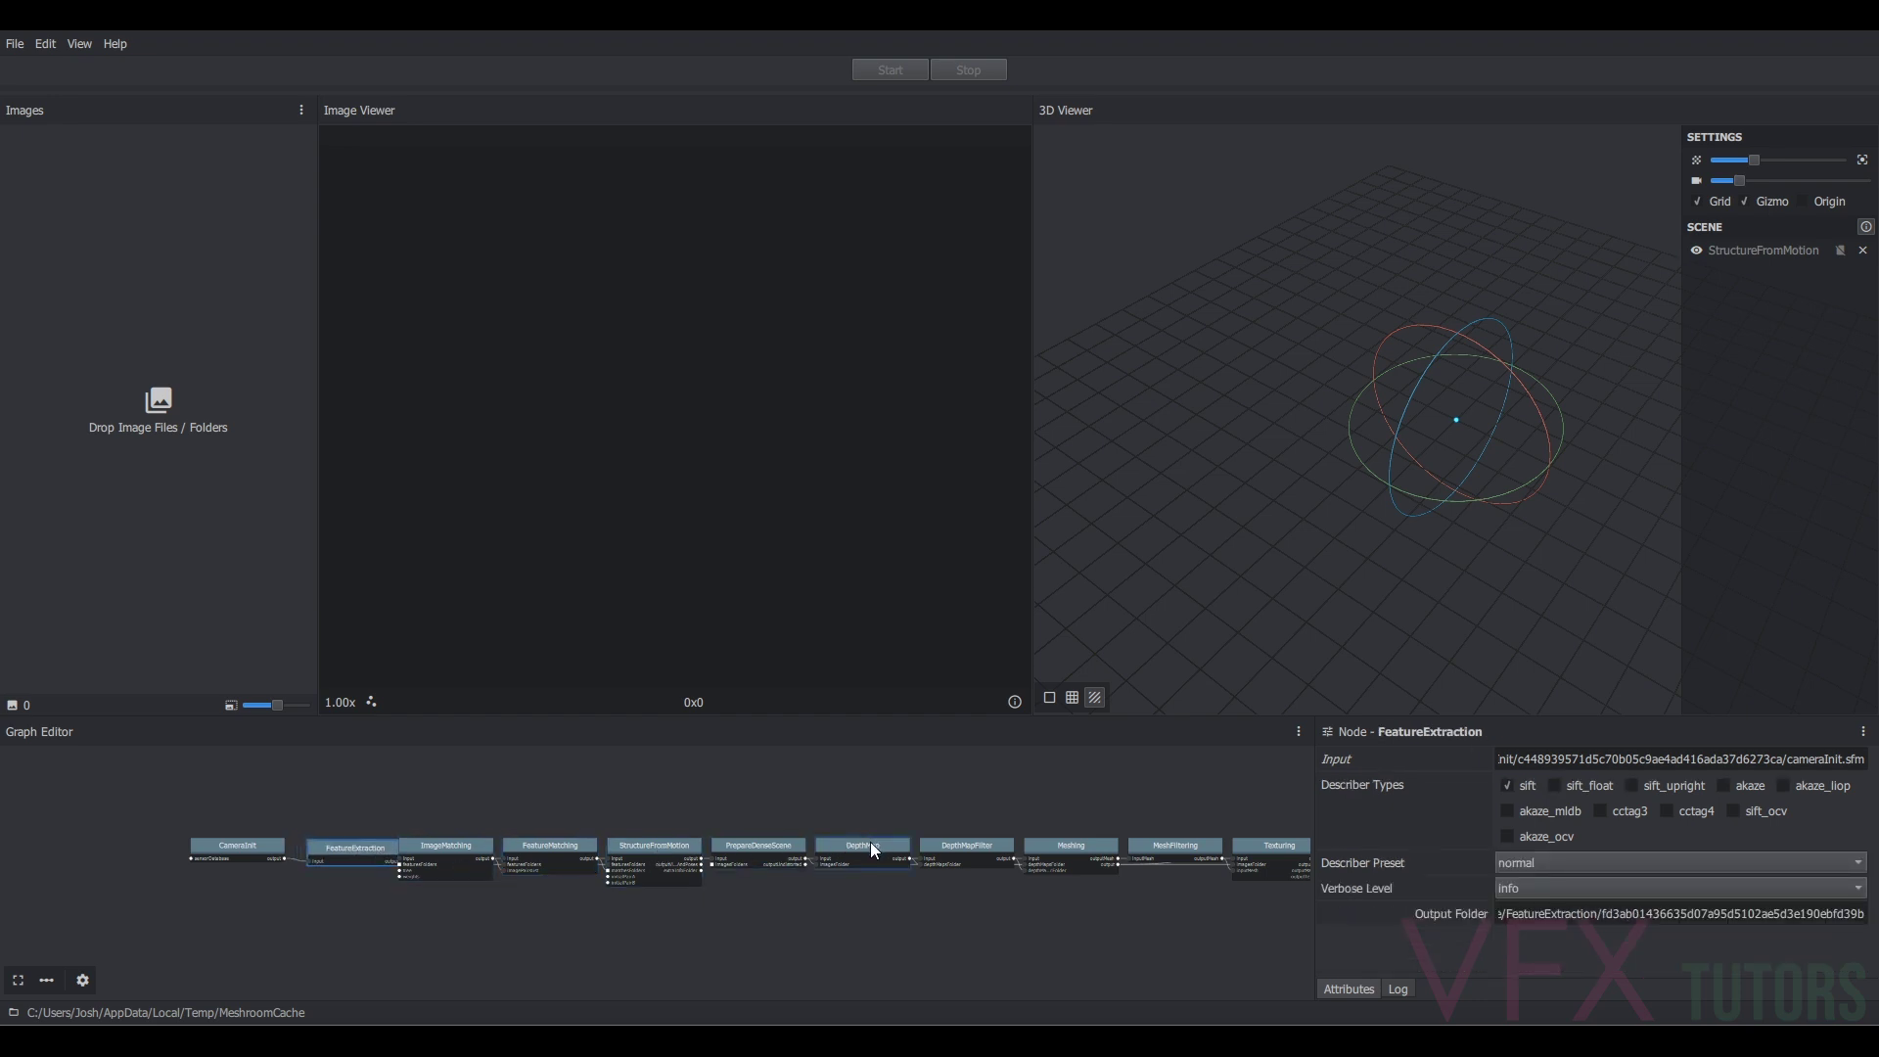
pyautogui.click(871, 845)
pyautogui.scroll(-1, 1068, 841)
pyautogui.click(806, 840)
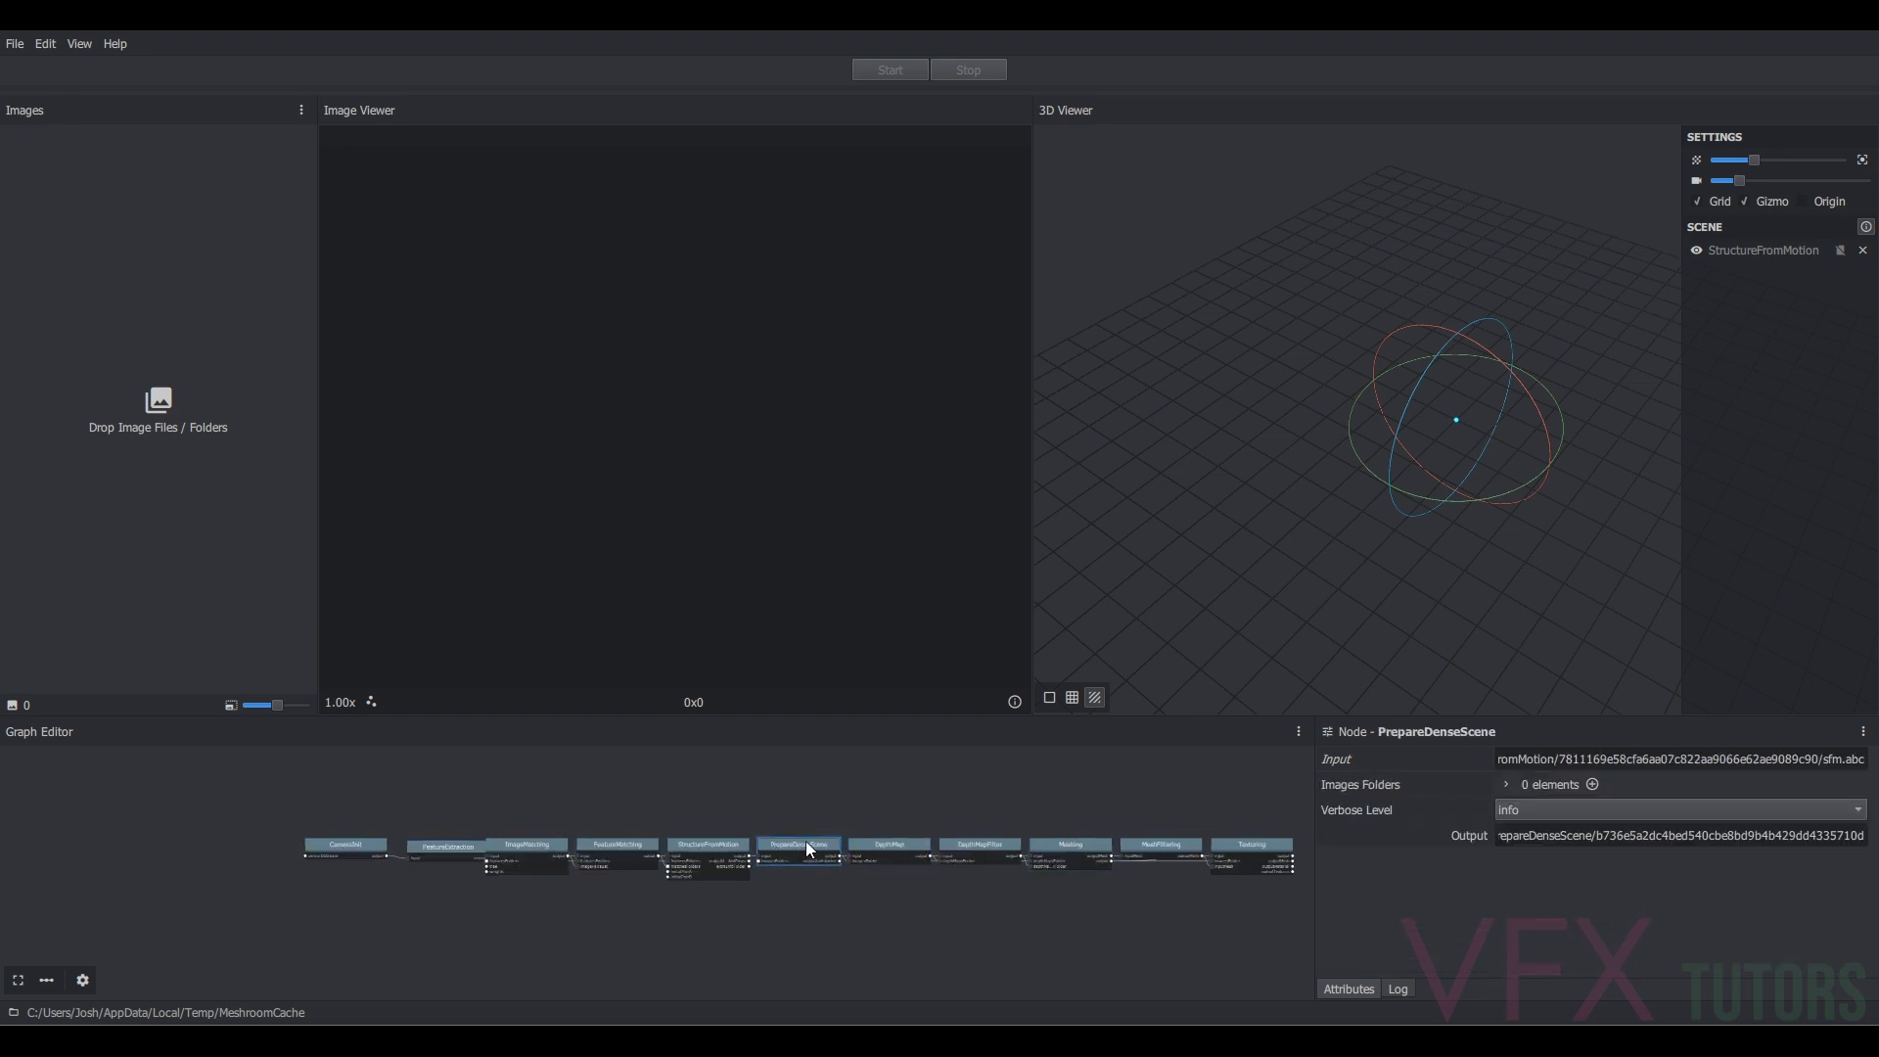
pyautogui.scroll(2, 804, 842)
pyautogui.scroll(-2, 671, 849)
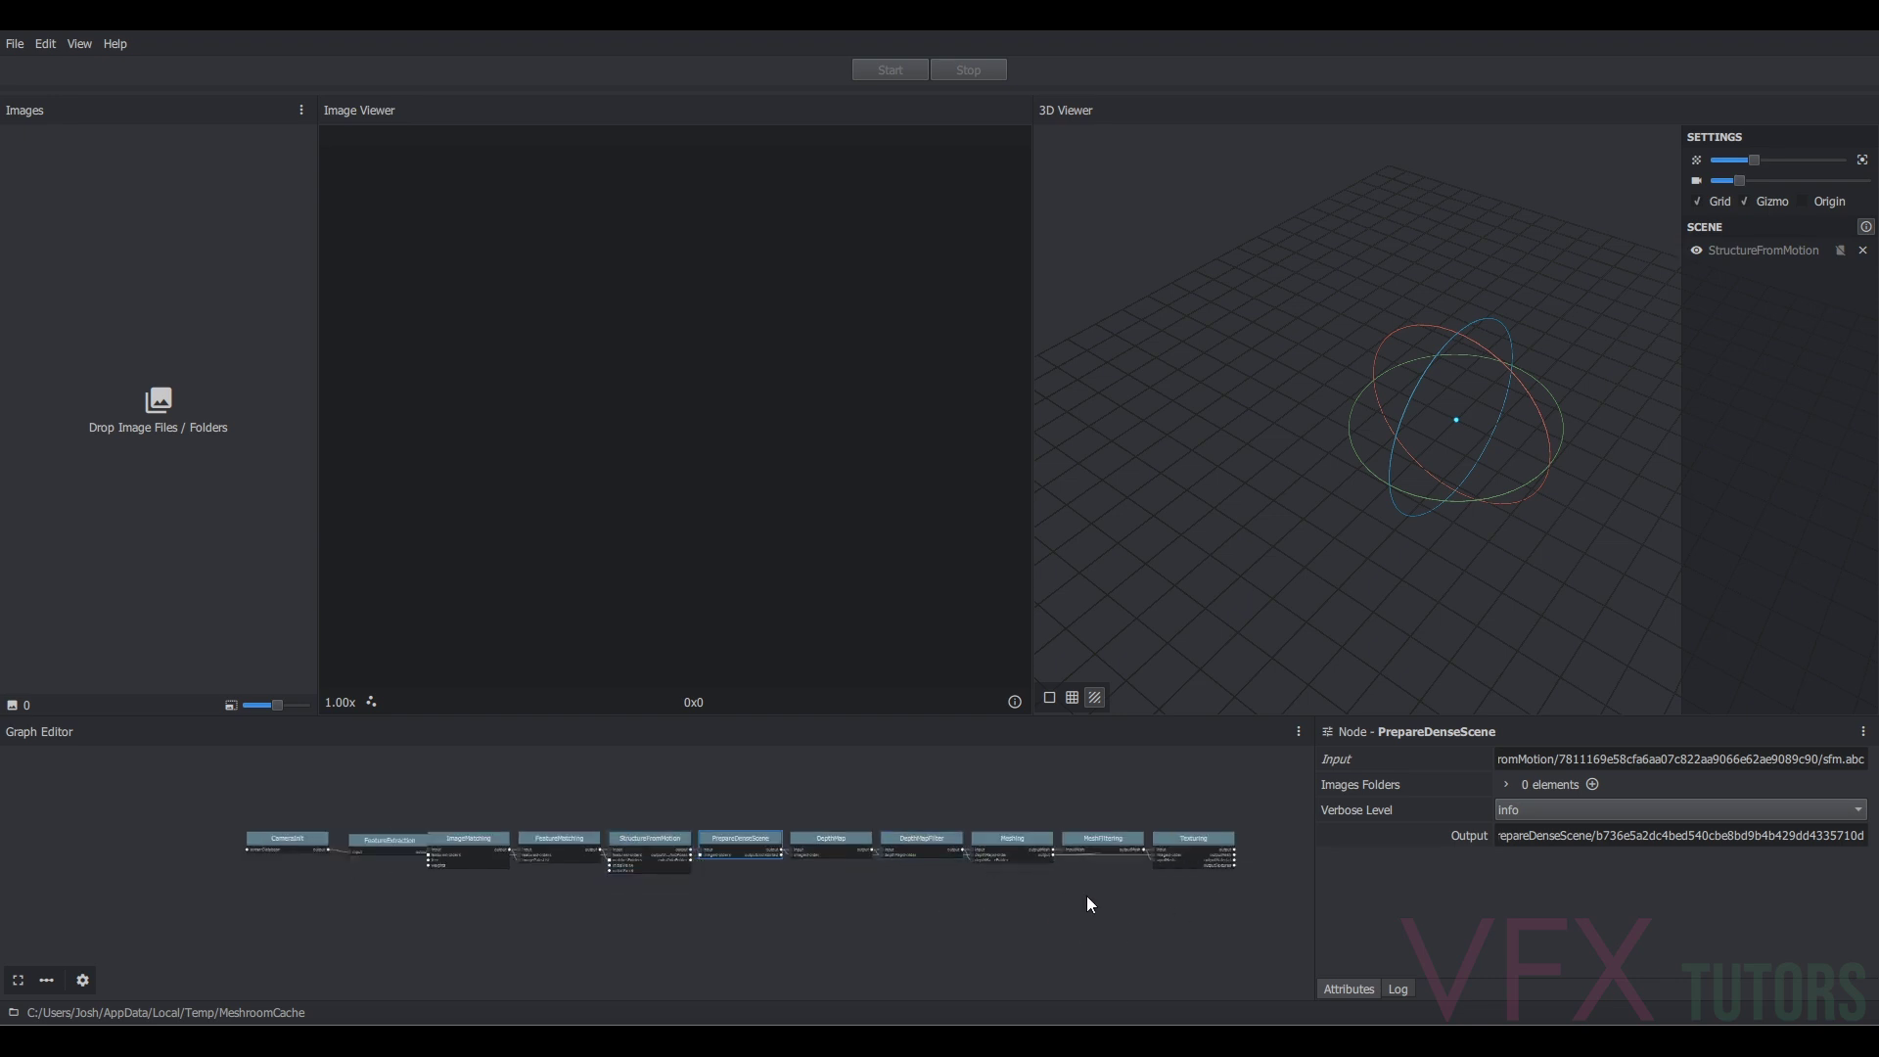
pyautogui.scroll(1, 825, 930)
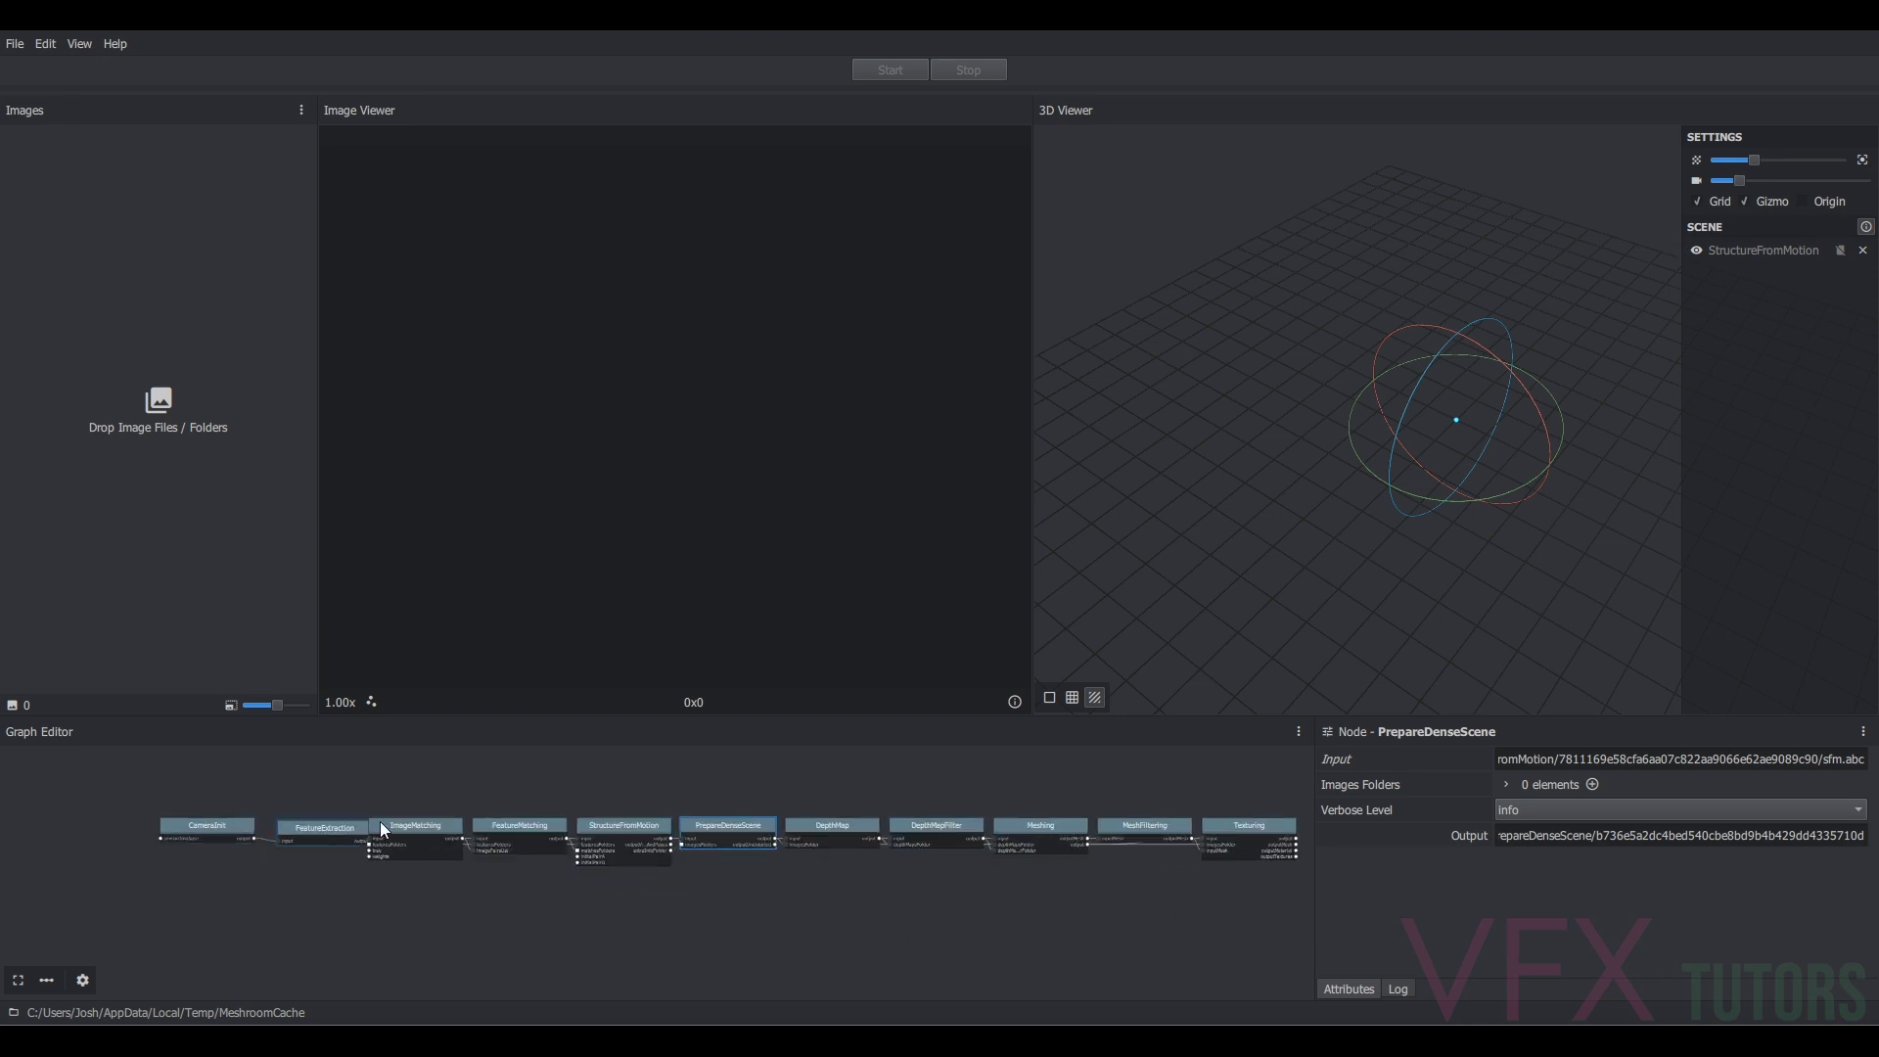
# - Reposition the CameraInit and FeatureExtraction nodes so they stand clear of the ImageMatching node
pyautogui.click(213, 820)
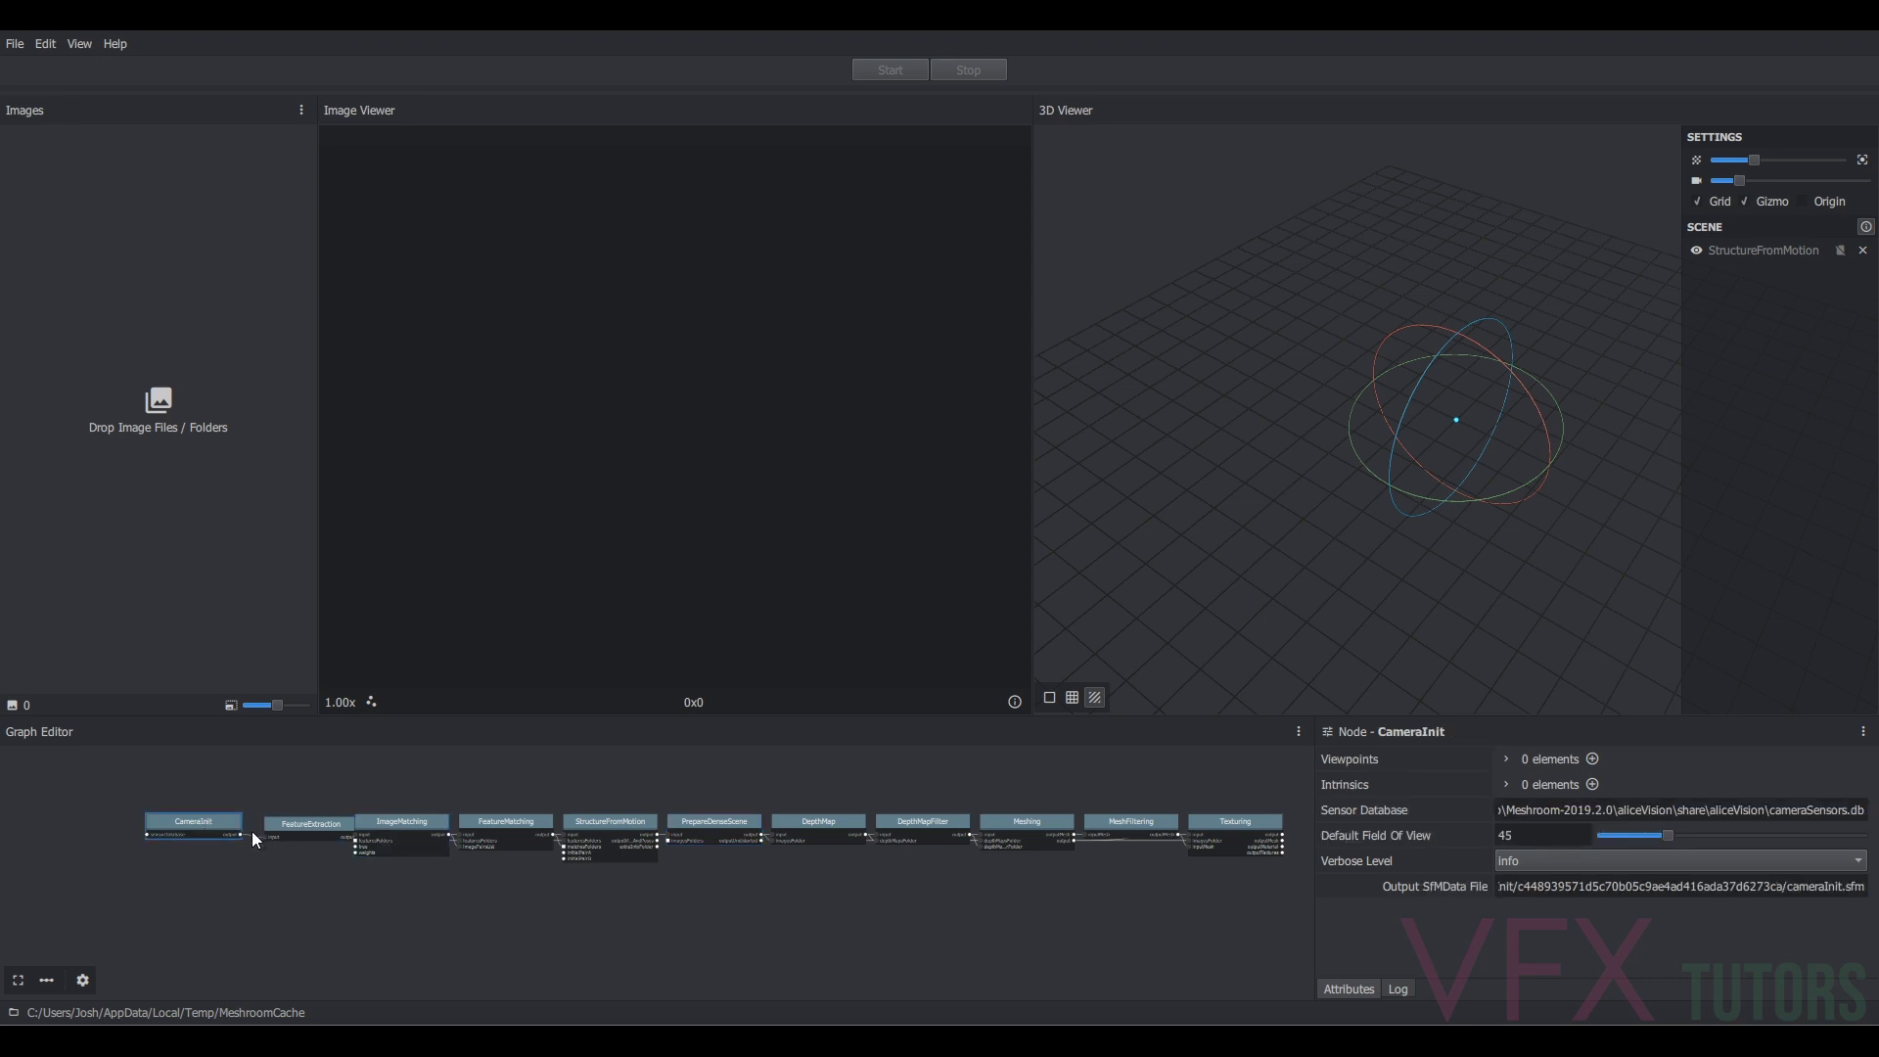
pyautogui.moveTo(310, 825); pyautogui.dragTo(179, 825)
pyautogui.moveTo(317, 816); pyautogui.dragTo(308, 814)
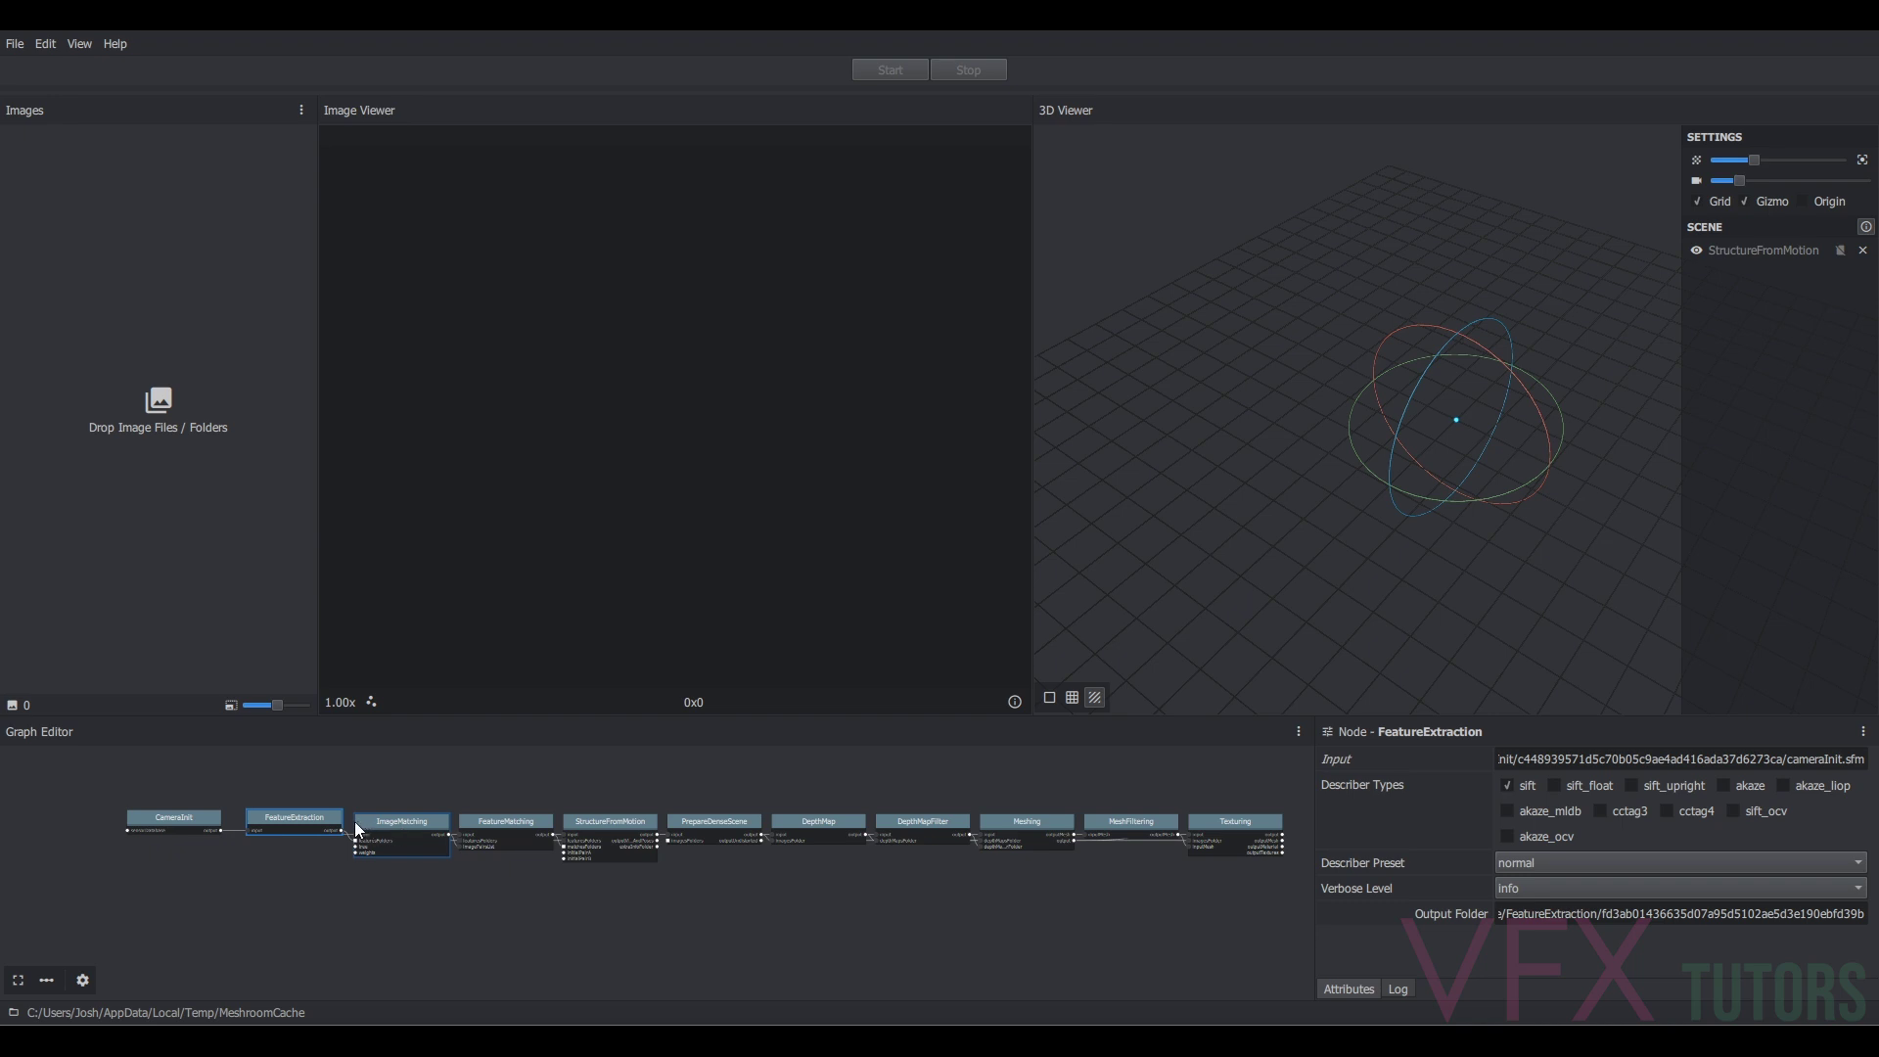
# - Examine the attributes of the CameraInit, FeatureExtraction, ImageMatching, FeatureMatching, Meshing and MeshFiltering nodes in chain order
pyautogui.click(167, 824)
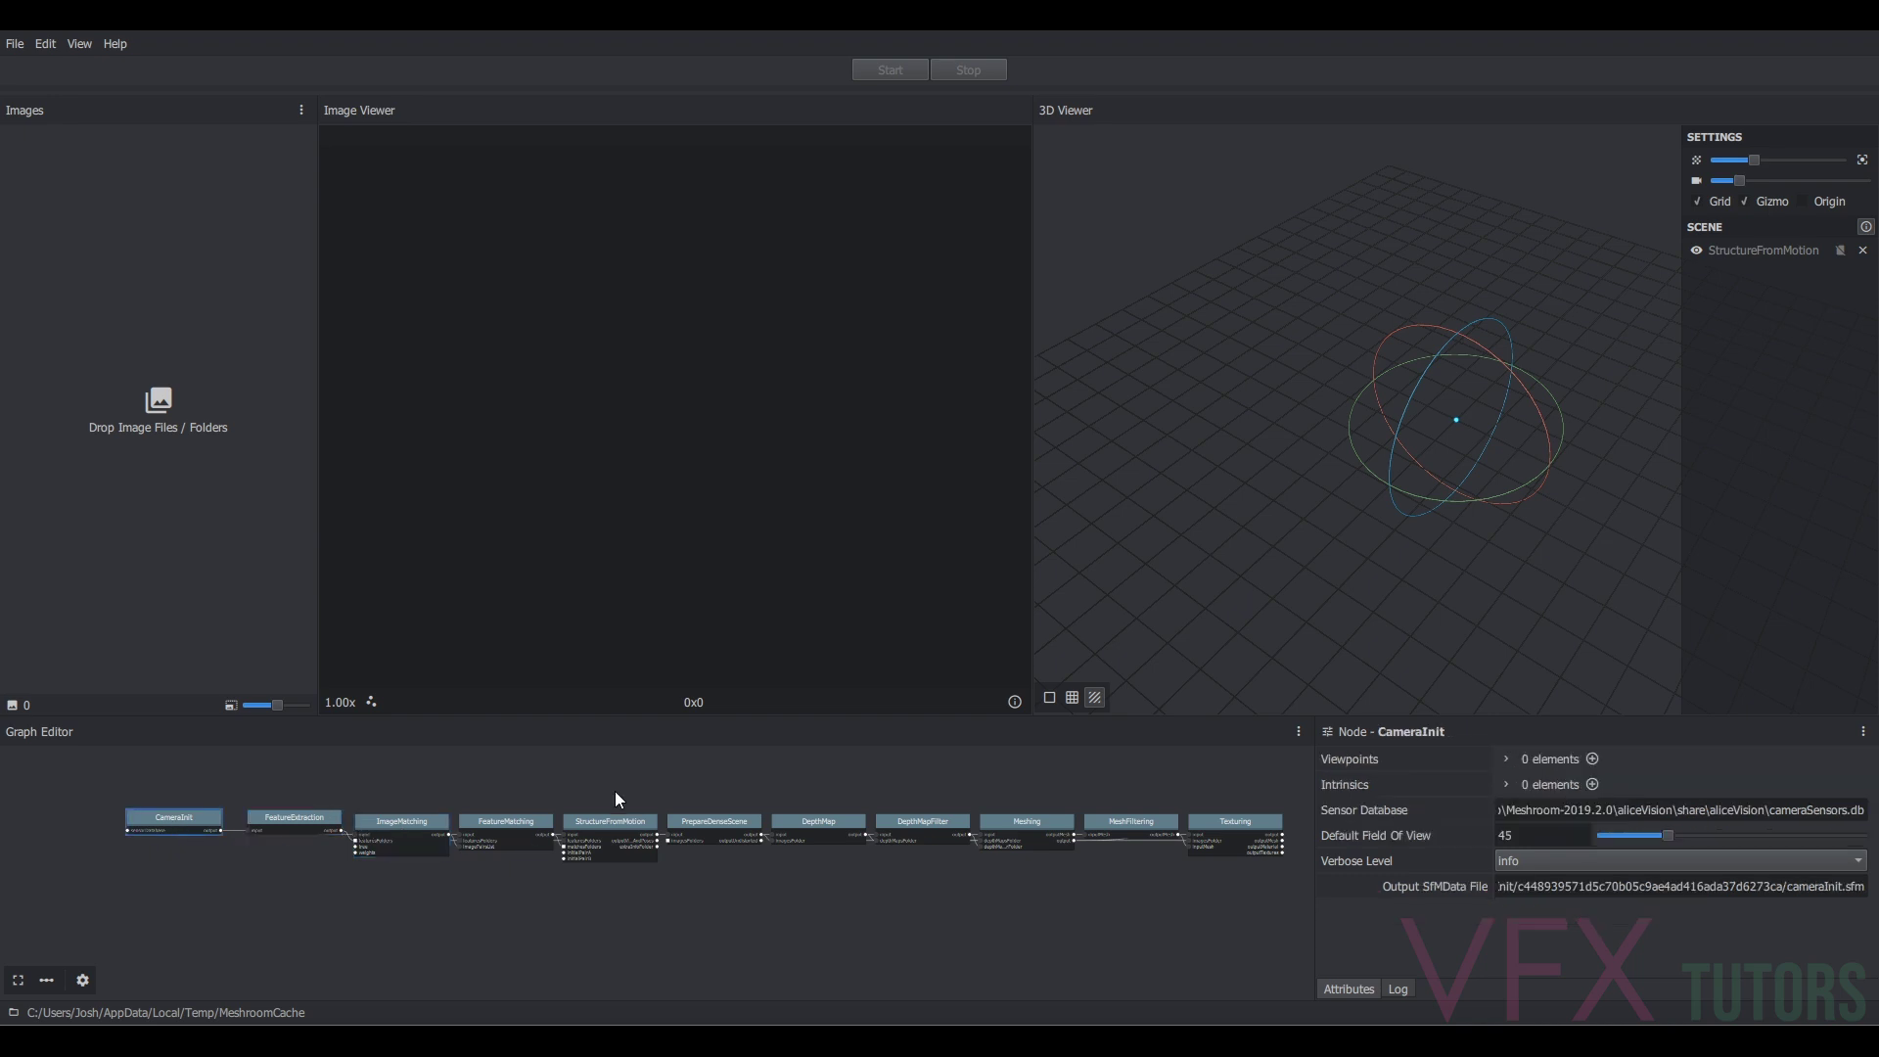
pyautogui.scroll(1, 572, 887)
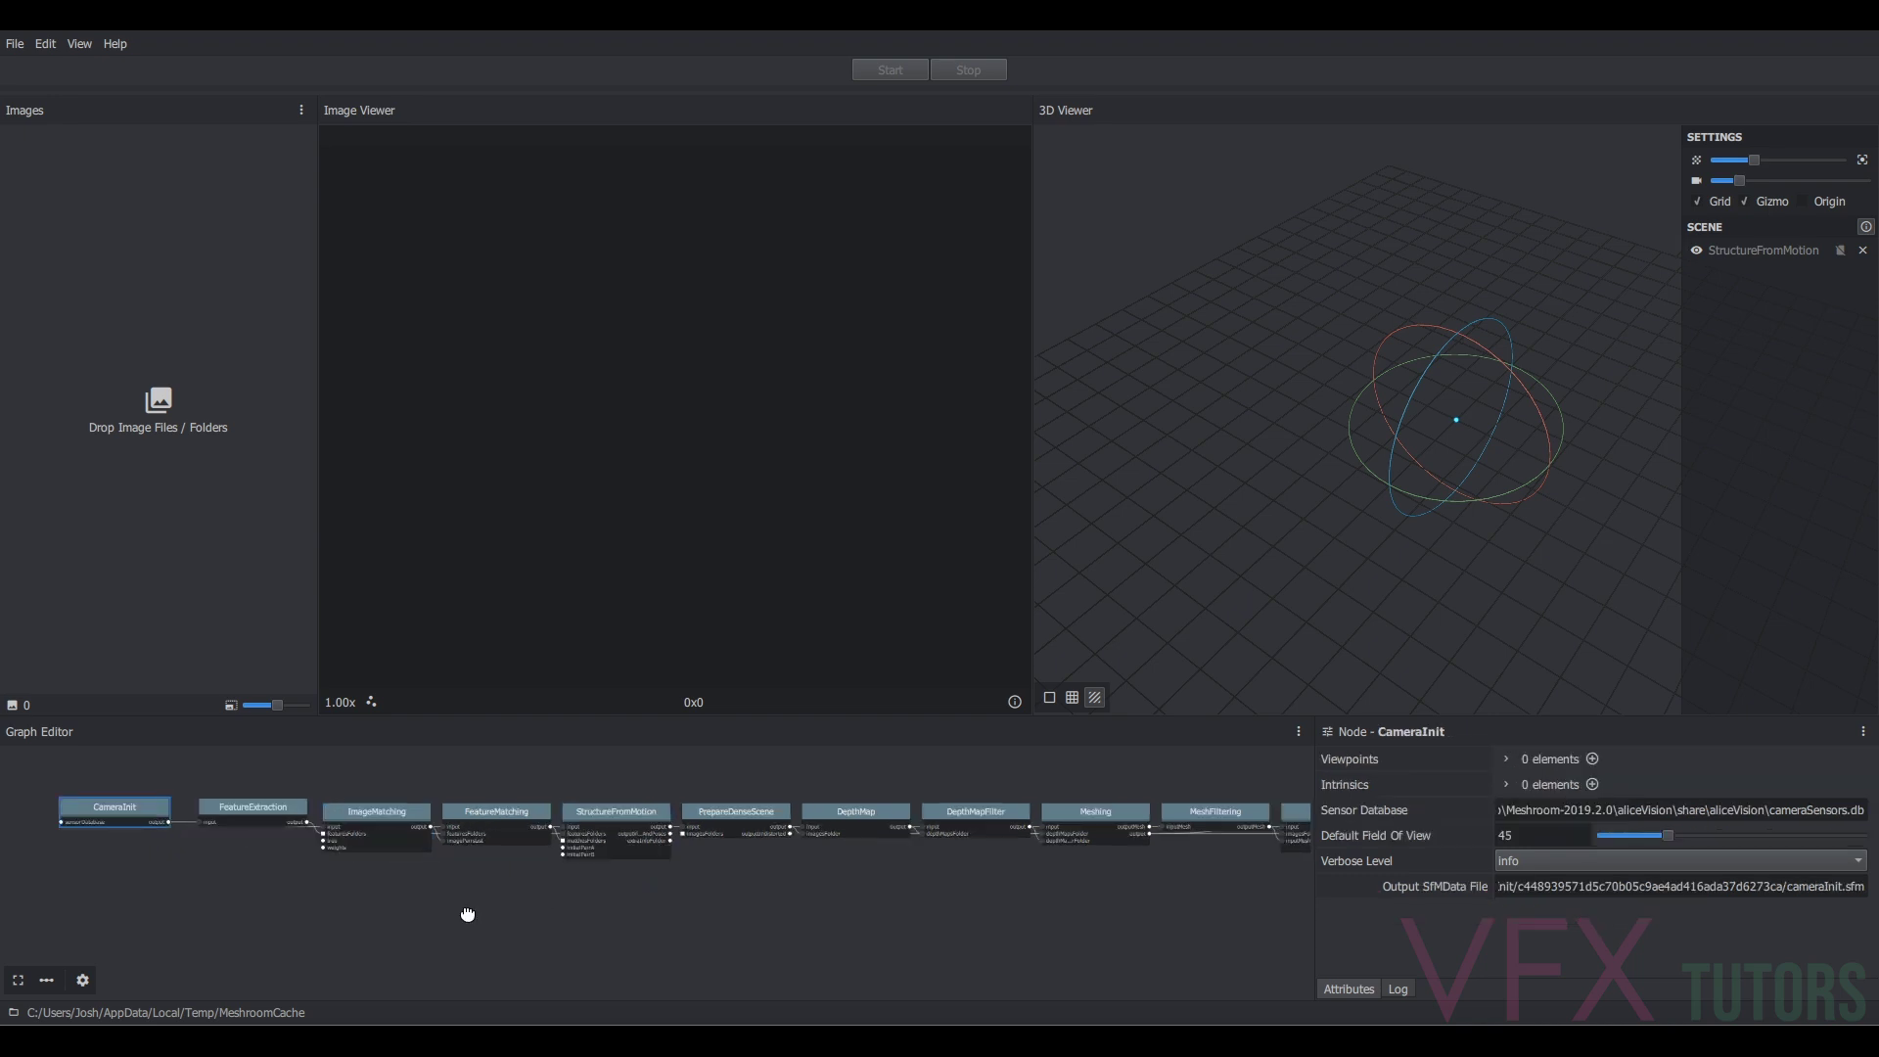
pyautogui.moveTo(467, 914); pyautogui.dragTo(535, 917, button='middle')
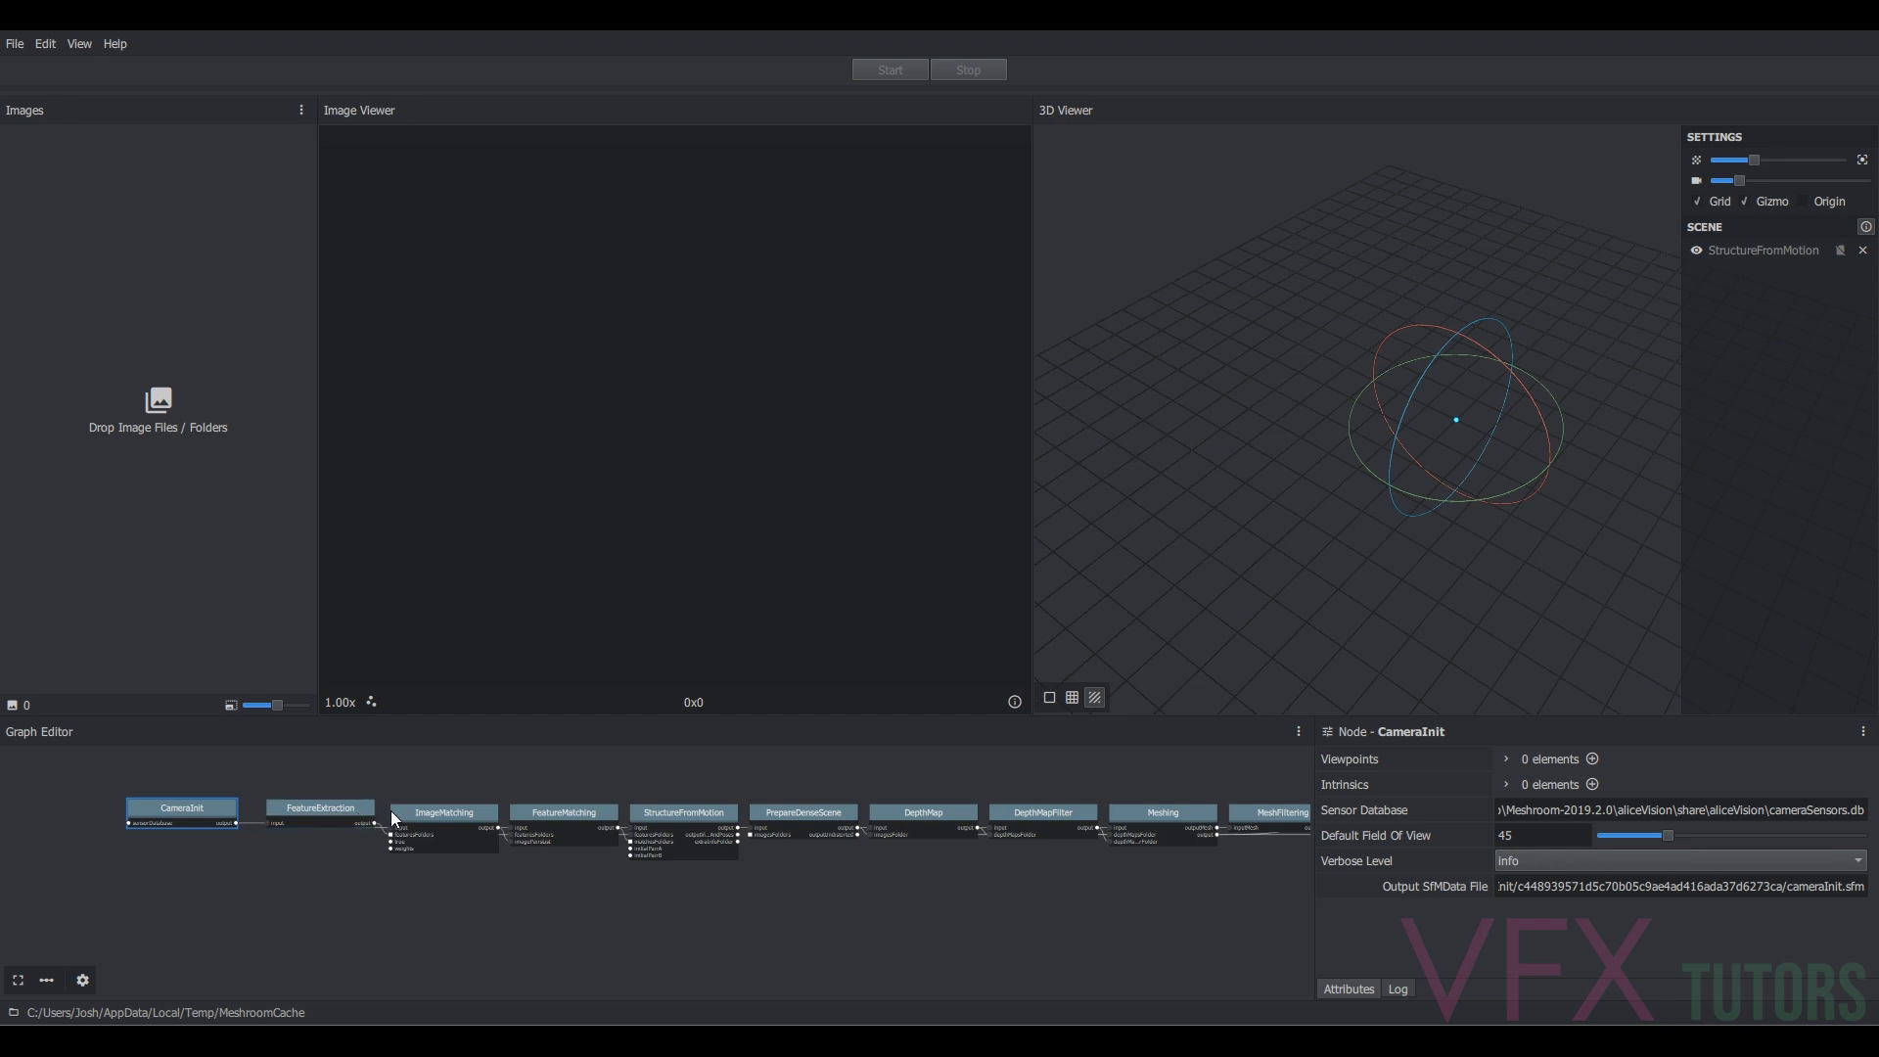
pyautogui.moveTo(685, 937); pyautogui.dragTo(656, 935, button='middle')
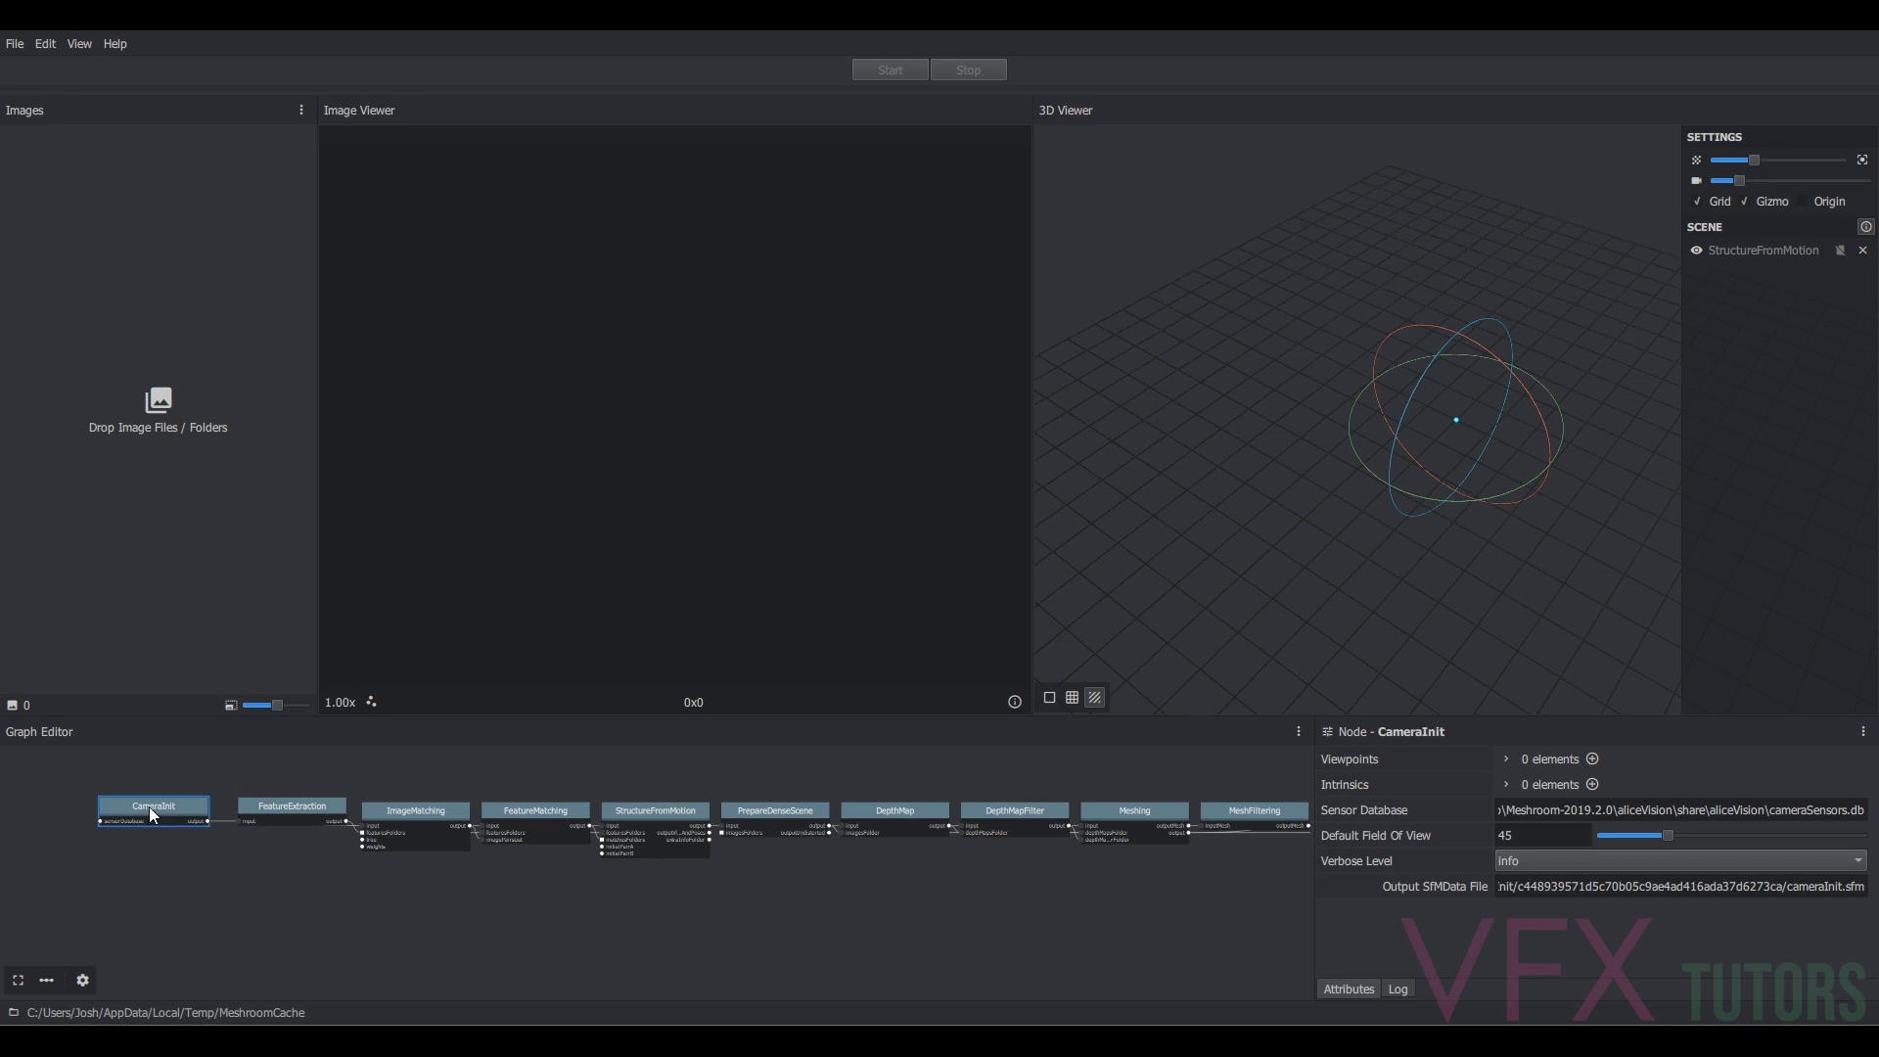
pyautogui.click(270, 805)
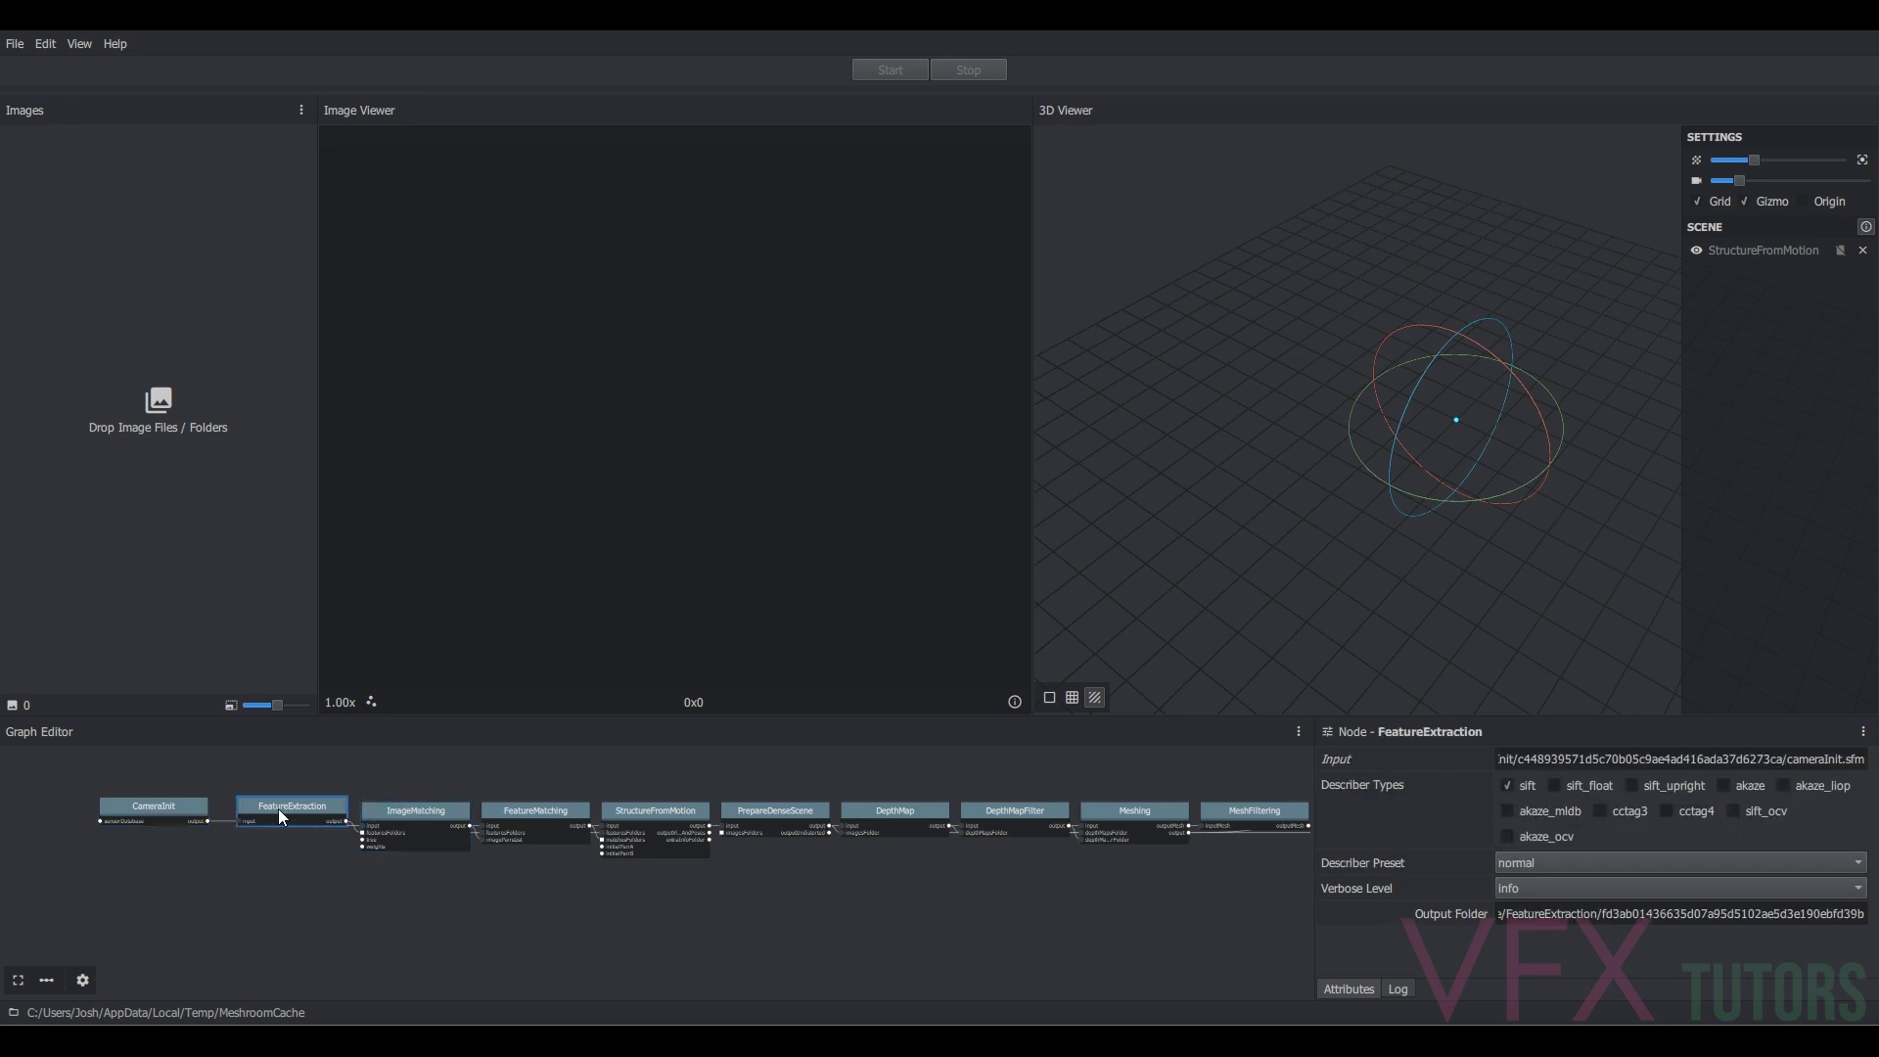
pyautogui.click(401, 818)
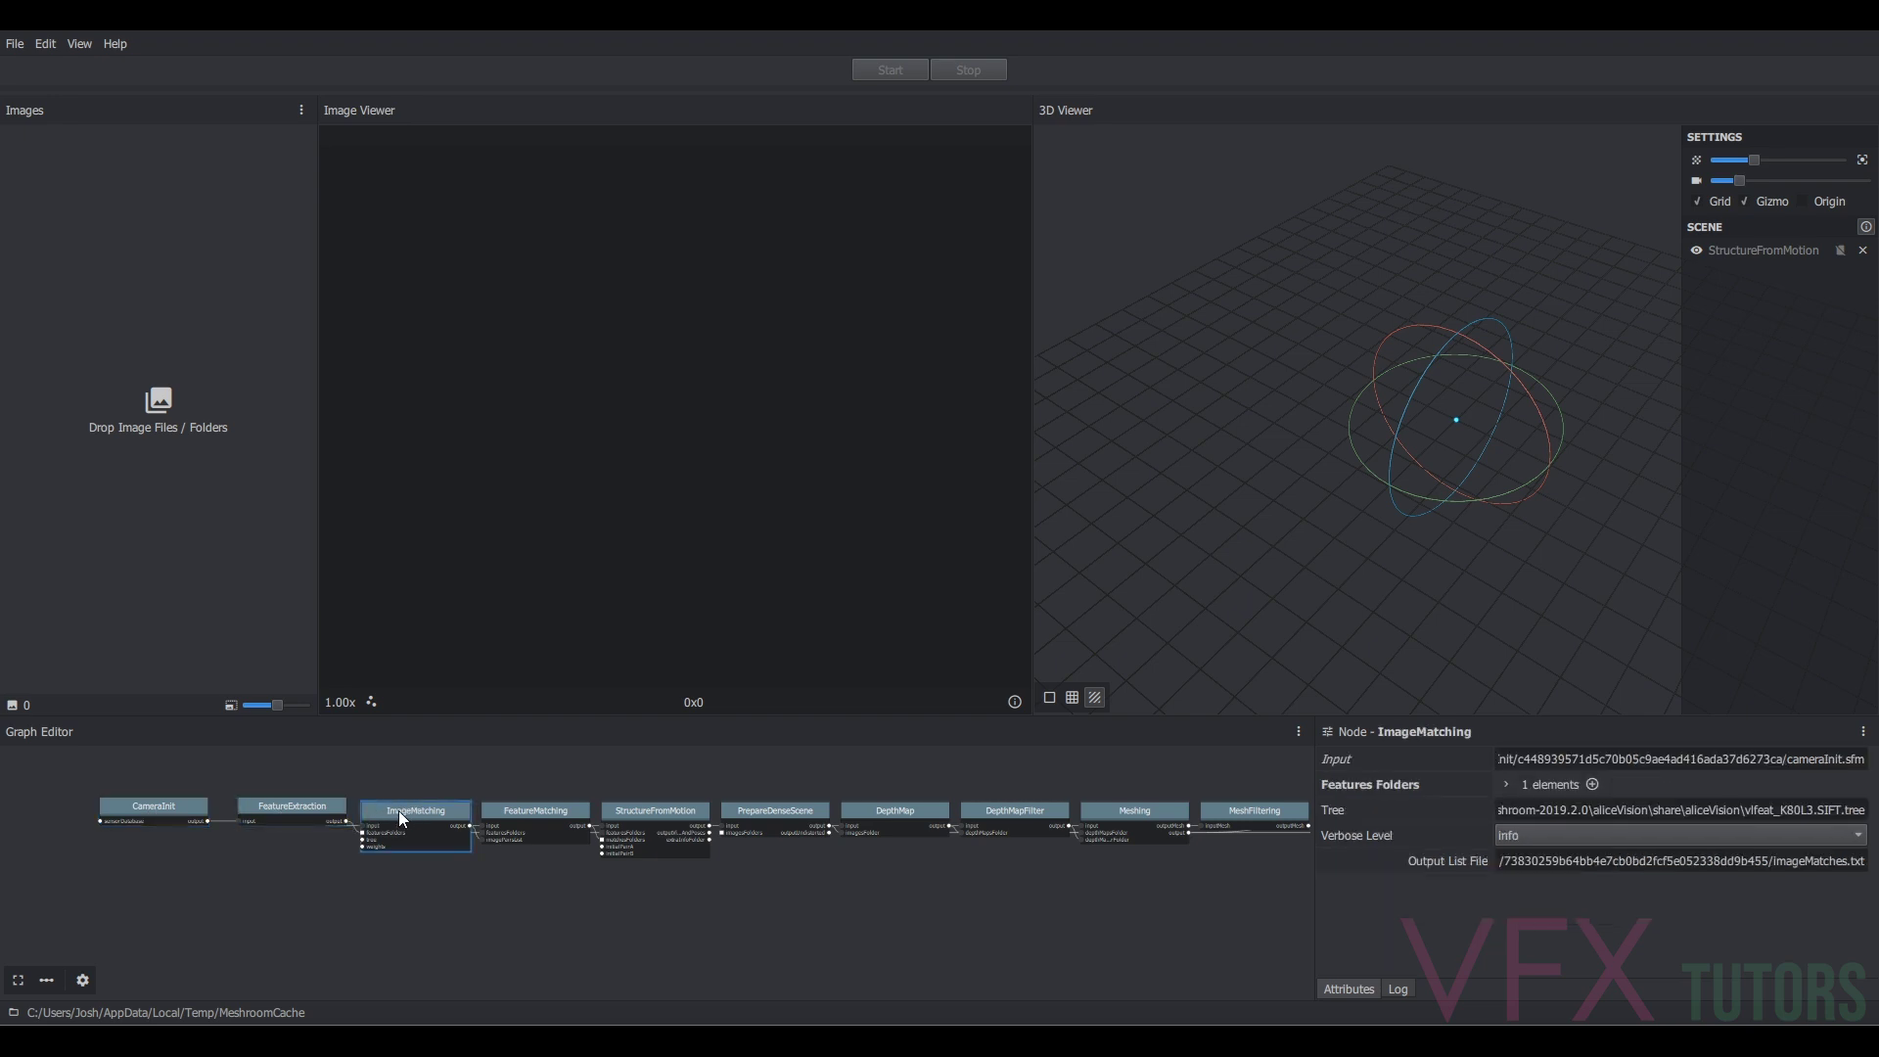
pyautogui.click(533, 820)
pyautogui.scroll(-3, 121, 838)
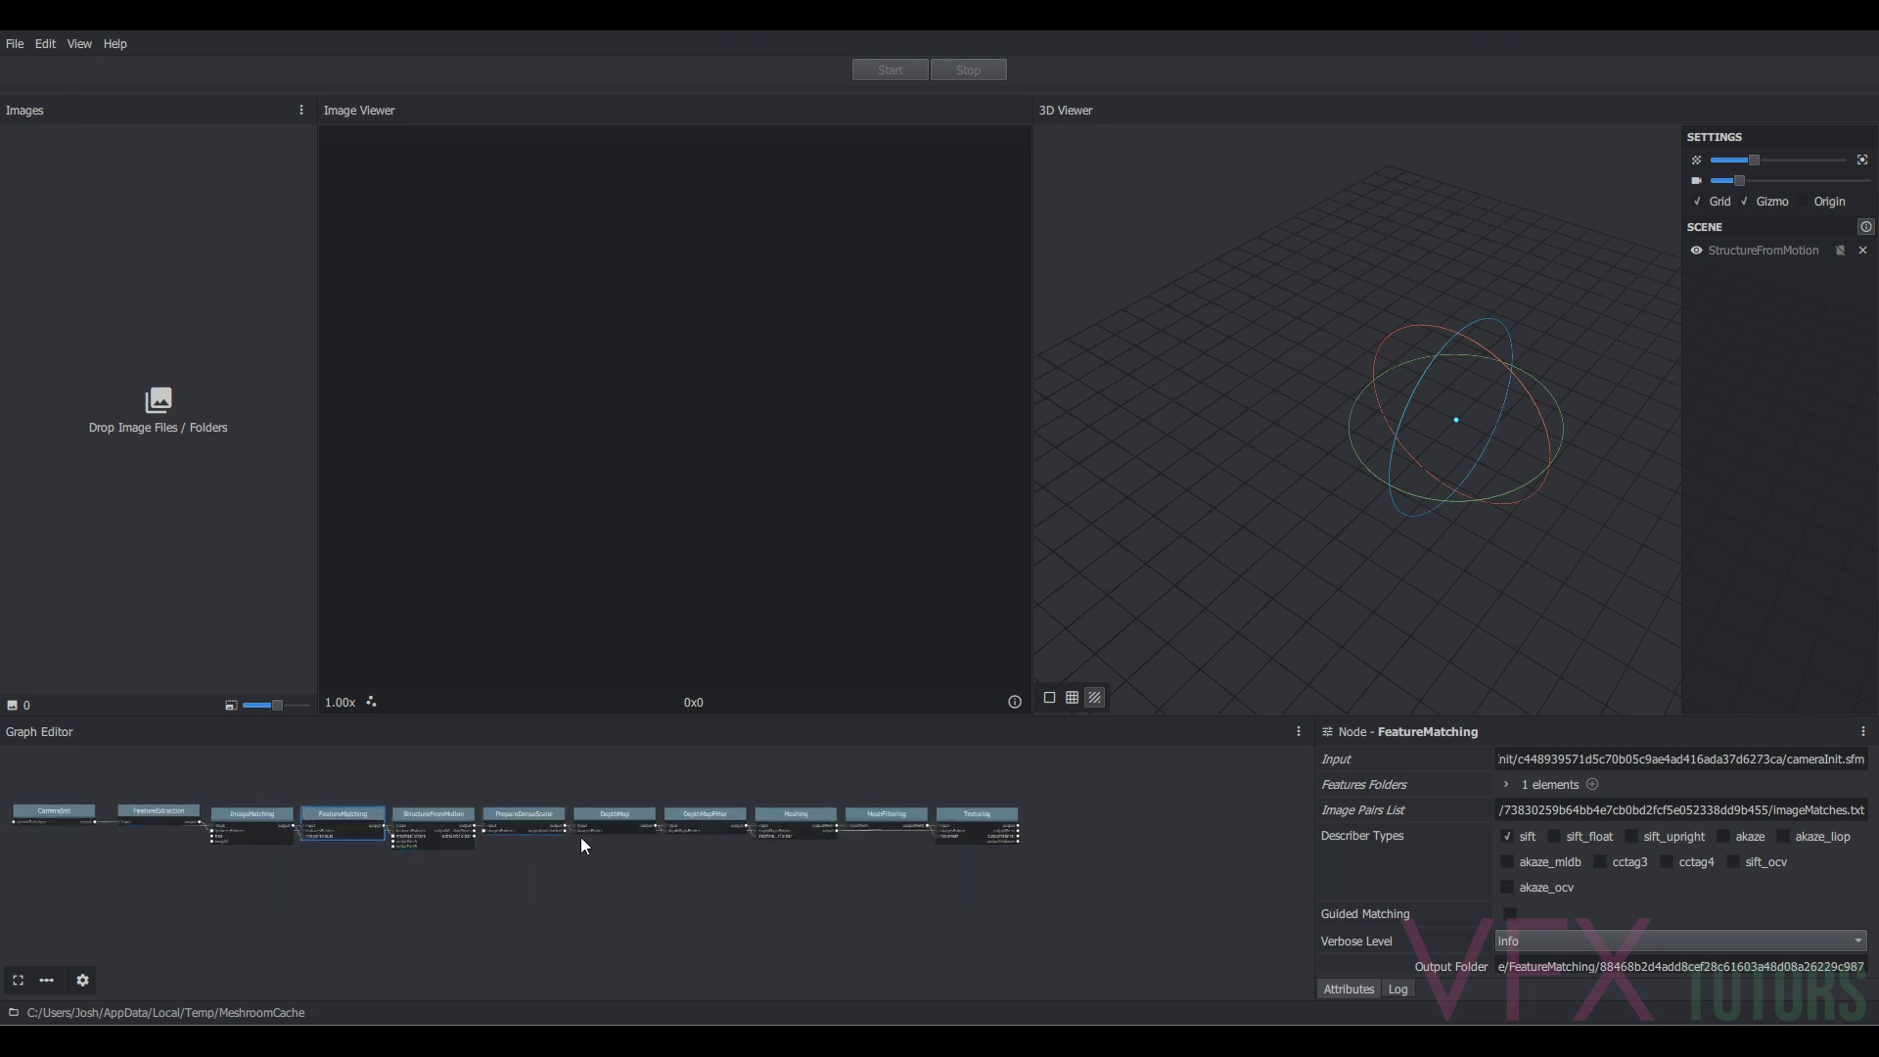
pyautogui.moveTo(472, 931); pyautogui.dragTo(546, 902, button='middle')
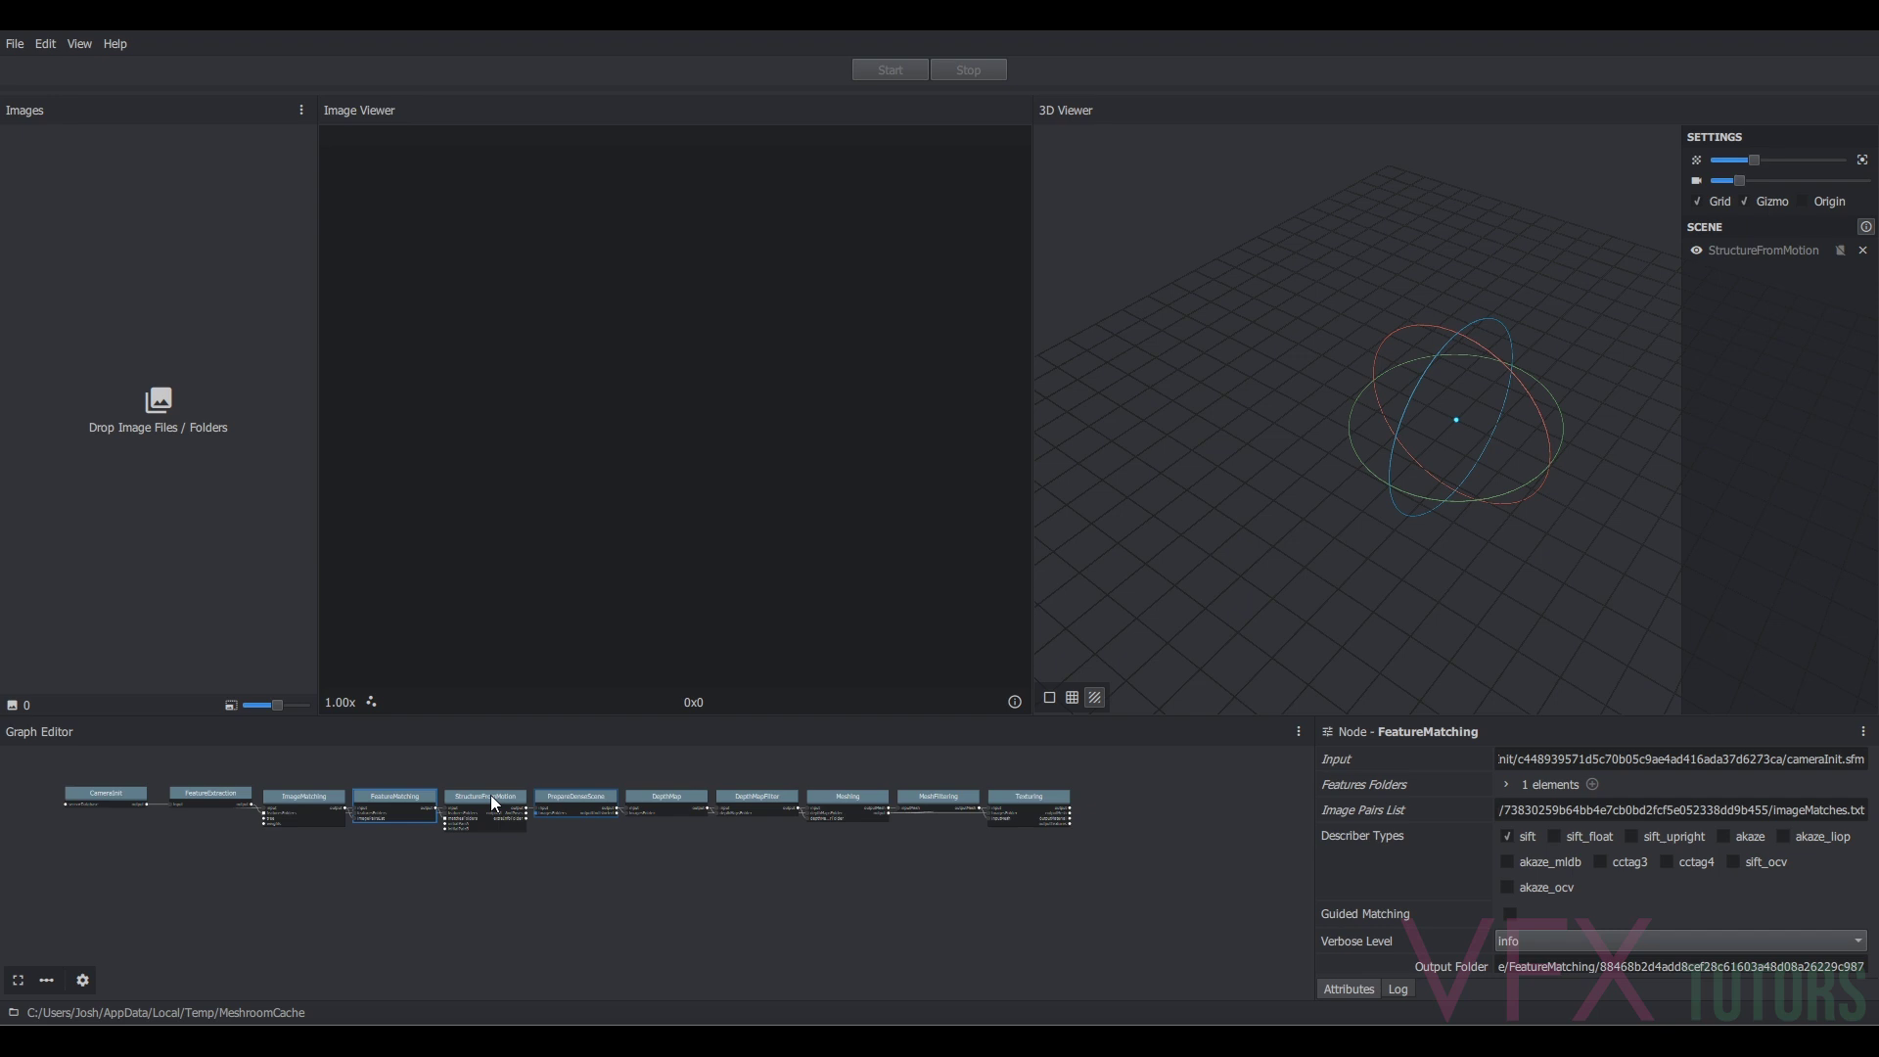
pyautogui.scroll(2, 840, 845)
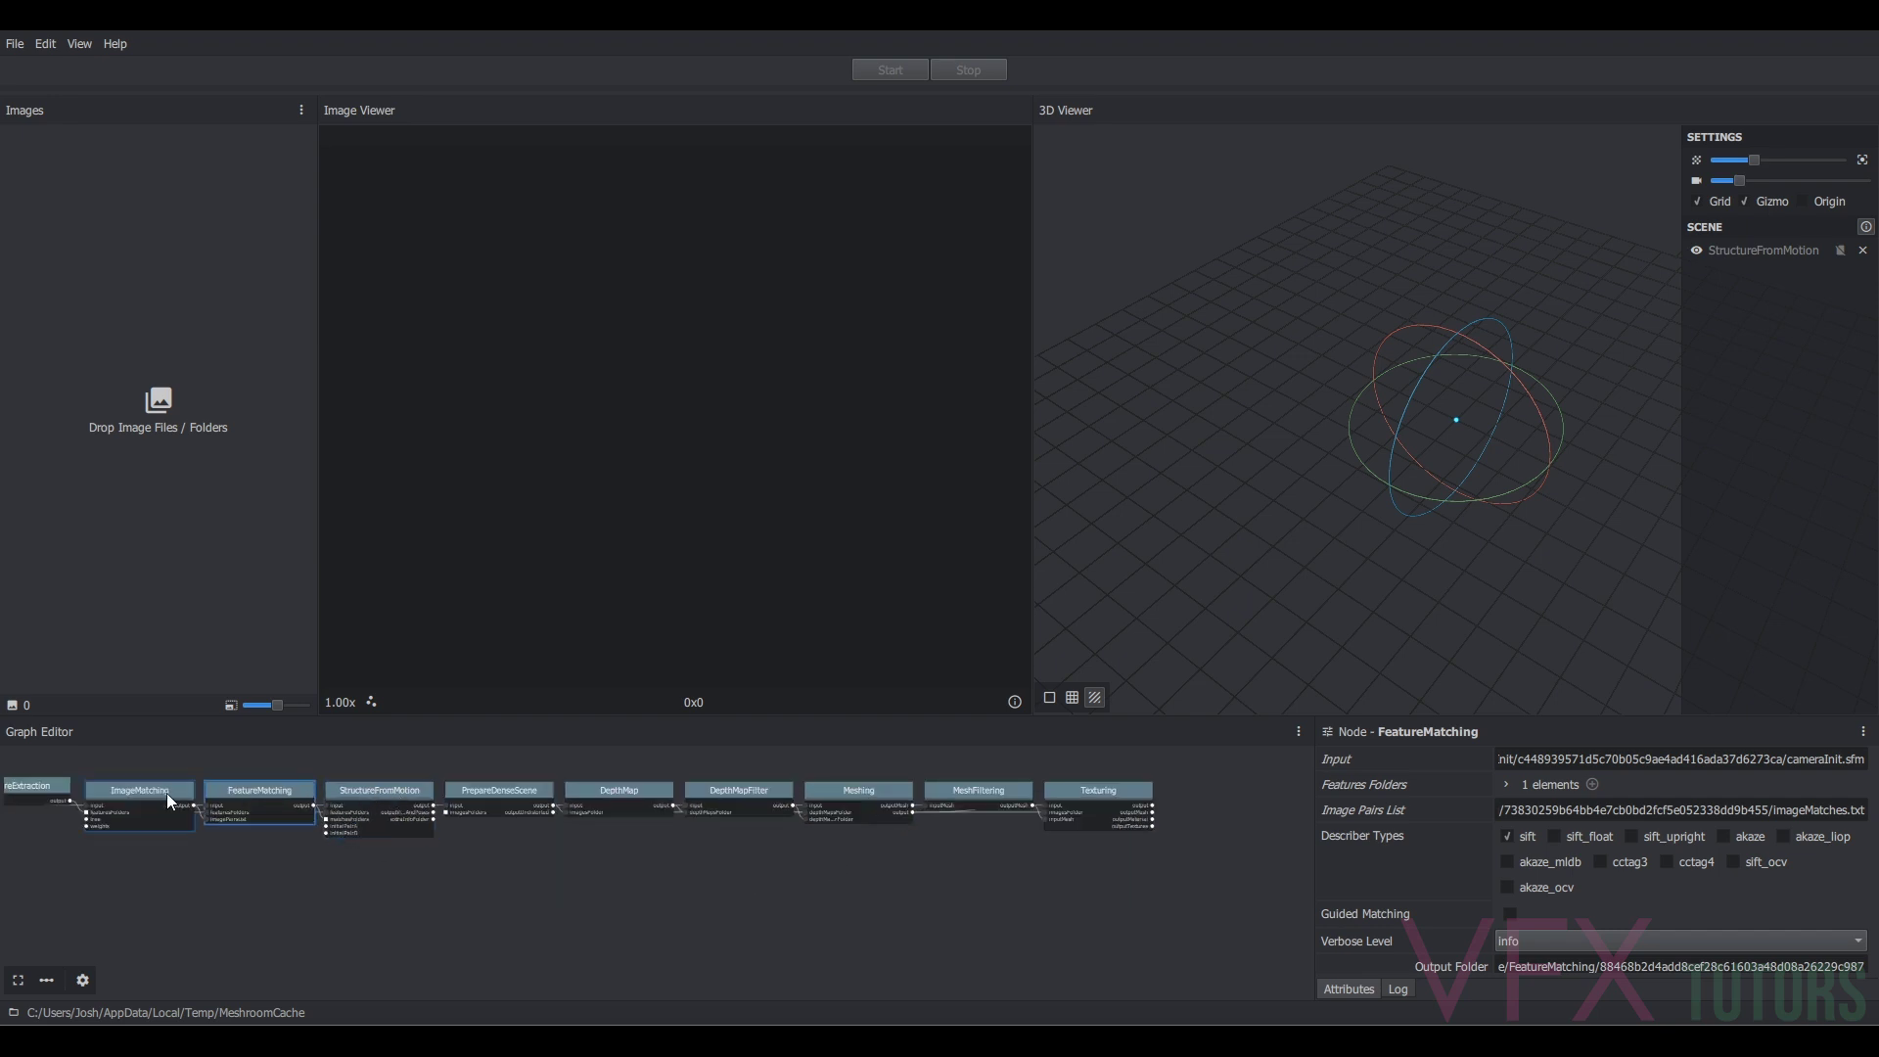
pyautogui.press('f')
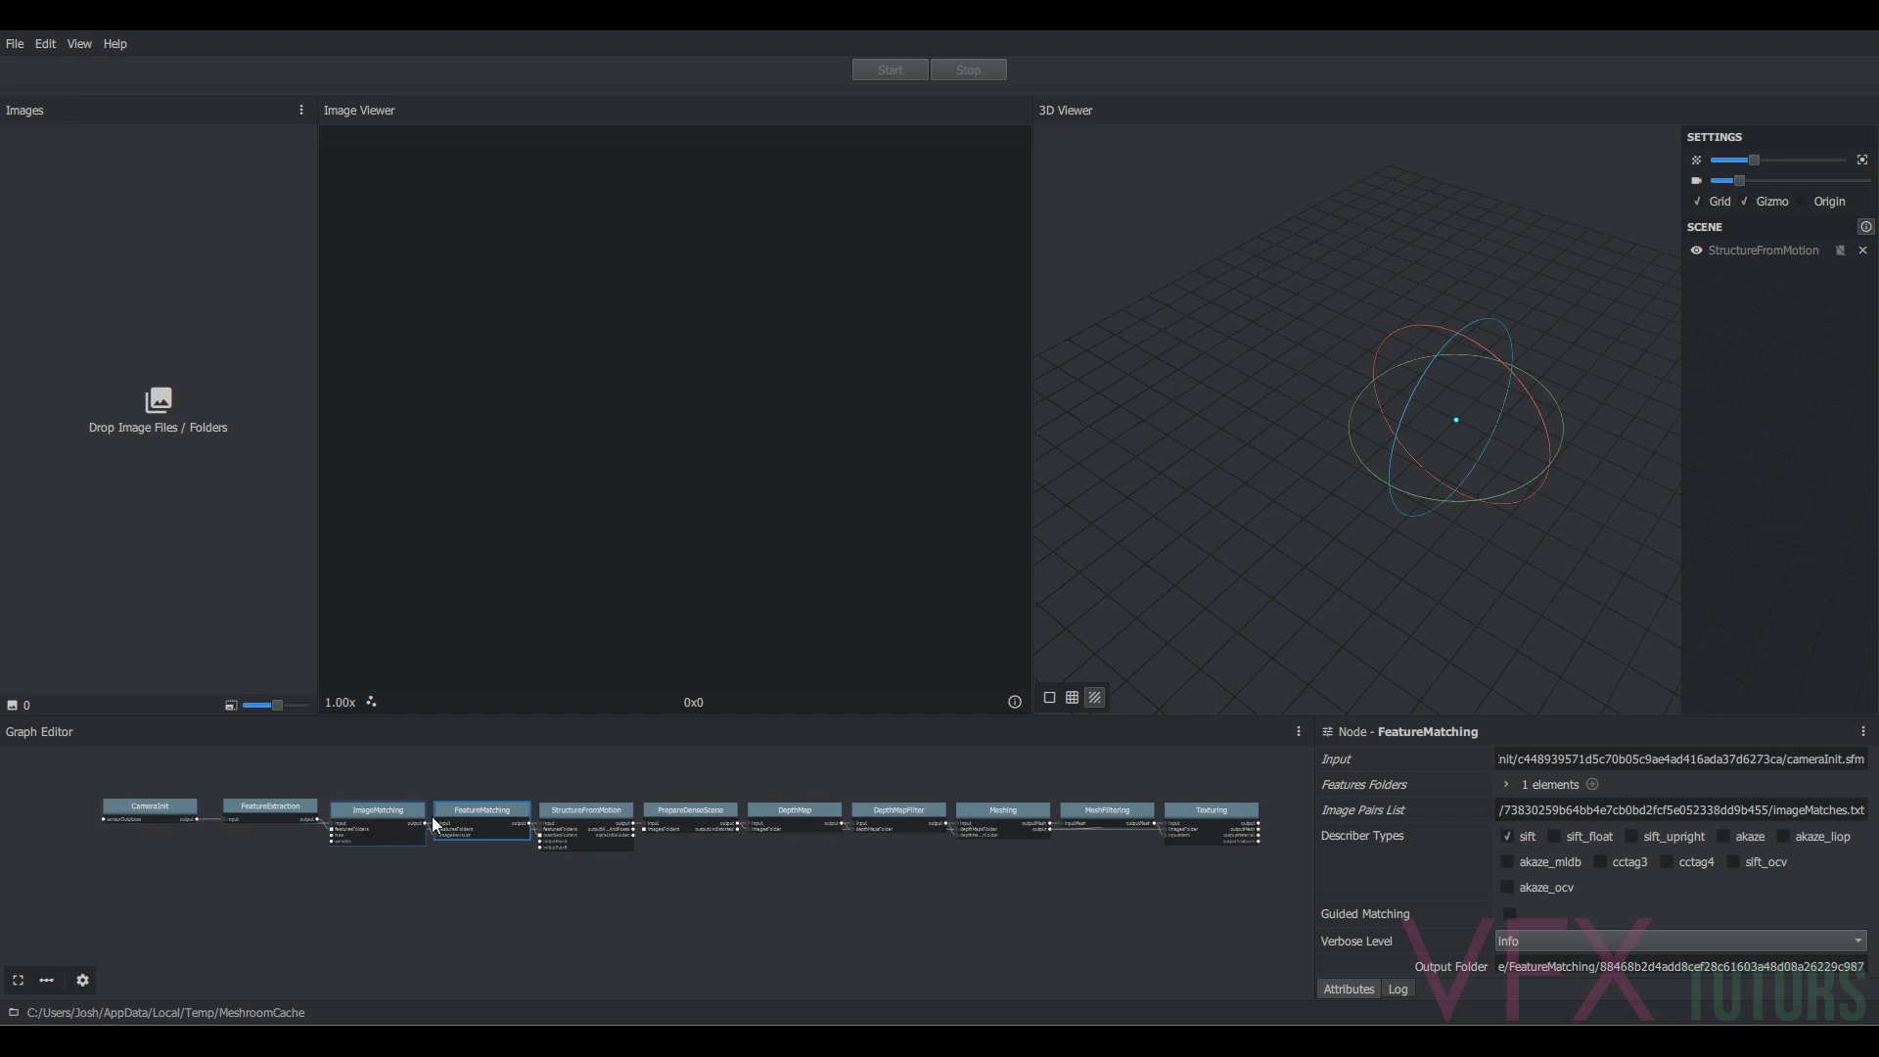
pyautogui.scroll(1, 695, 825)
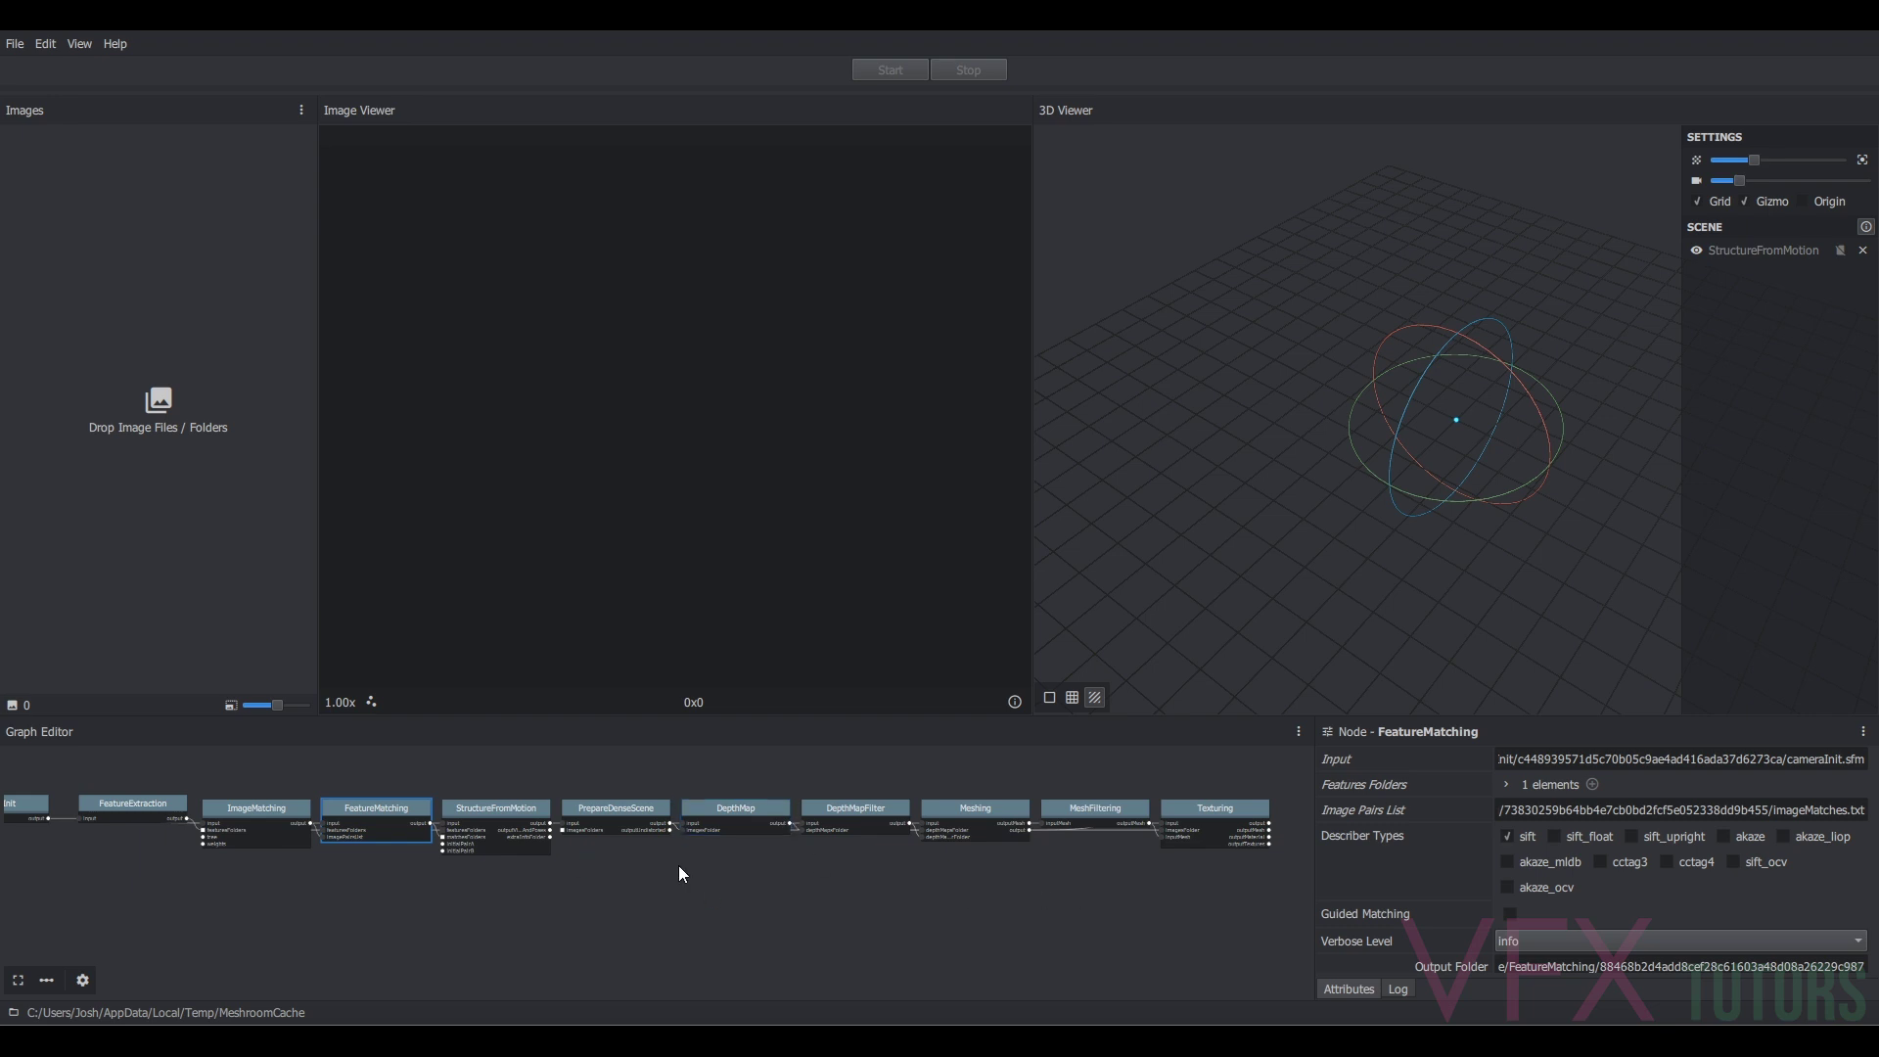
pyautogui.moveTo(1188, 901); pyautogui.dragTo(1086, 921, button='middle')
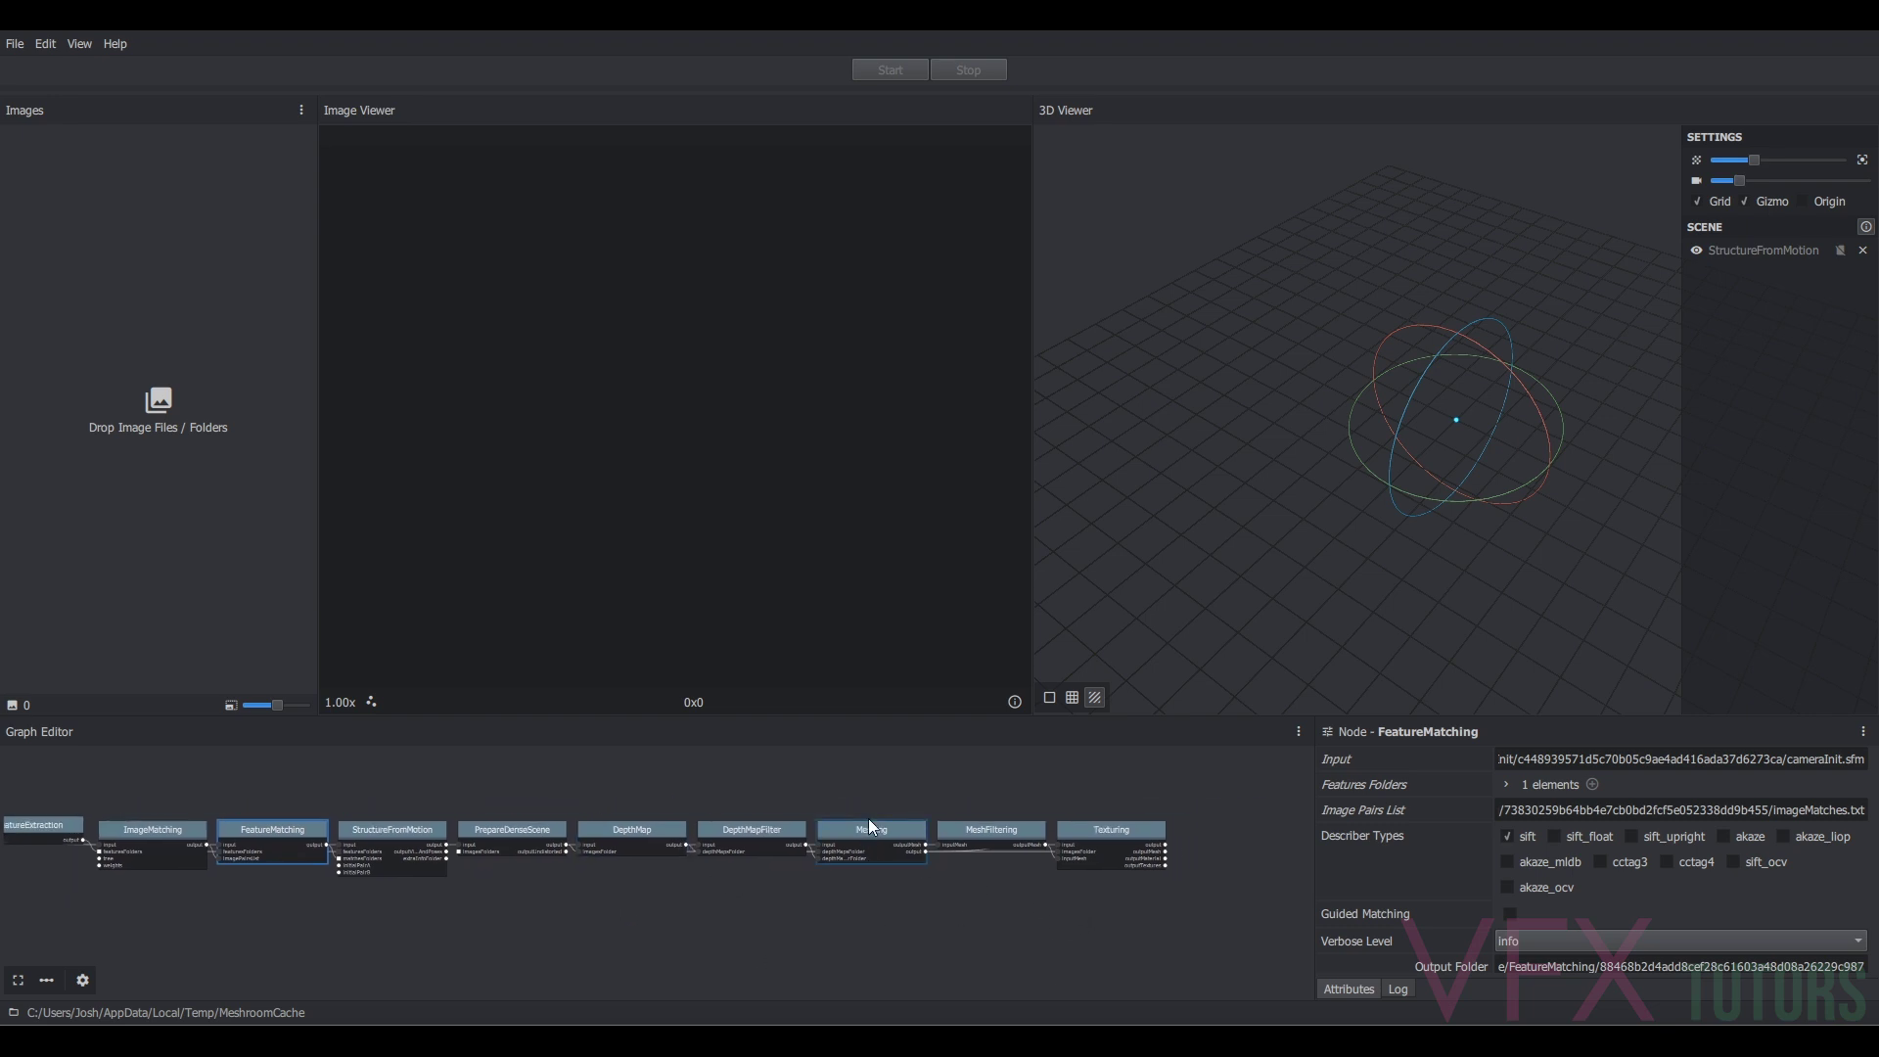
pyautogui.click(877, 835)
pyautogui.click(986, 833)
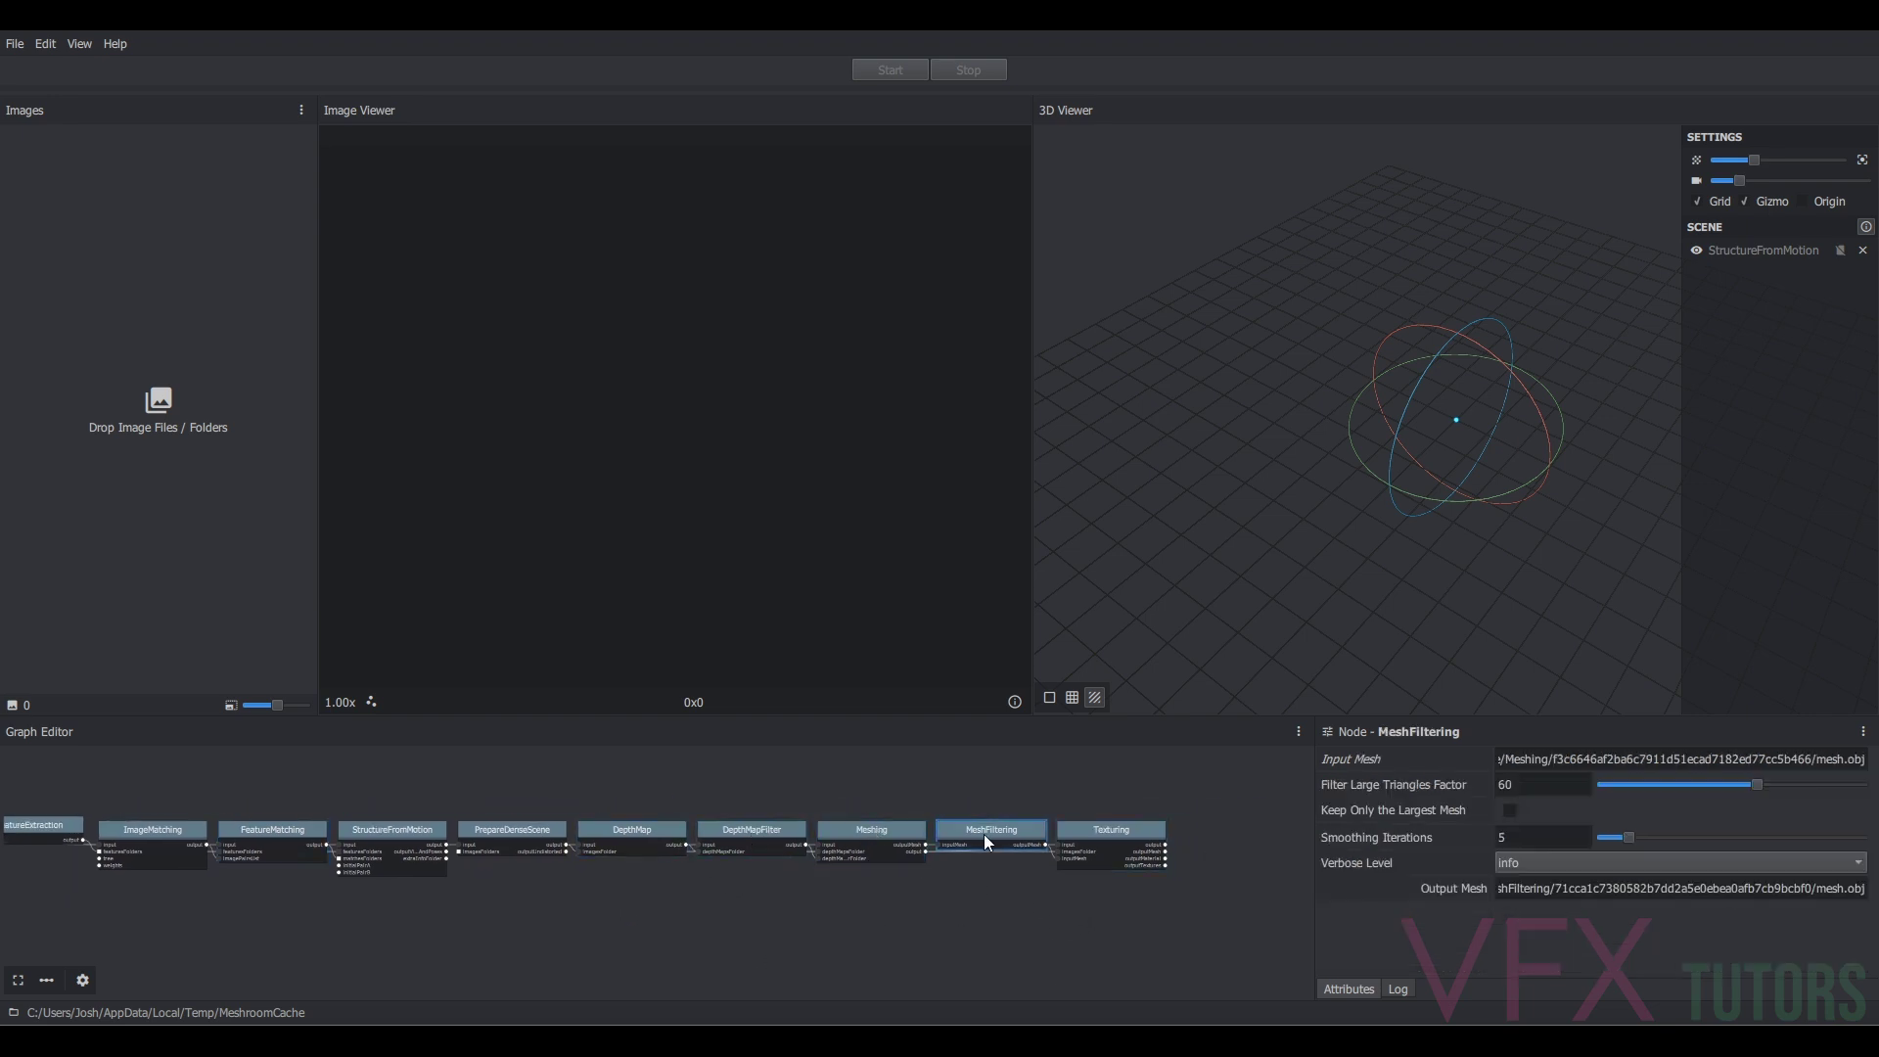
pyautogui.scroll(2, 1031, 836)
# - Set the Texturing node's texture file type to tiff
pyautogui.click(1096, 820)
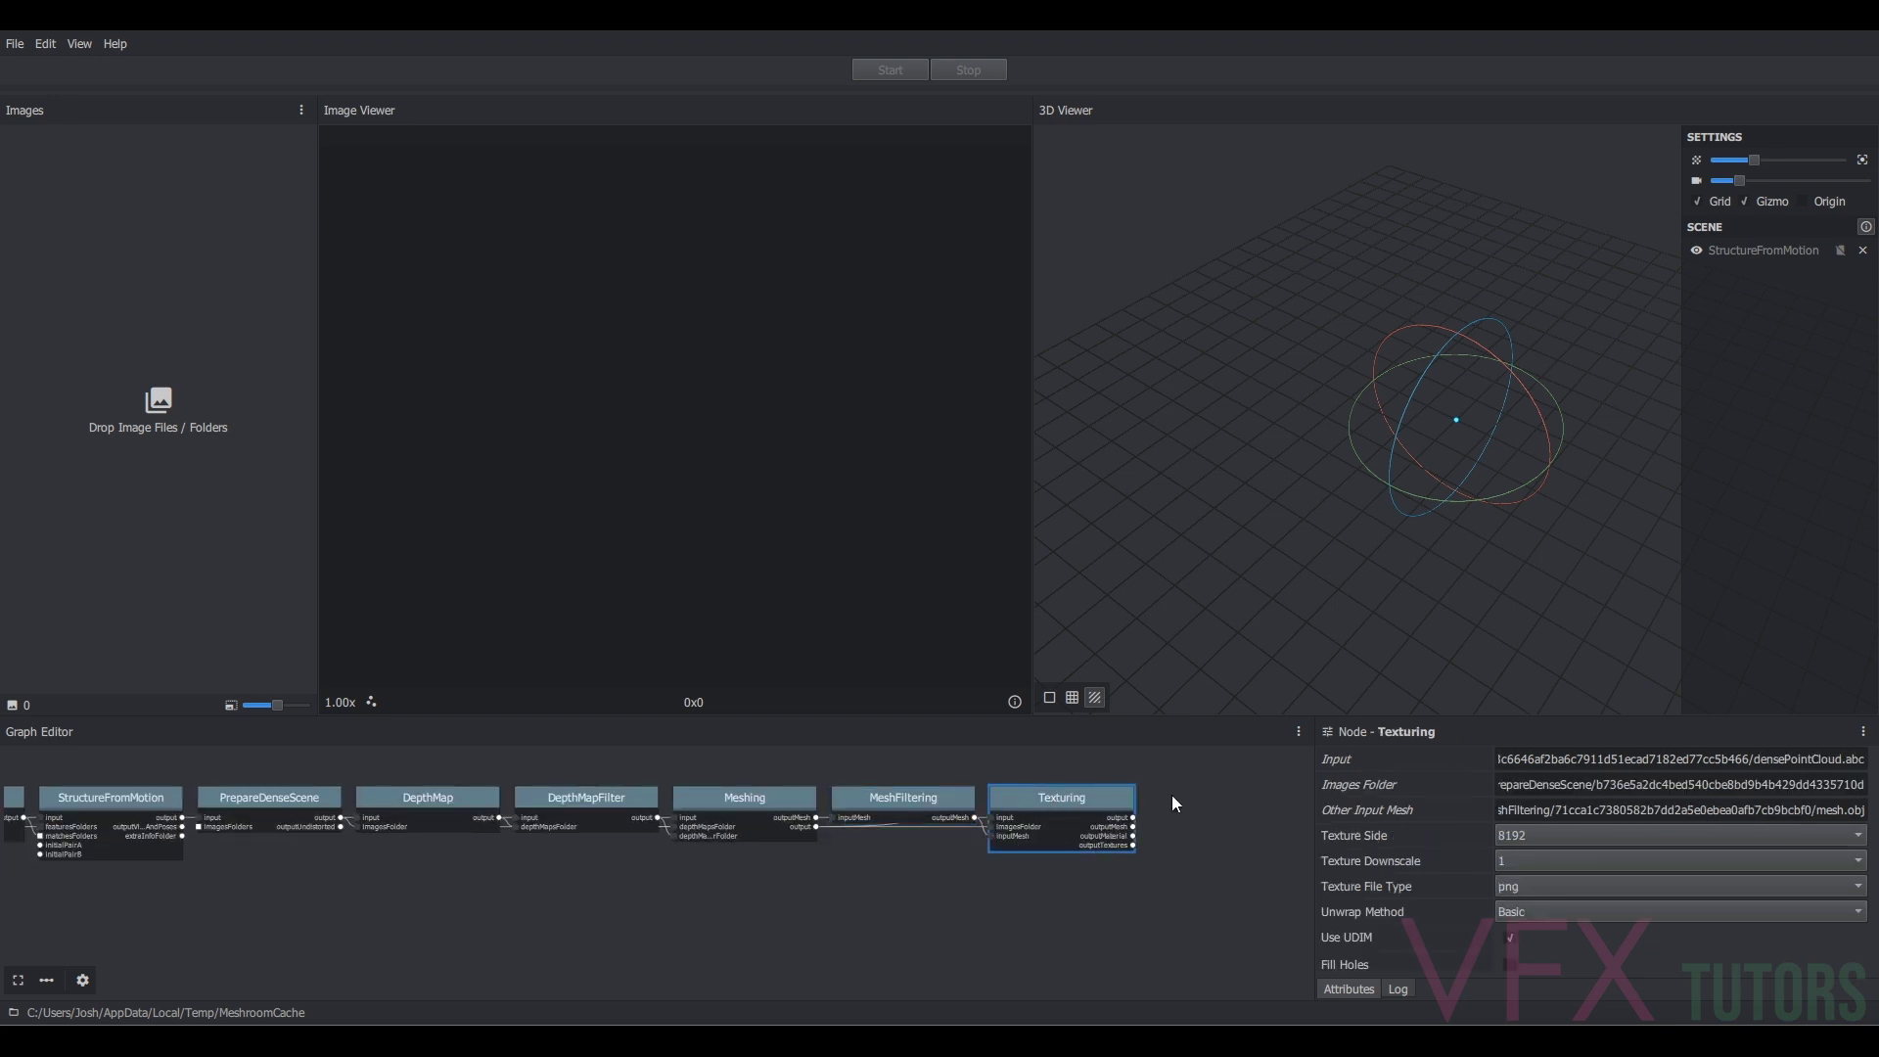
pyautogui.scroll(-2, 1165, 783)
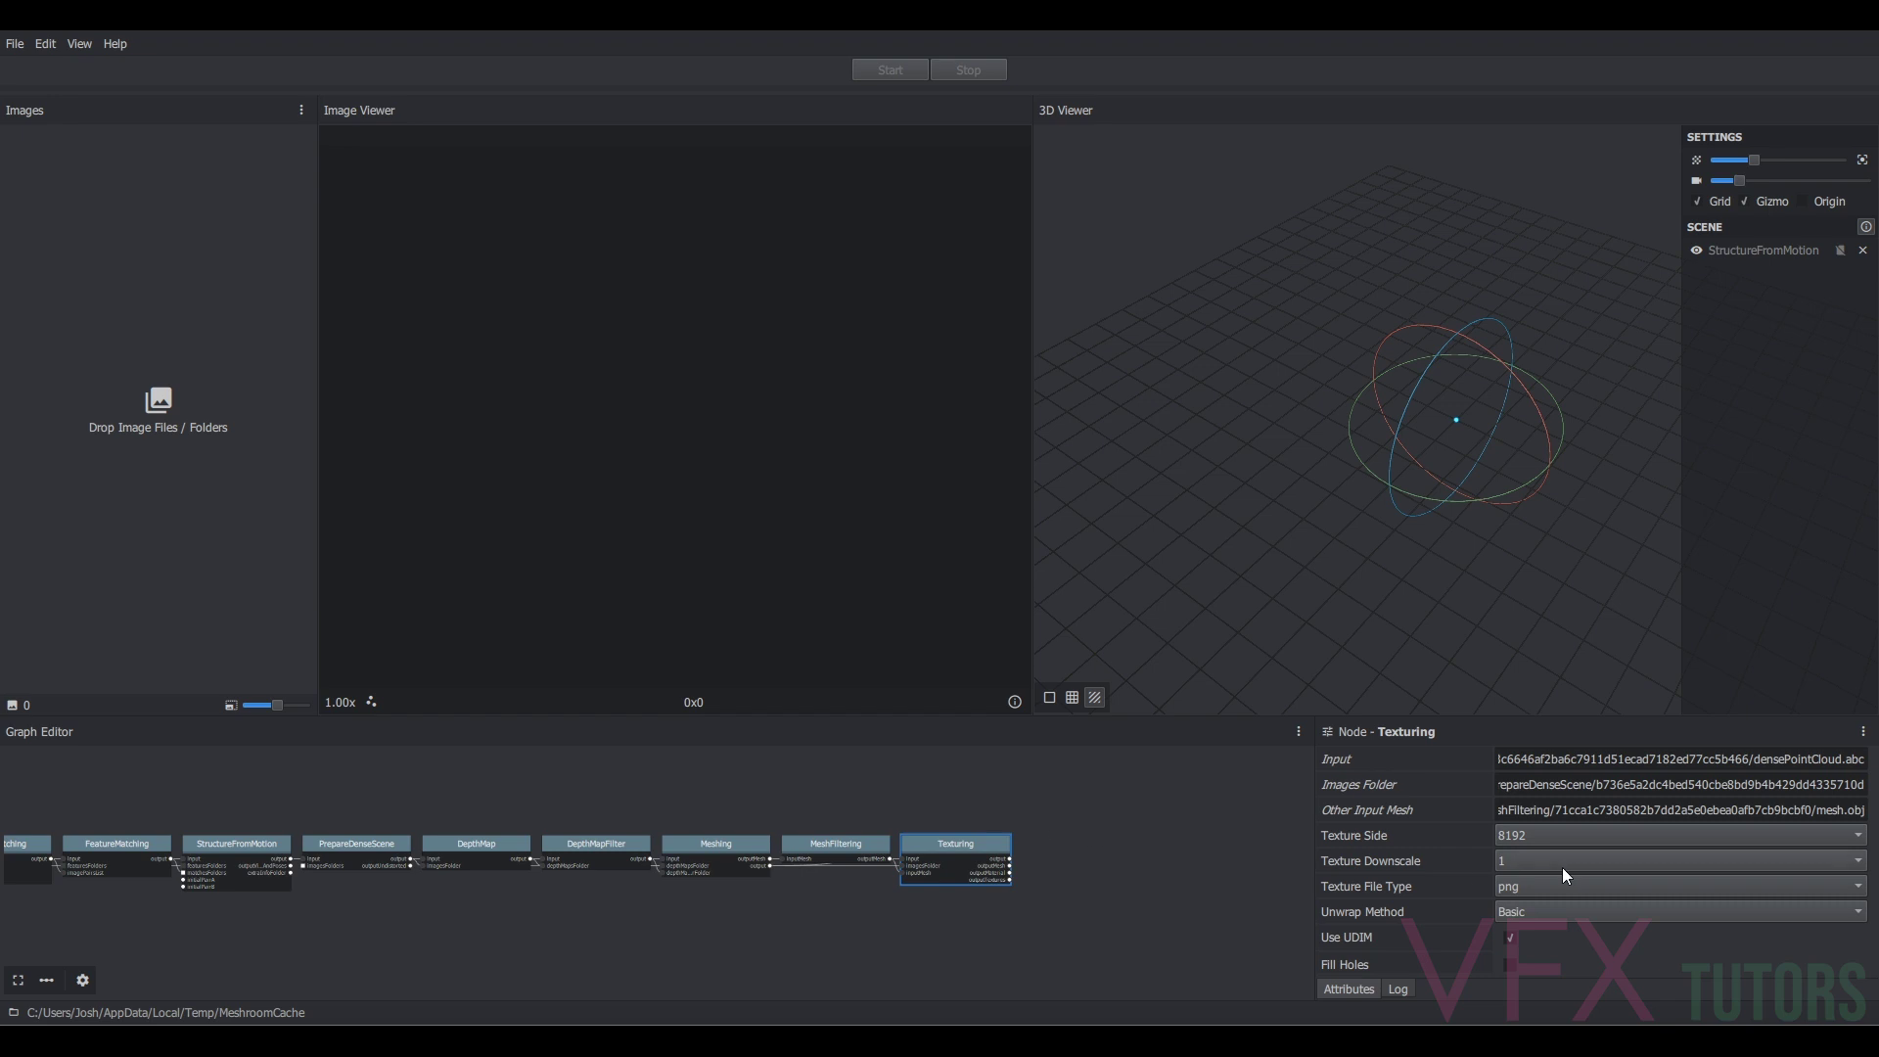
pyautogui.scroll(-3, 620, 956)
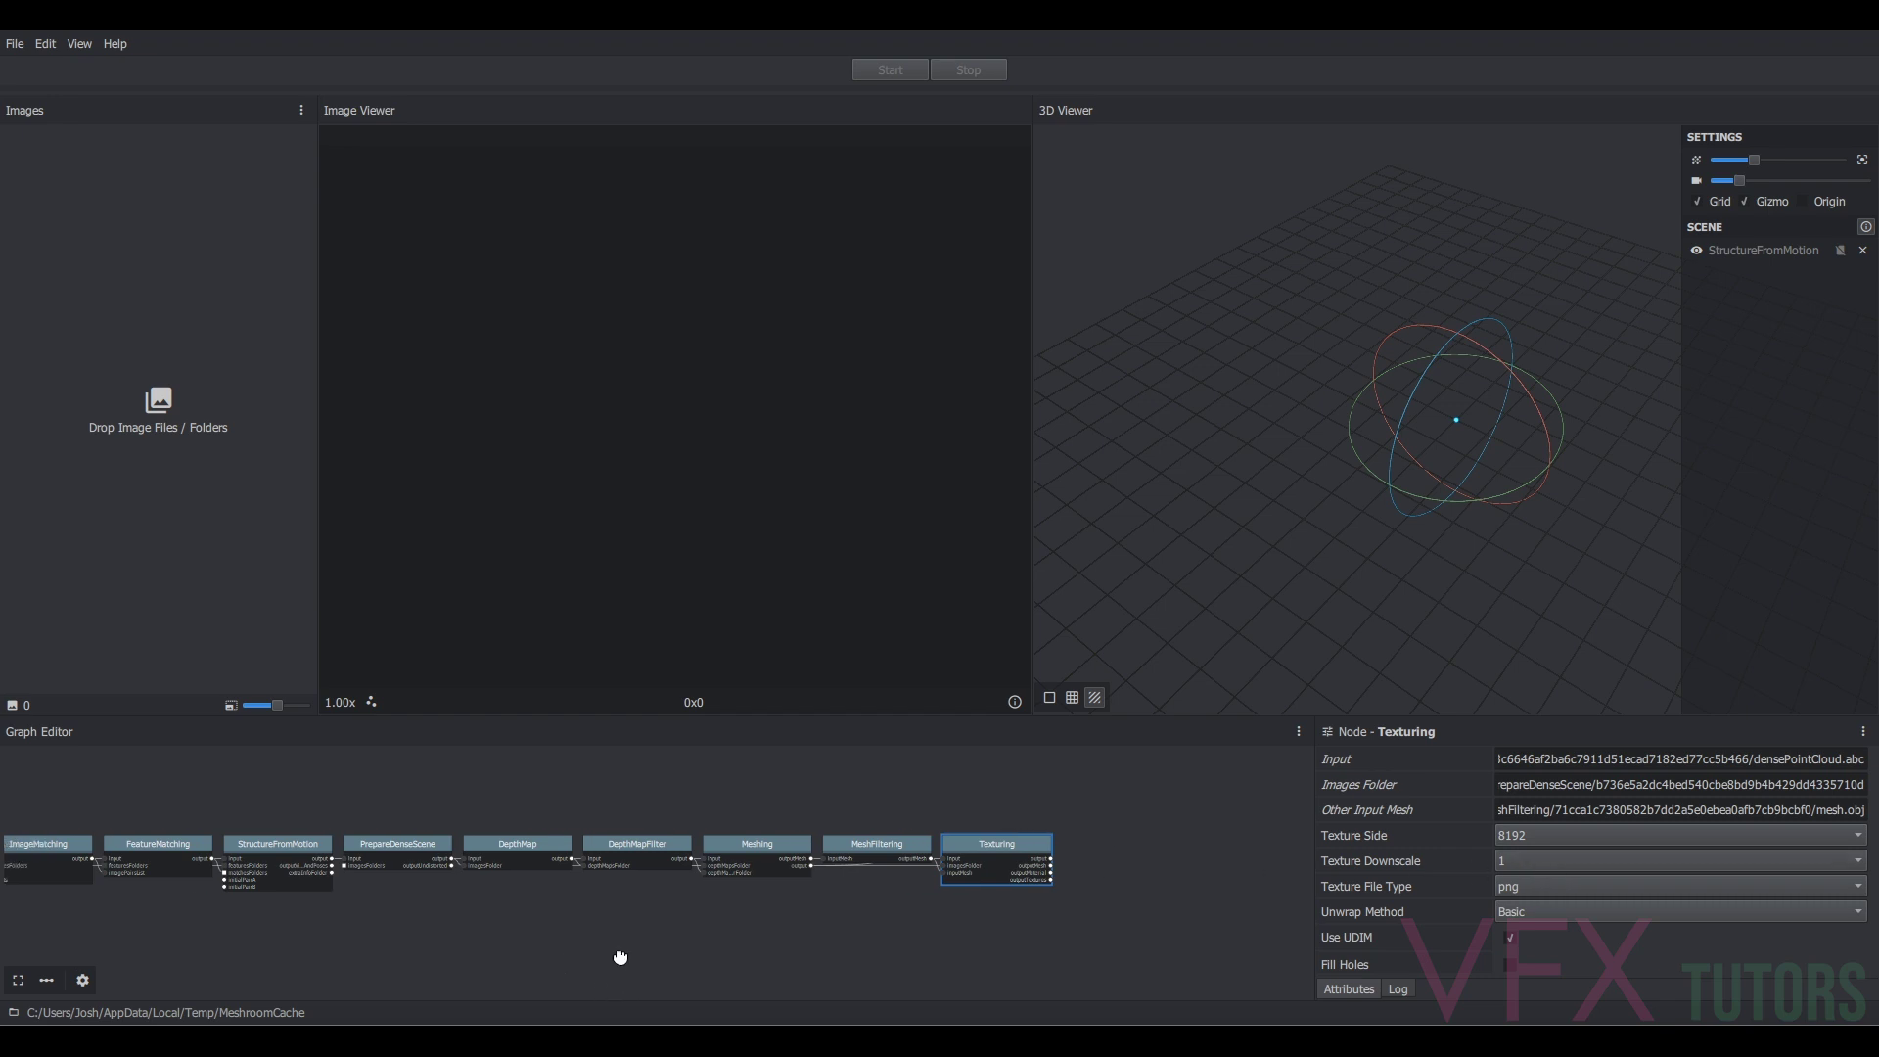
pyautogui.scroll(5, 499, 892)
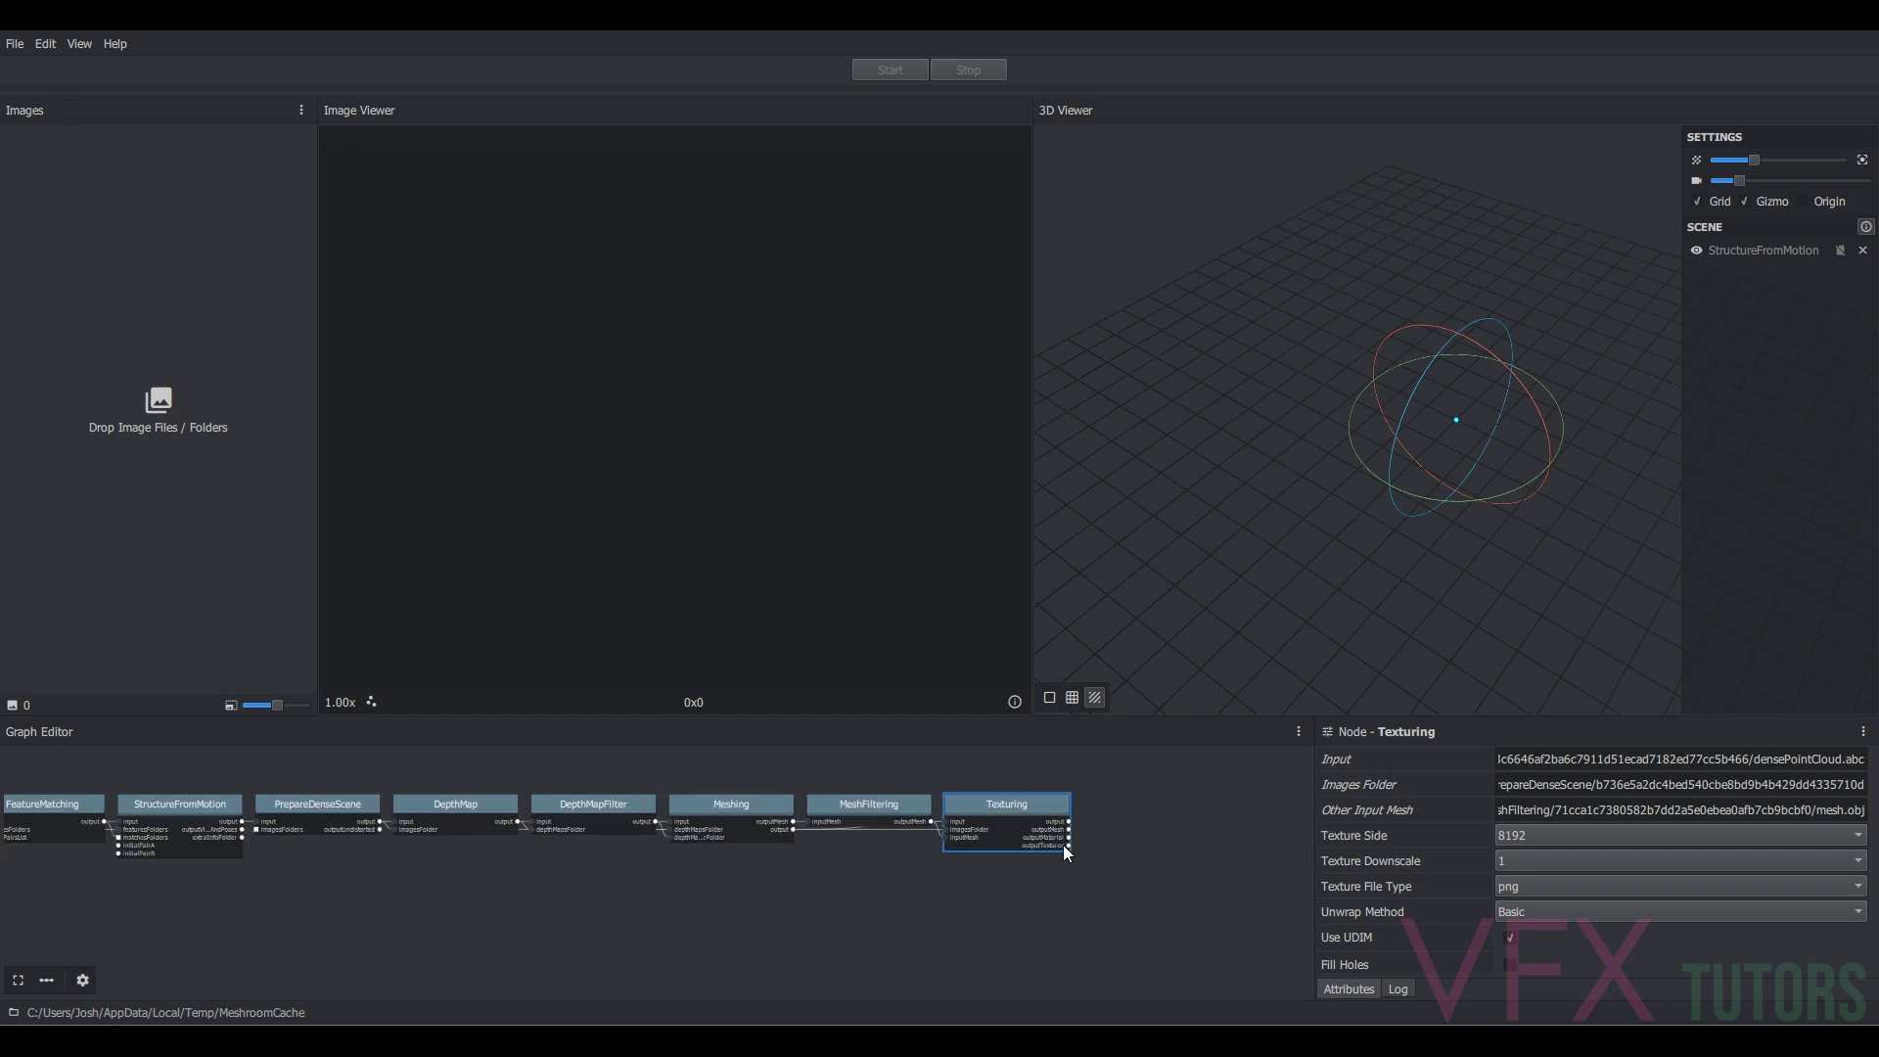
pyautogui.scroll(3, 1082, 807)
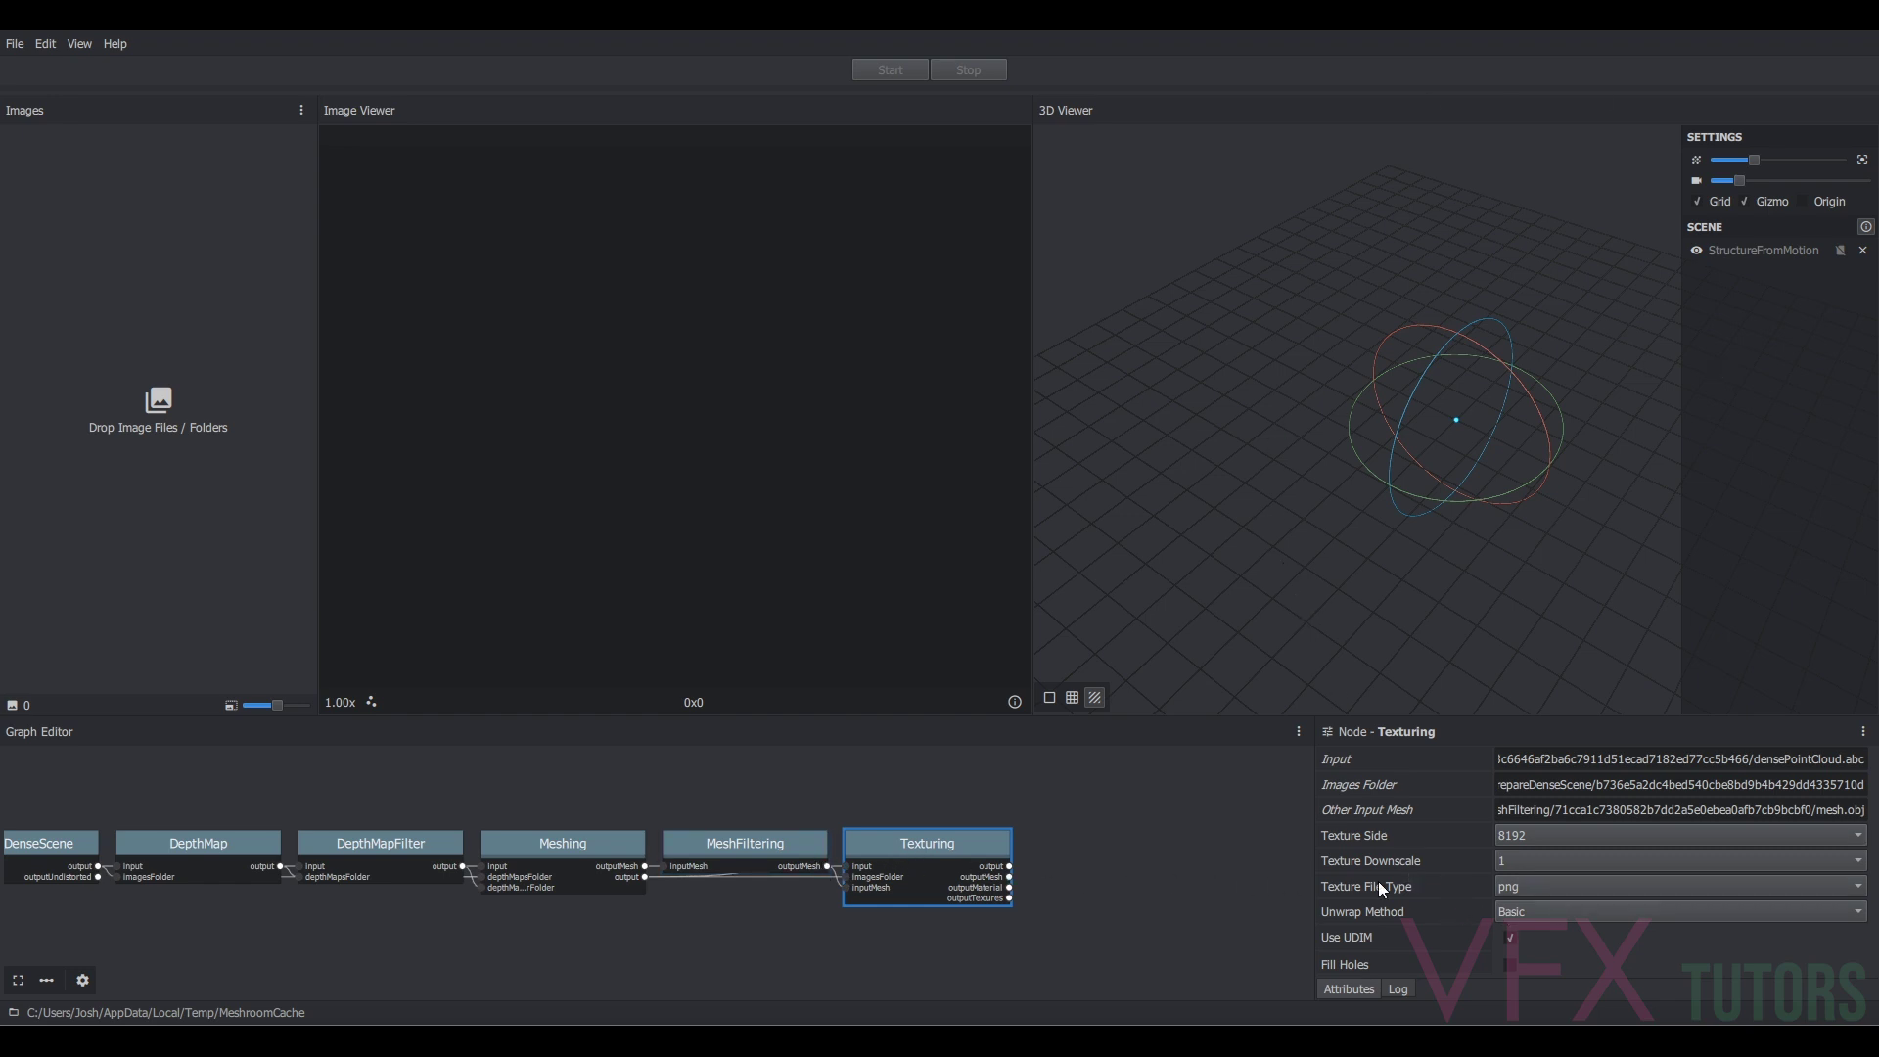
pyautogui.scroll(-5, 1634, 841)
pyautogui.scroll(5, 1468, 844)
pyautogui.click(1535, 884)
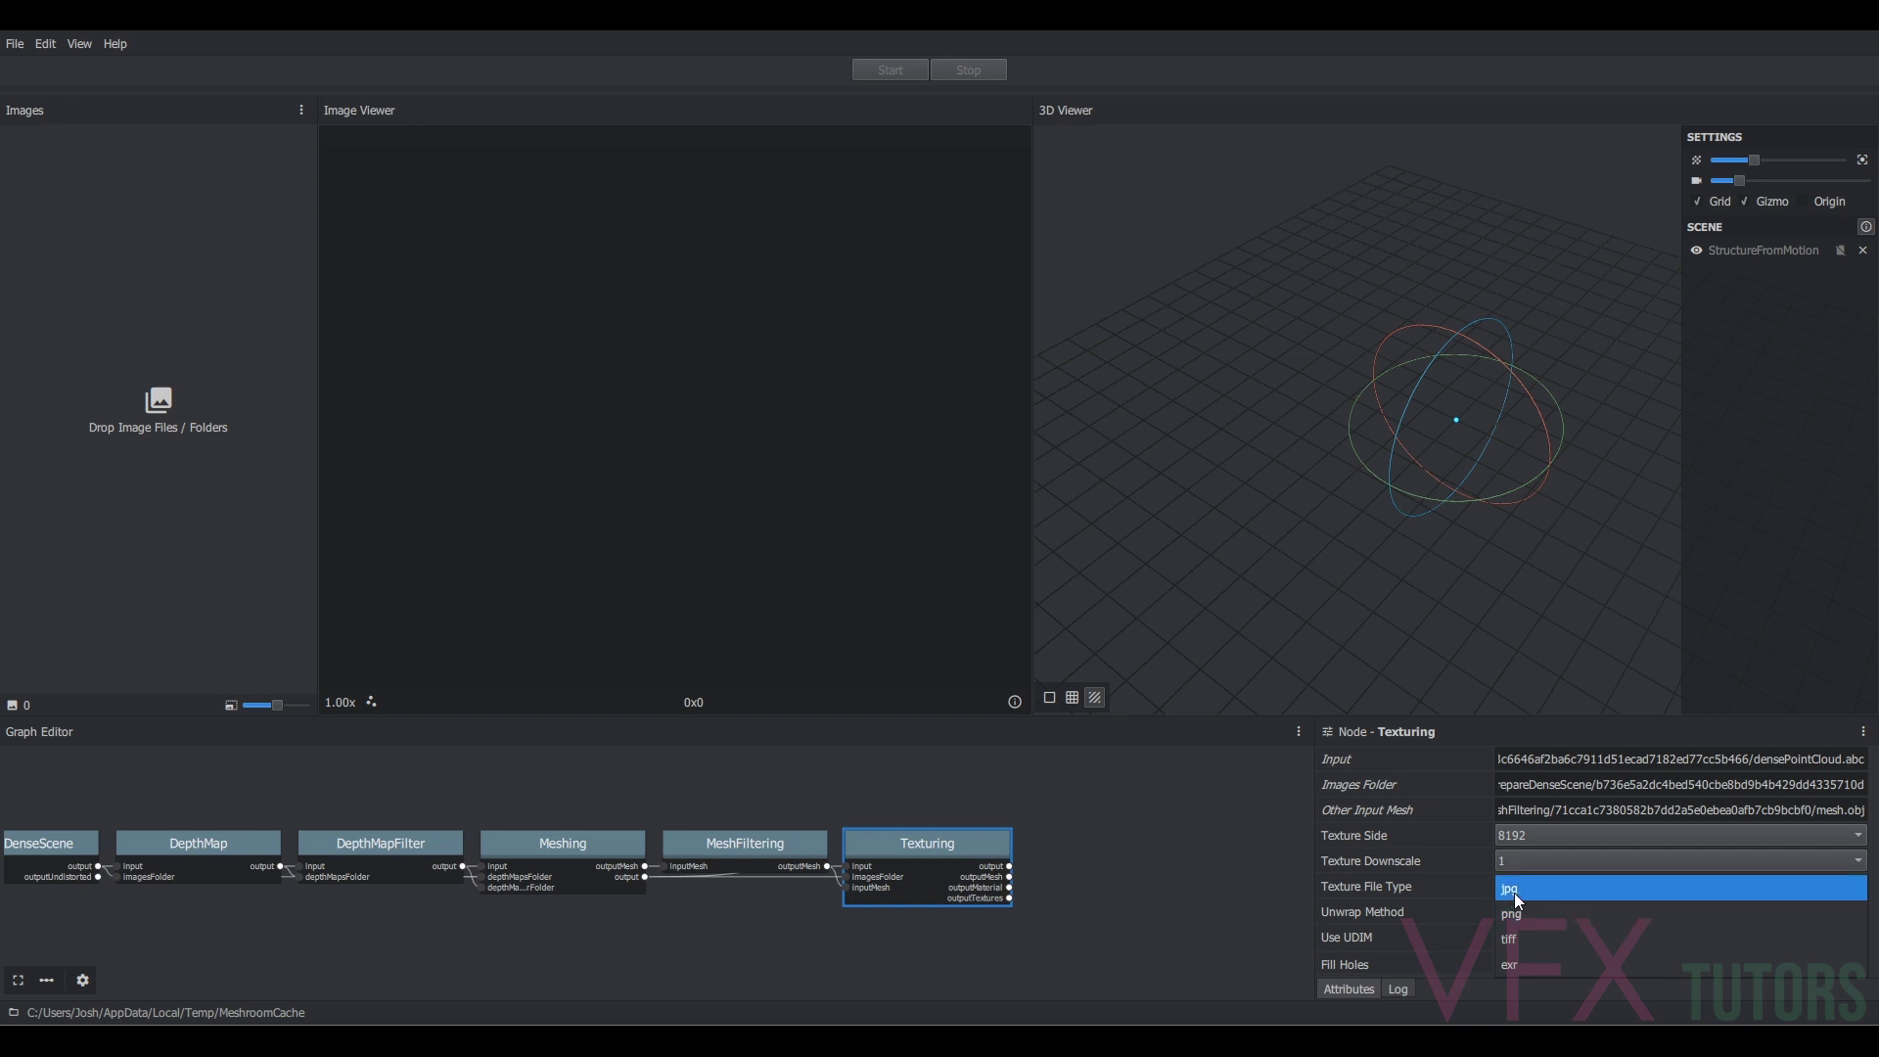
pyautogui.click(1518, 929)
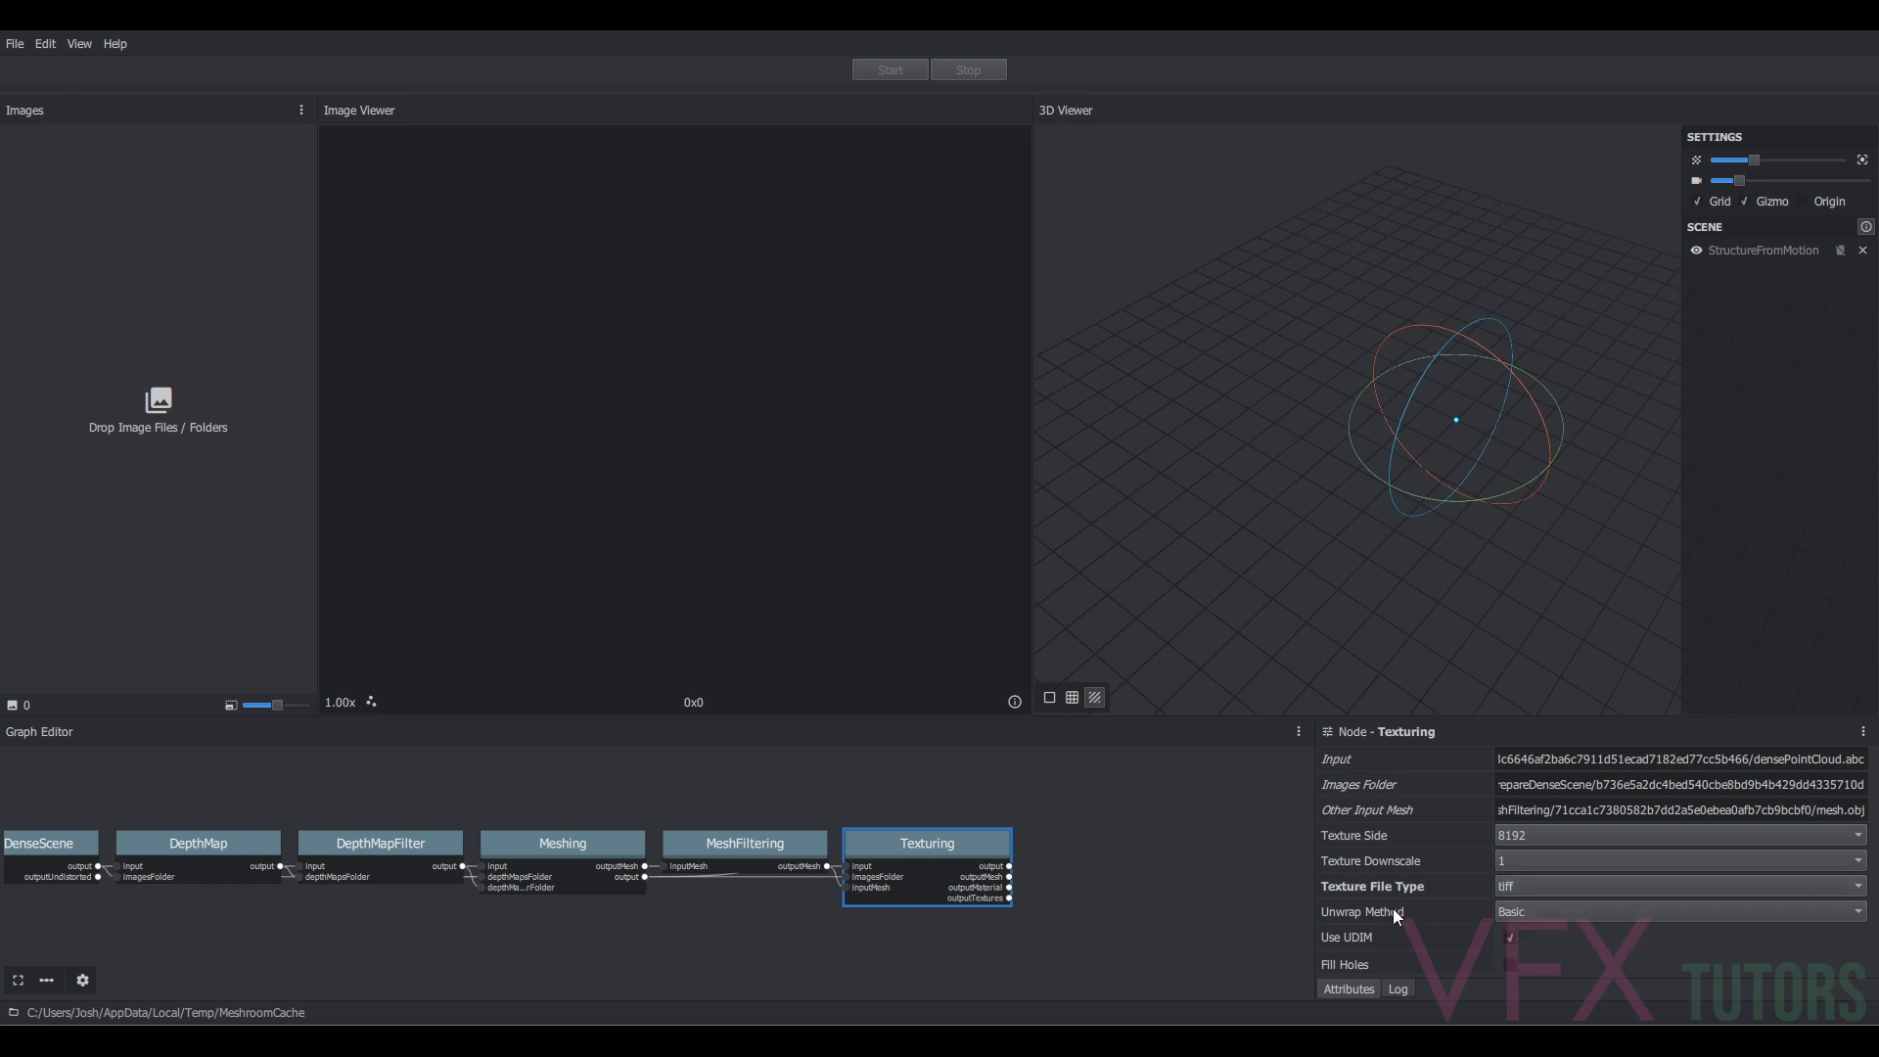
# - Check the Texturing node's unwrap method options, turn off Use UDIM, and deselect the node
pyautogui.click(1548, 914)
pyautogui.click(1548, 914)
pyautogui.scroll(-2, 1390, 915)
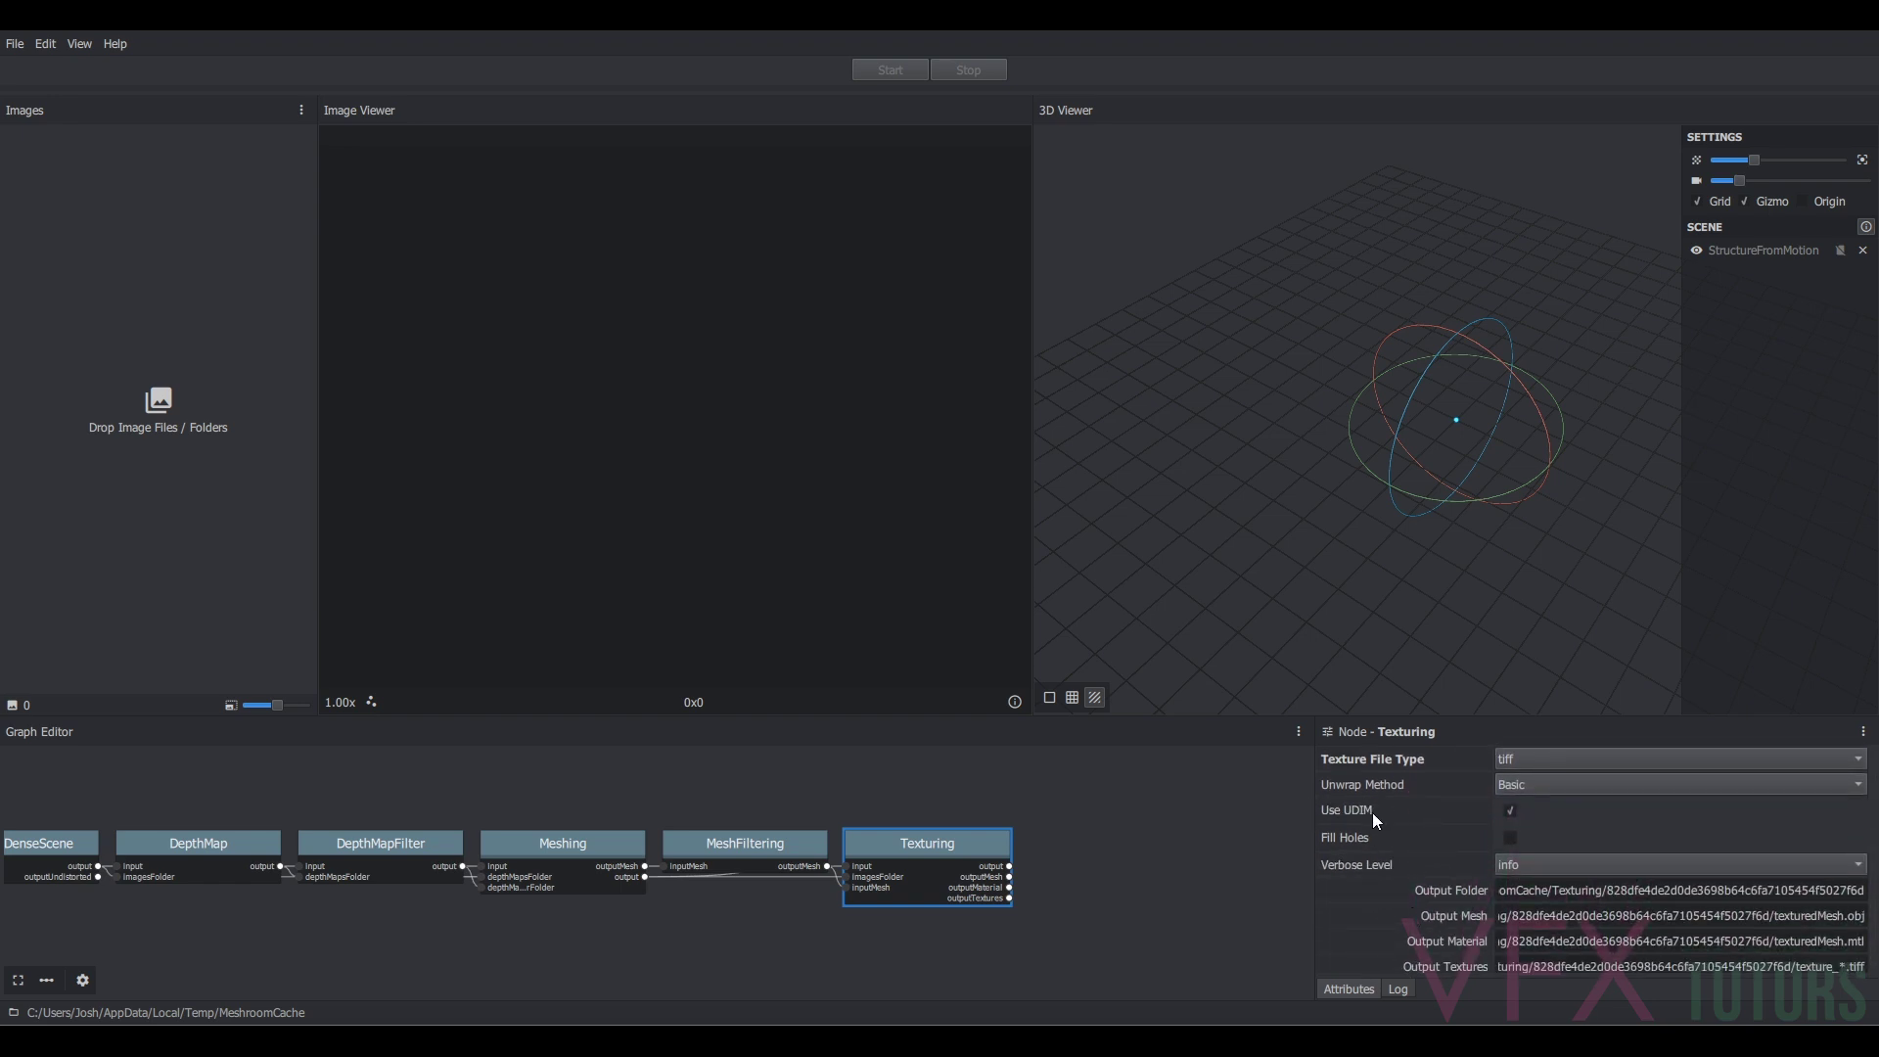
pyautogui.click(1509, 811)
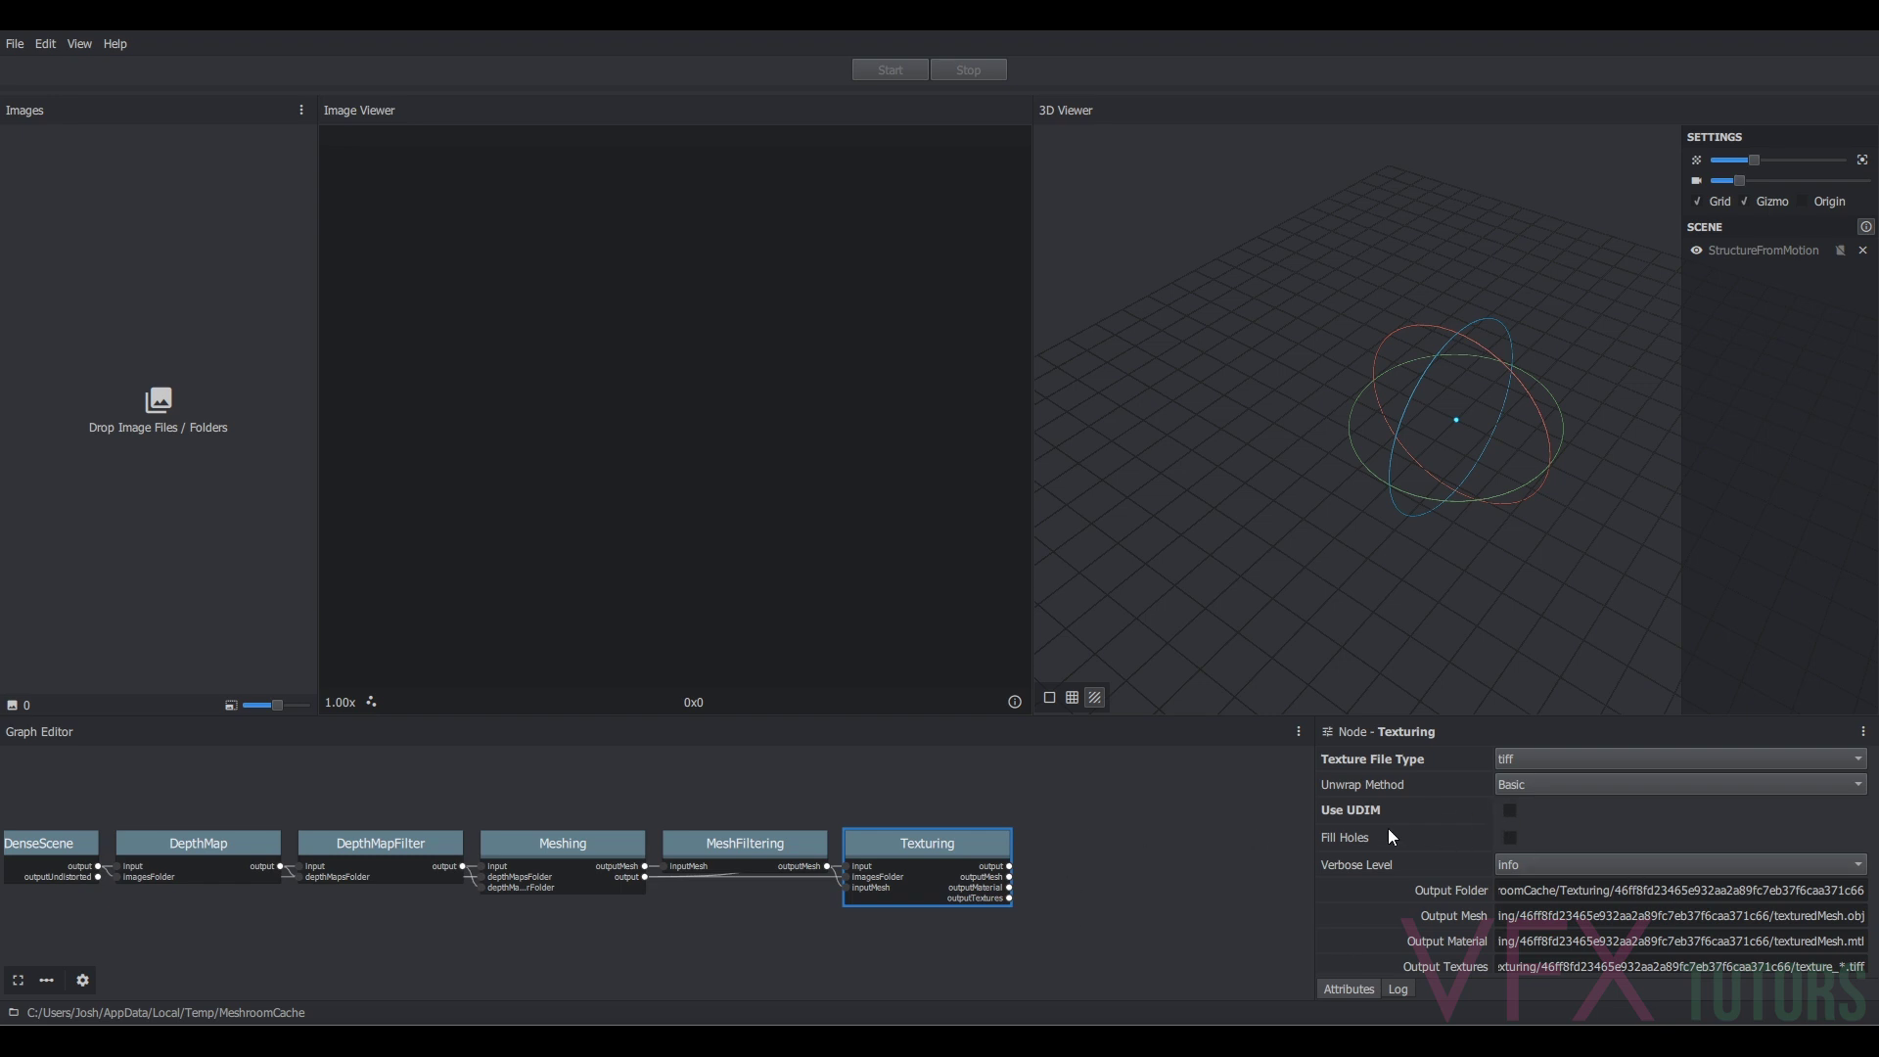
pyautogui.scroll(-2, 936, 905)
pyautogui.click(449, 916)
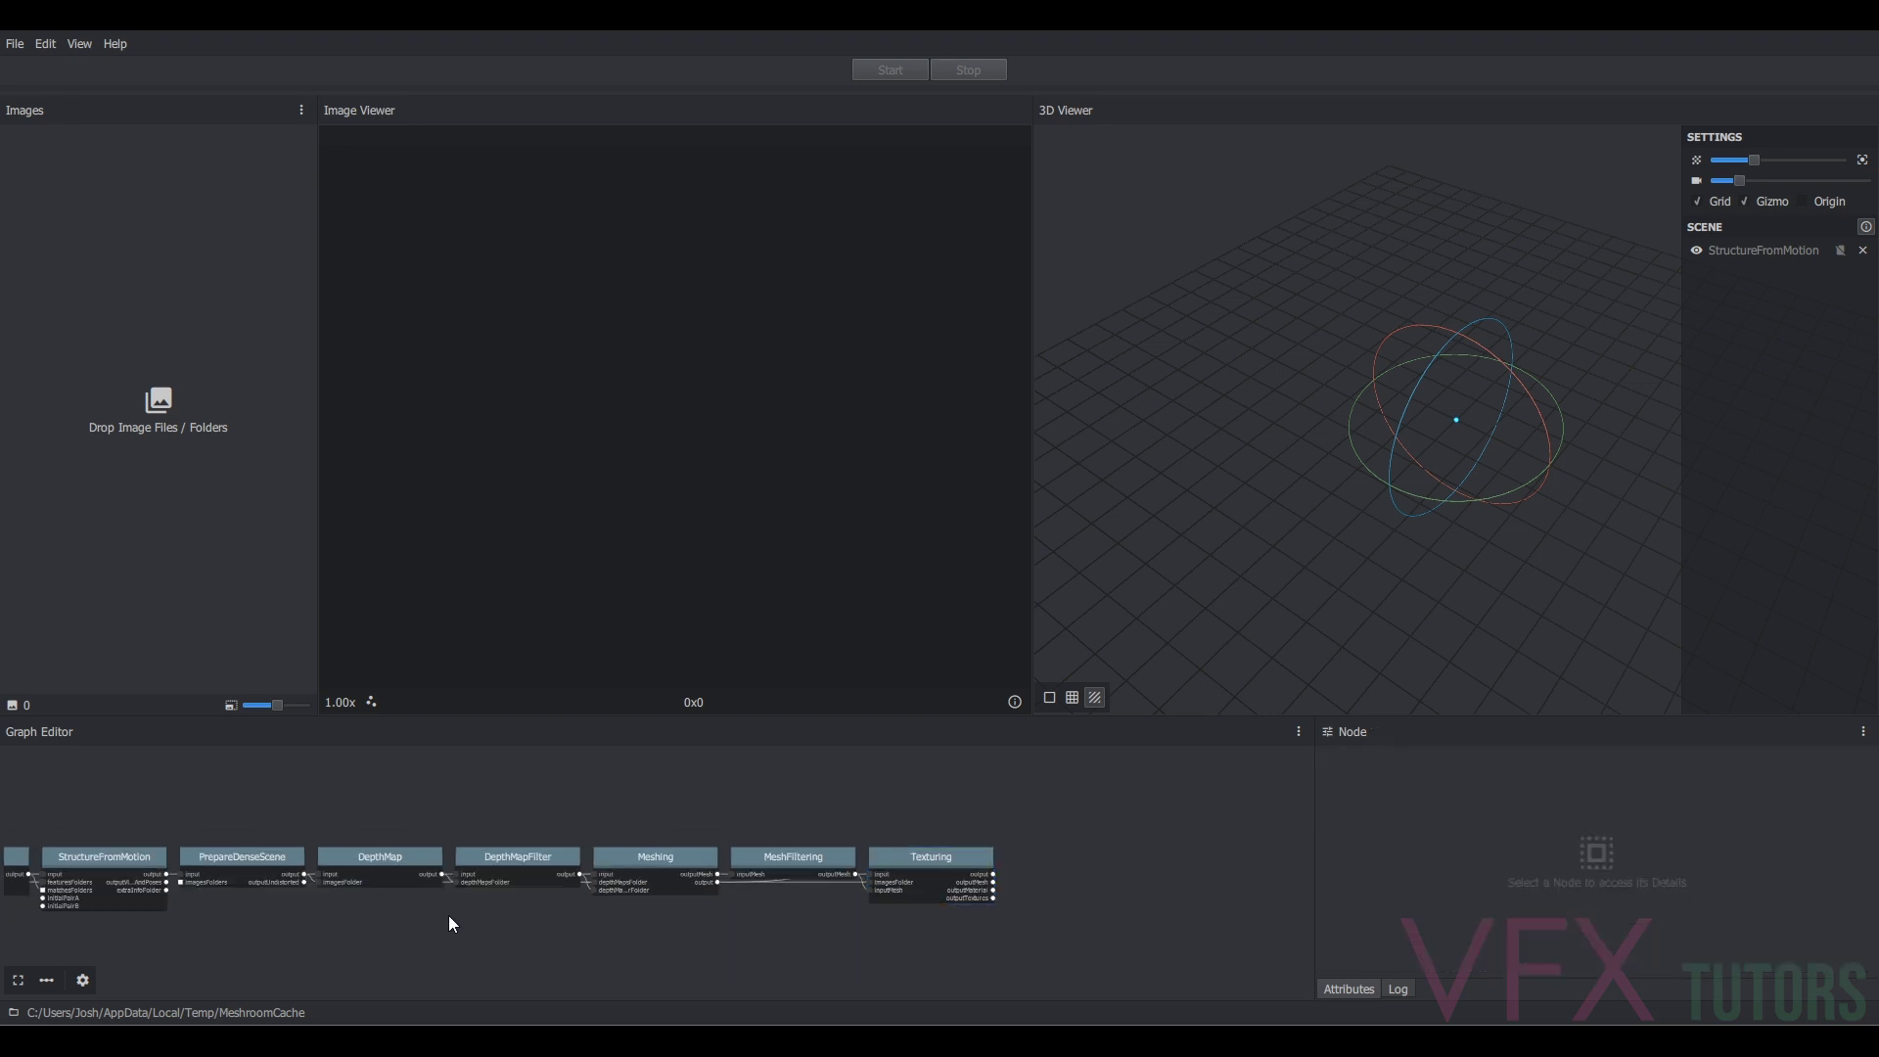
pyautogui.scroll(-3, 739, 872)
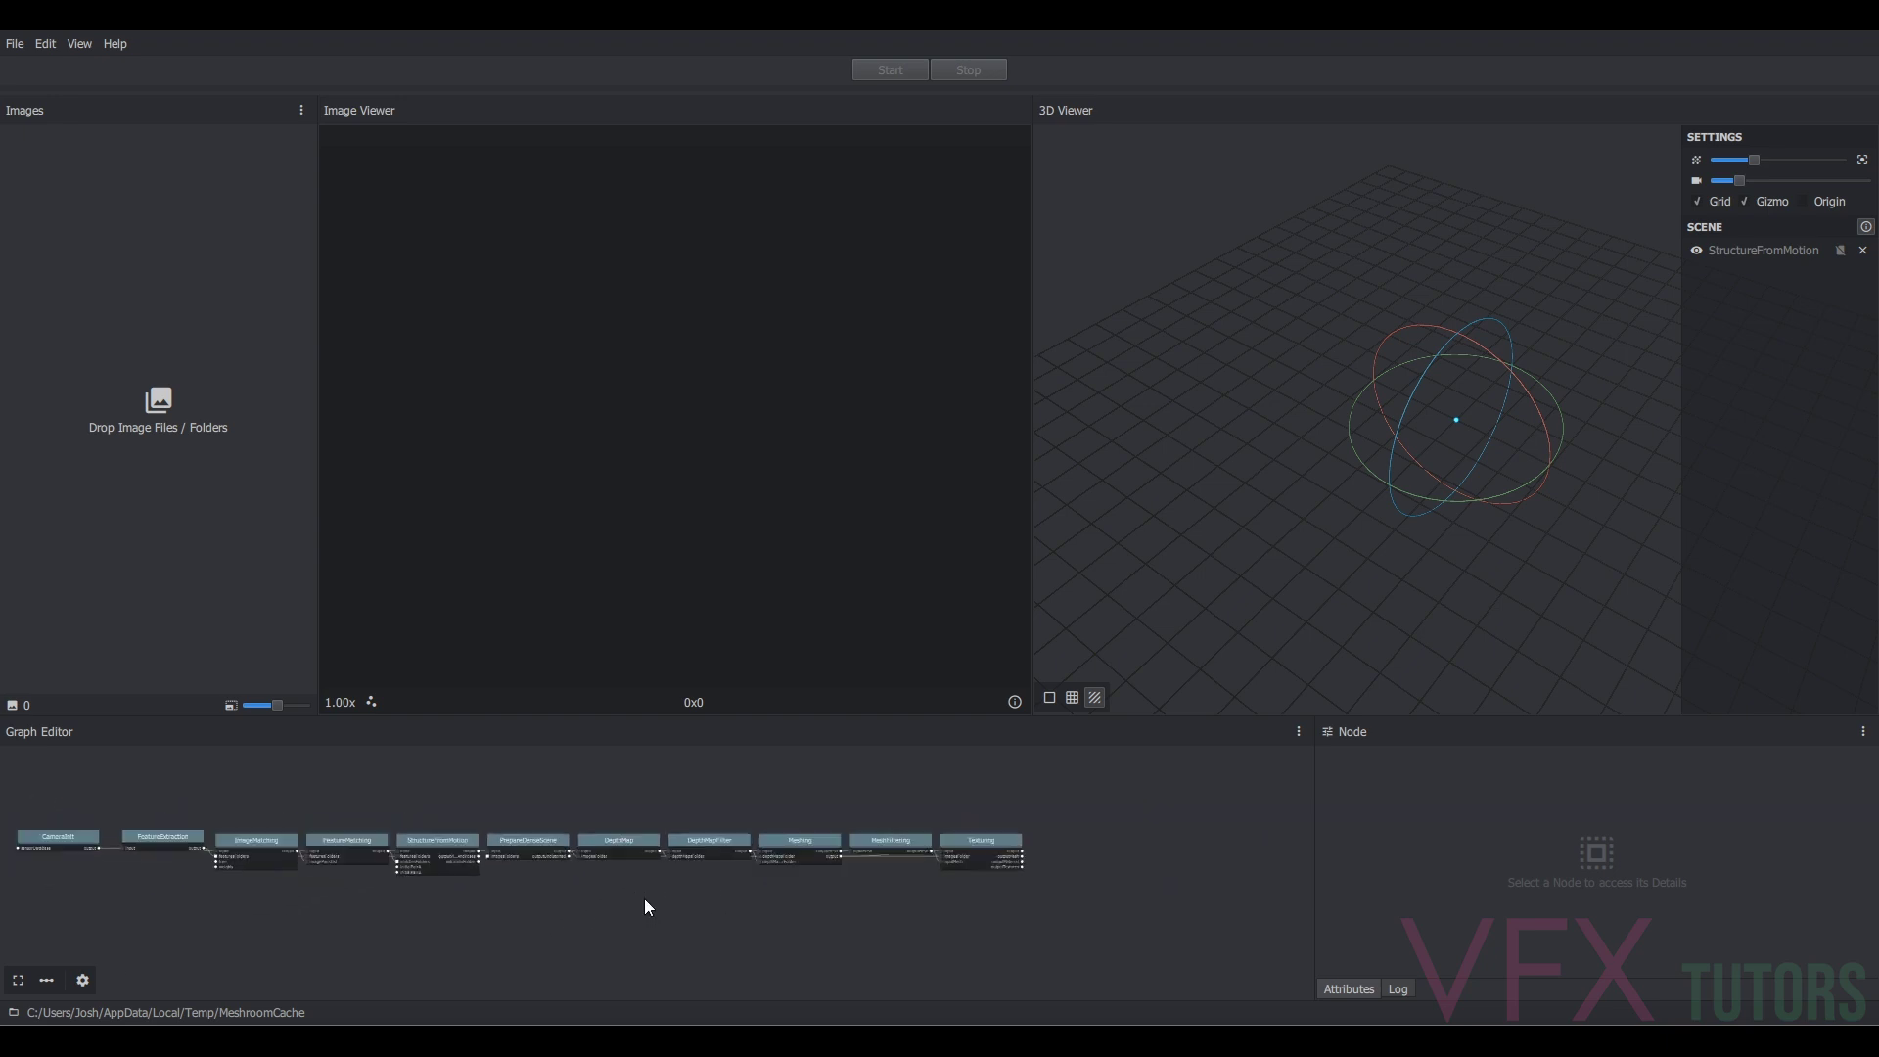
# - Select the Texturing node, then switch to File Explorer and open MobilePhone > Data > Footage > Photogrammetry inside the MM031 folder
pyautogui.moveTo(646, 901); pyautogui.dragTo(733, 890, button='middle')
pyautogui.click(1056, 838)
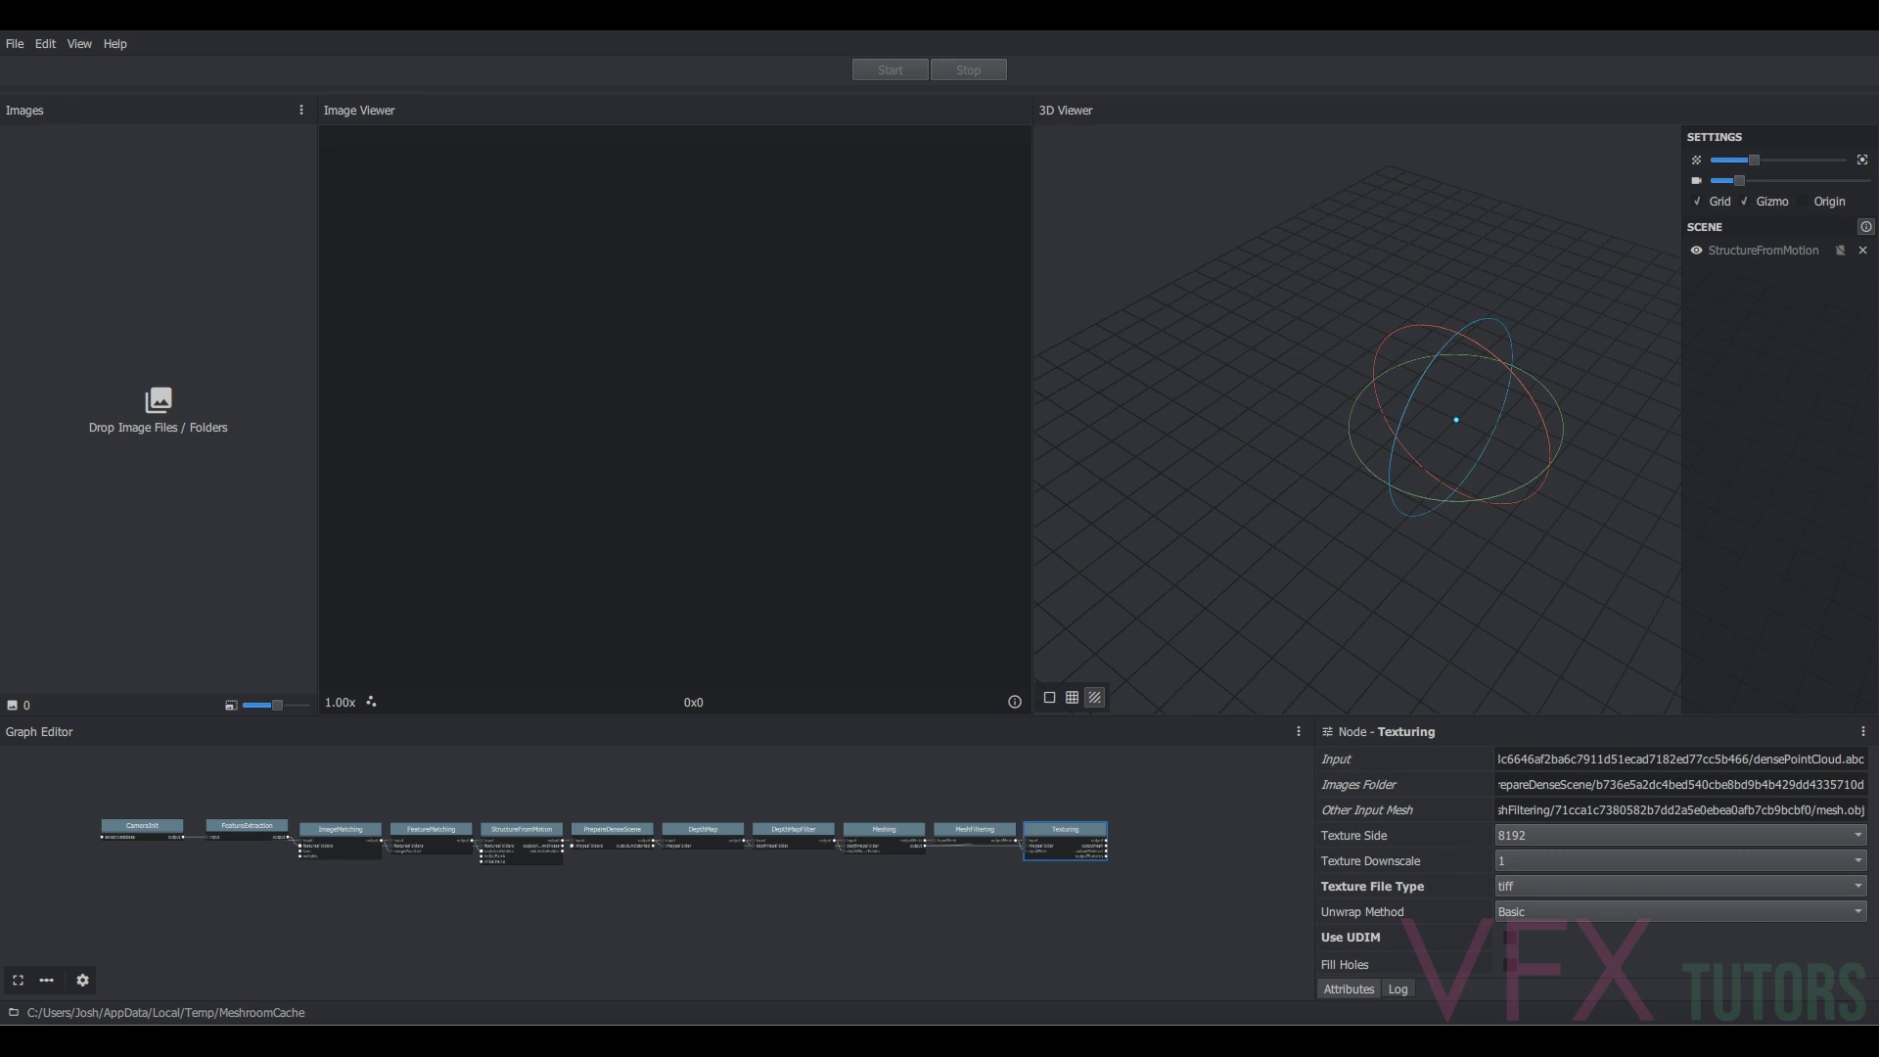
pyautogui.moveTo(1878, 202); pyautogui.dragTo(1216, 277)
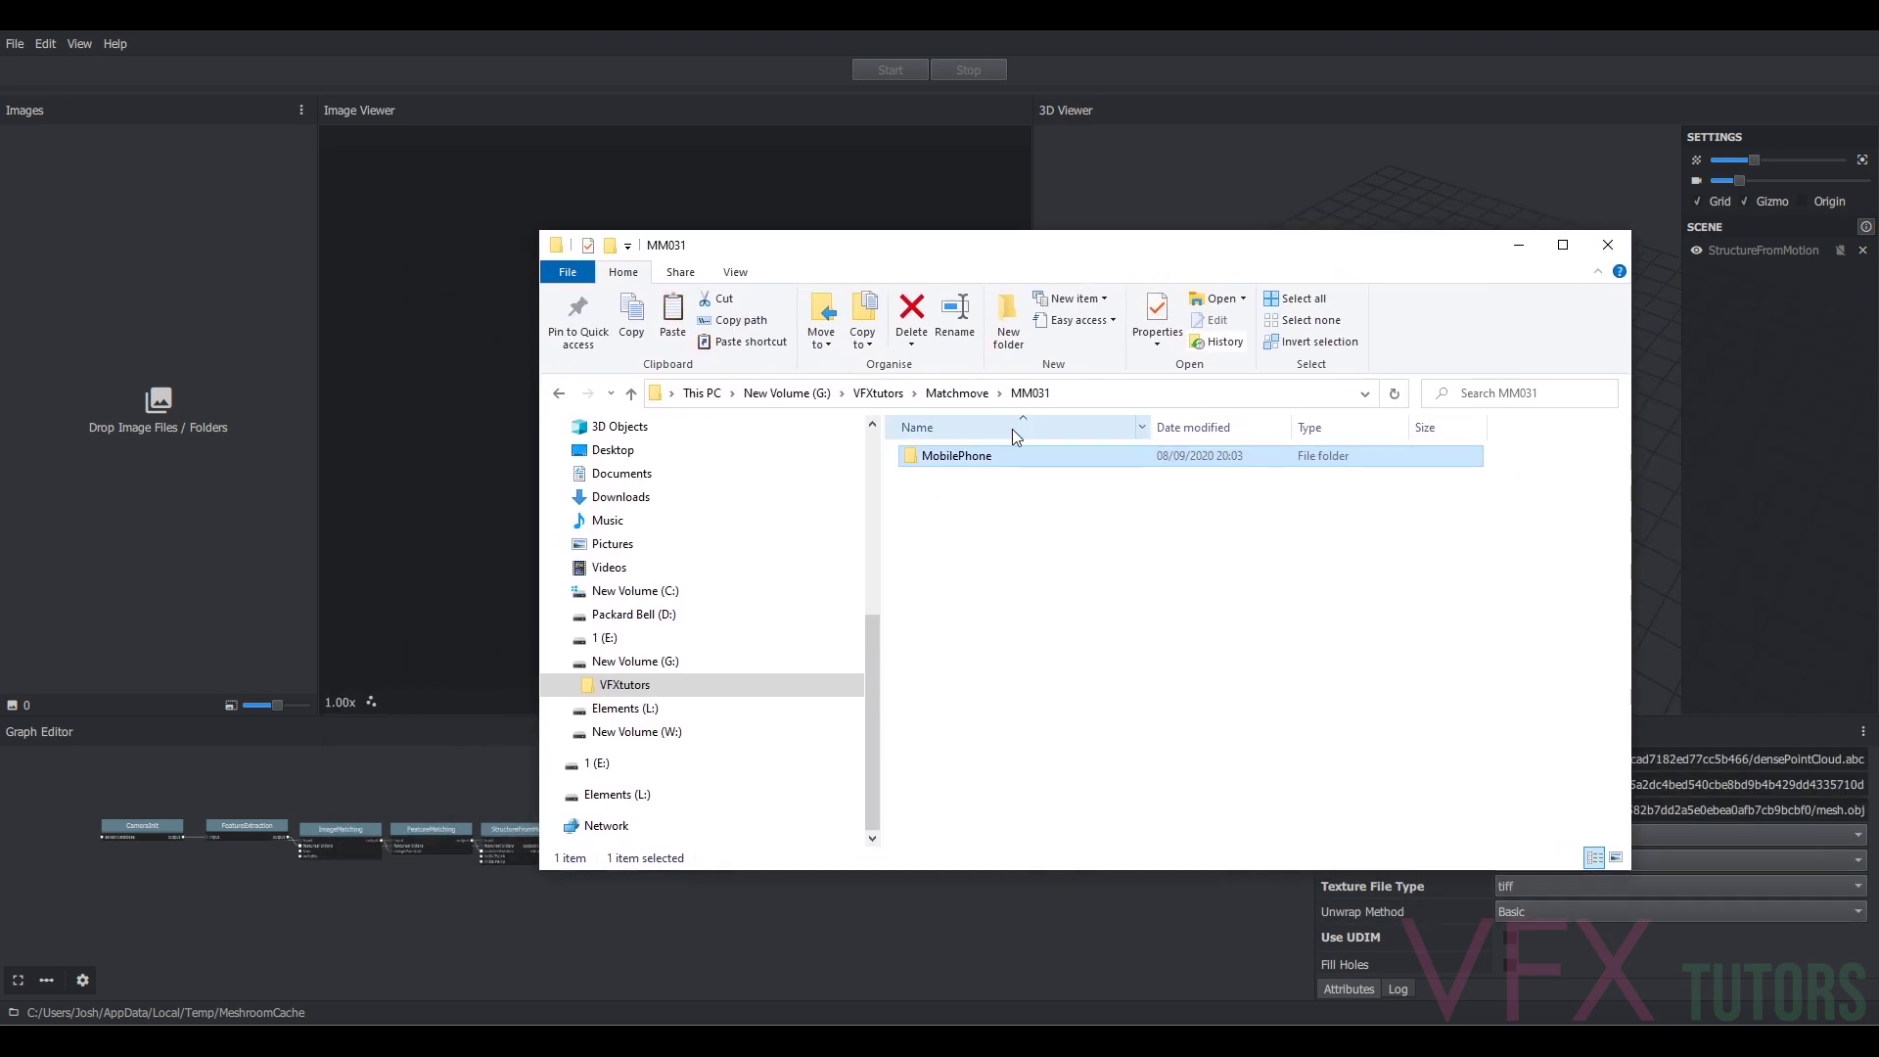
pyautogui.doubleClick(971, 456)
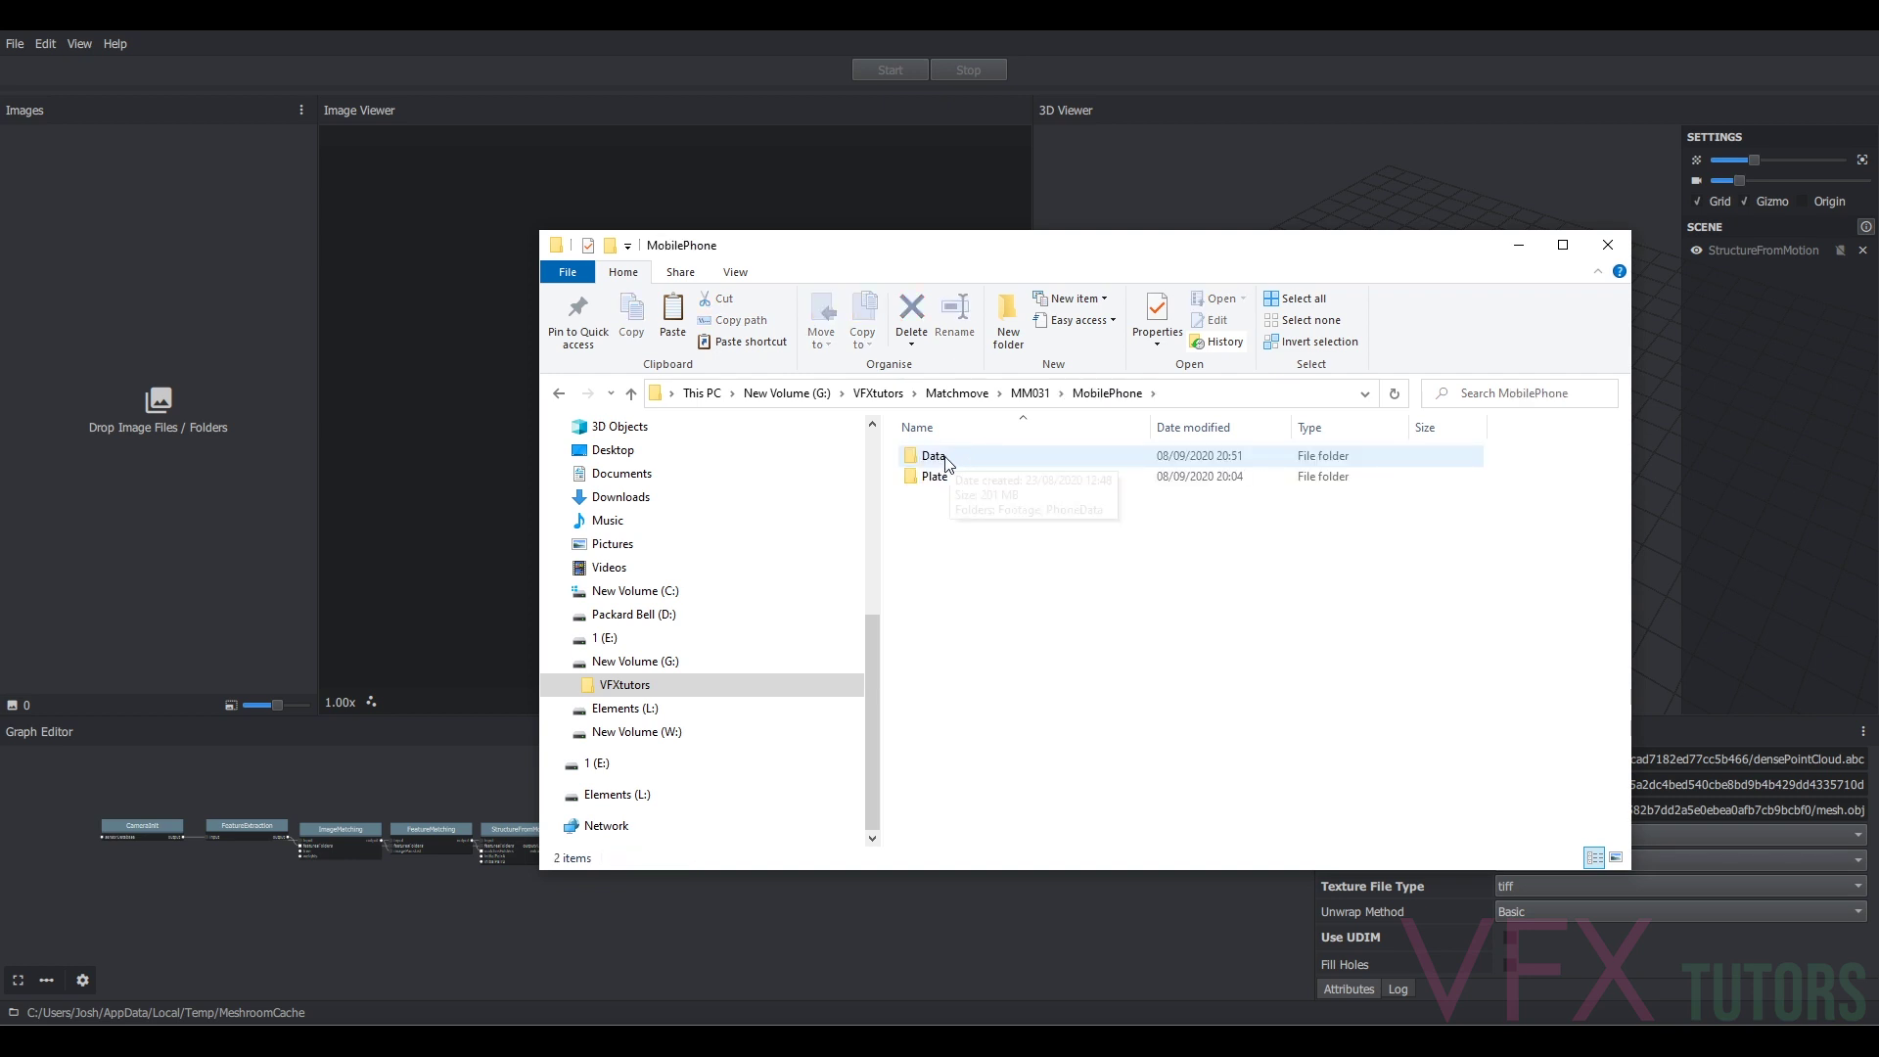
pyautogui.doubleClick(945, 458)
pyautogui.doubleClick(945, 458)
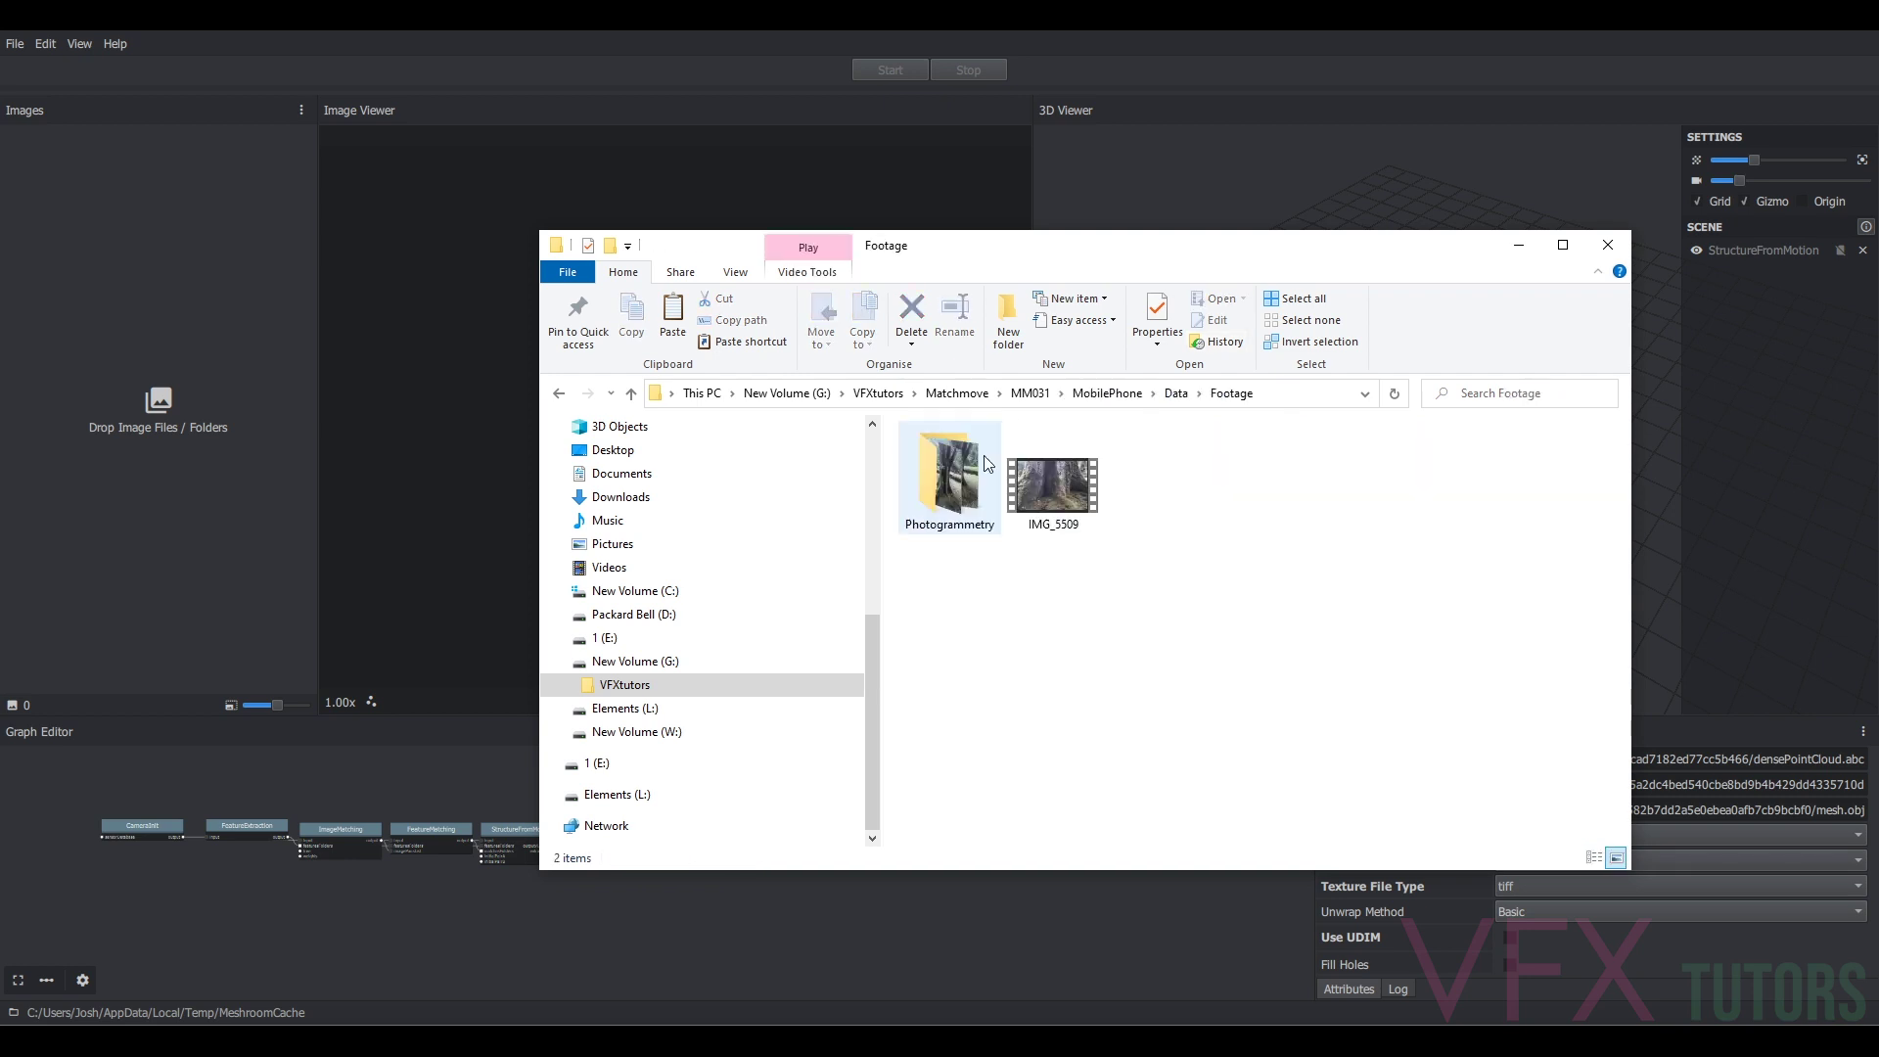
pyautogui.click(959, 480)
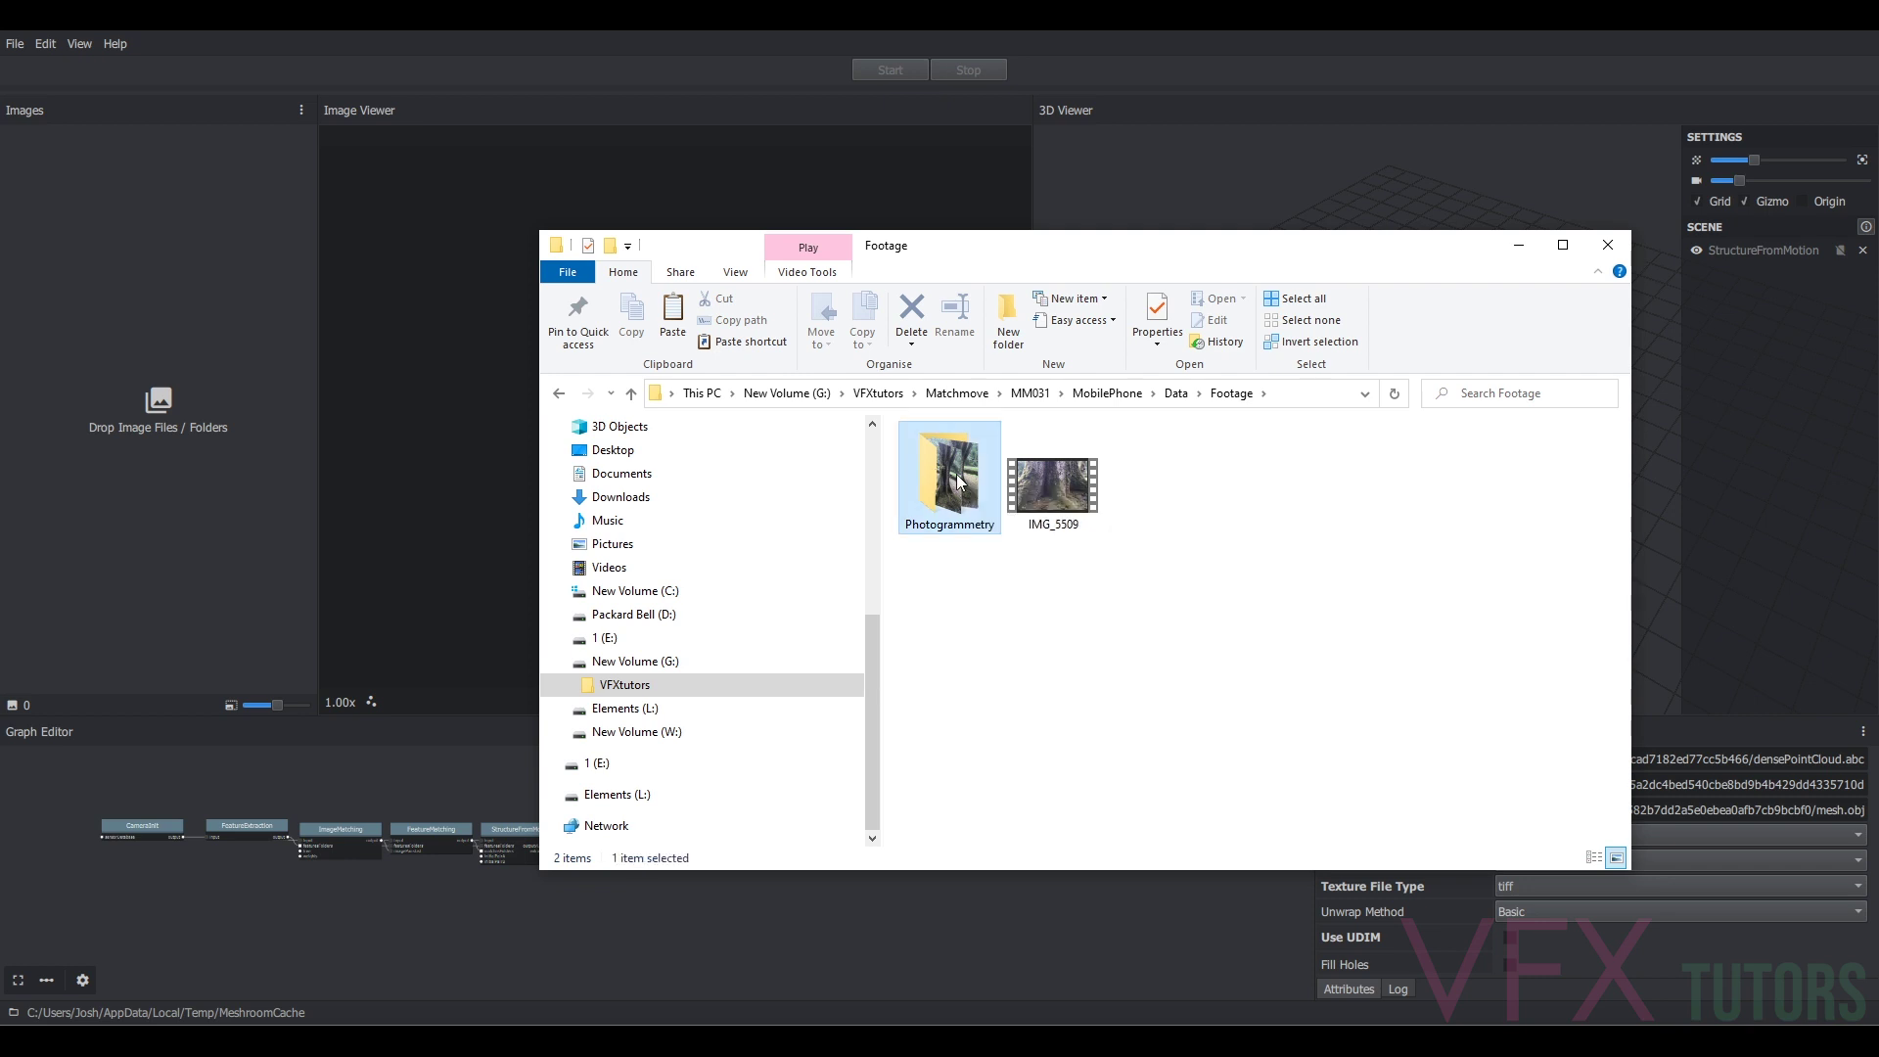
pyautogui.doubleClick(962, 477)
# - Add all photos from IMG_5363 through IMG_5409 to the Meshroom project's images, and minimize File Explorer
pyautogui.click(970, 474)
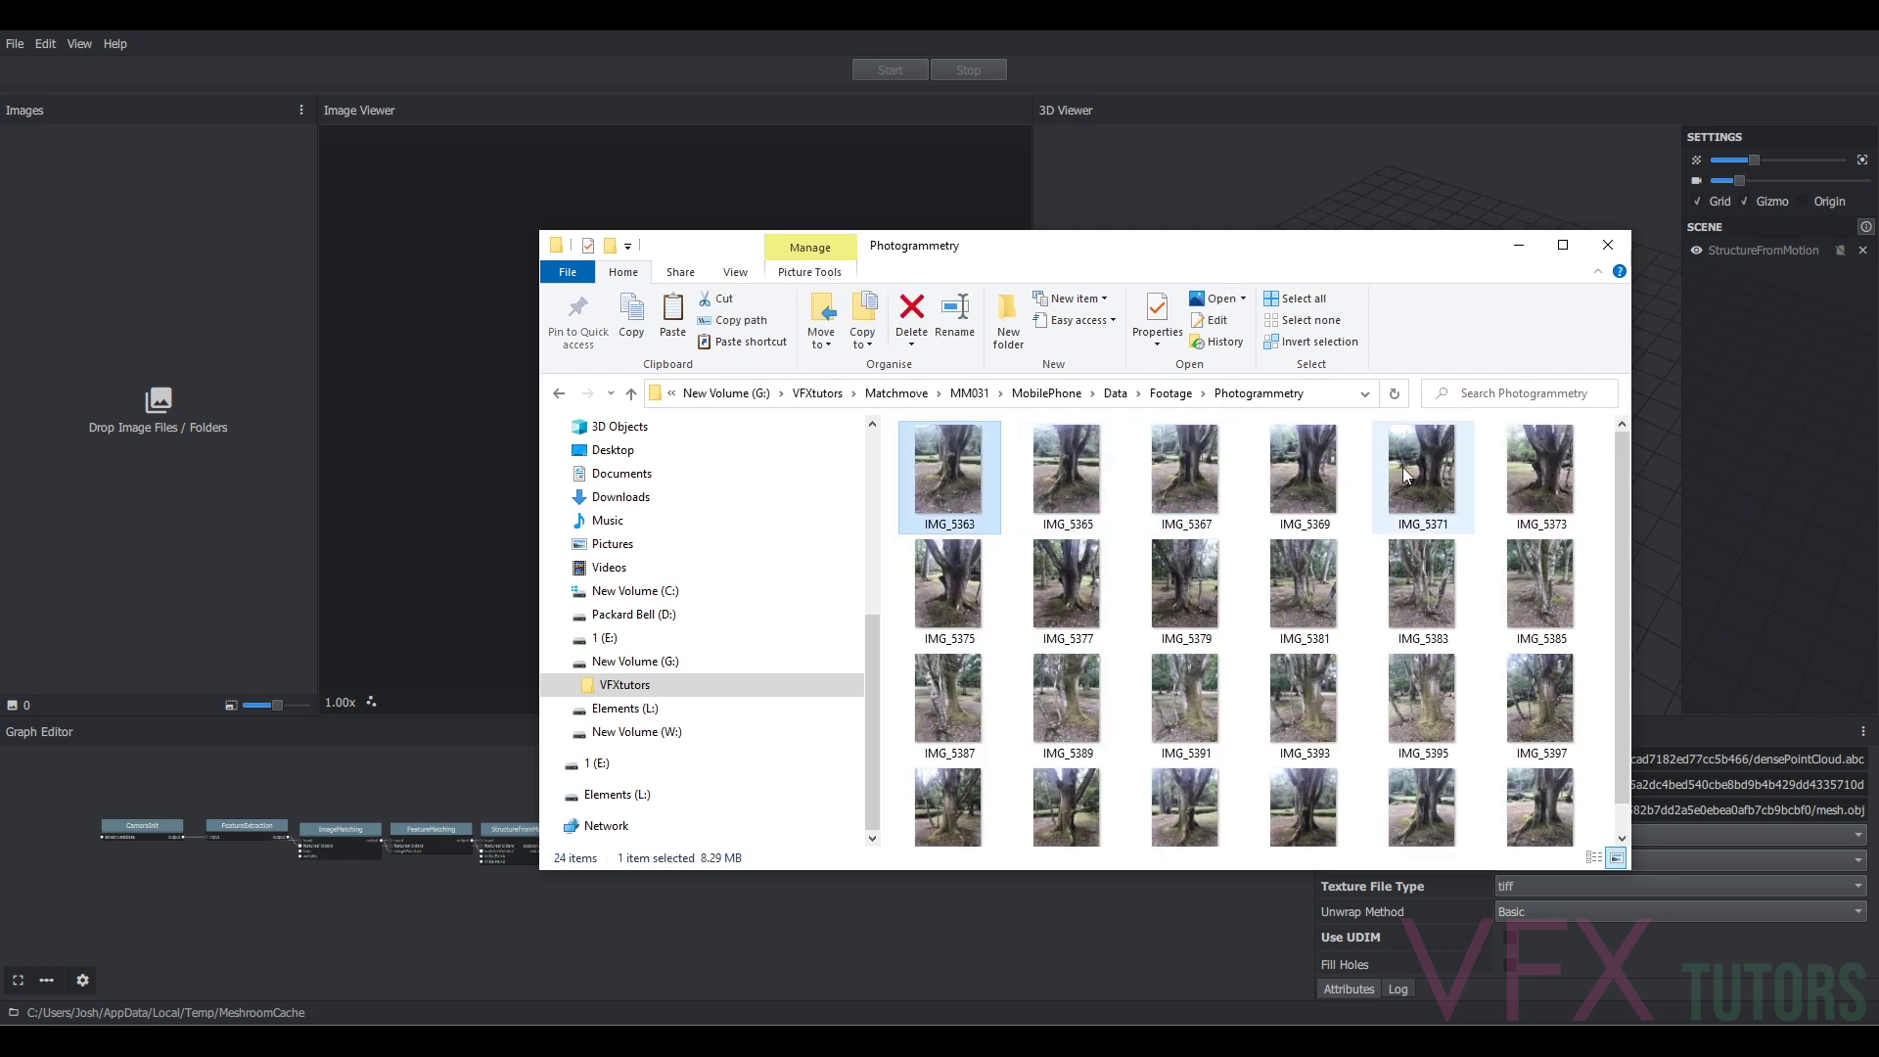
pyautogui.scroll(-1, 1526, 467)
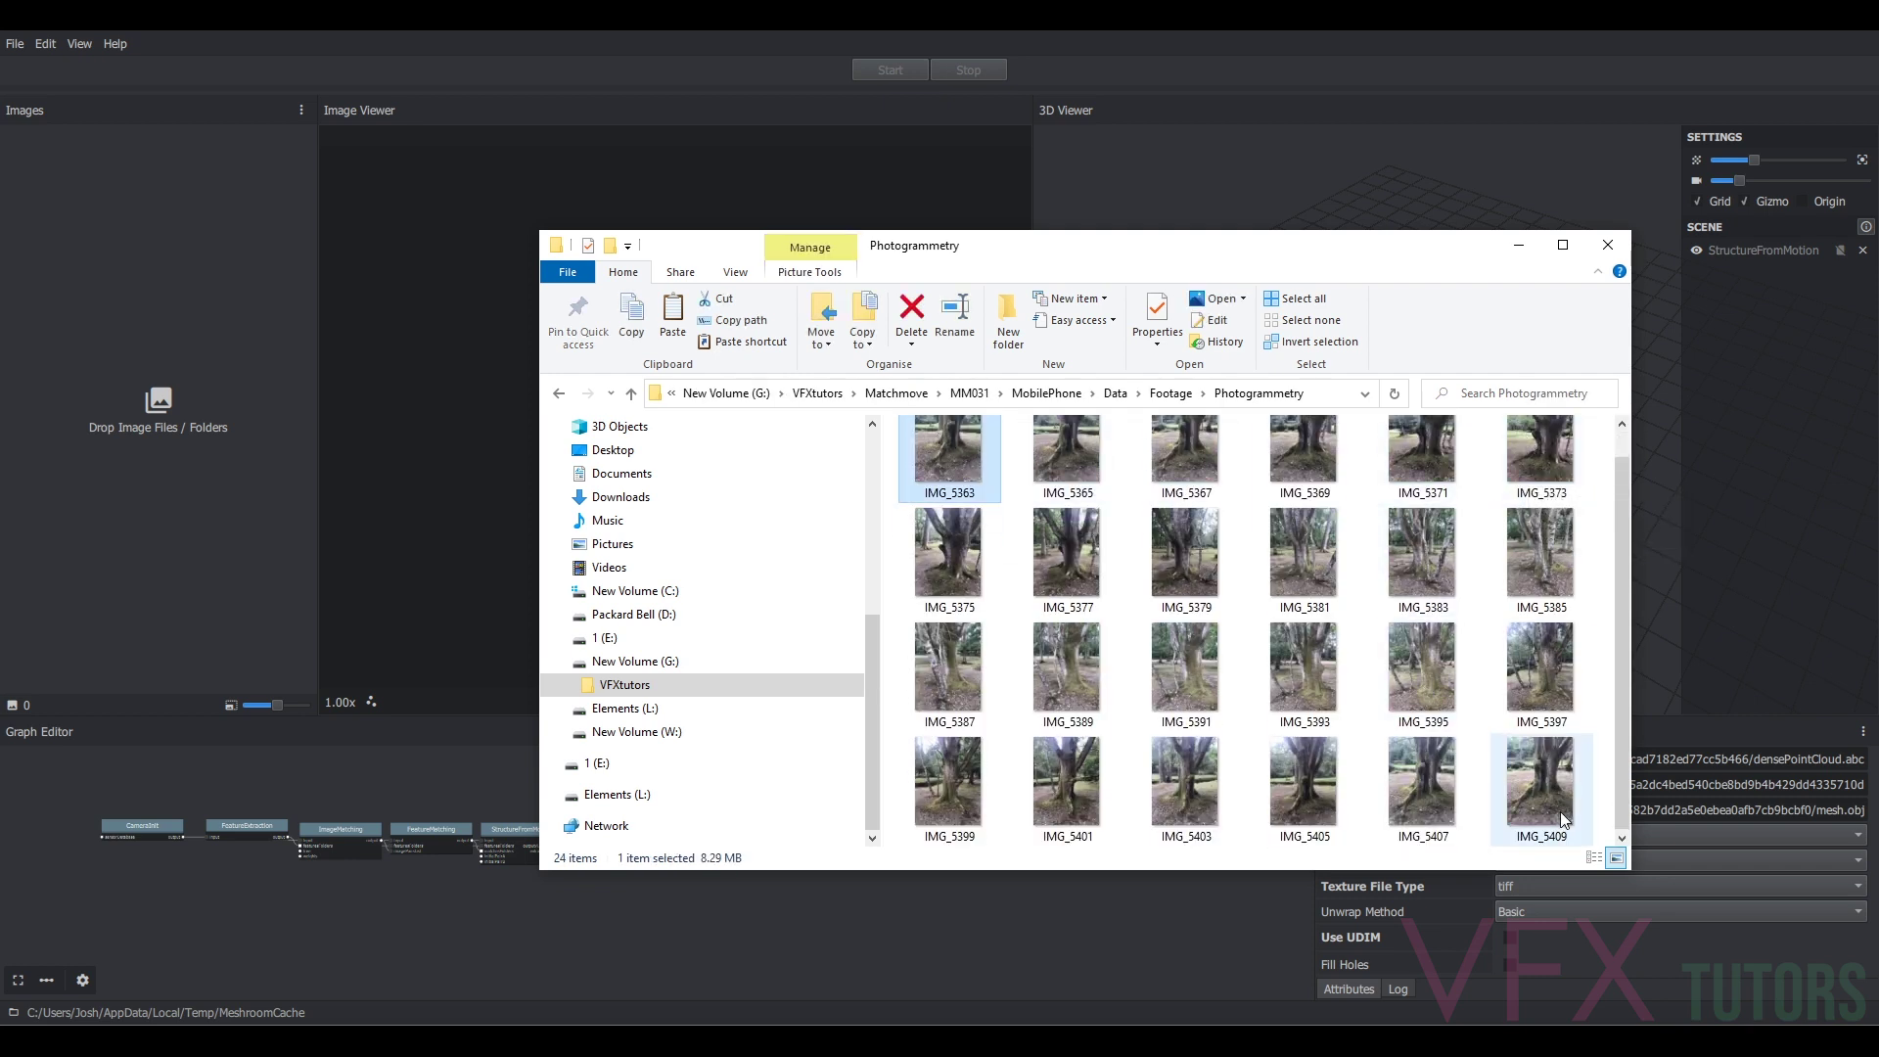
pyautogui.keyDown('shift'); pyautogui.click(1536, 795); pyautogui.keyUp('shift')
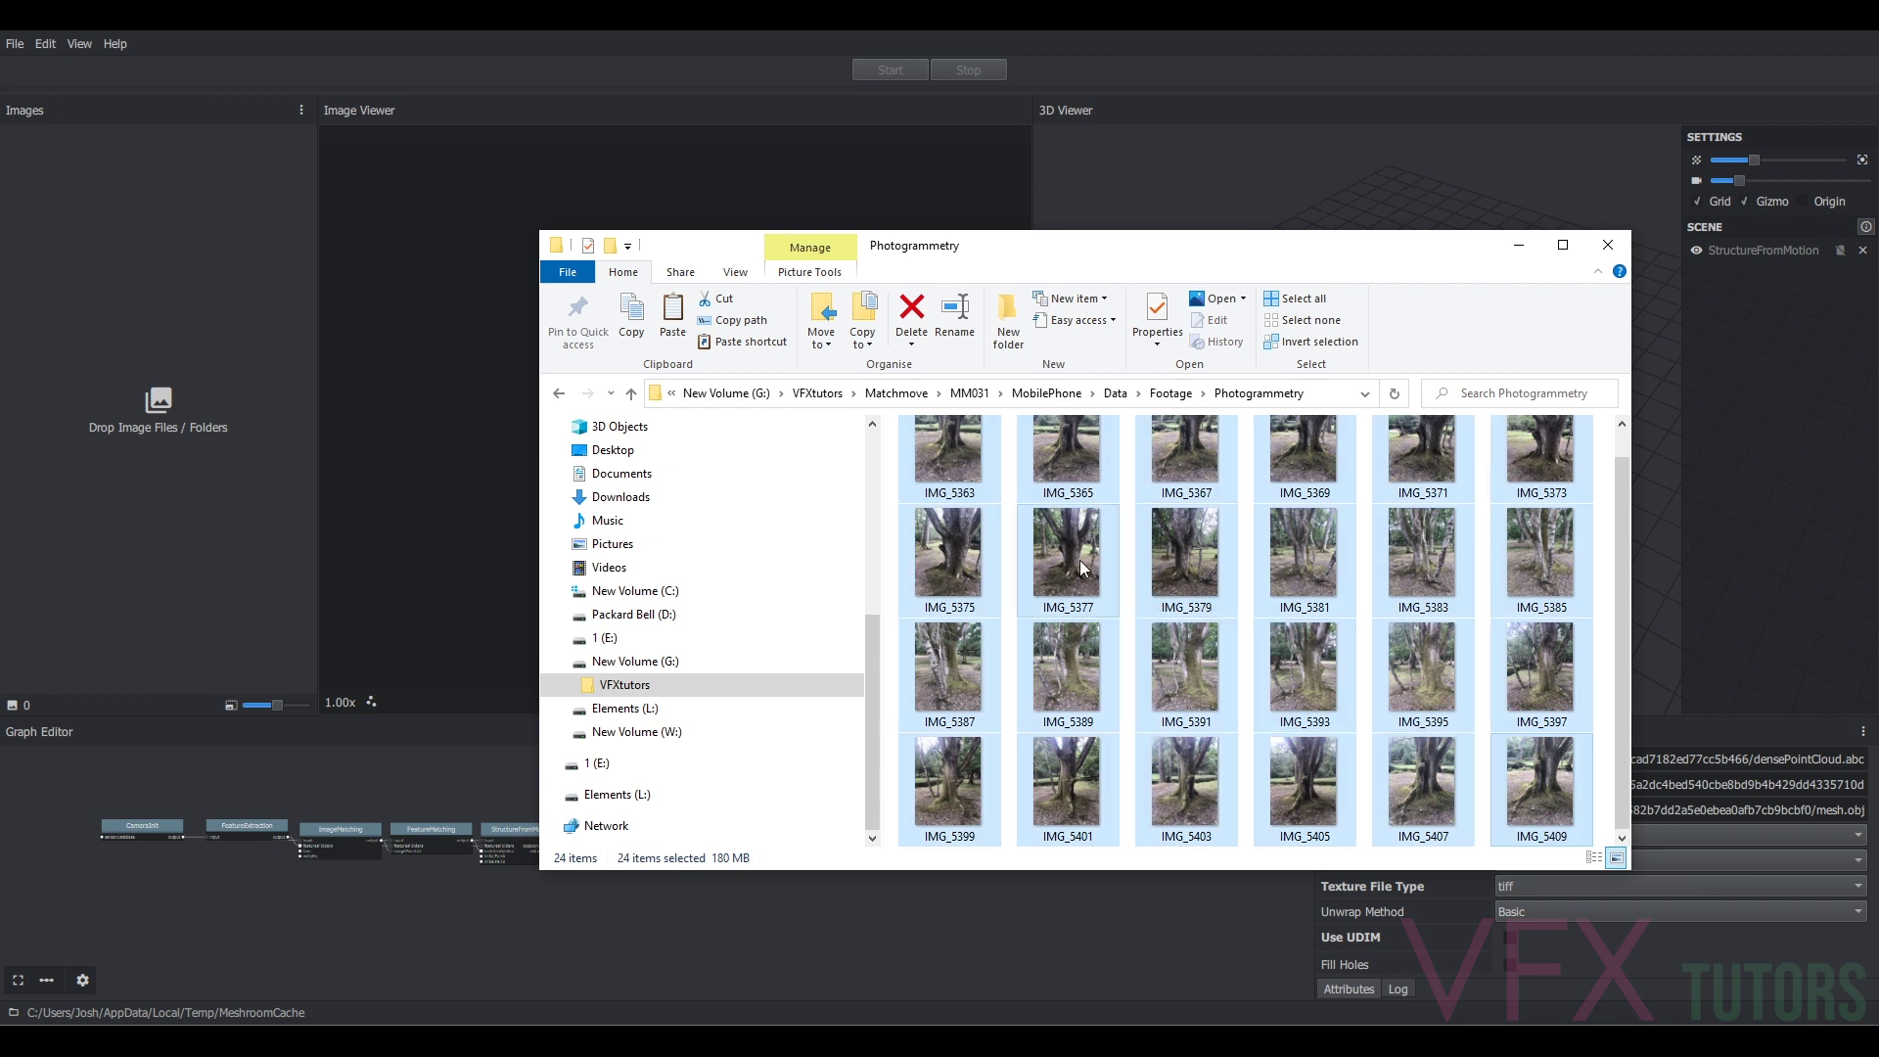
pyautogui.moveTo(1079, 560); pyautogui.dragTo(163, 340)
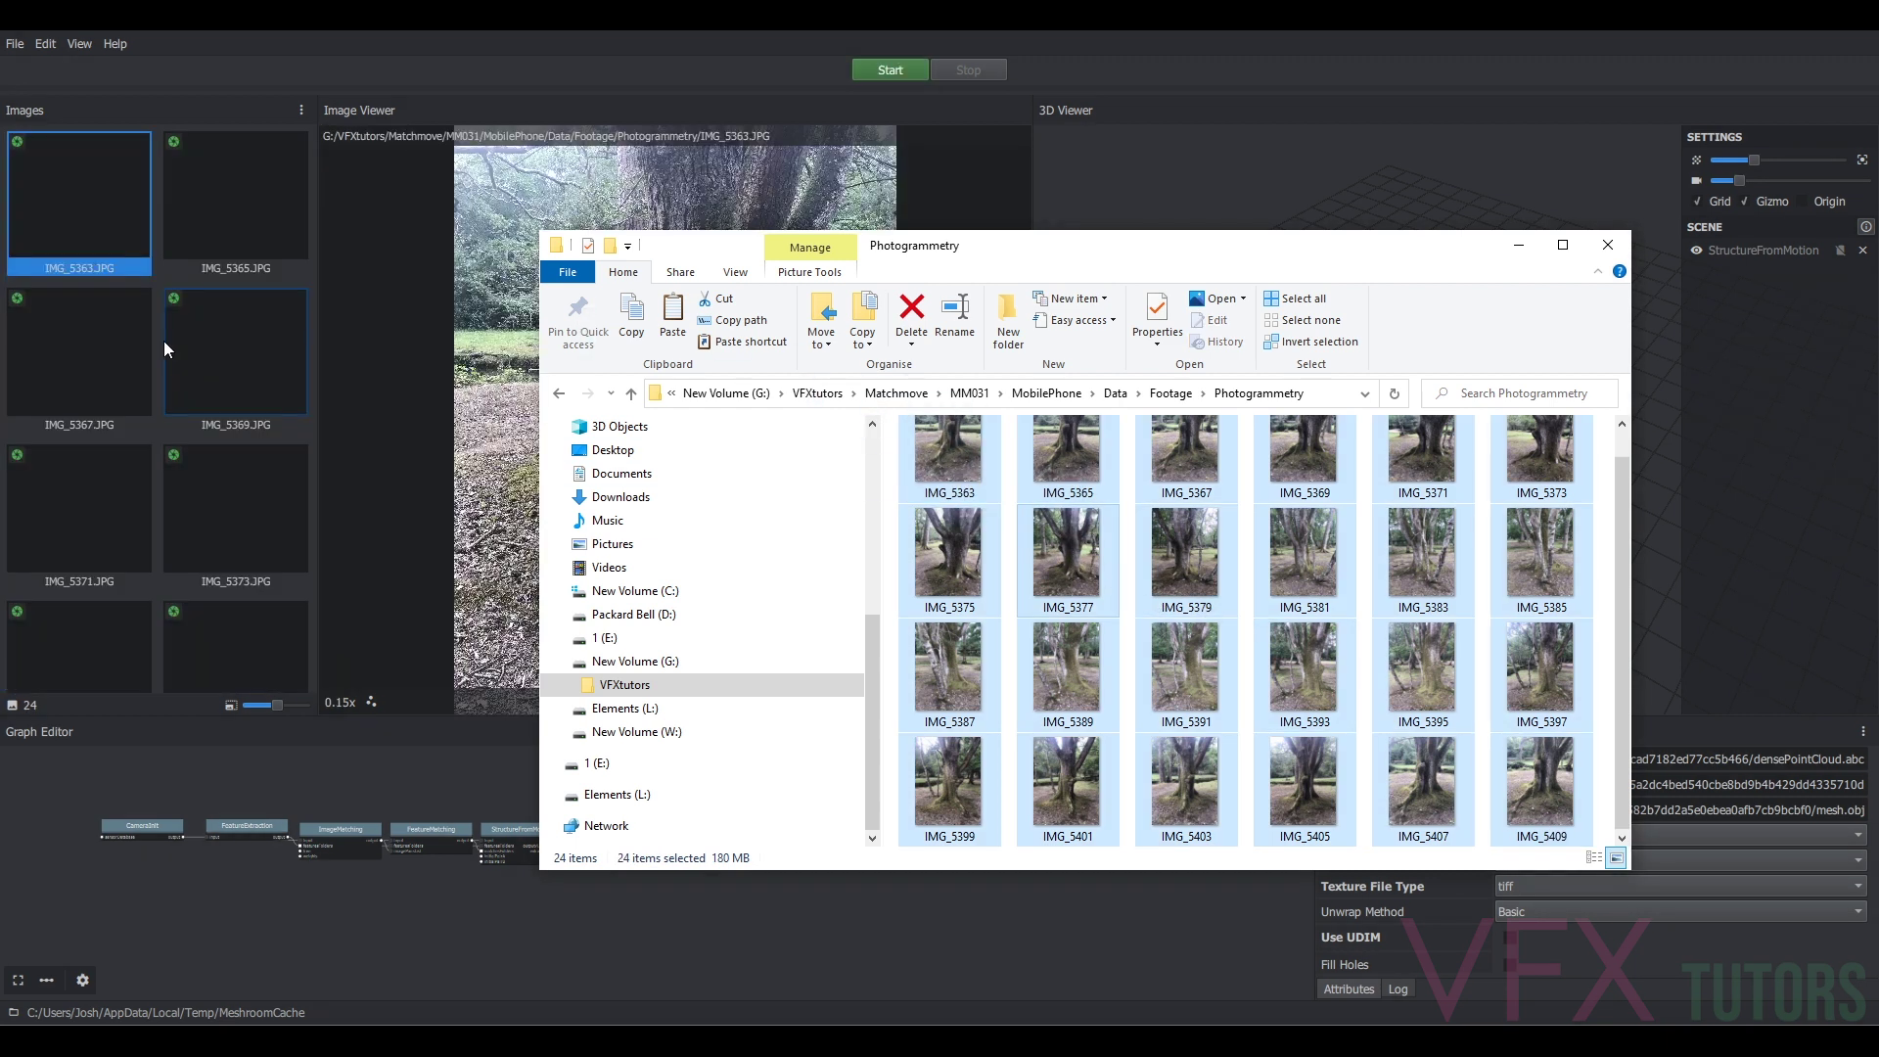
pyautogui.click(1533, 256)
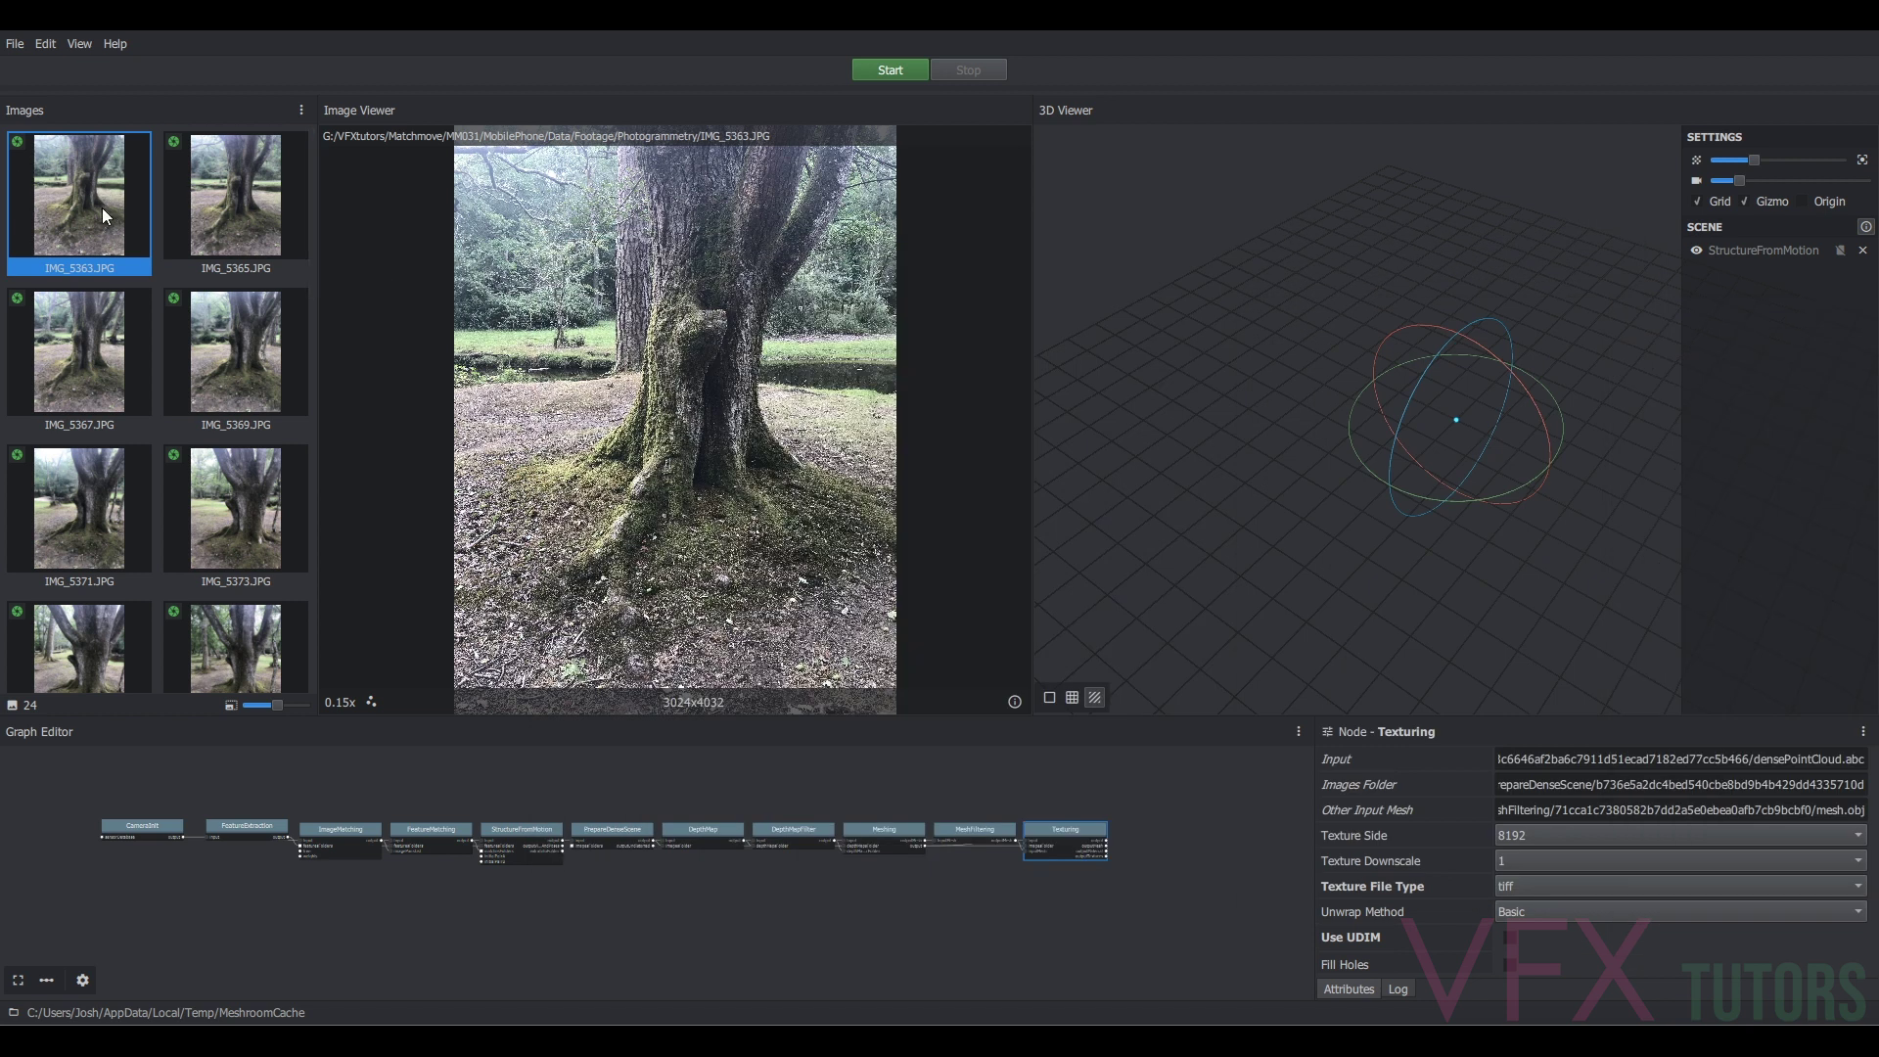
# - Review the imported tree photos one by one from IMG_5363 to IMG_5405
pyautogui.press('Right')
pyautogui.press('Left')
pyautogui.press('Right')
pyautogui.press('Right')
pyautogui.press('Right')
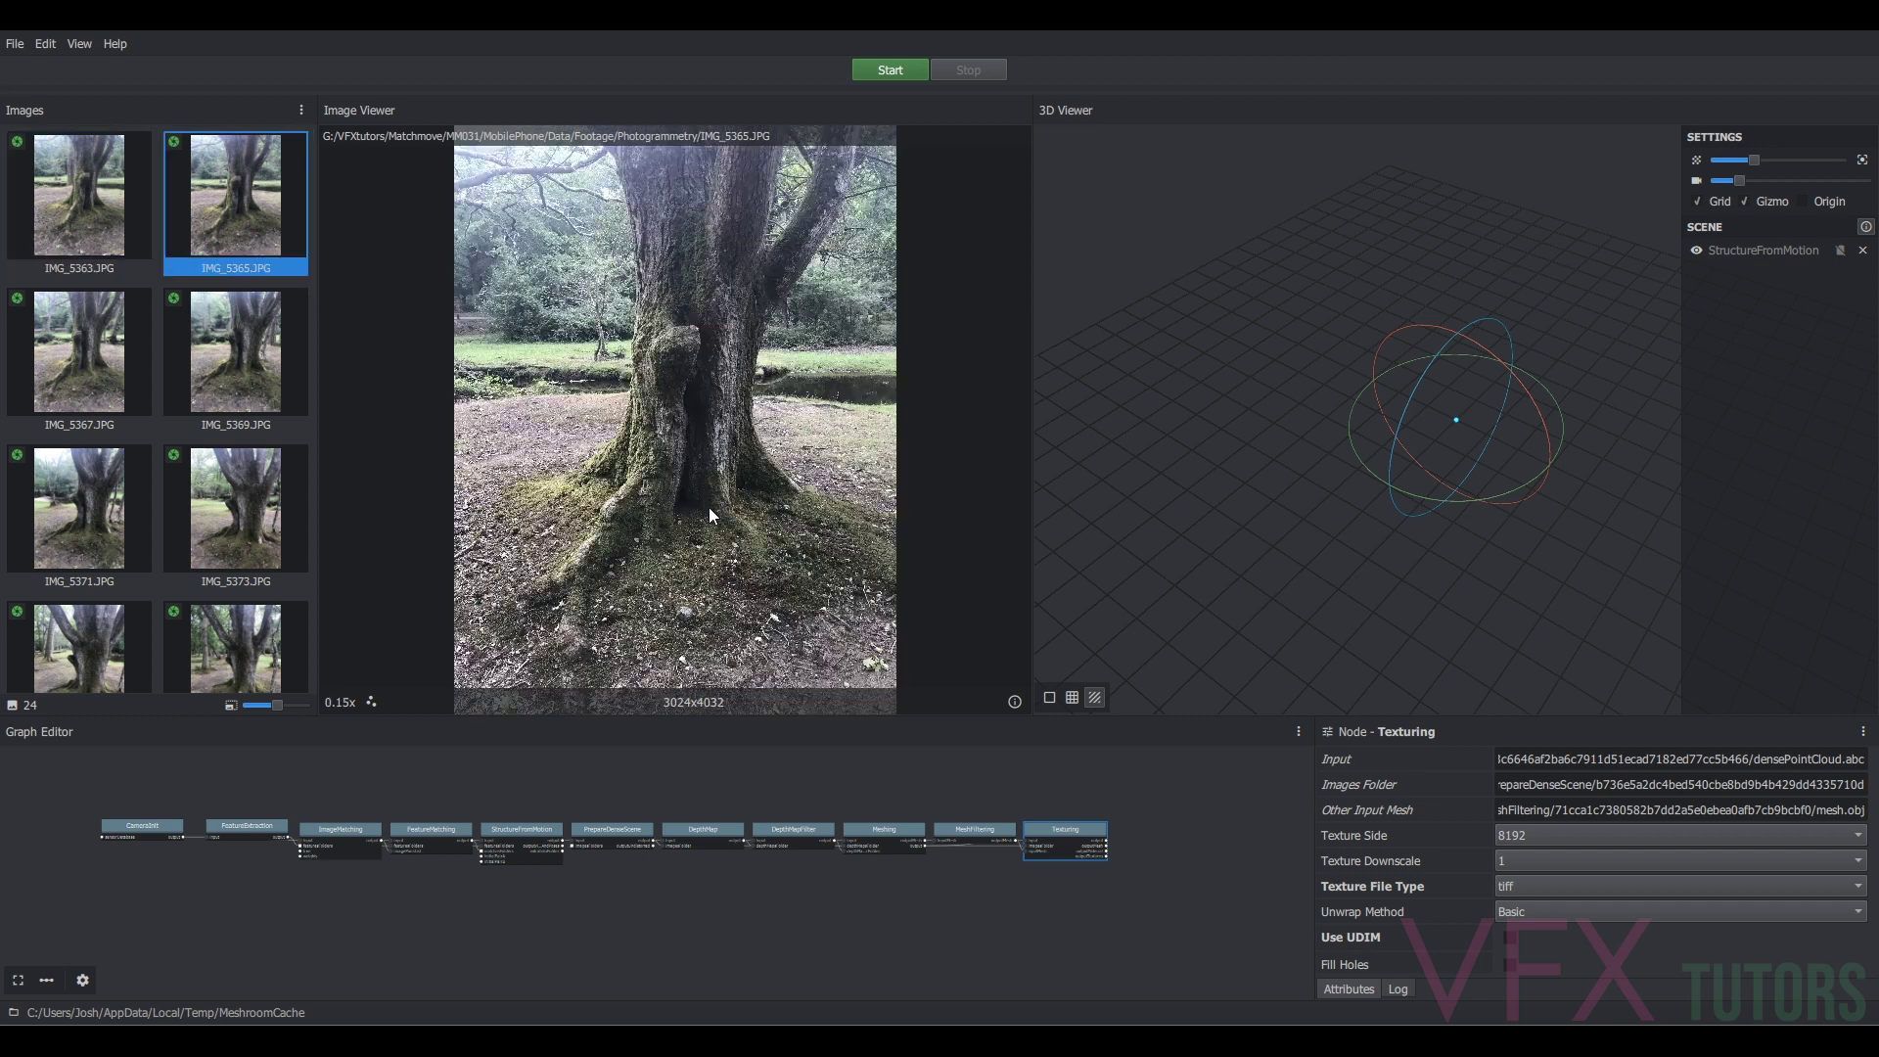
pyautogui.press('Right')
pyautogui.press('Right')
pyautogui.press('Right')
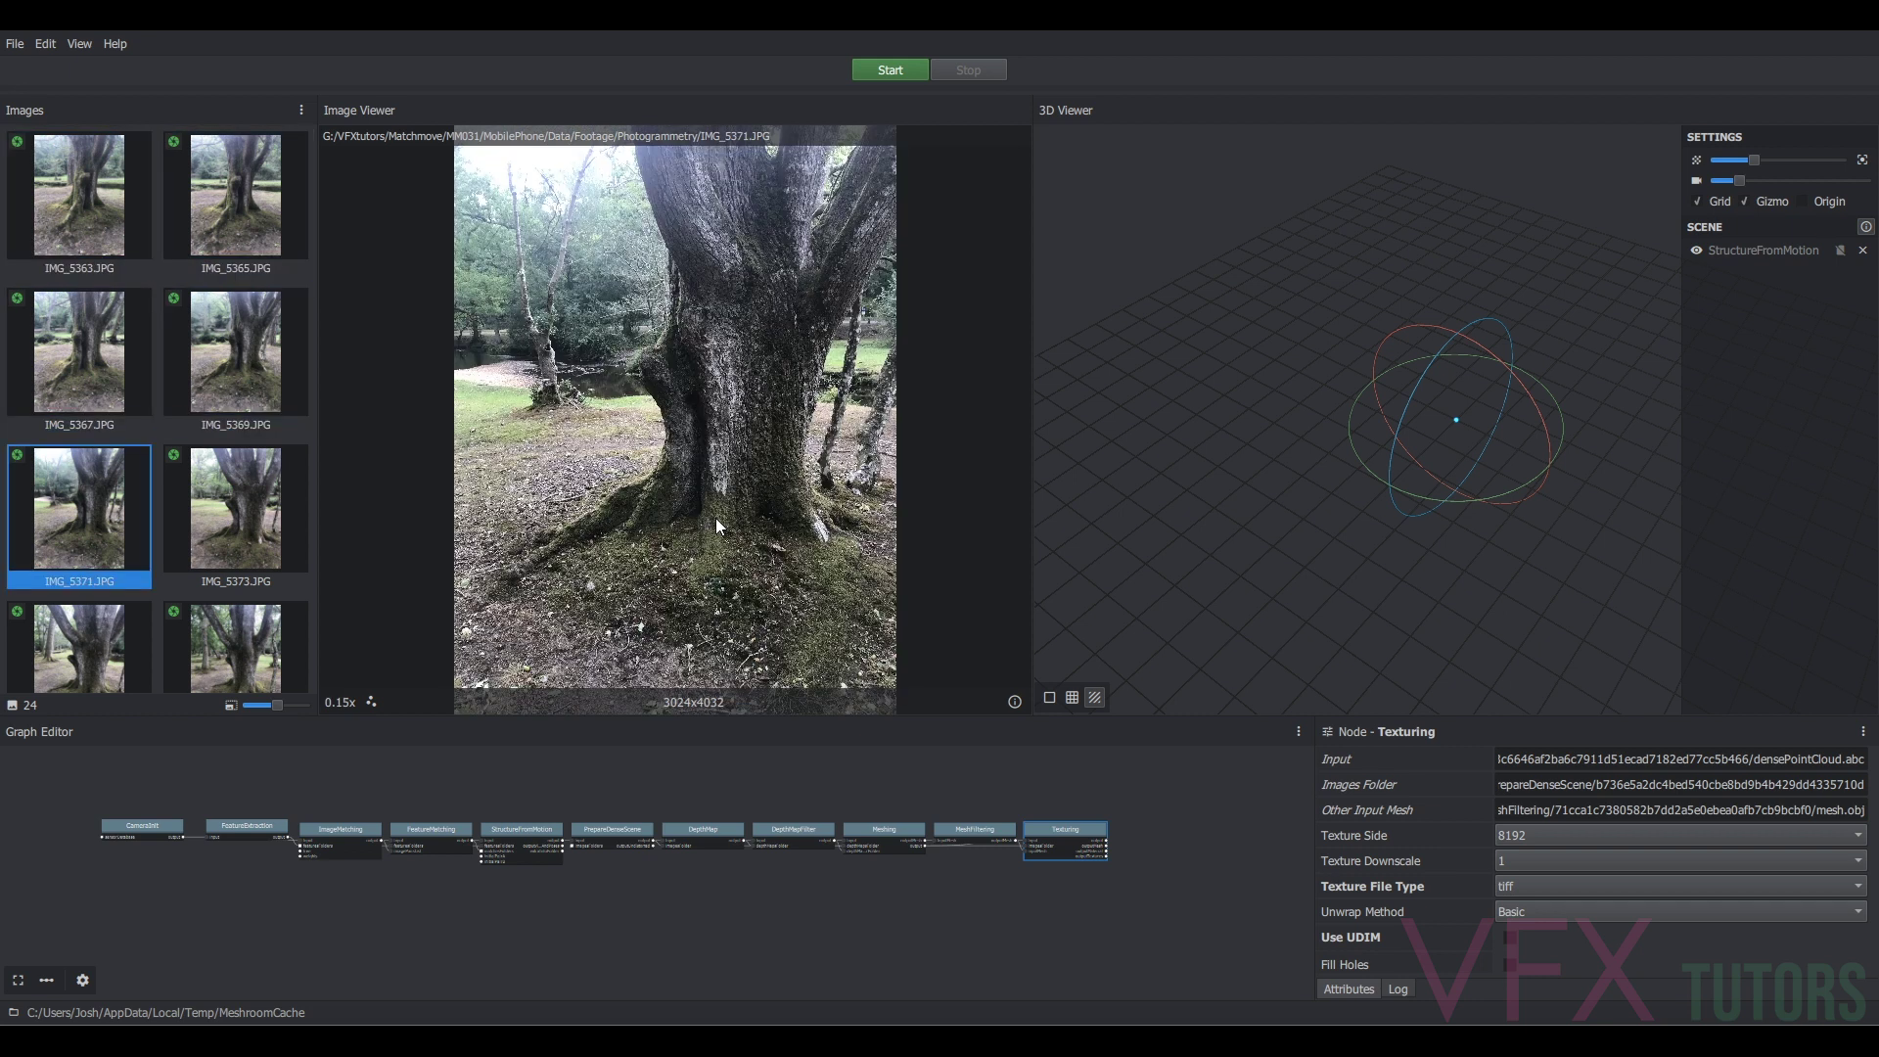
pyautogui.press('Right')
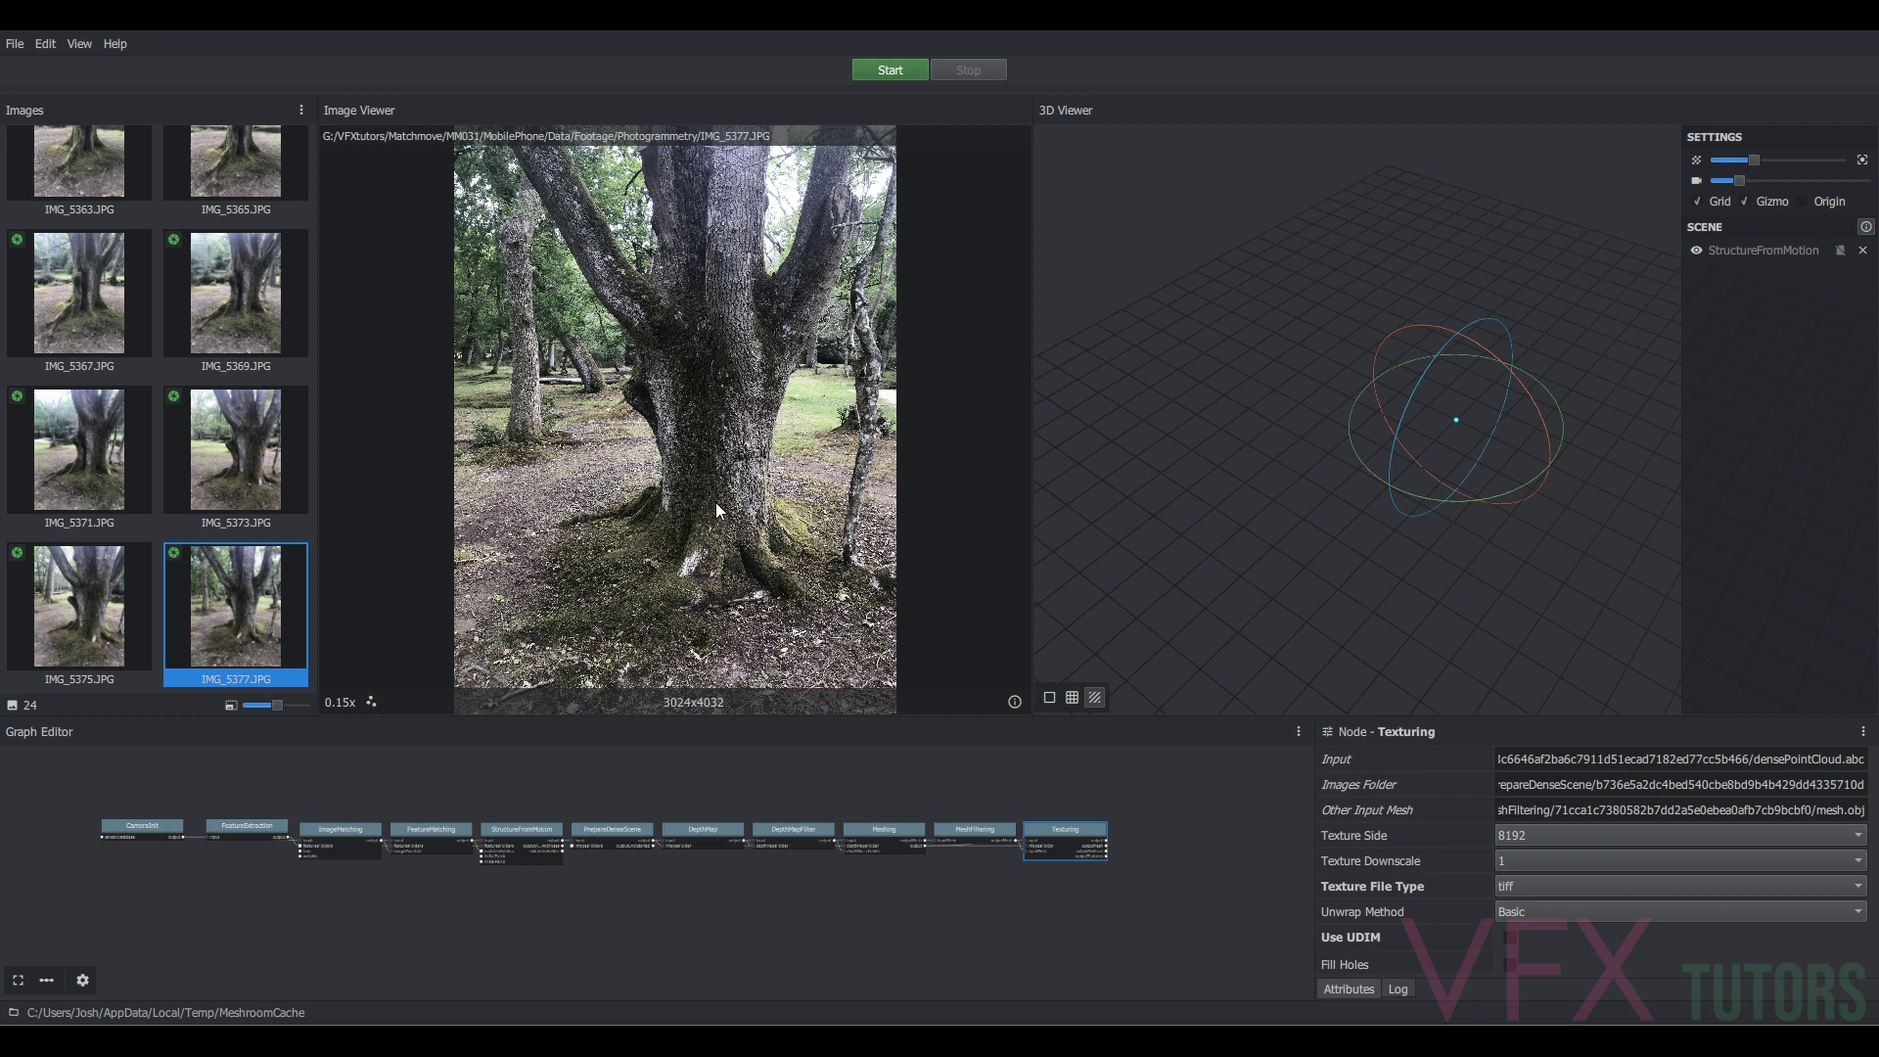
pyautogui.press('Right')
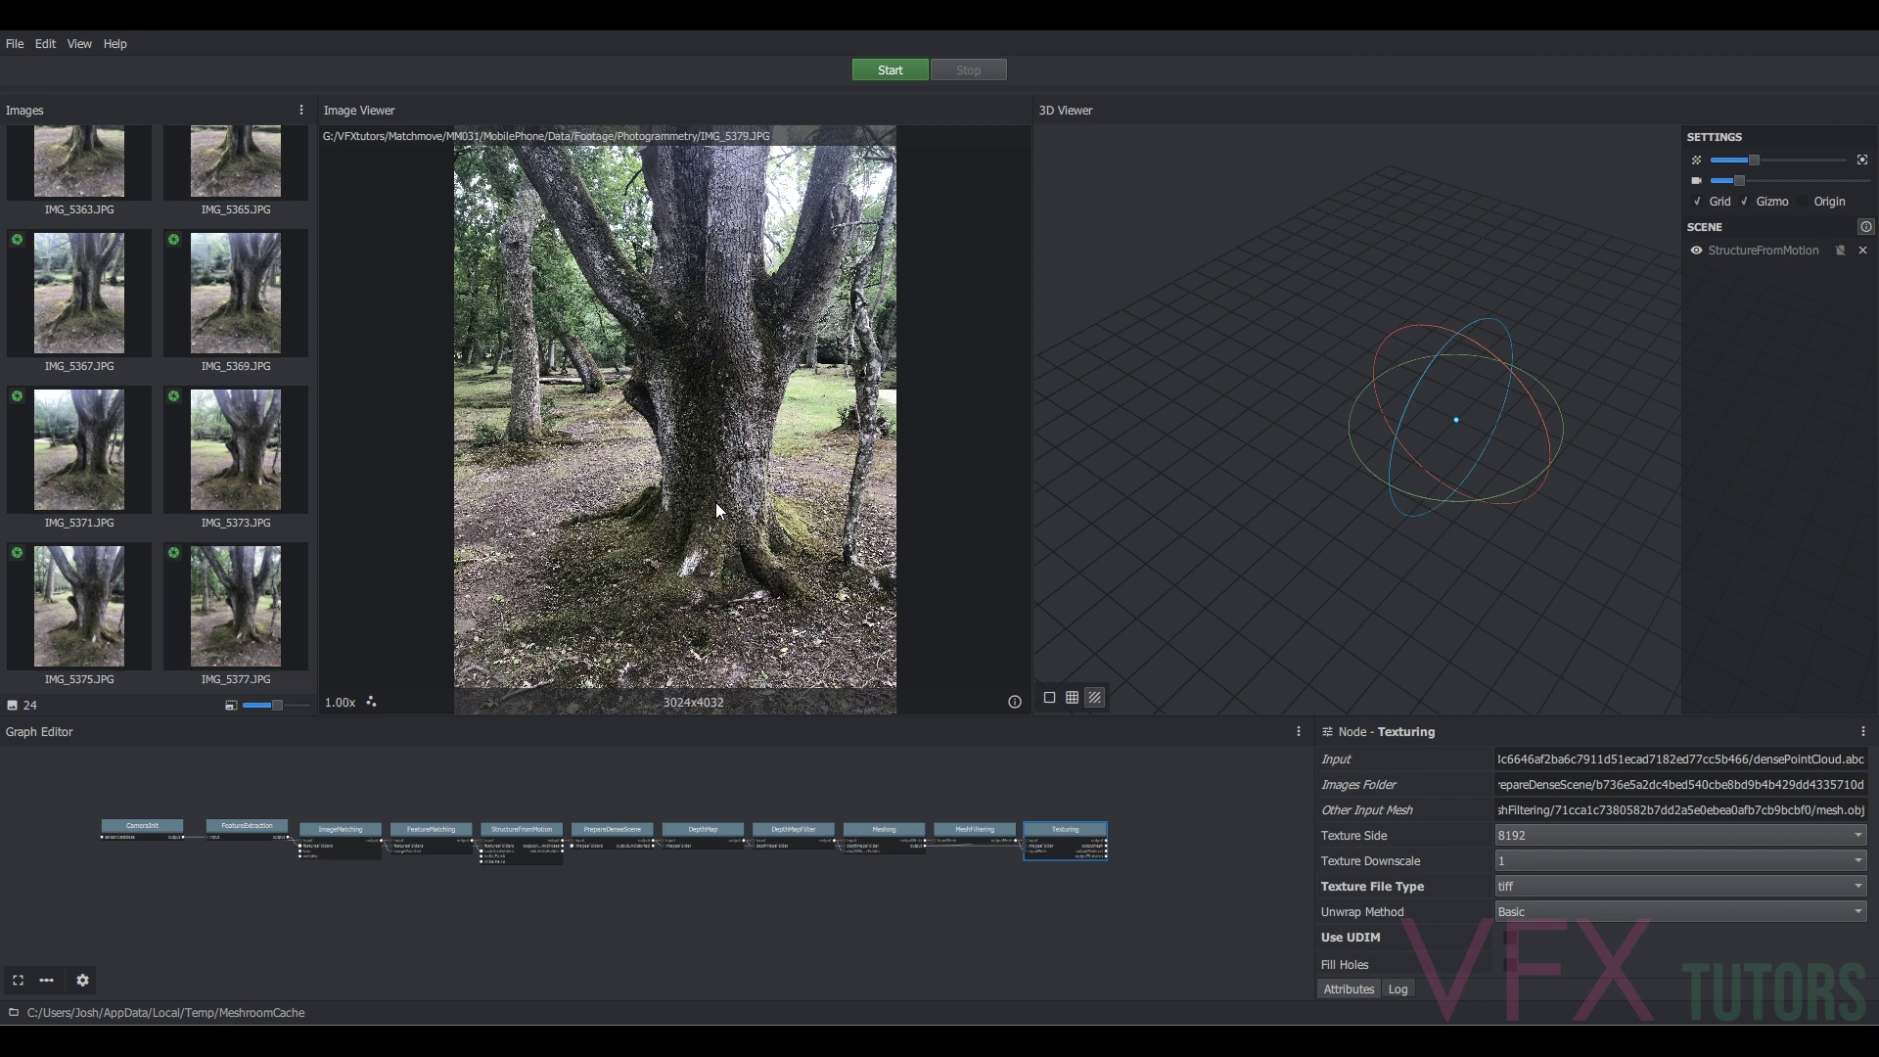
pyautogui.press('Right')
pyautogui.press('Right')
pyautogui.press('Right')
pyautogui.press('Right')
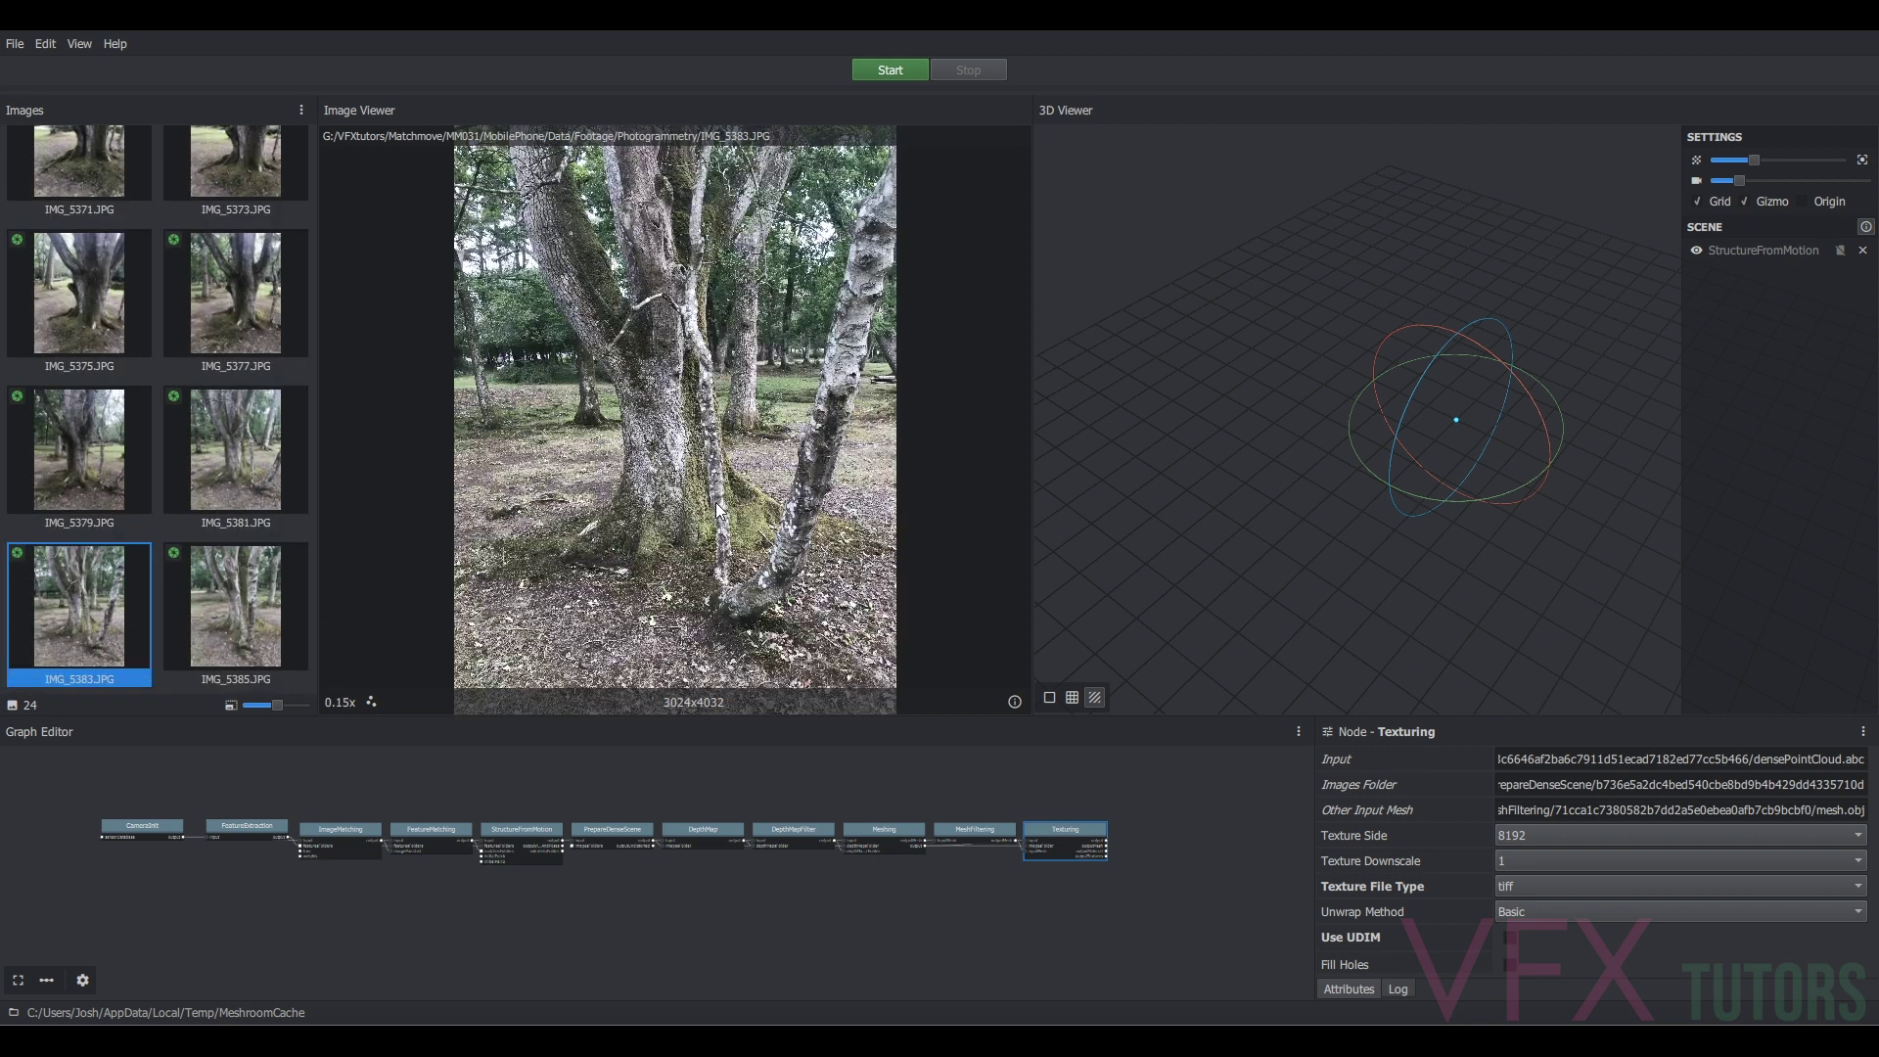
pyautogui.press('Right')
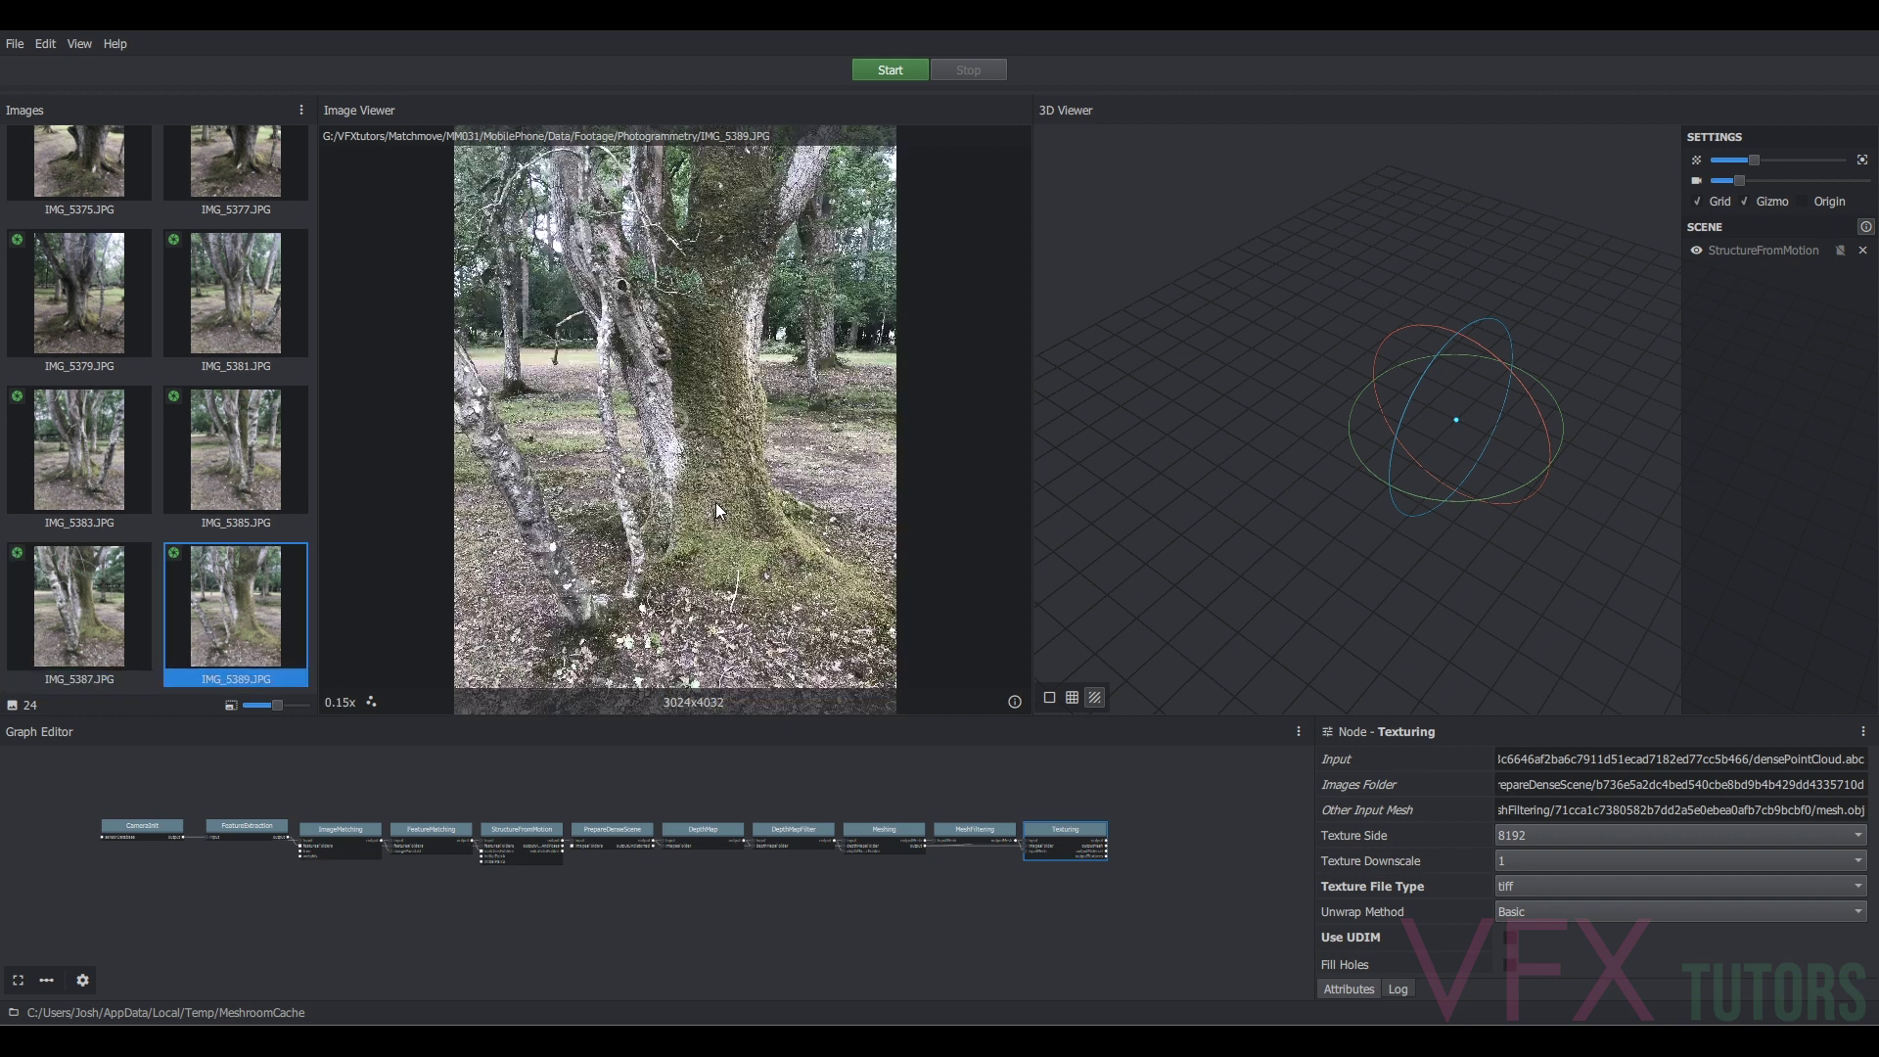
pyautogui.press('Right')
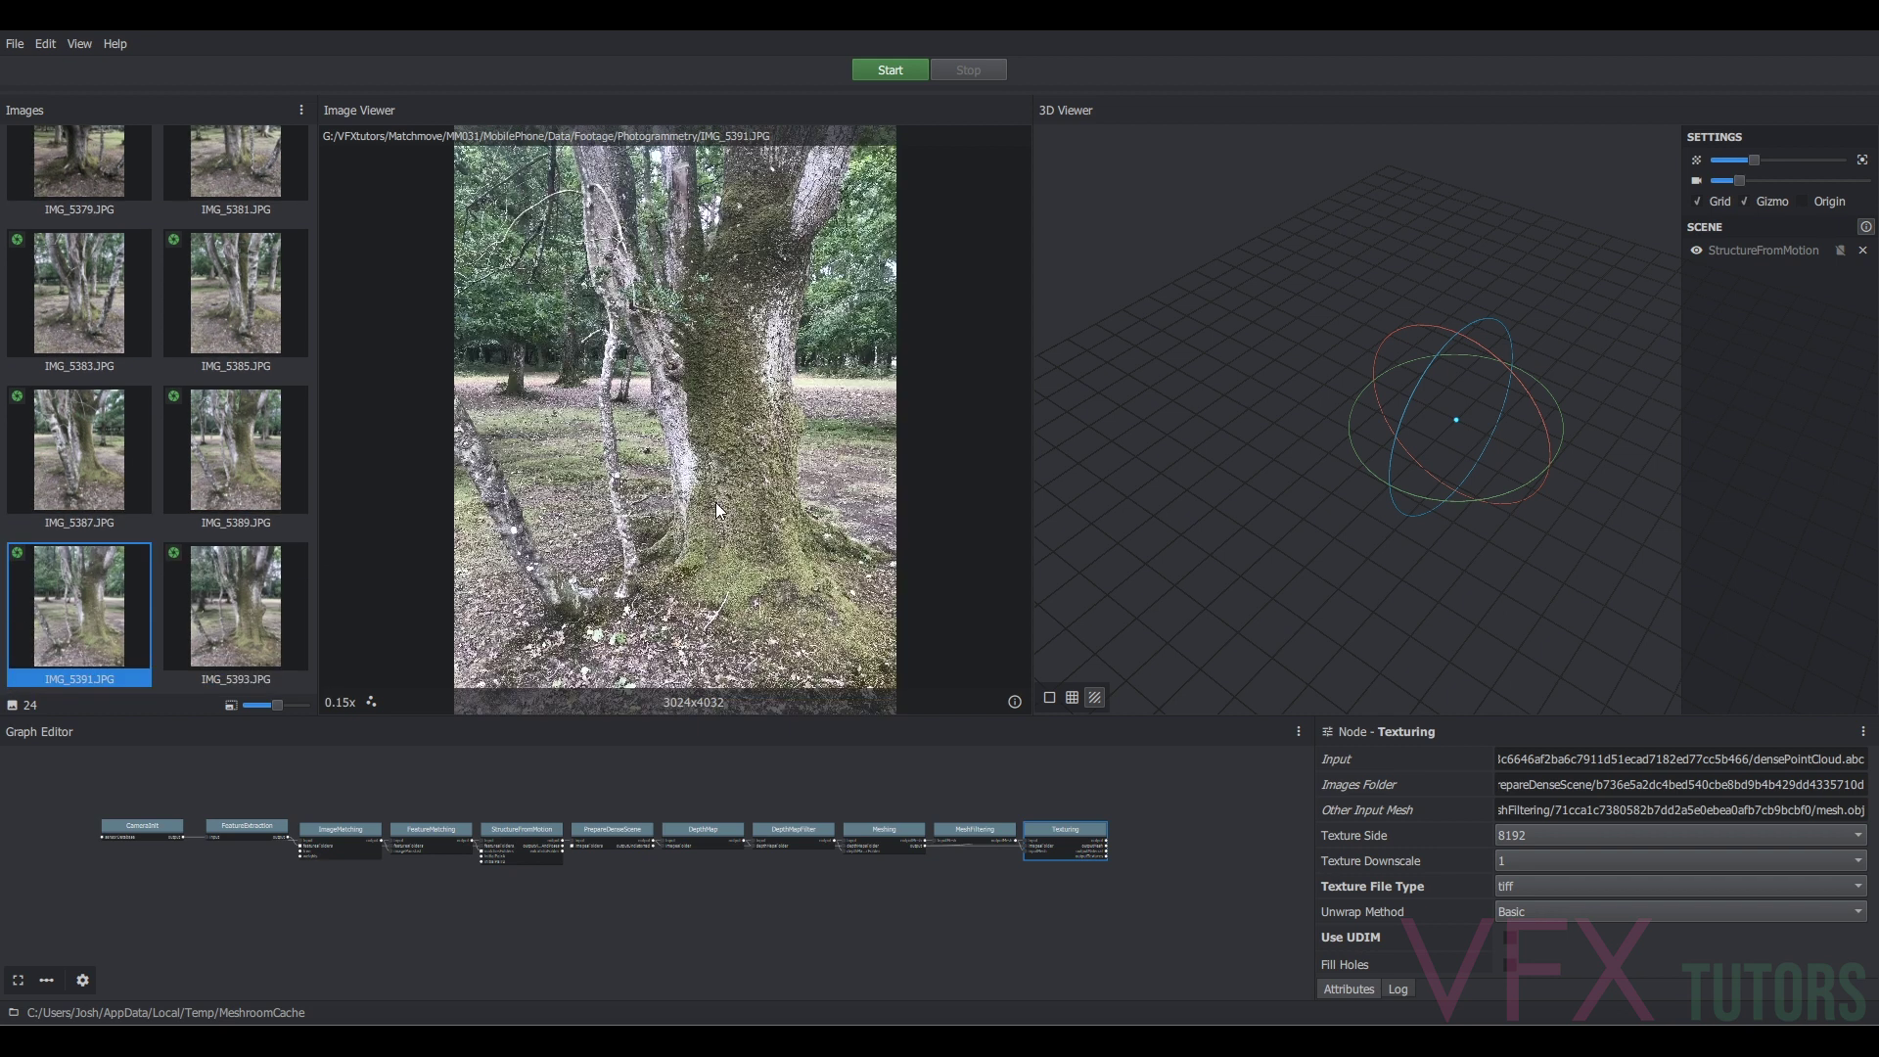
pyautogui.press('Right')
pyautogui.press('Right')
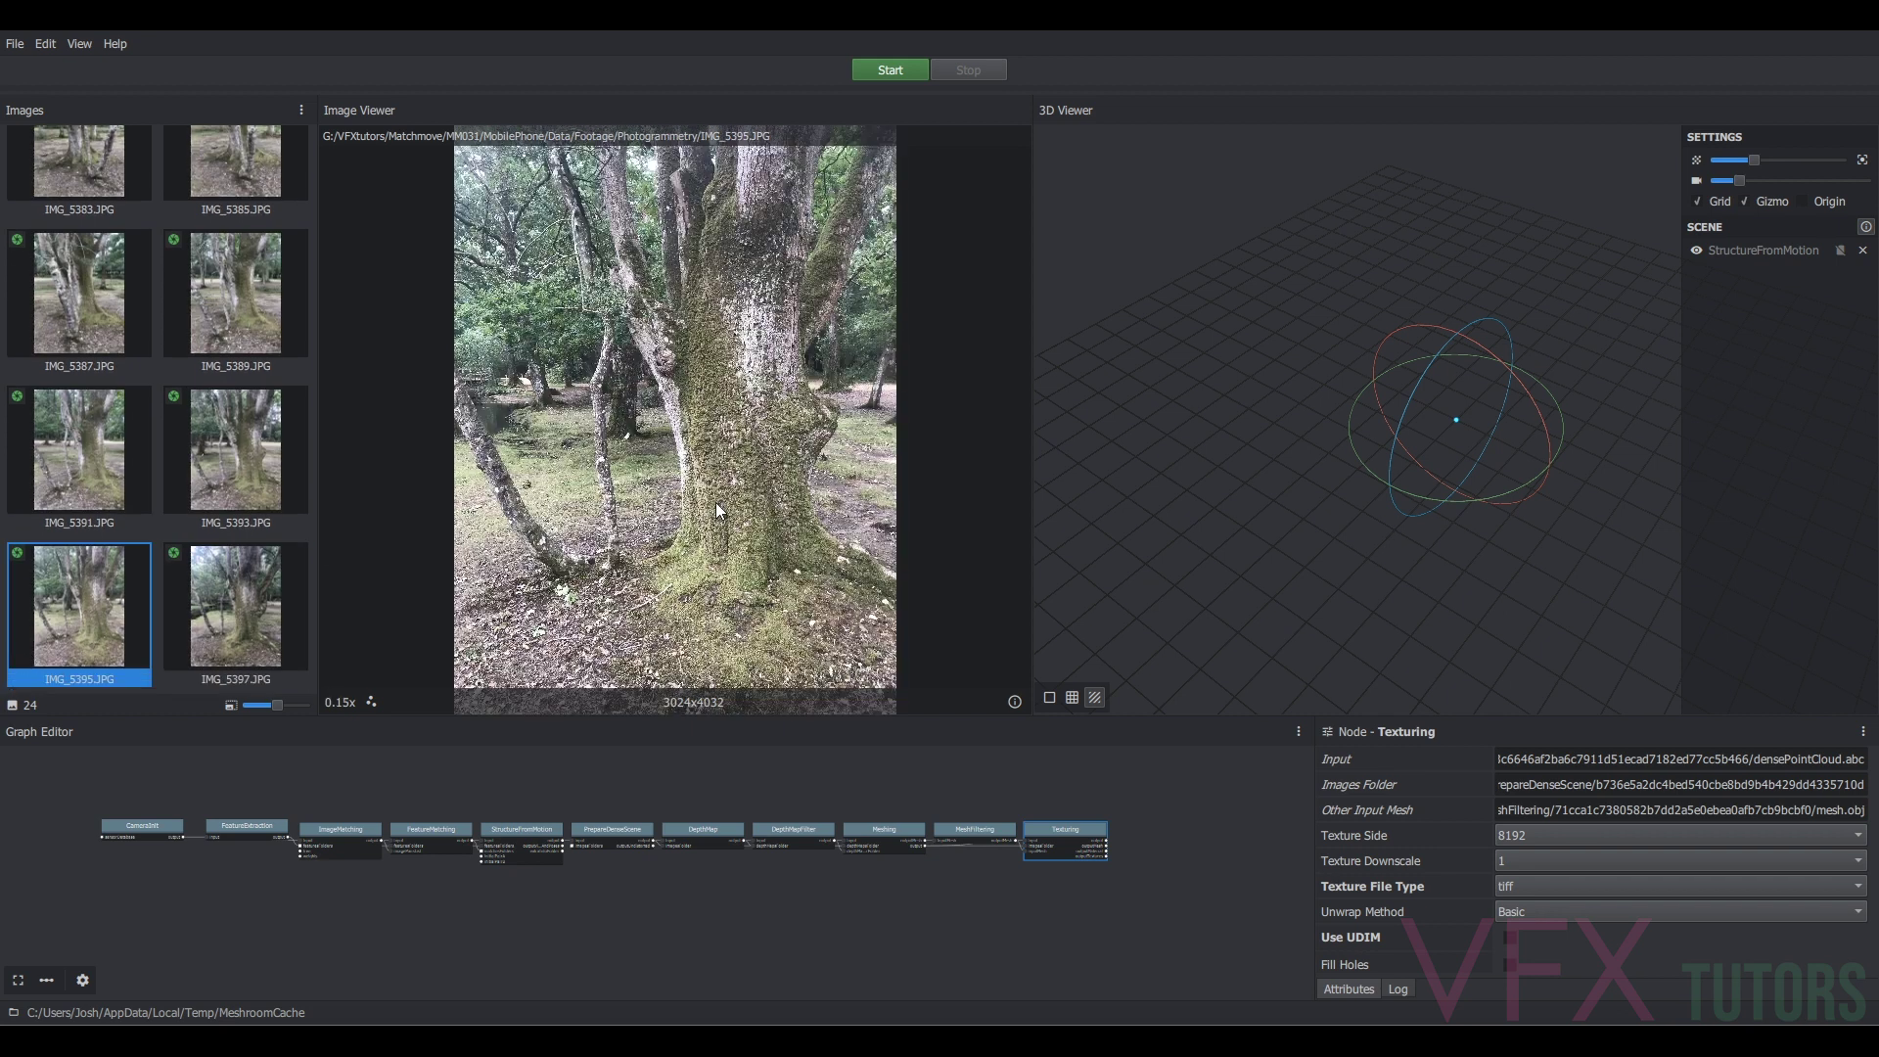
pyautogui.press('Right')
pyautogui.press('Right')
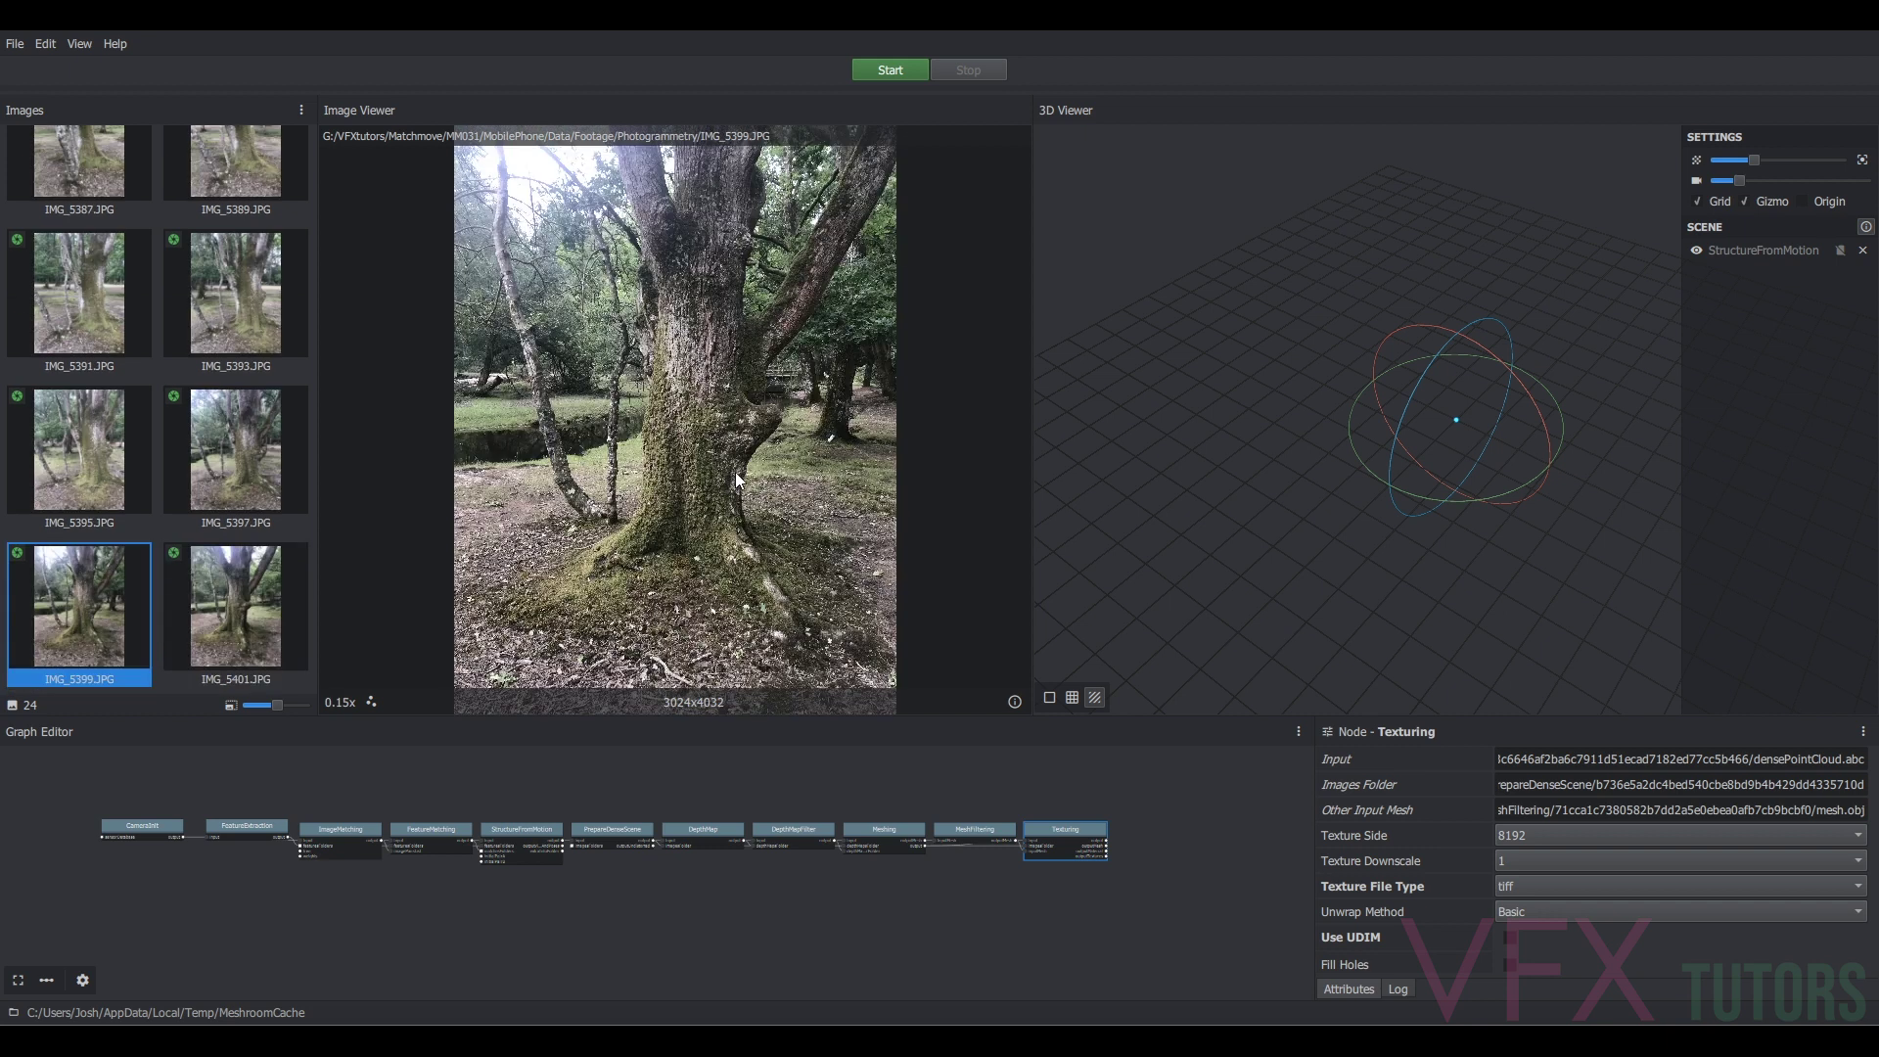
pyautogui.press('Right')
pyautogui.press('Right')
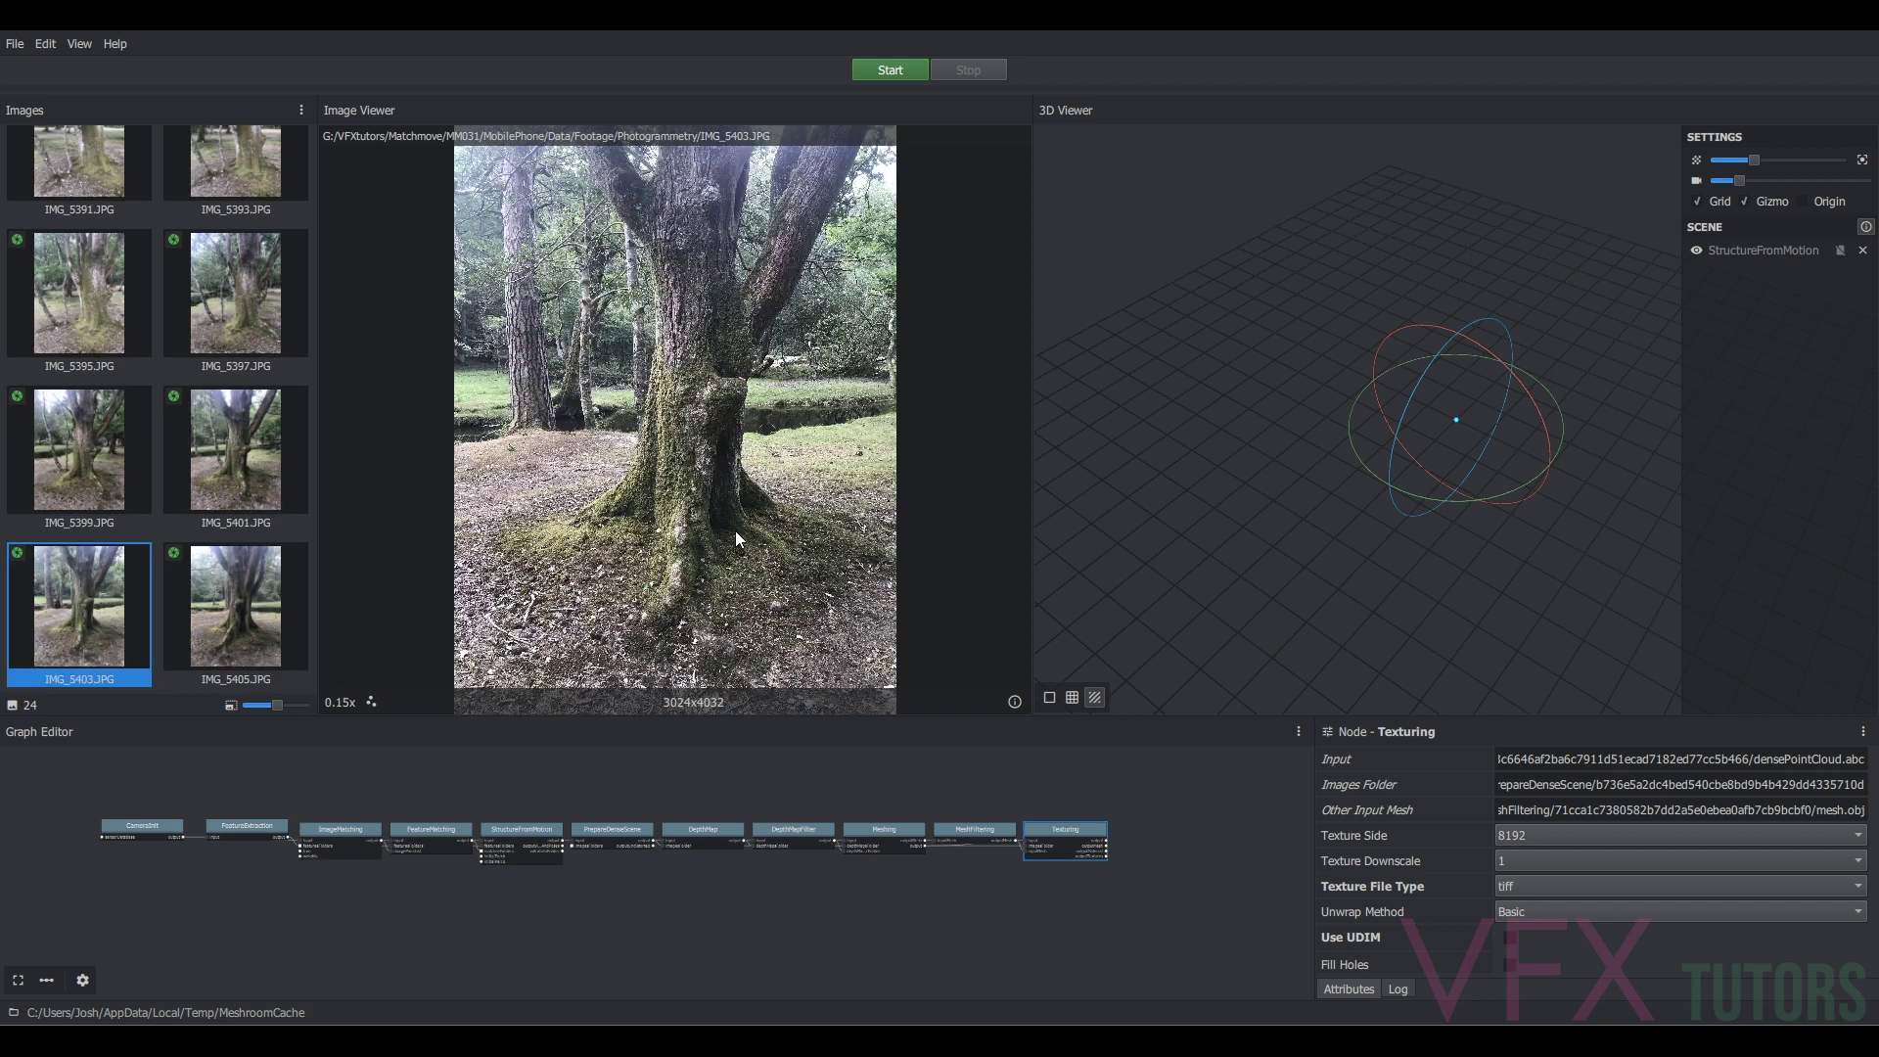
pyautogui.press('Right')
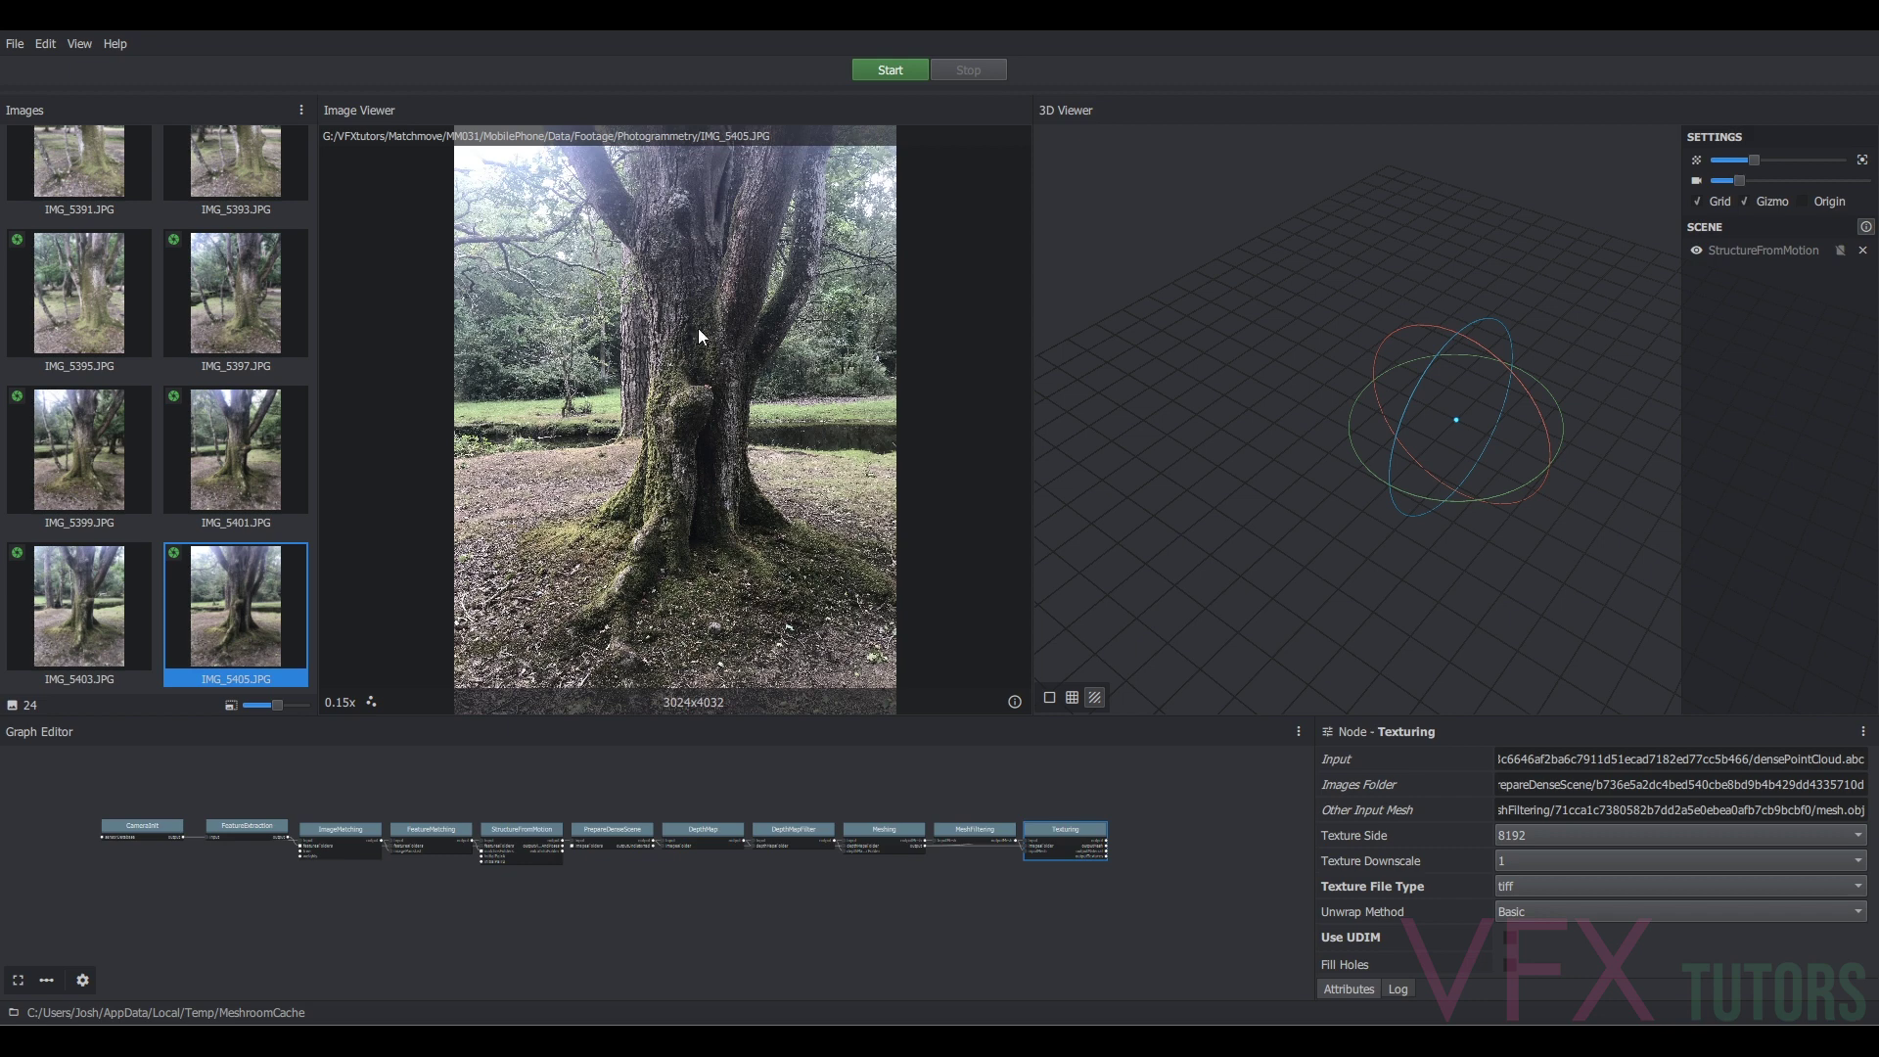
# - Examine the trunk and mossy roots of the tree up close in IMG_5405
pyautogui.scroll(2, 720, 531)
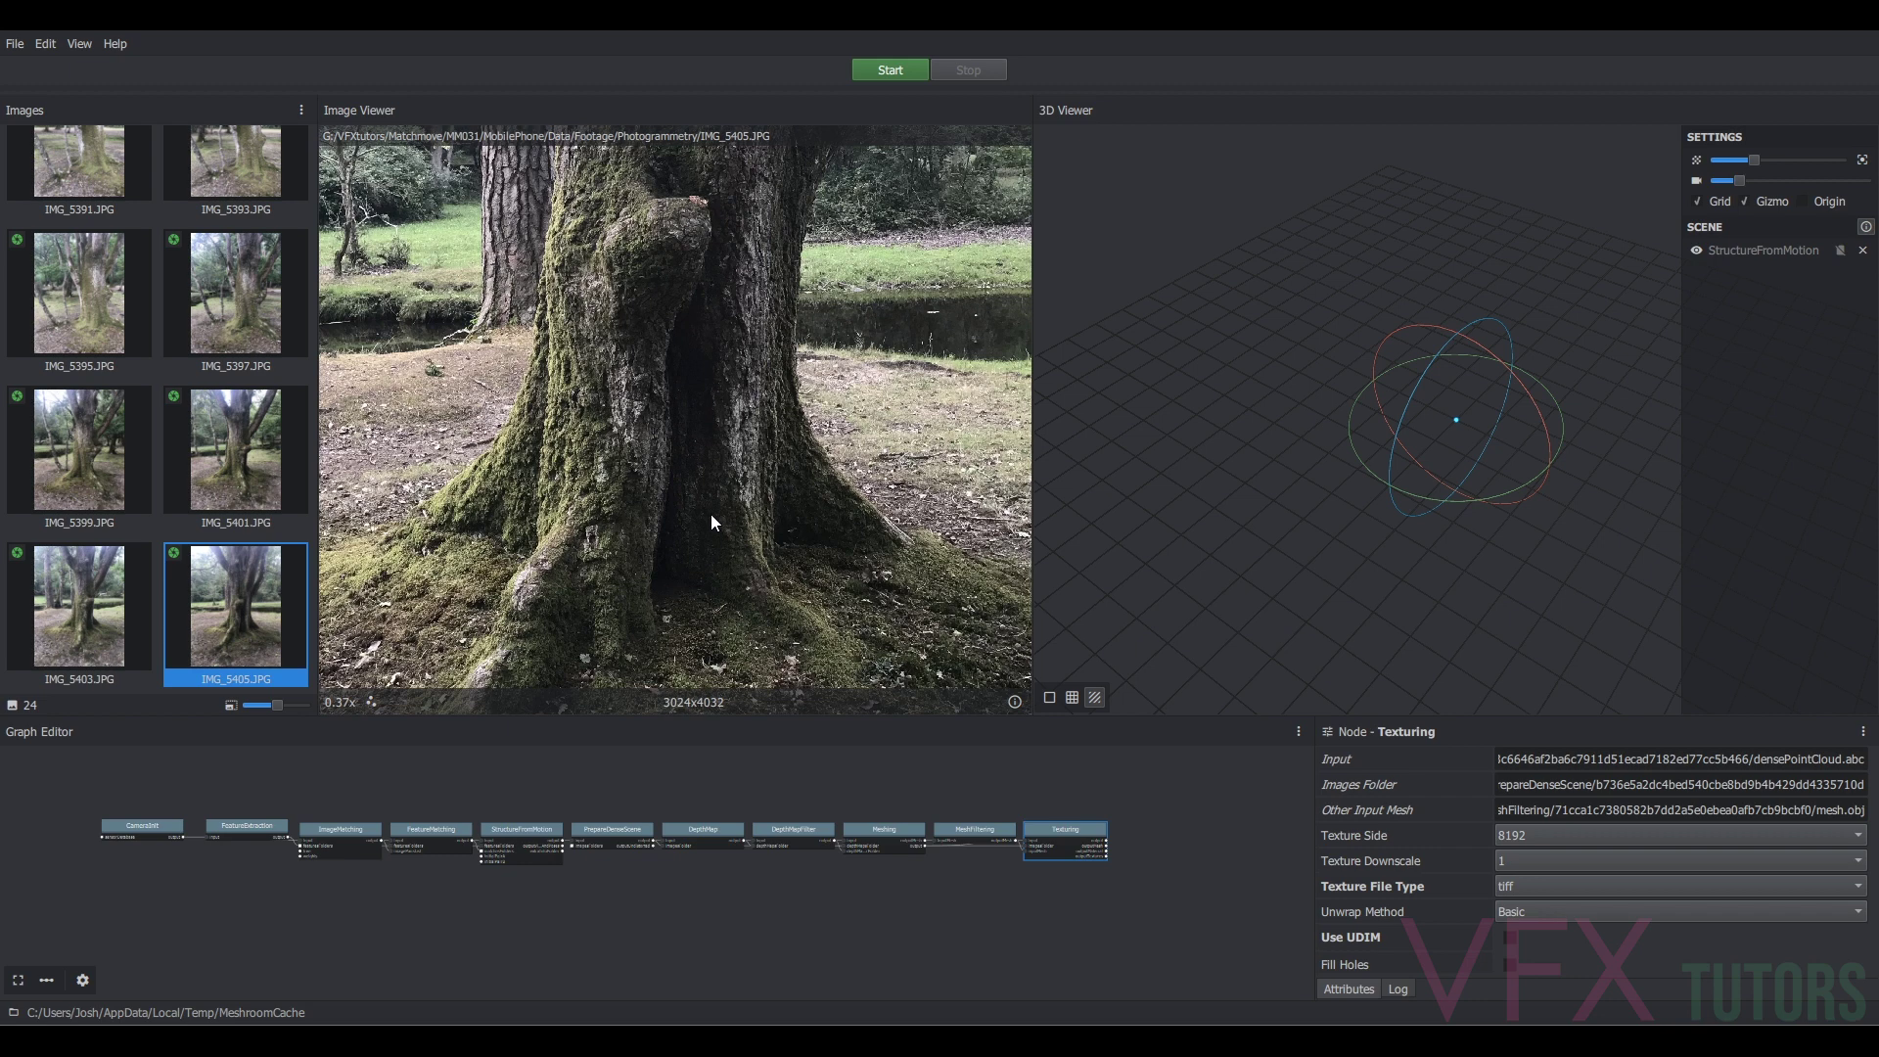
pyautogui.scroll(-1, 574, 425)
pyautogui.scroll(1, 683, 450)
pyautogui.scroll(-2, 718, 431)
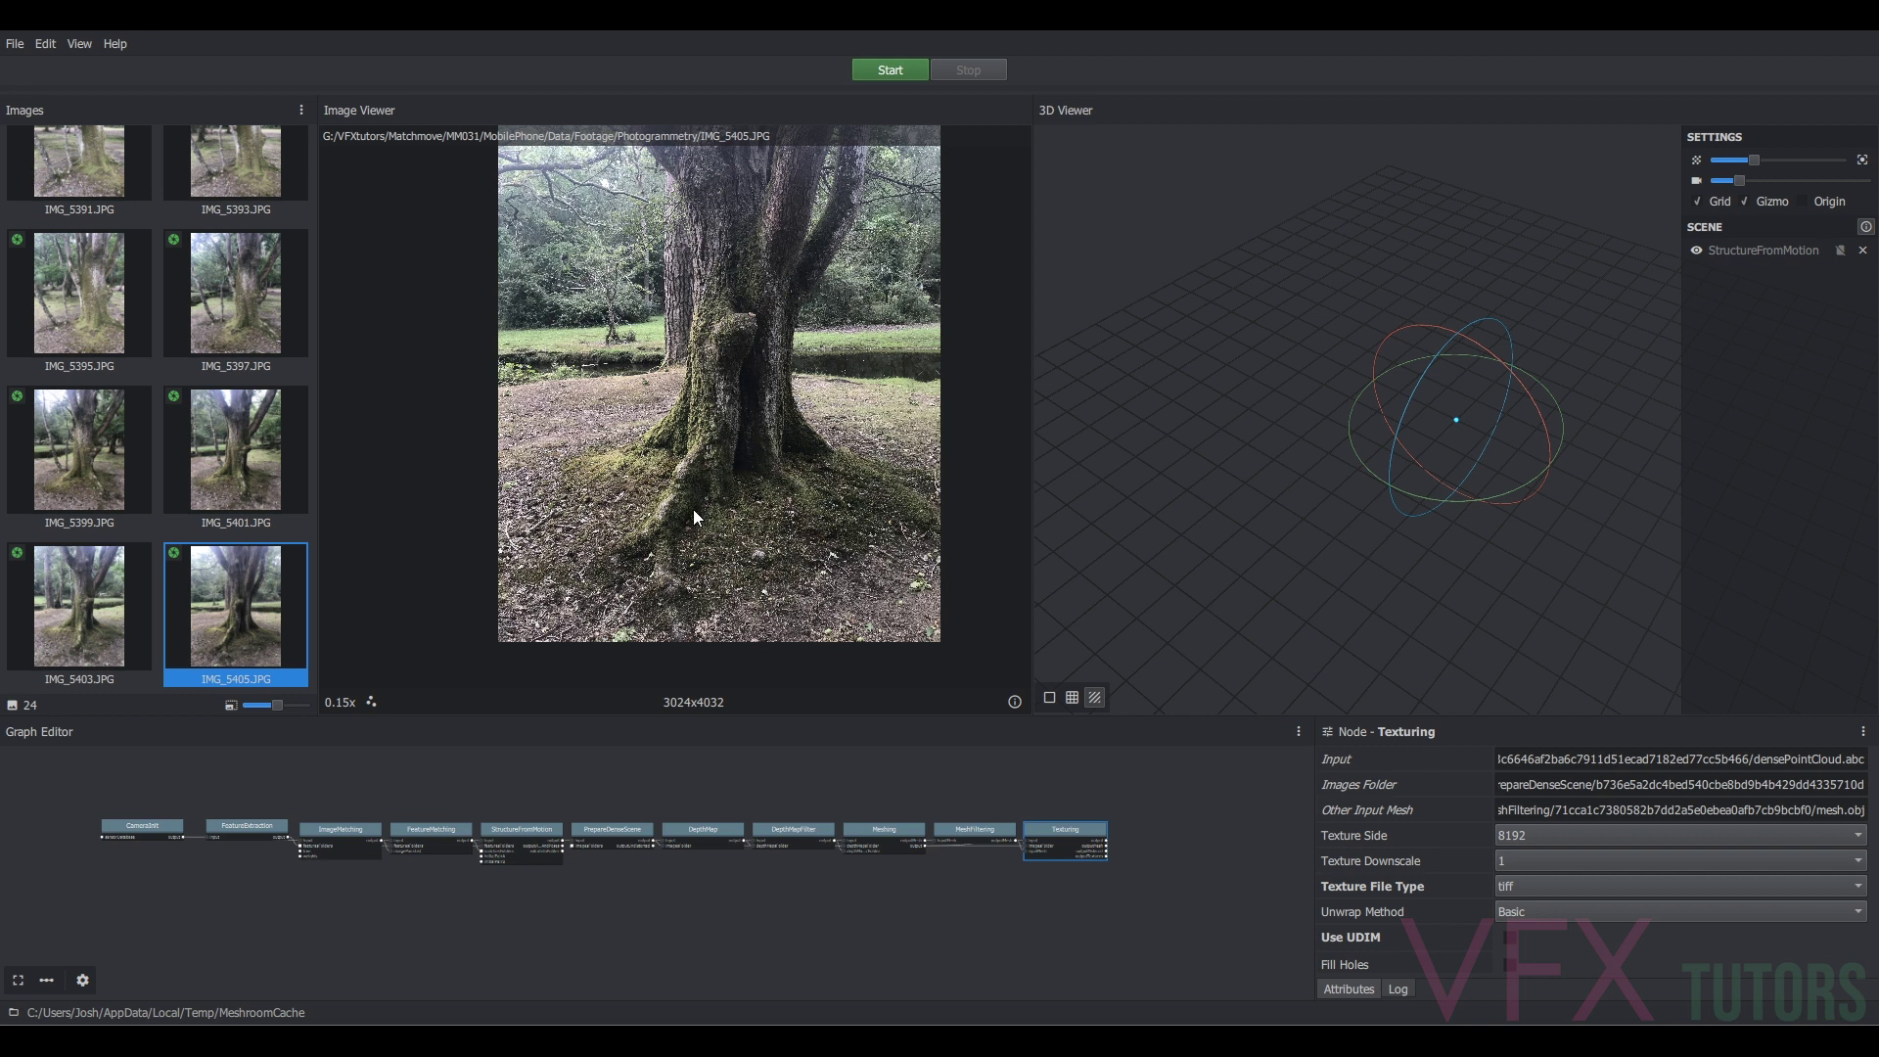
pyautogui.scroll(5, 735, 424)
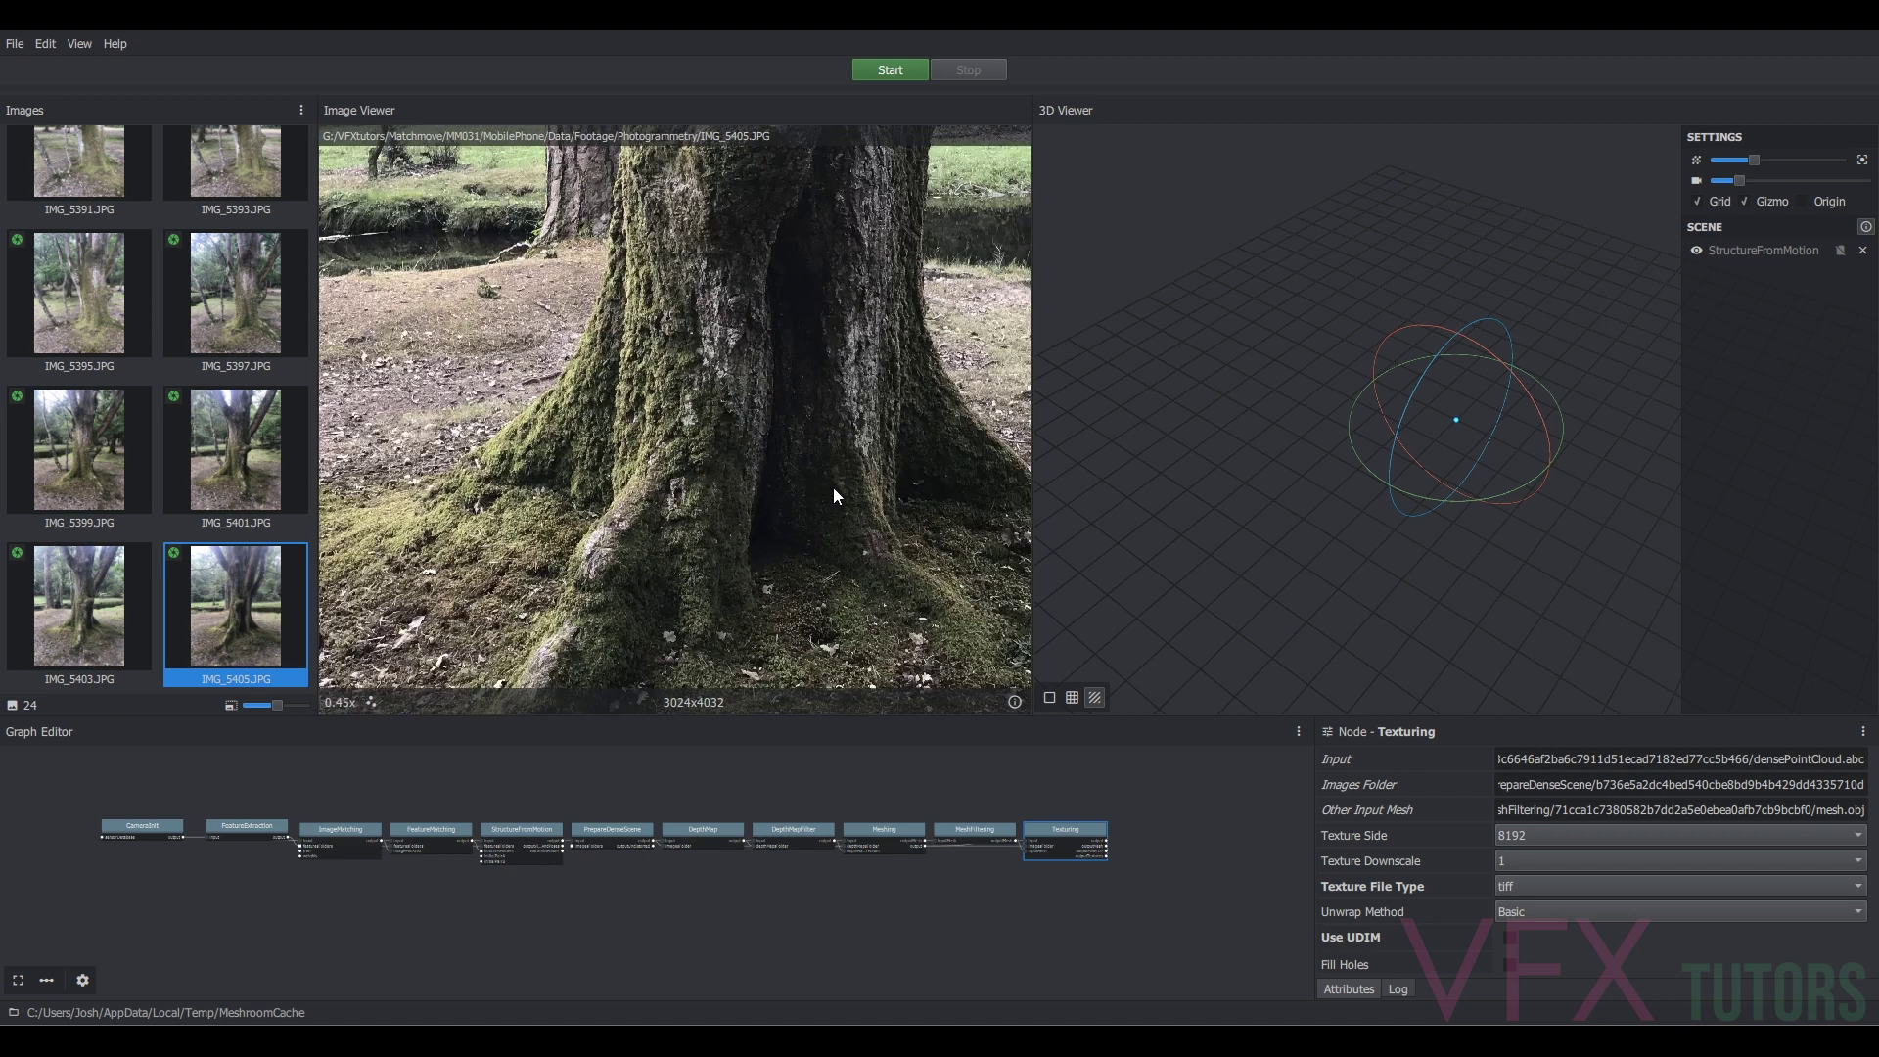
pyautogui.scroll(-4, 822, 431)
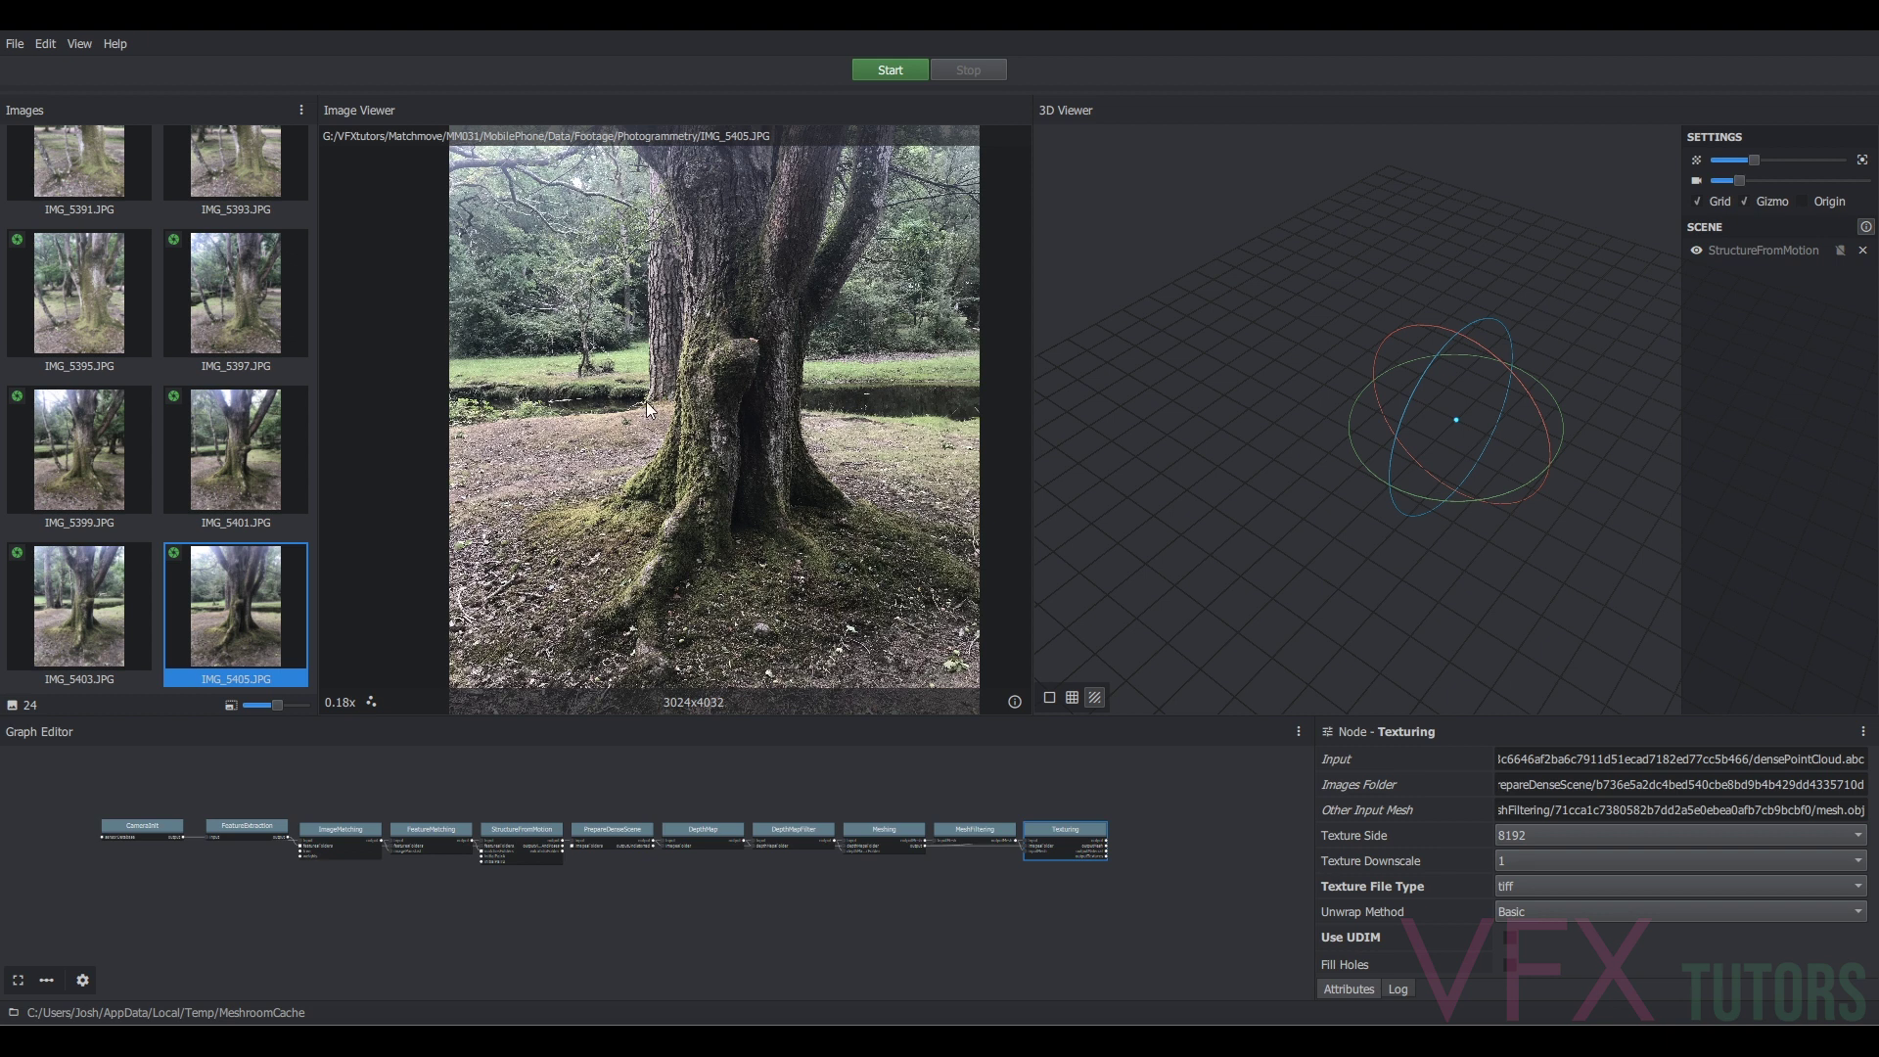
pyautogui.scroll(-1, 725, 422)
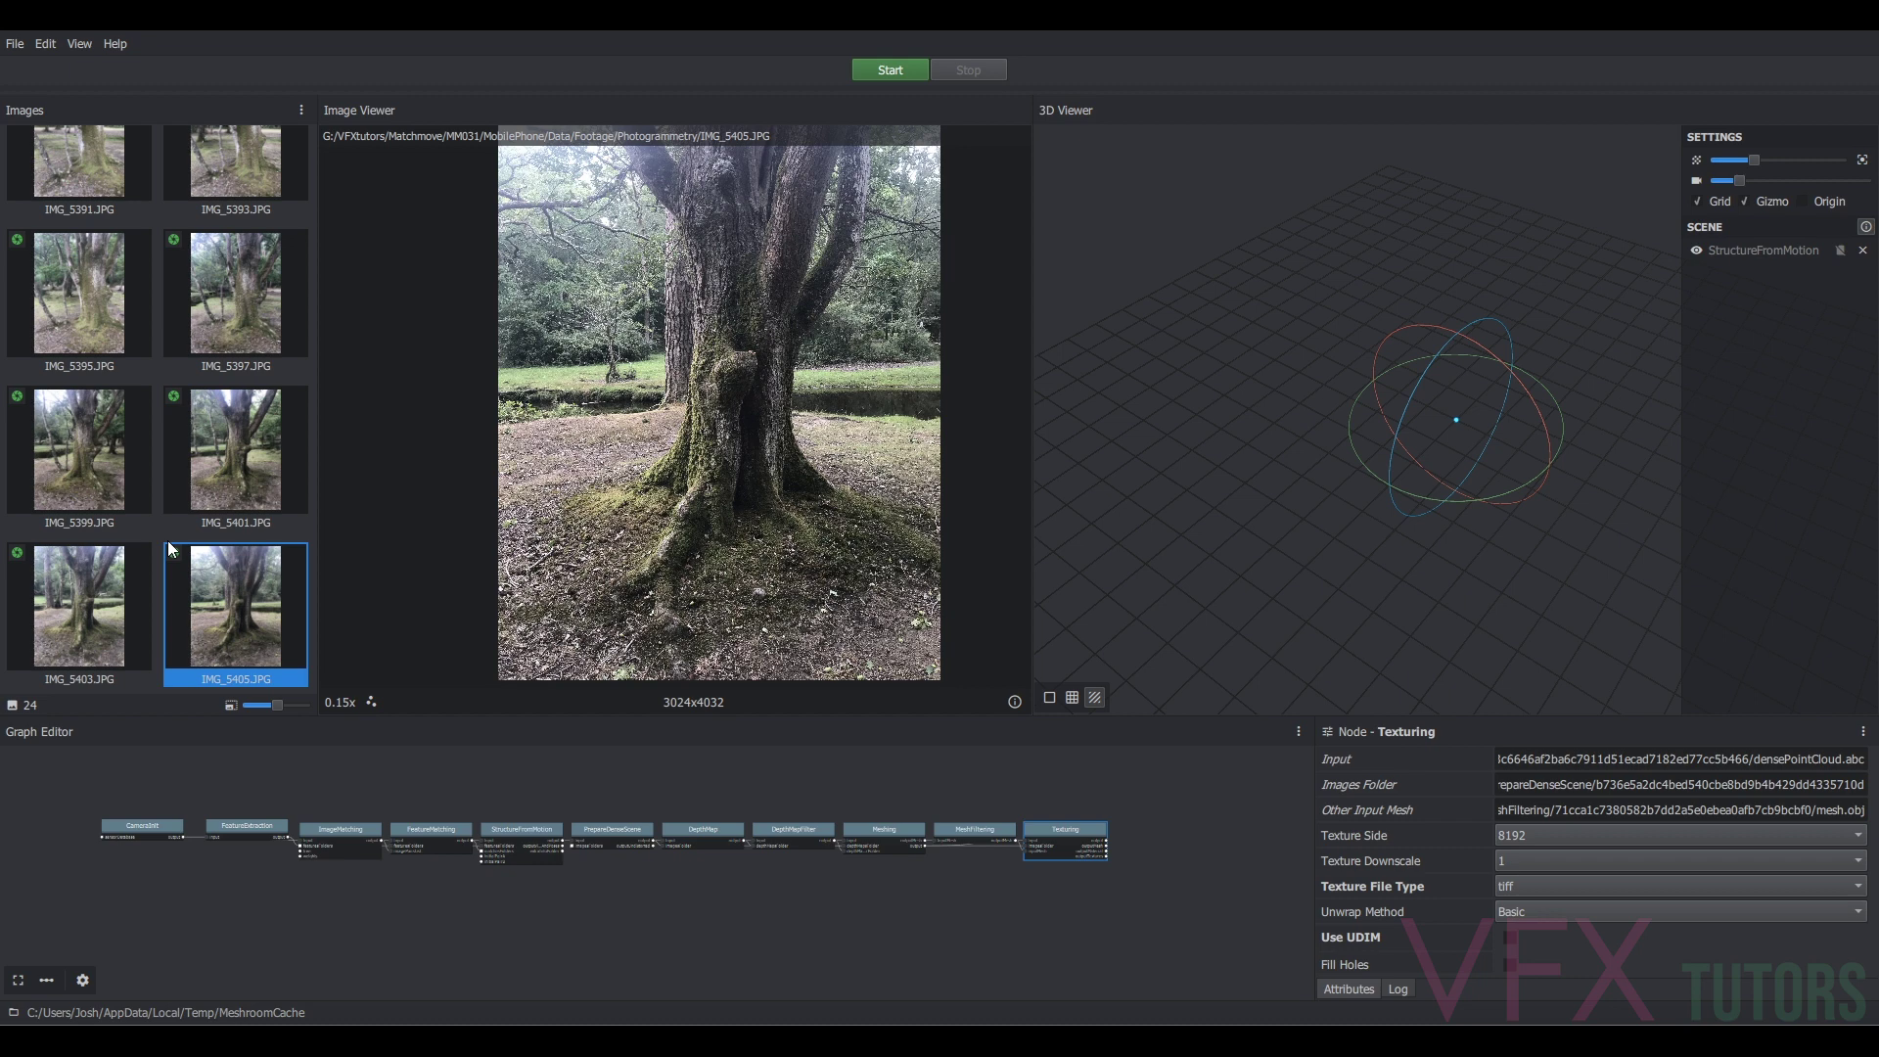
# - Compare neighbouring photos by going back to IMG_5391 and forward again to IMG_5407
pyautogui.press('Left')
pyautogui.press('Left')
pyautogui.press('Left')
pyautogui.press('Left')
pyautogui.press('Left')
pyautogui.press('Left')
pyautogui.press('Left')
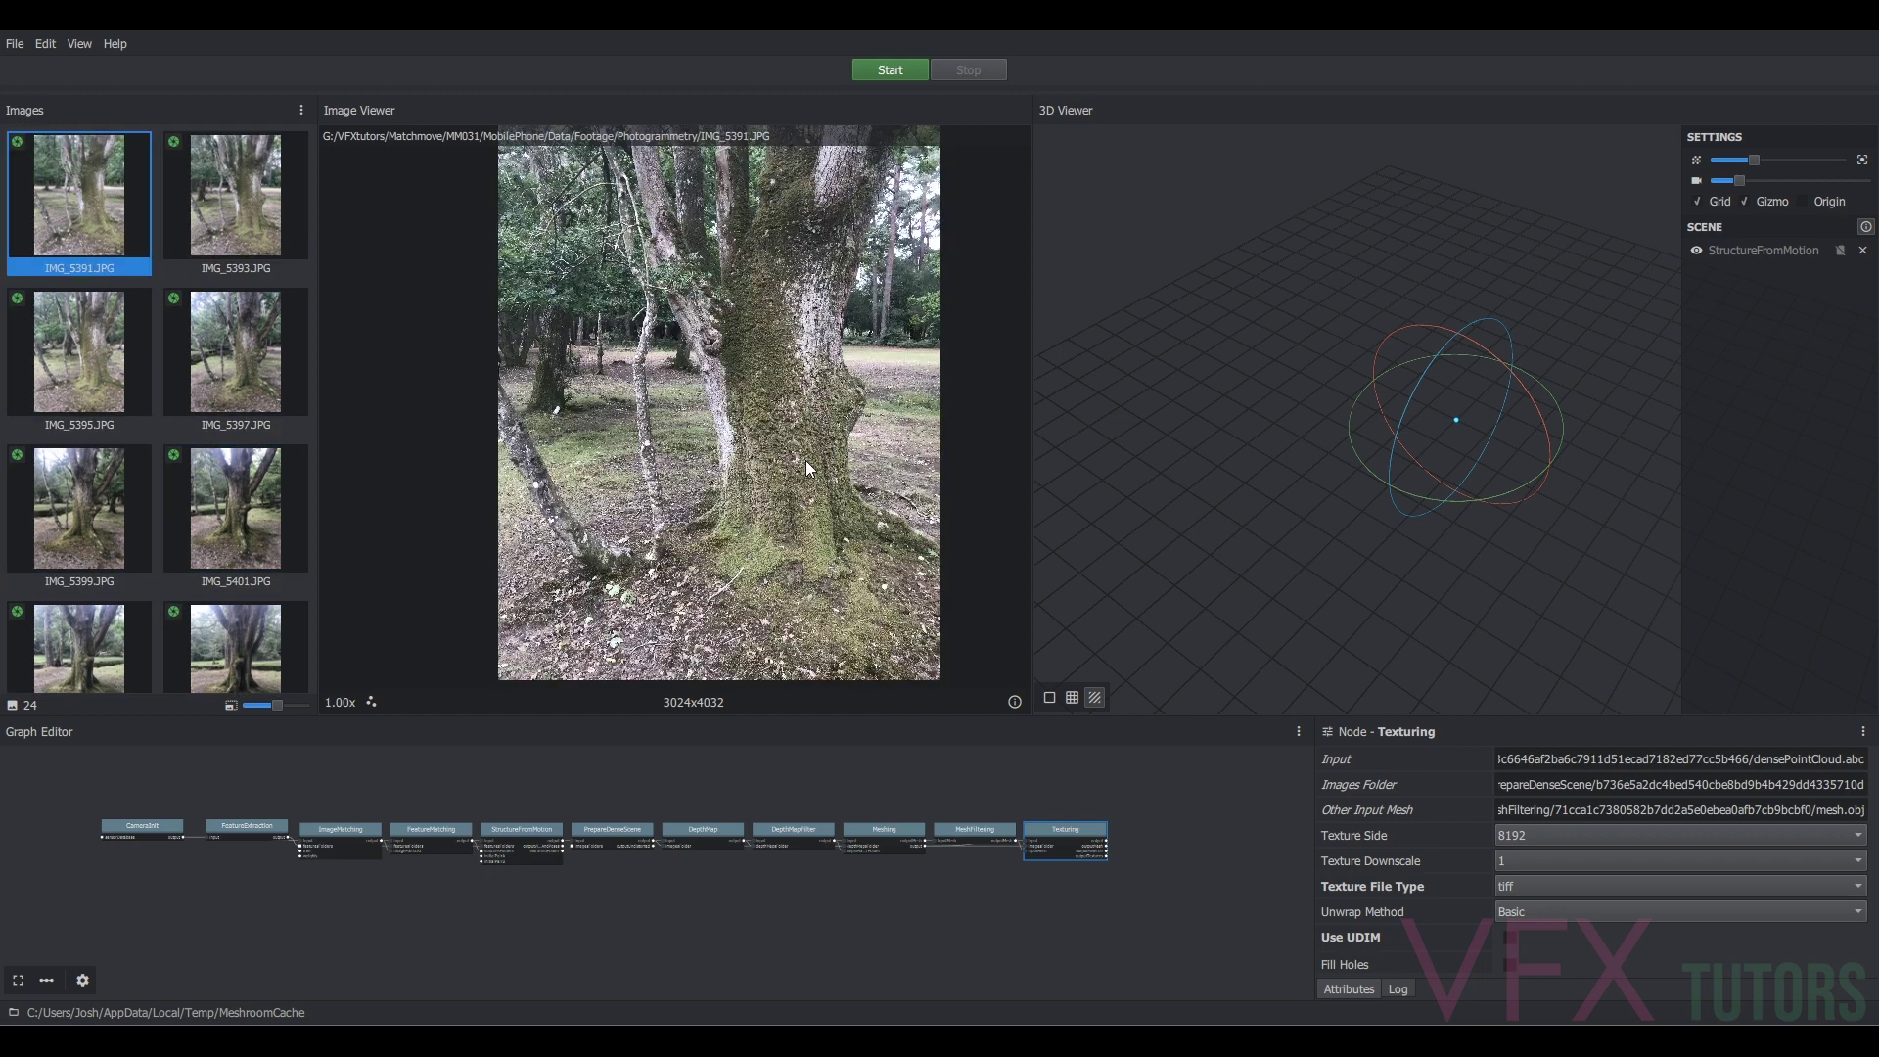
pyautogui.press('Right')
pyautogui.press('Right')
pyautogui.press('Right')
pyautogui.press('Right')
pyautogui.press('Right')
pyautogui.press('Right')
pyautogui.press('Right')
pyautogui.press('Right')
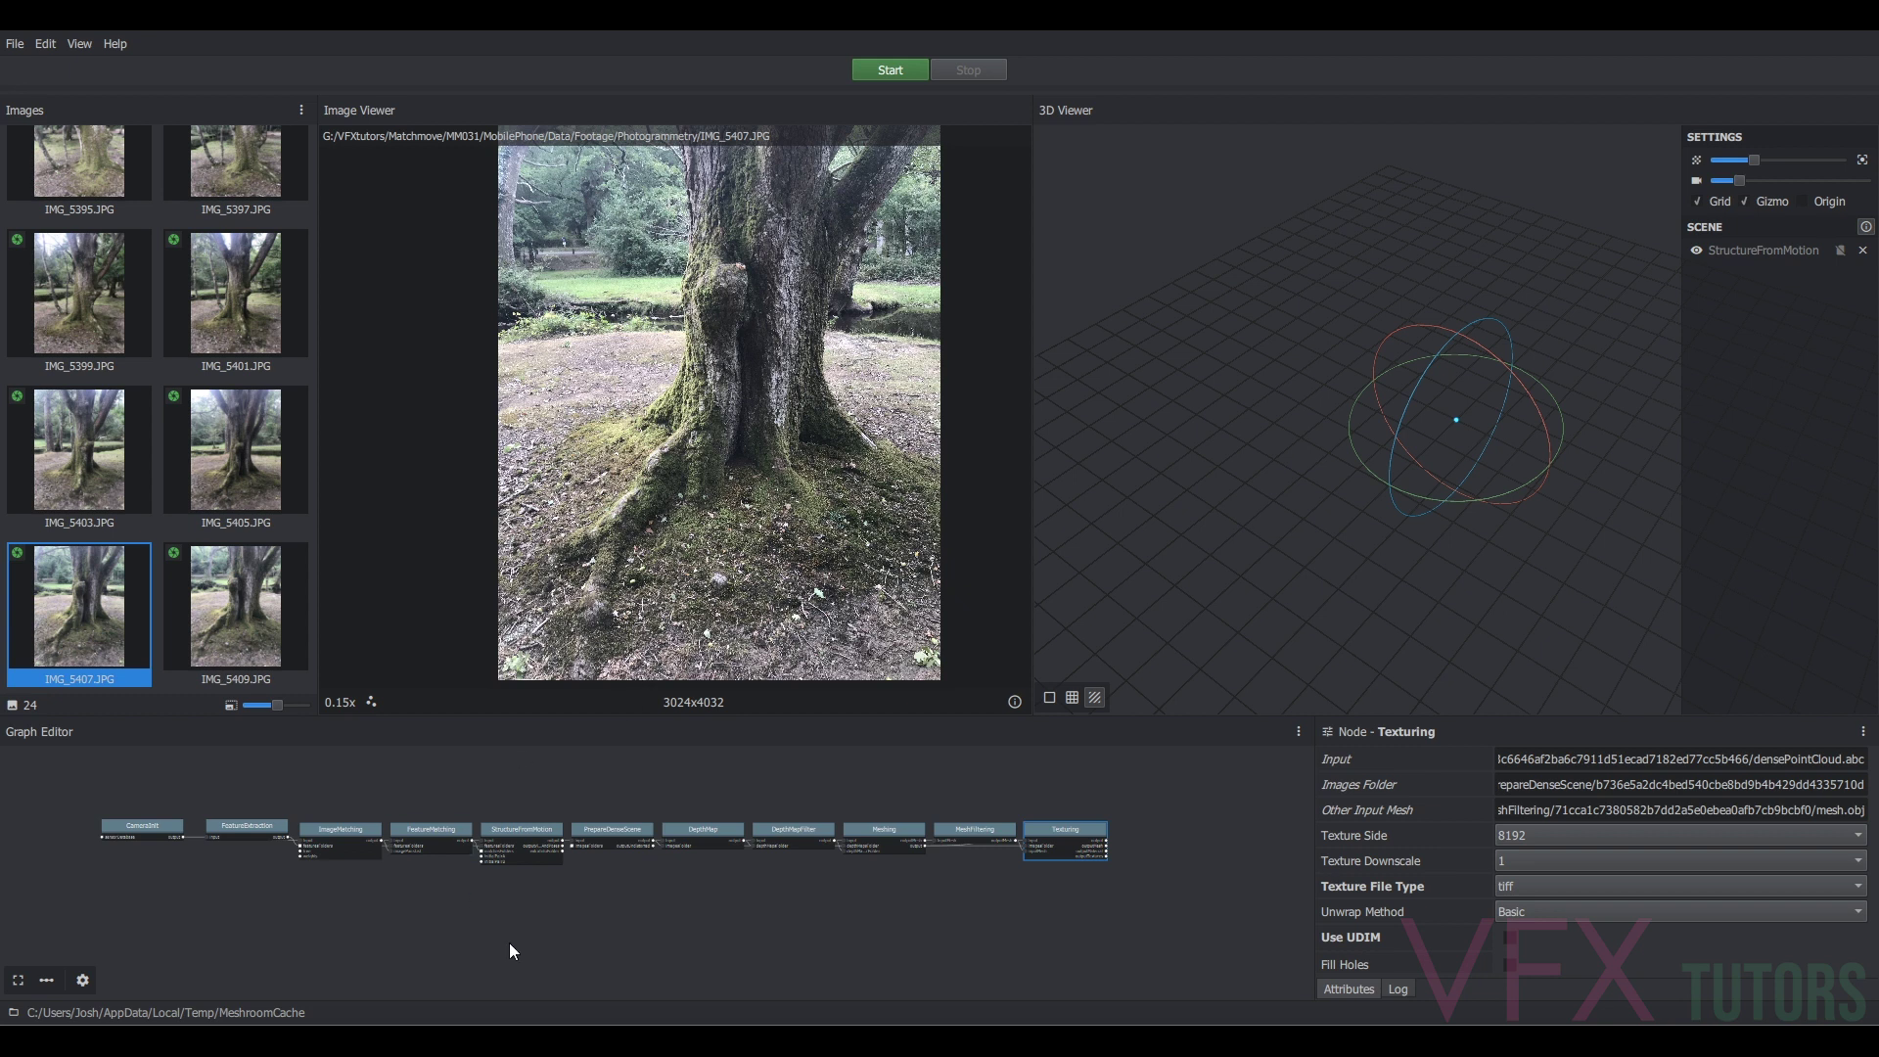
pyautogui.moveTo(509, 942); pyautogui.dragTo(609, 944, button='middle')
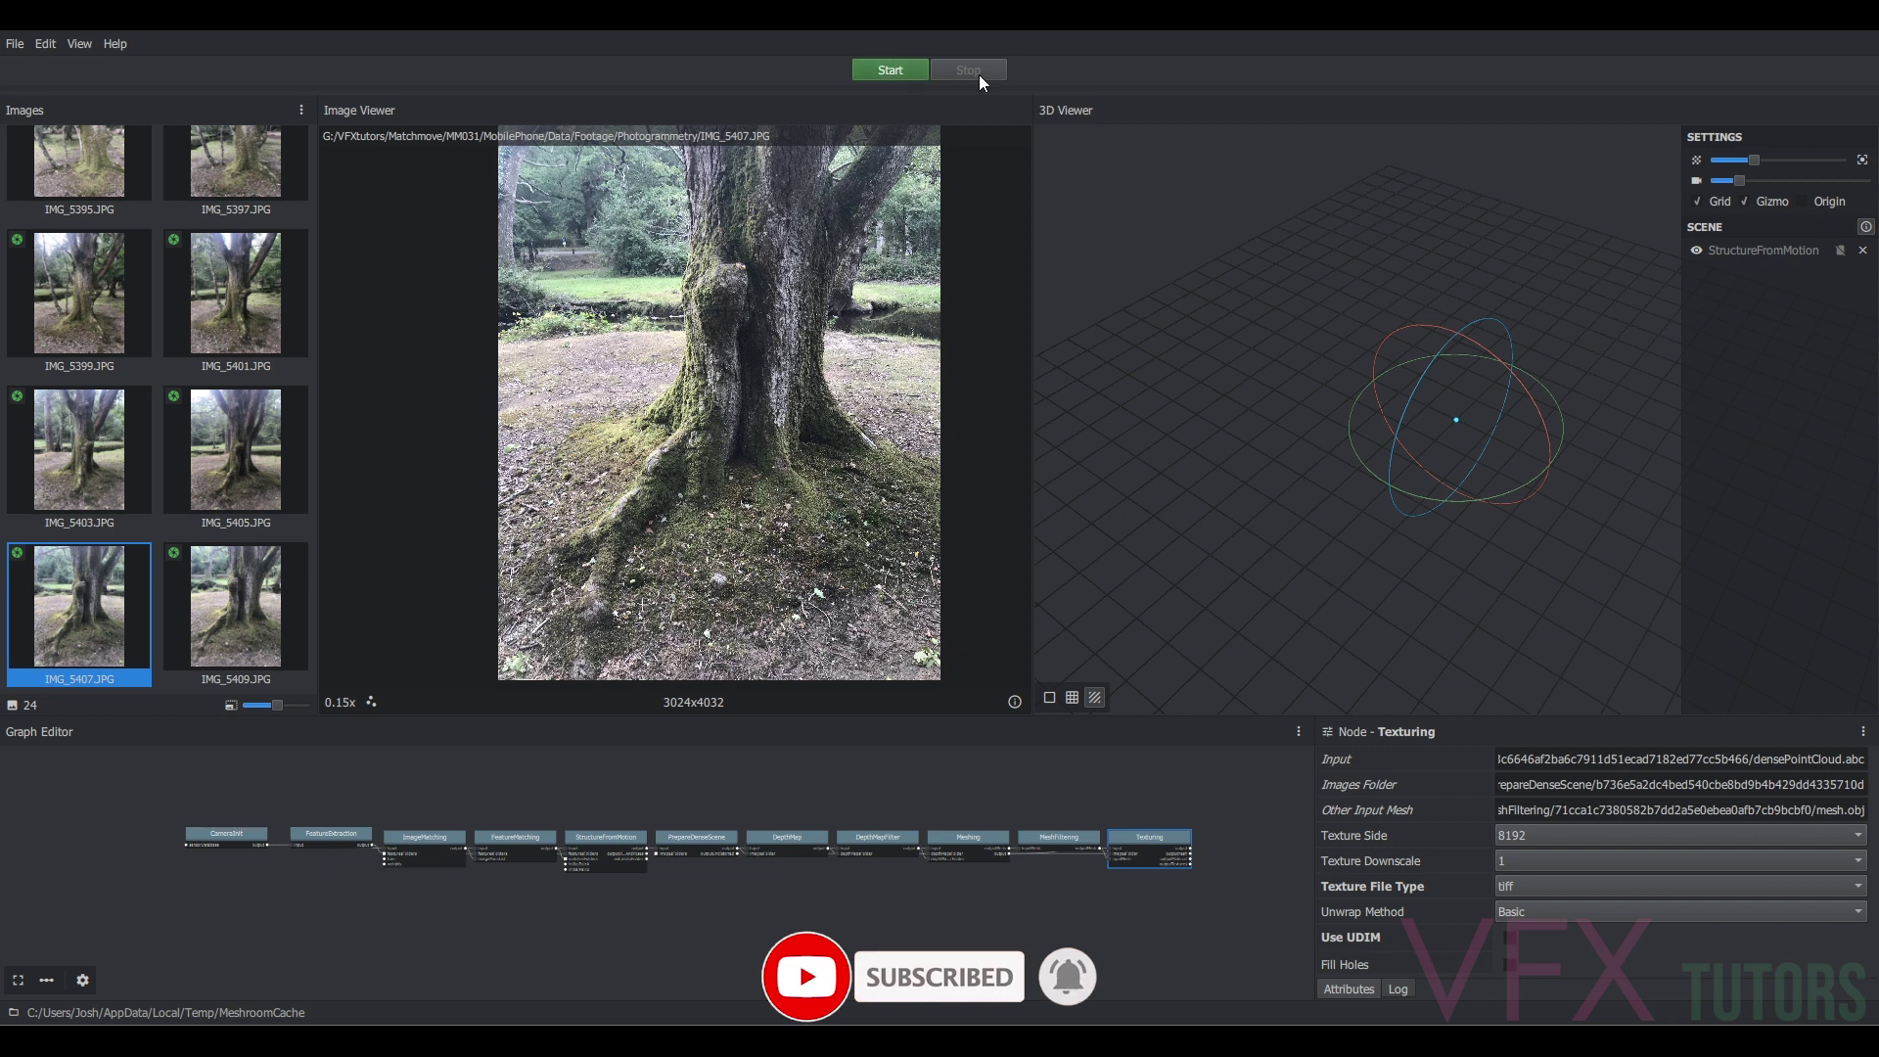
pyautogui.click(889, 69)
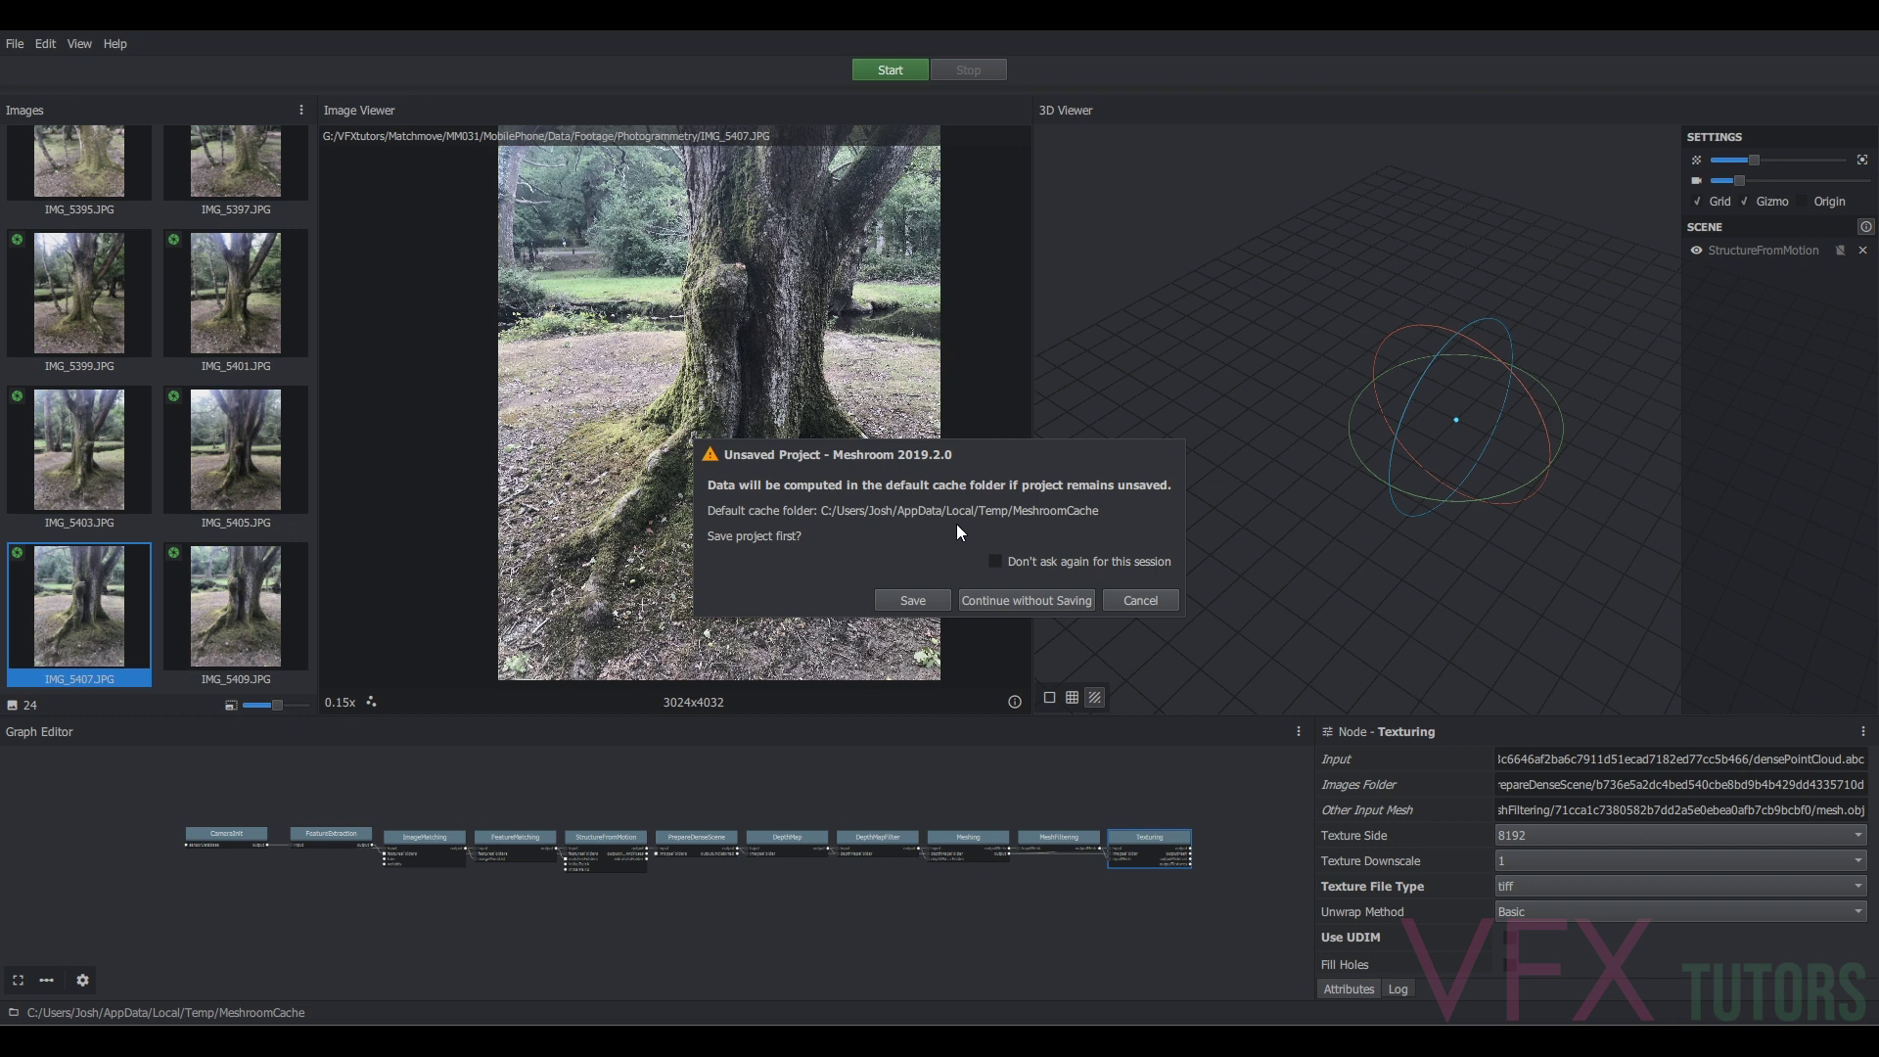
pyautogui.click(1156, 603)
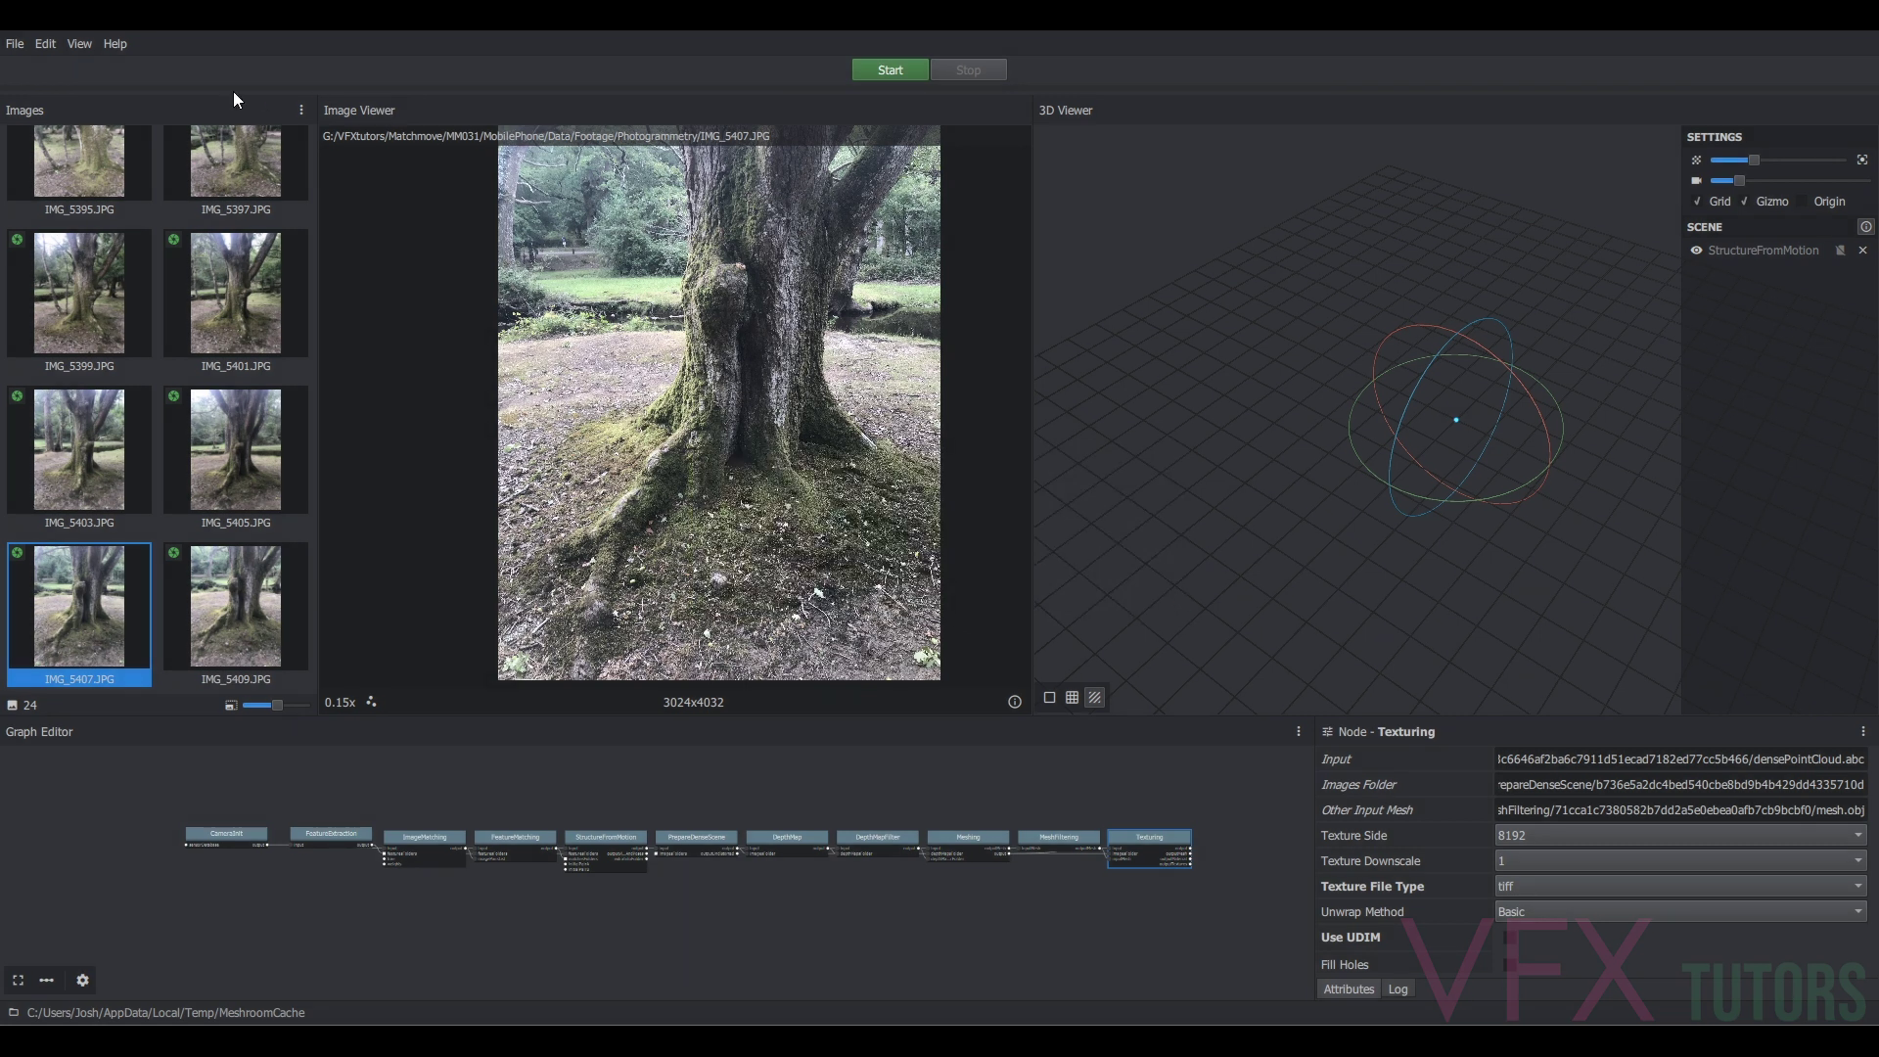
# - Start saving the project under a new name and browse to VFXtutors/Matchmove/MM031/MobilePhone/Data on New Volume (G:)
pyautogui.click(20, 51)
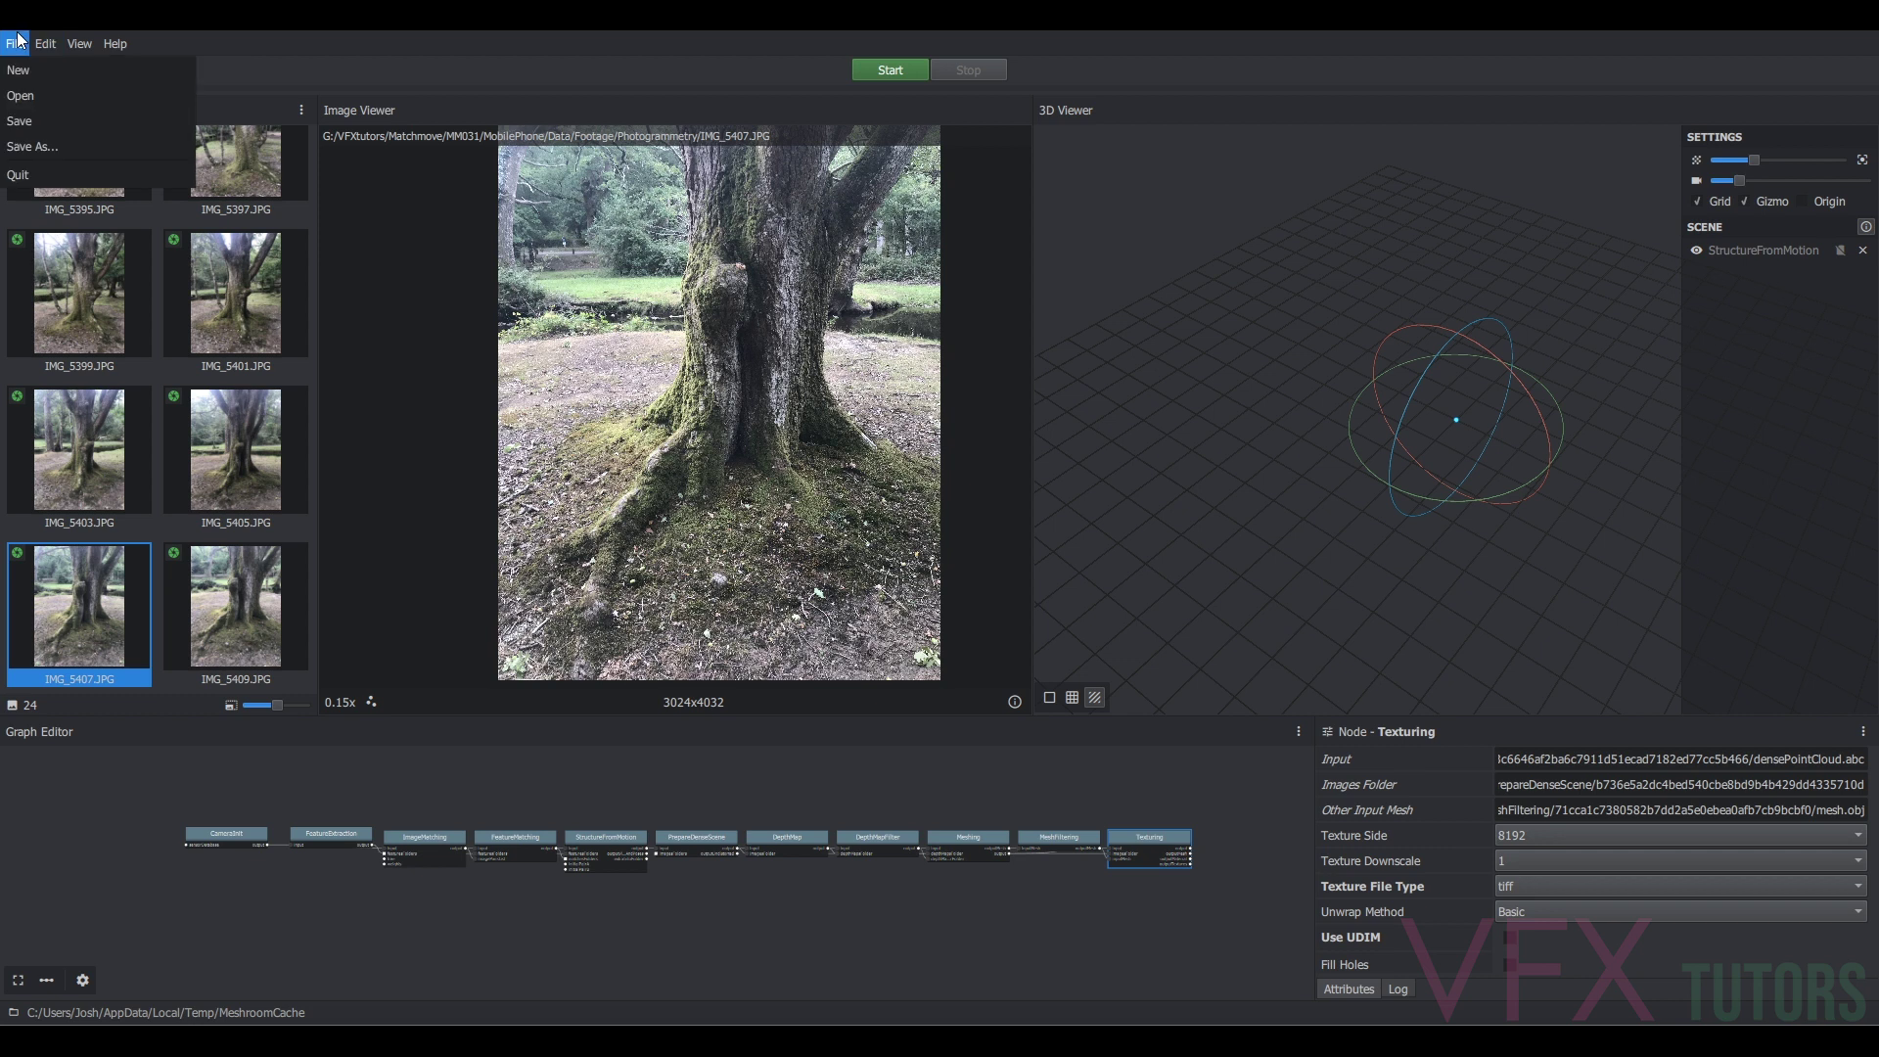
pyautogui.click(55, 144)
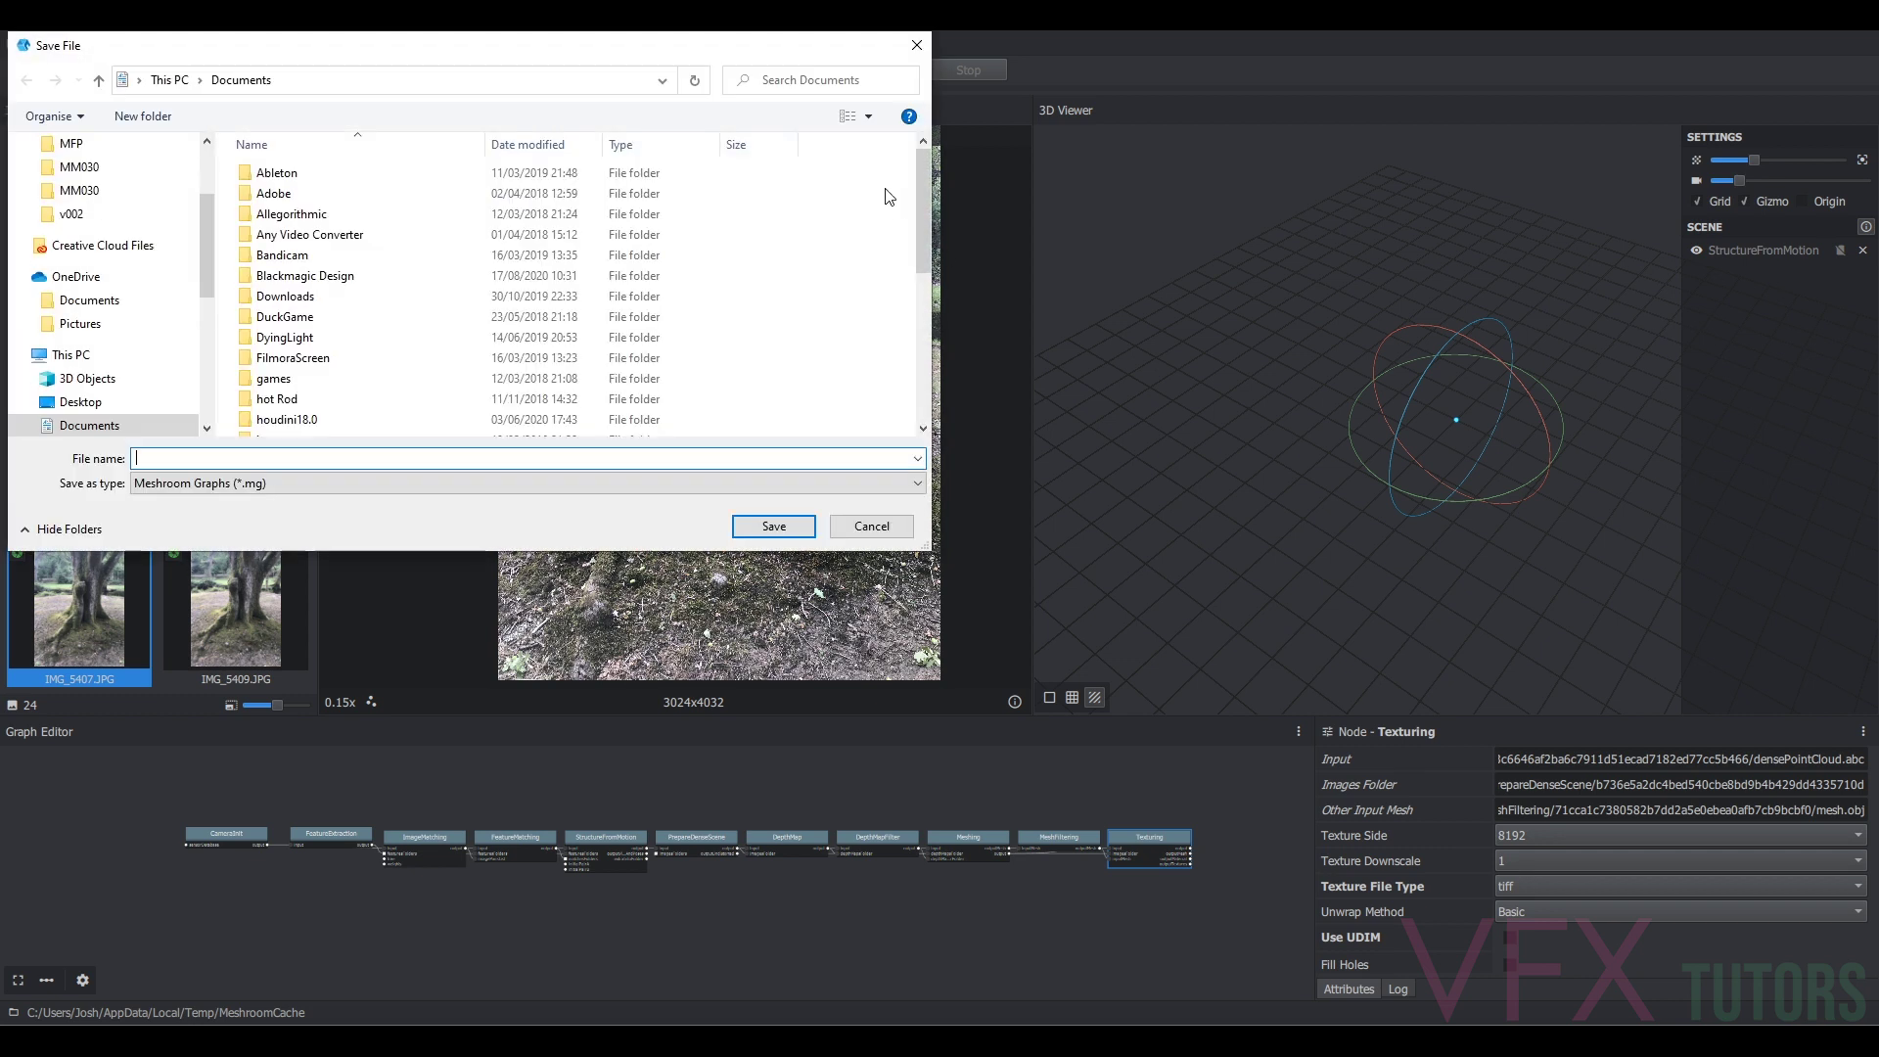
pyautogui.click(84, 356)
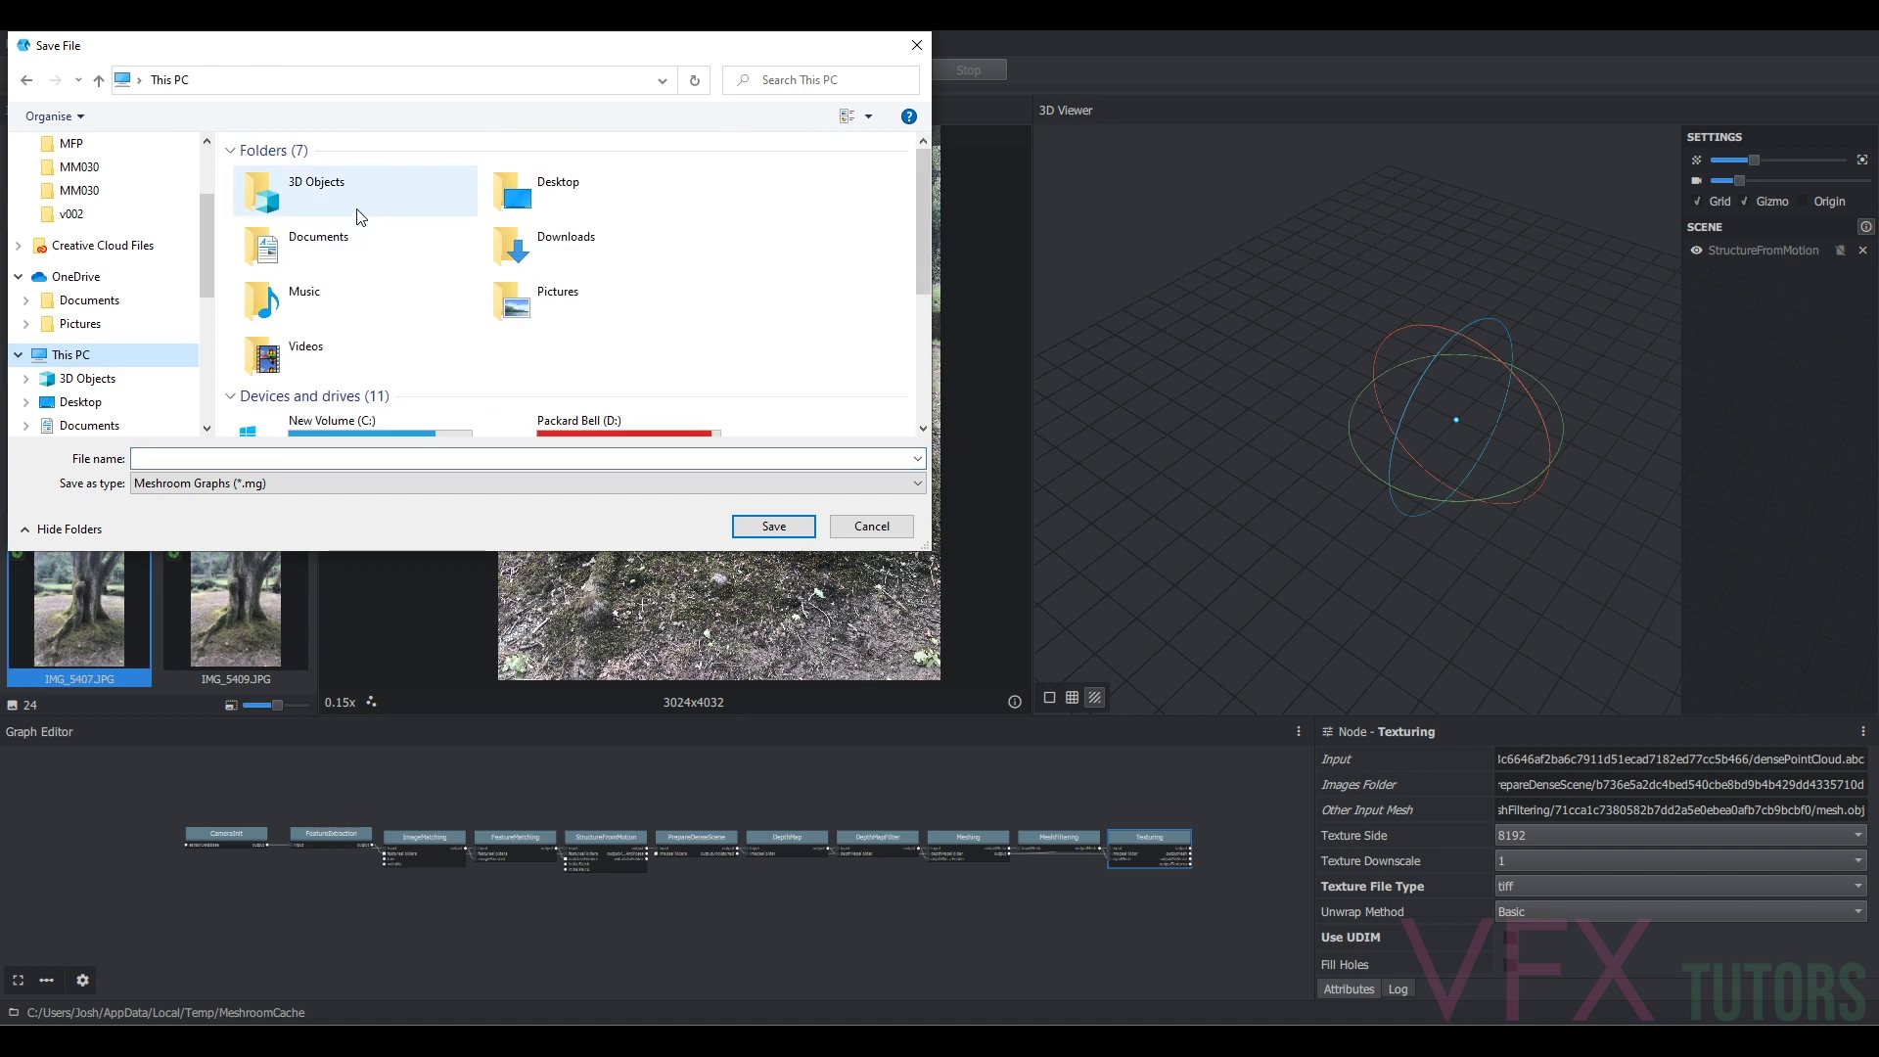
pyautogui.scroll(-5, 570, 319)
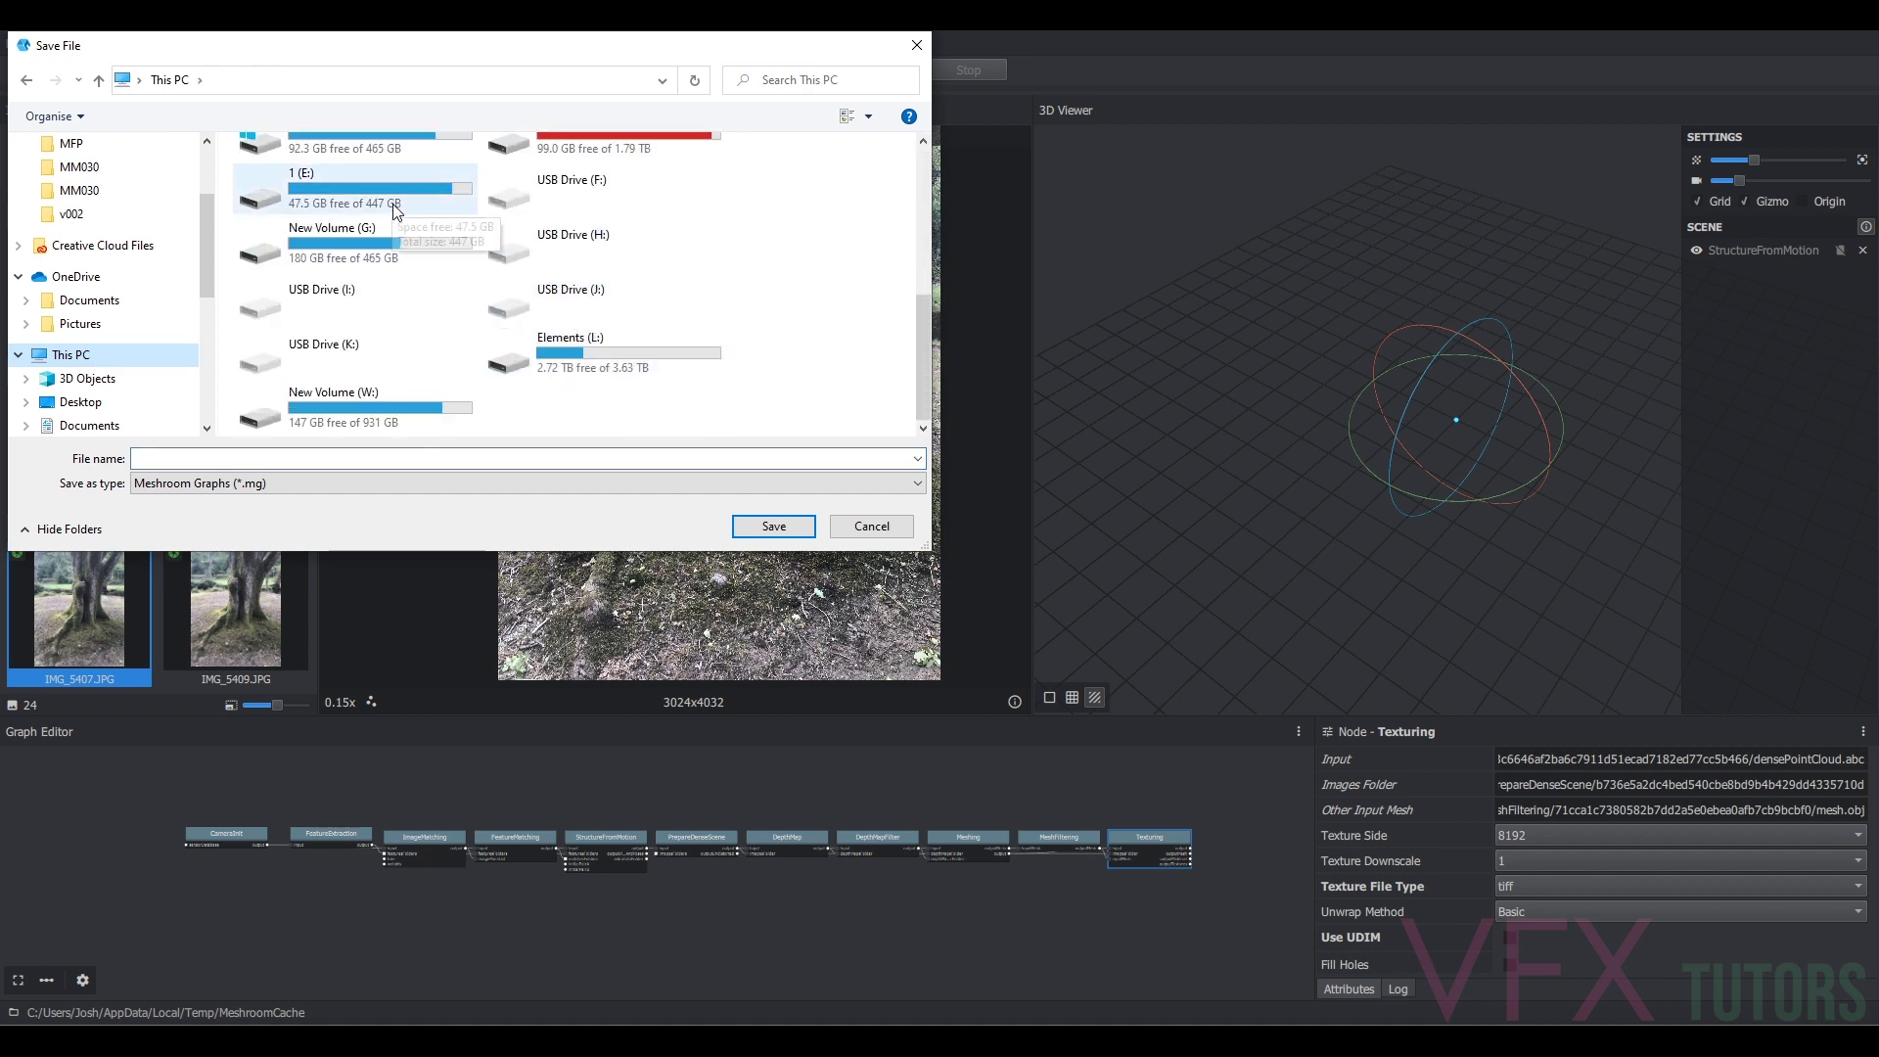
pyautogui.doubleClick(393, 243)
pyautogui.click(299, 182)
pyautogui.doubleClick(298, 182)
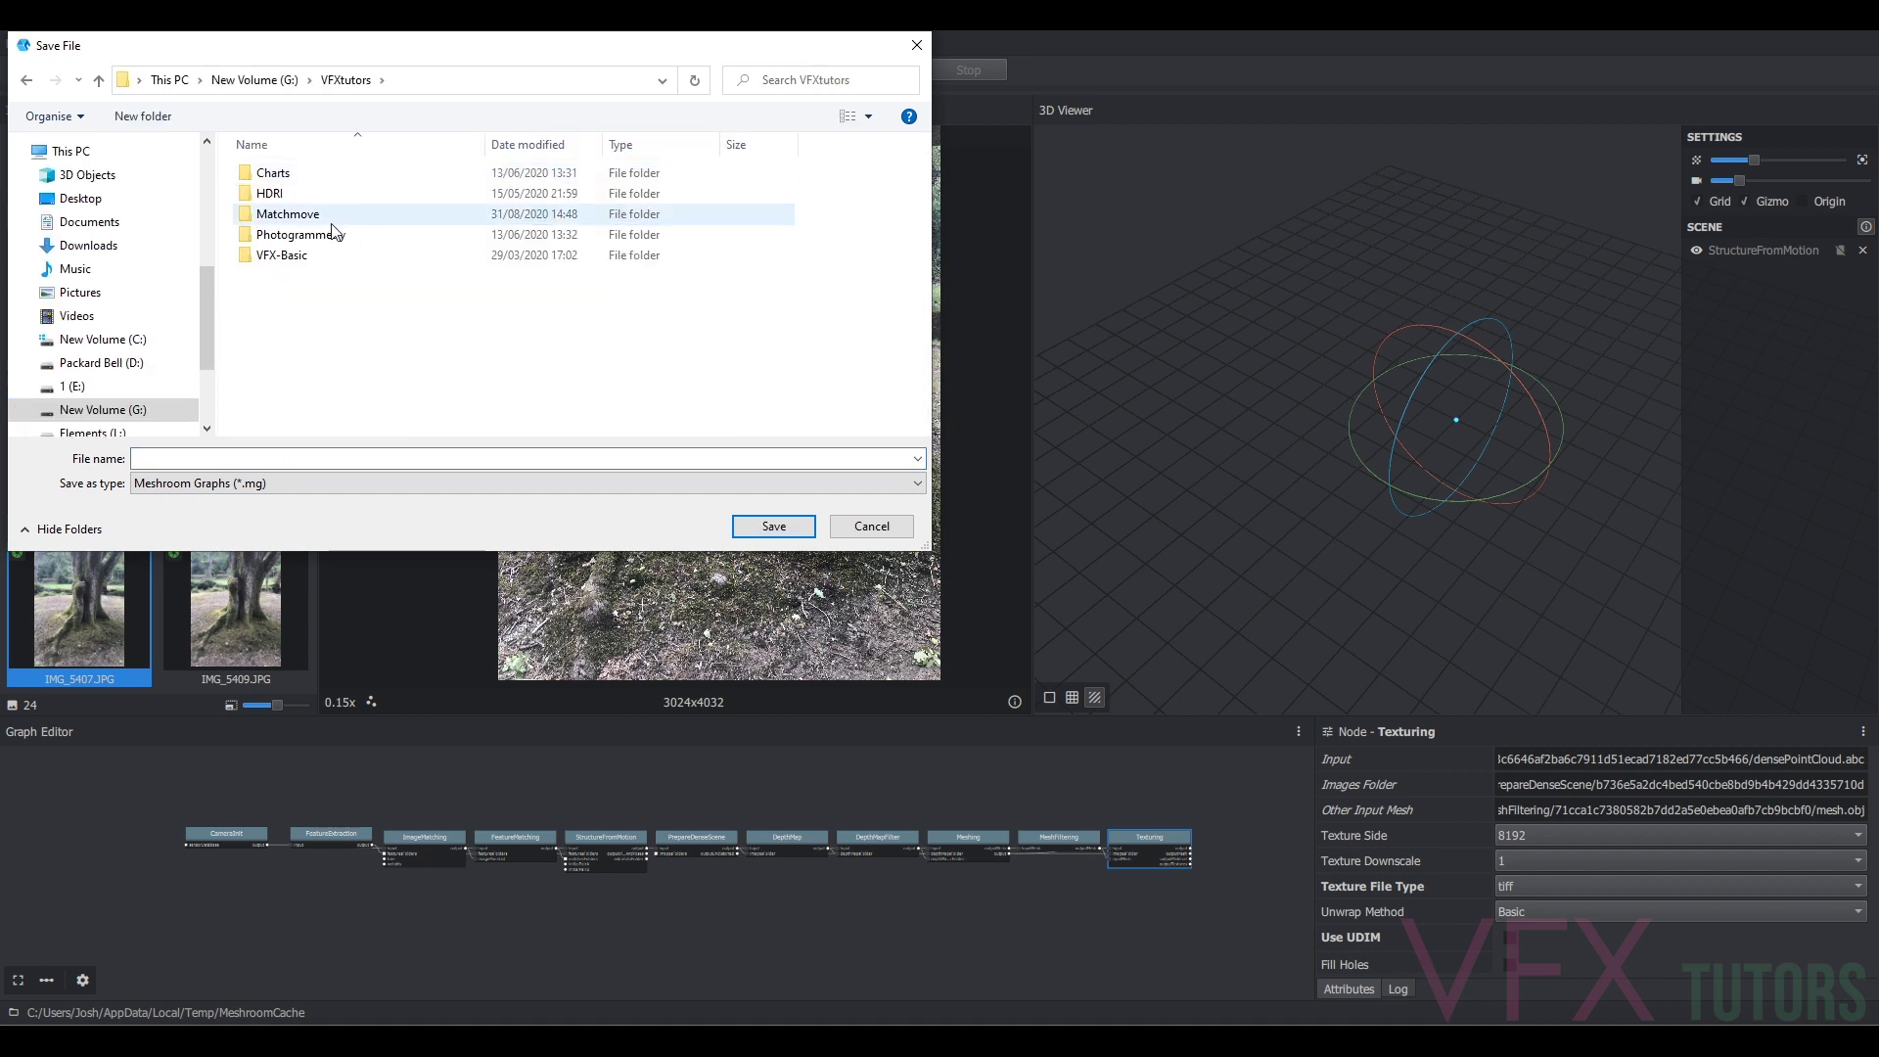
pyautogui.doubleClick(319, 210)
pyautogui.scroll(-5, 323, 355)
pyautogui.scroll(-3, 320, 349)
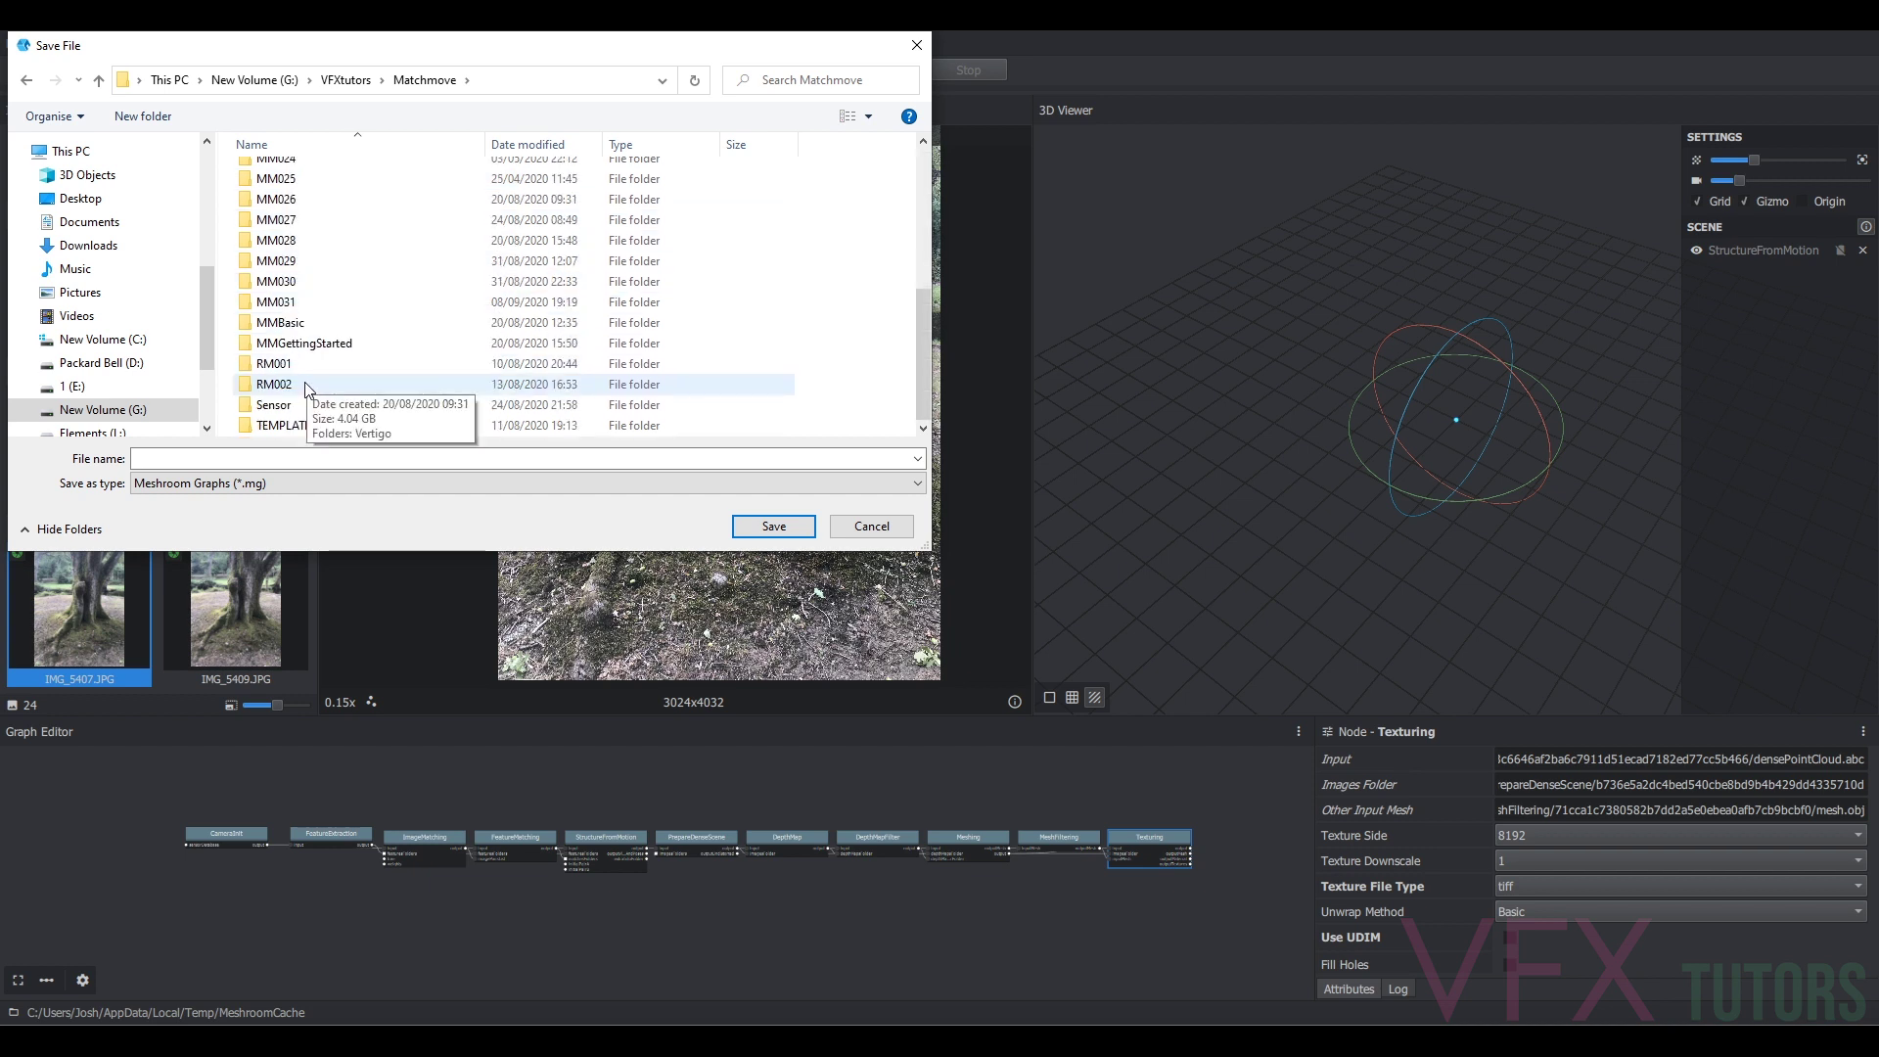
pyautogui.doubleClick(283, 310)
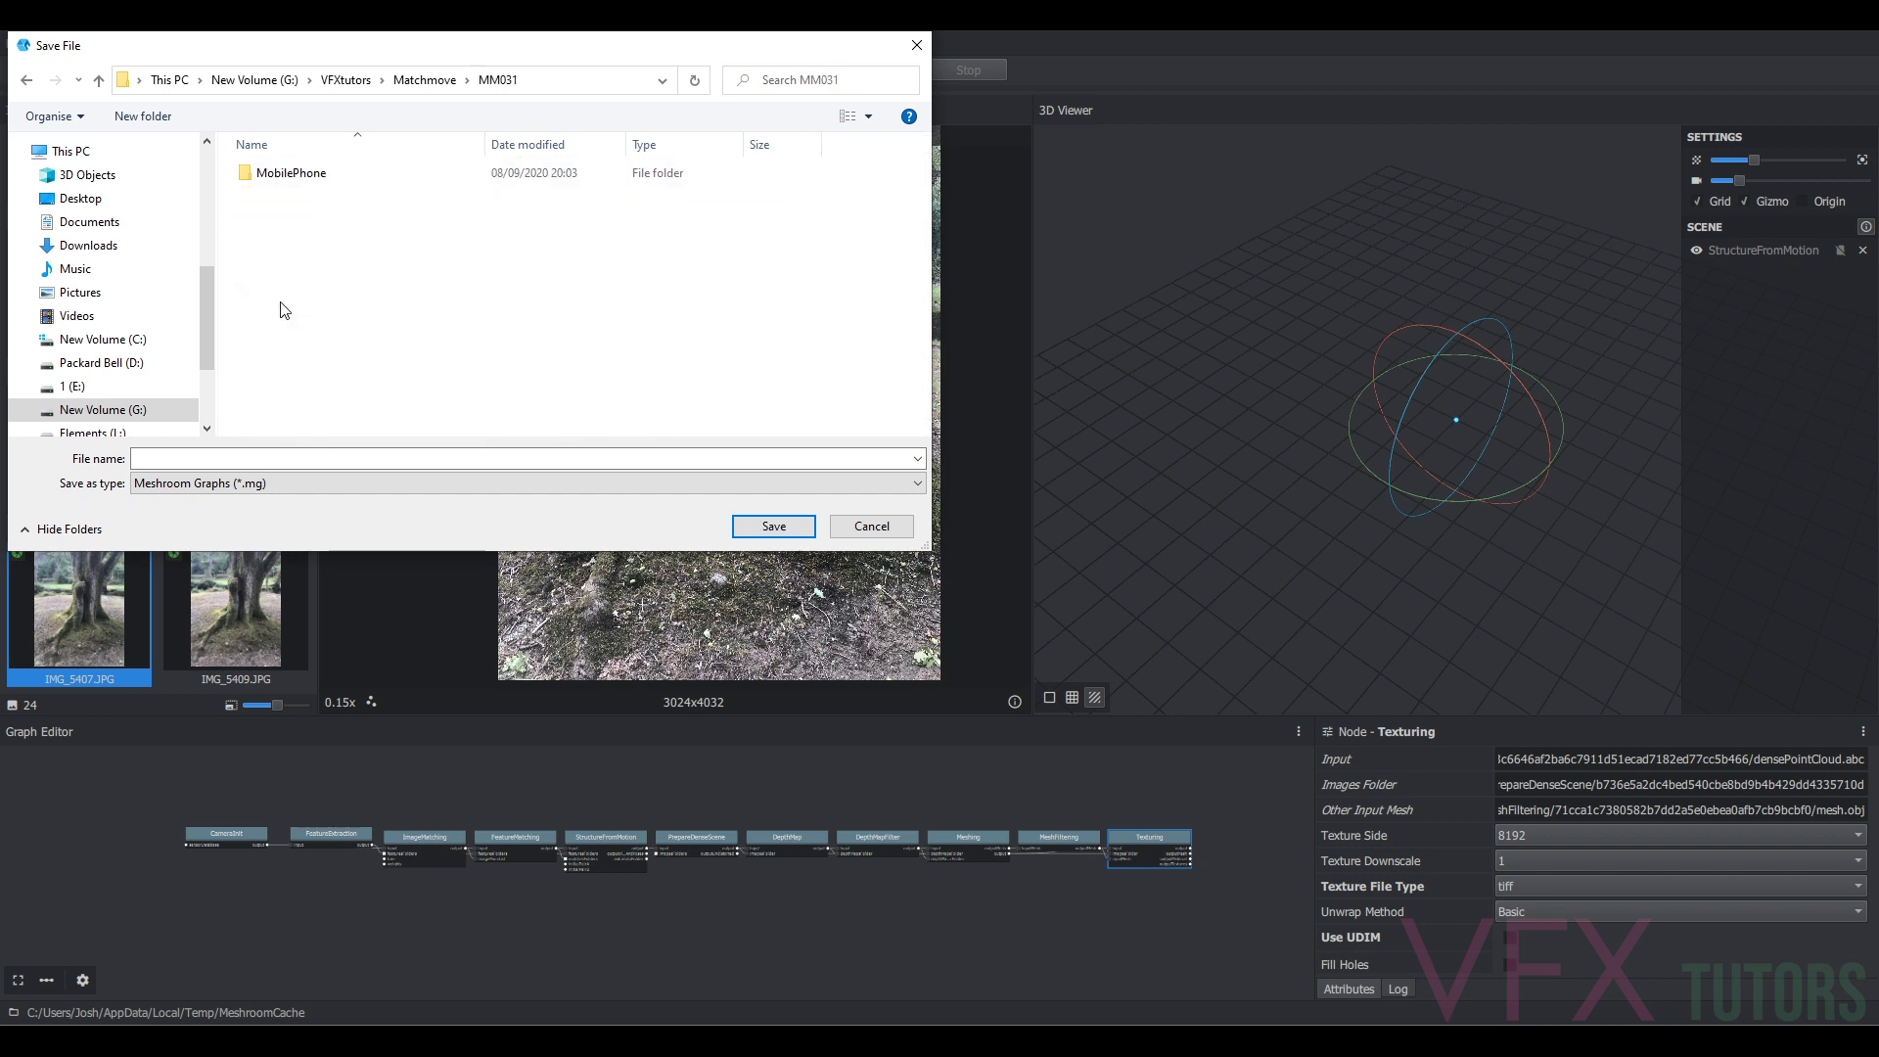
pyautogui.click(304, 177)
pyautogui.doubleClick(304, 176)
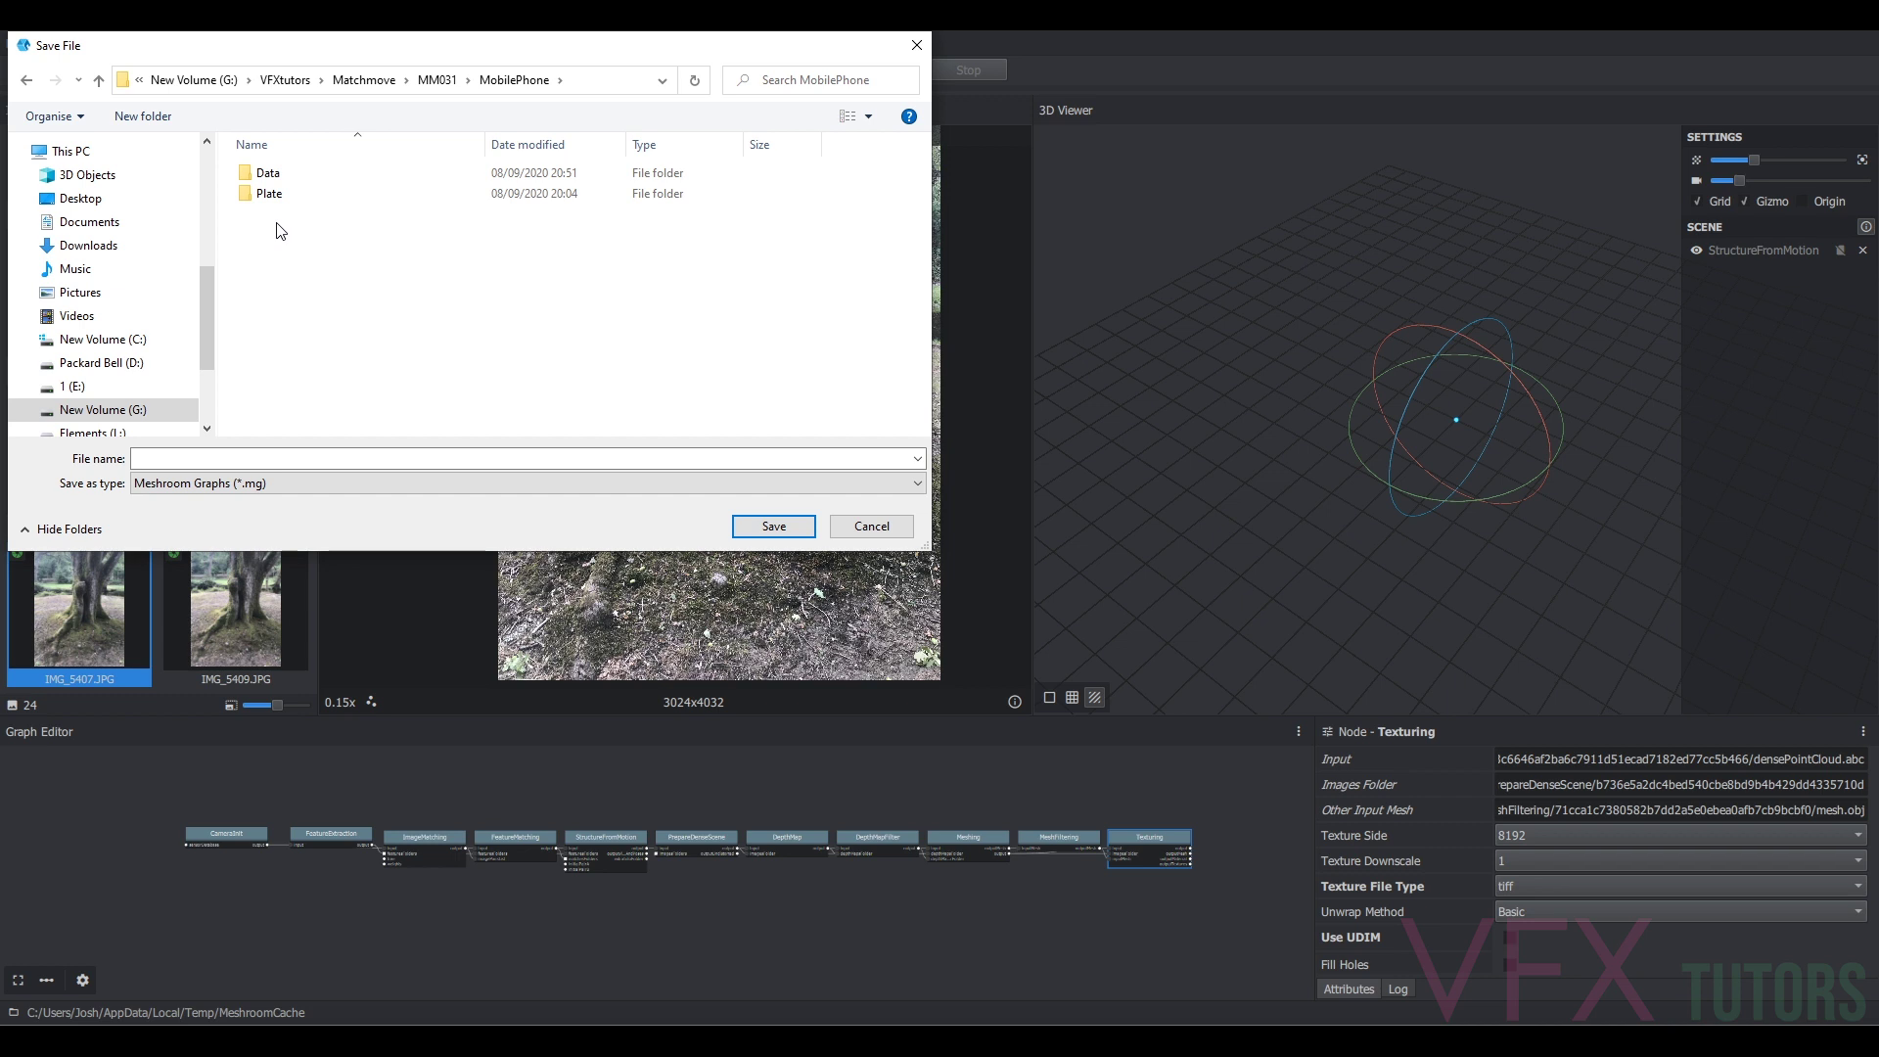
pyautogui.doubleClick(279, 177)
# - Create a folder named Scan inside the Data folder
pyautogui.rightClick(329, 293)
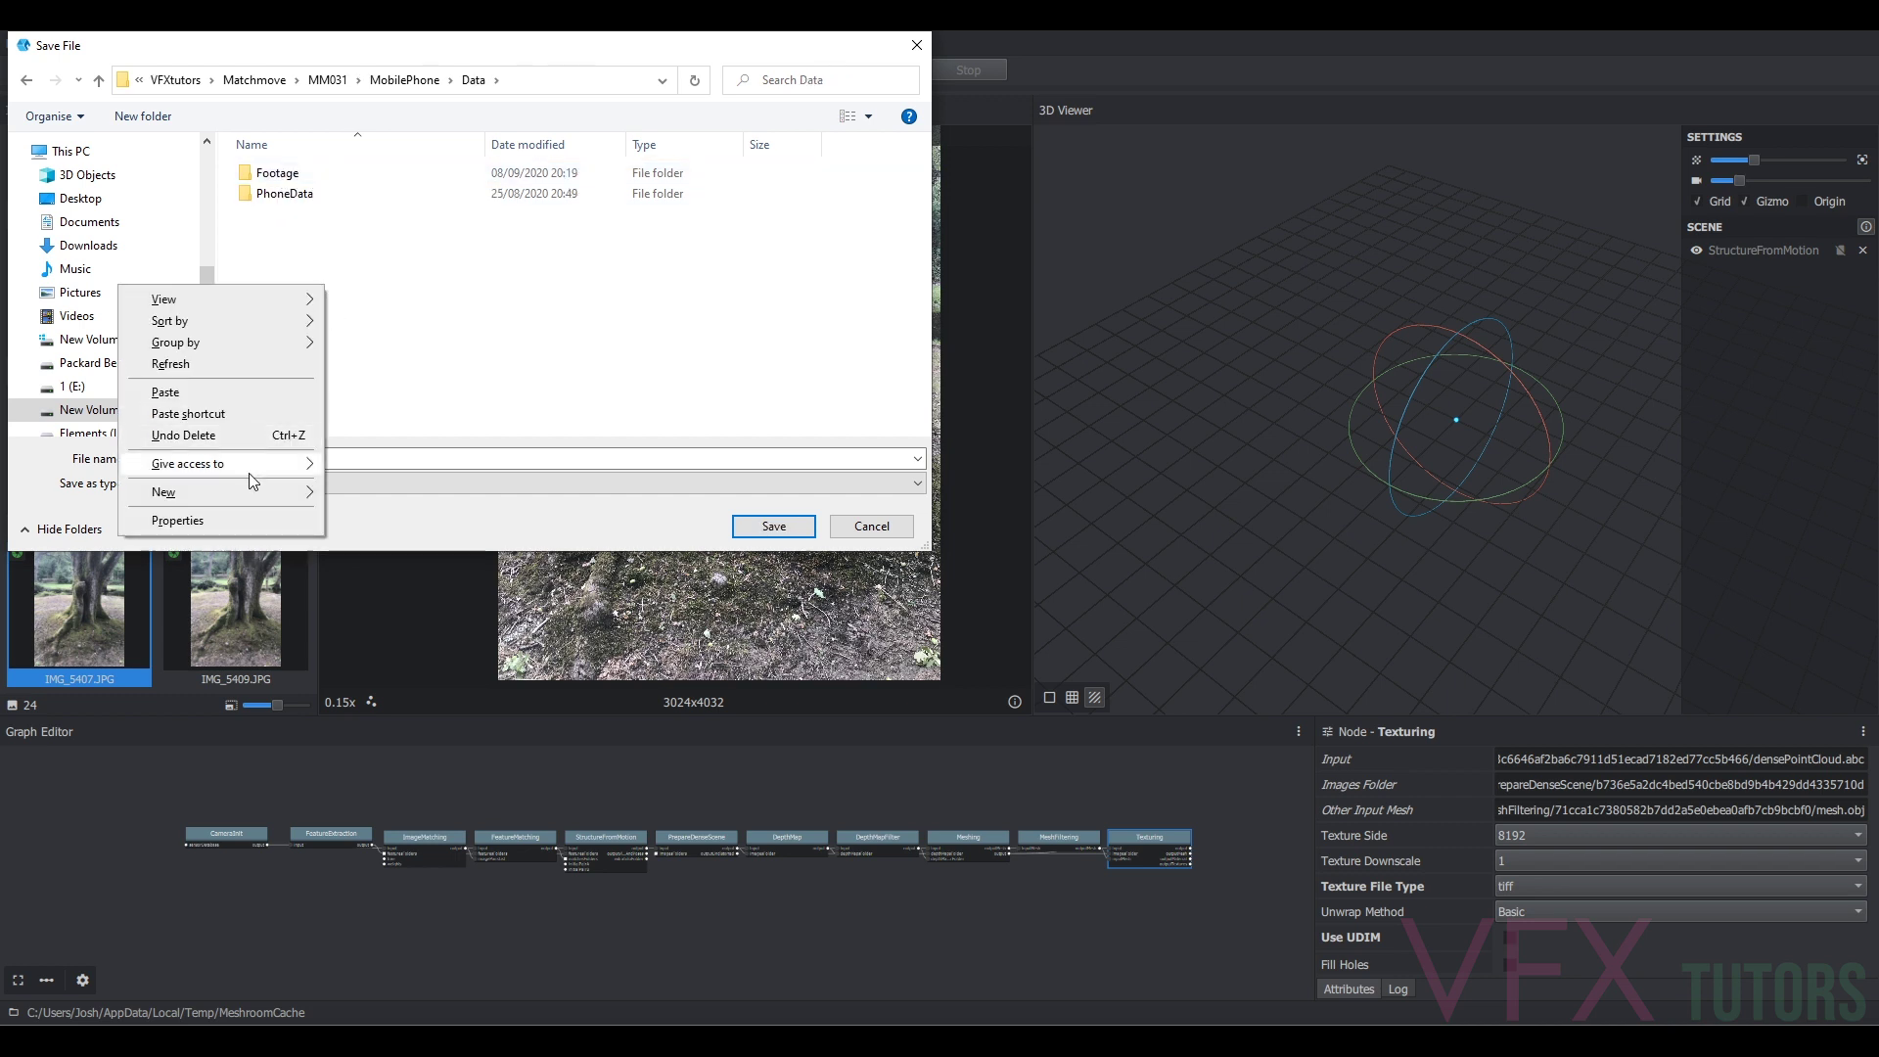
pyautogui.moveTo(283, 491)
pyautogui.click(364, 490)
pyautogui.write('Scan')
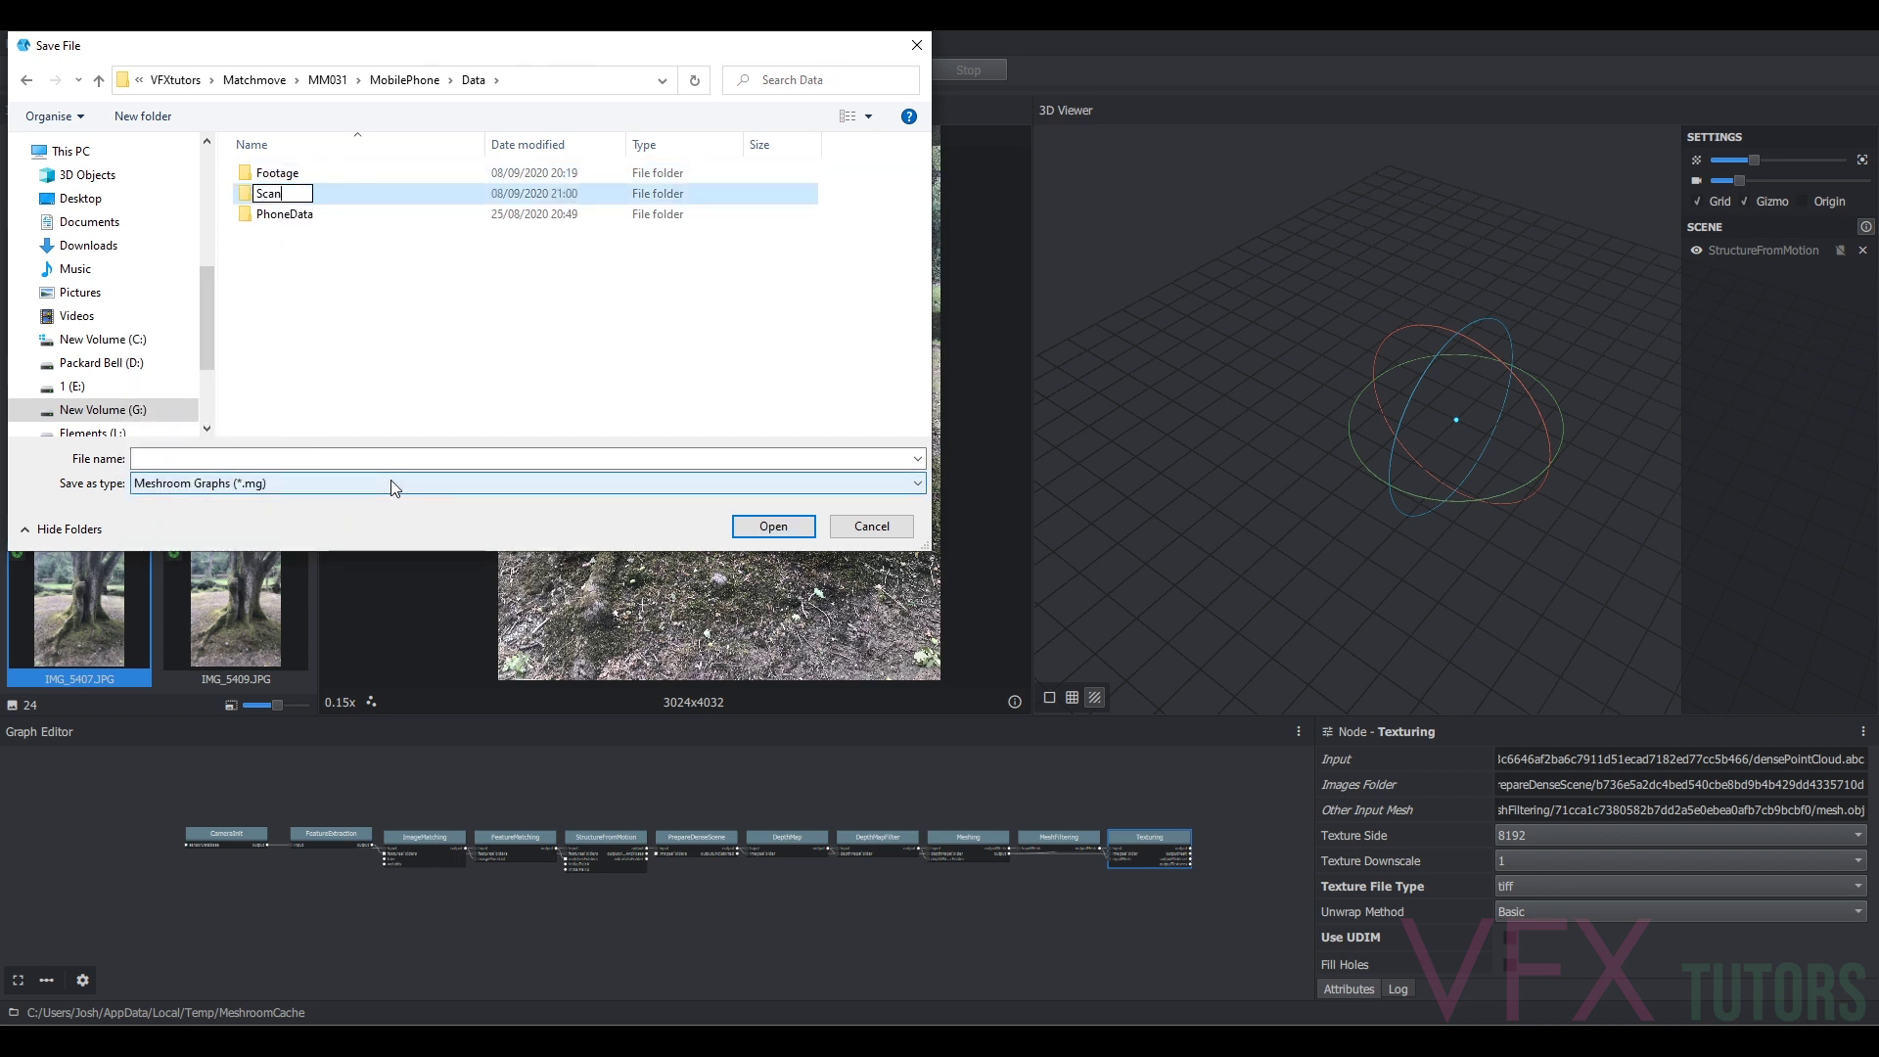
pyautogui.press('Return')
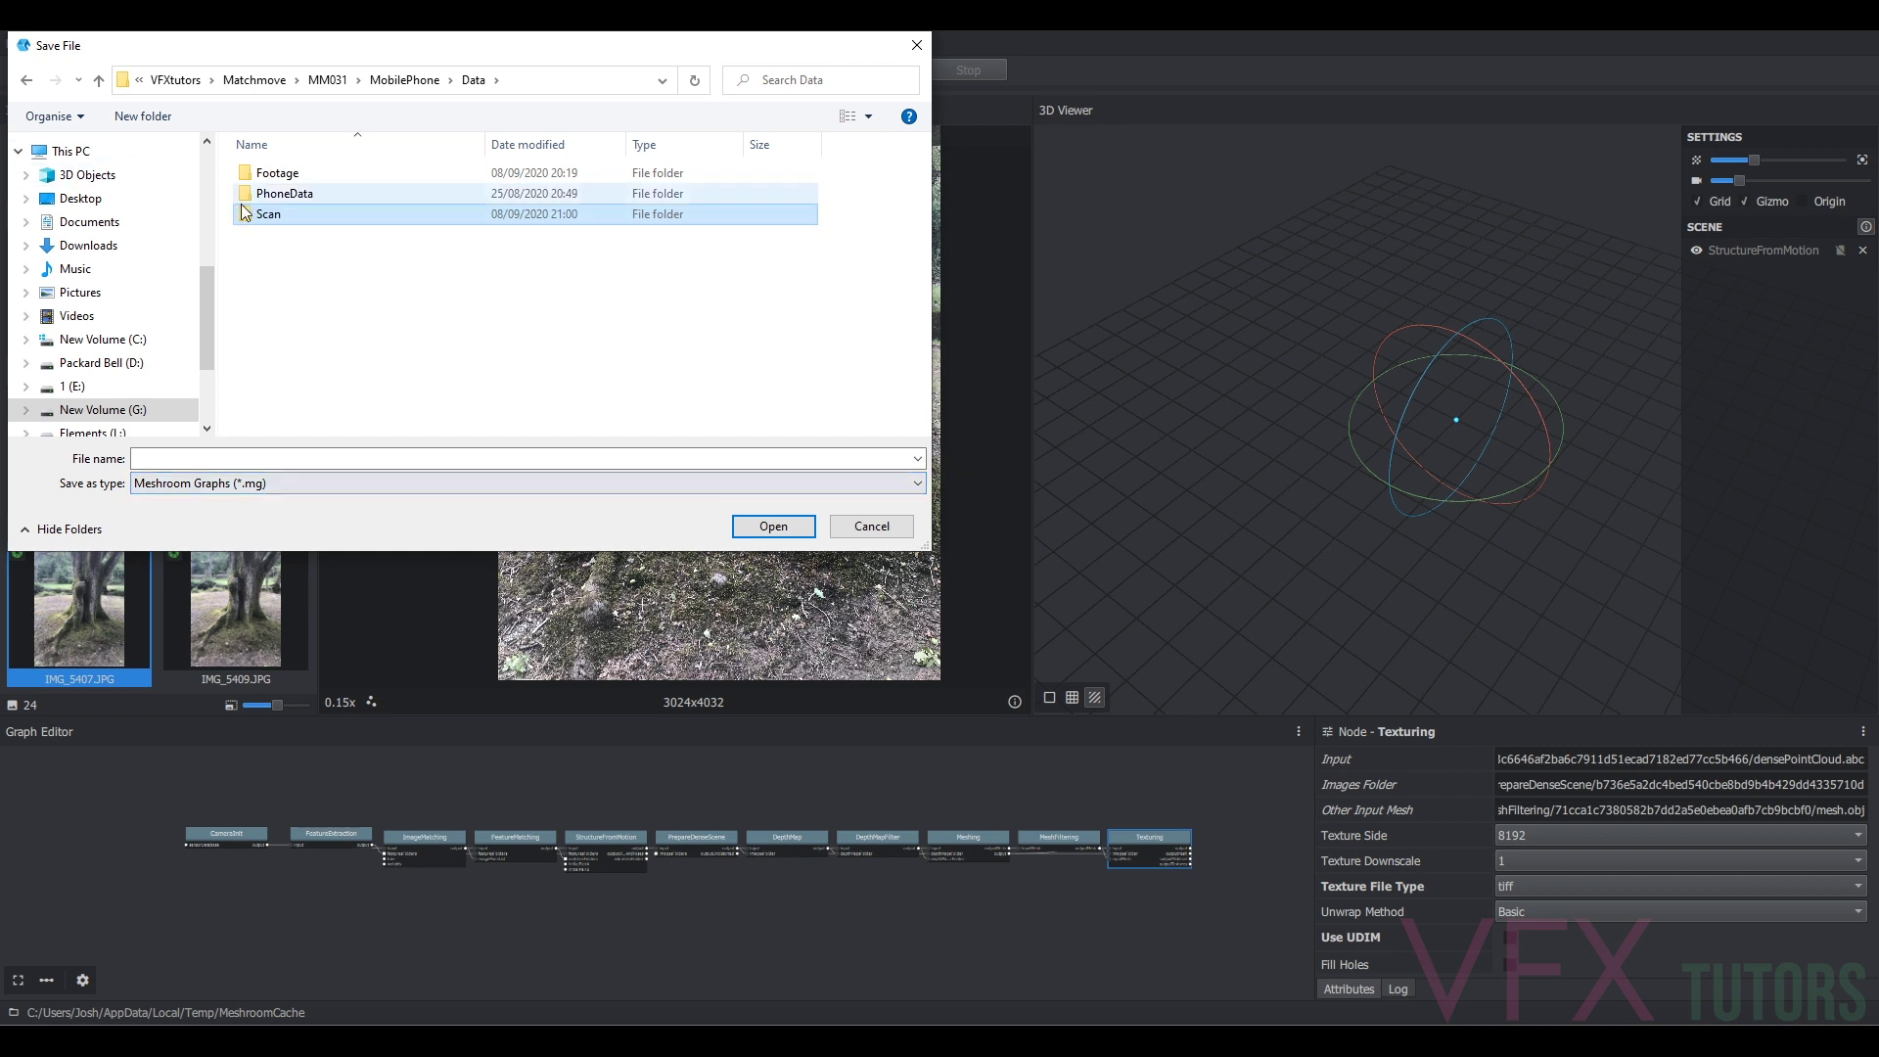
# - Save the project as MobileTreeScan_v001 in the Scan folder and start computing the reconstruction
pyautogui.doubleClick(262, 215)
pyautogui.click(209, 455)
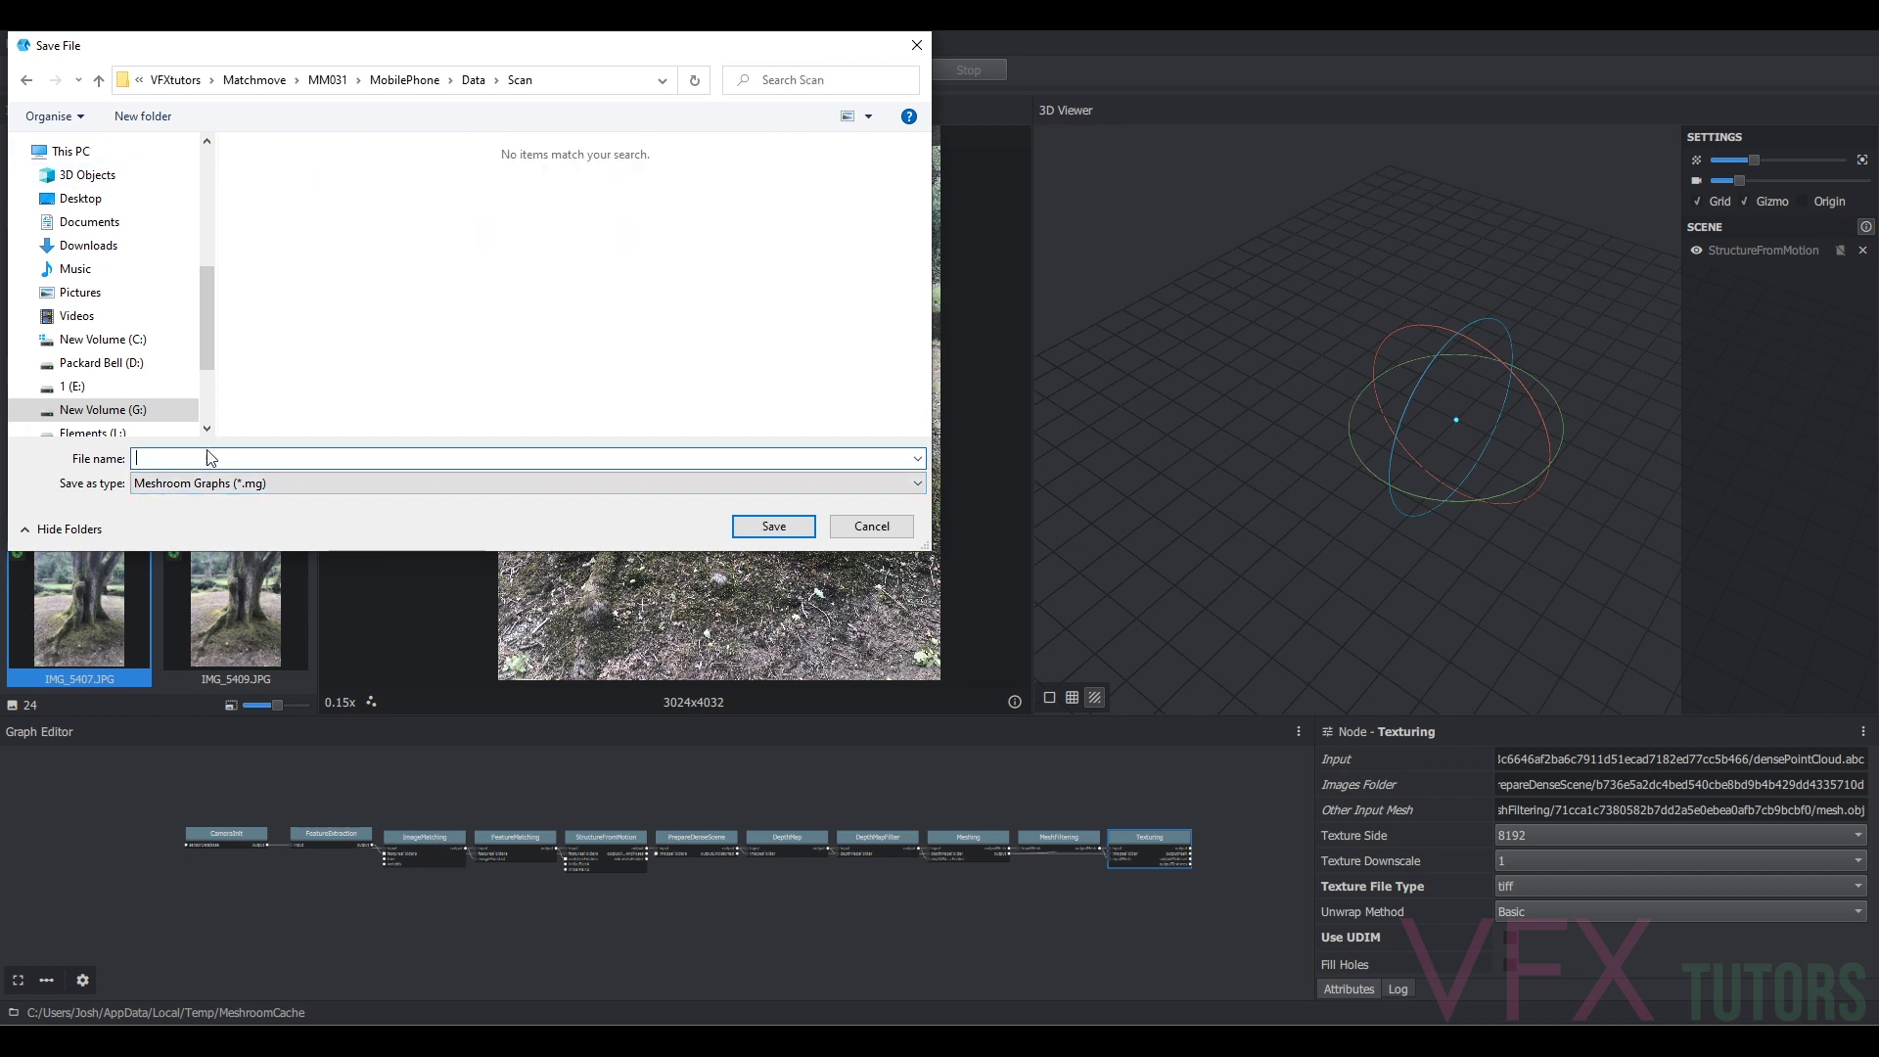
pyautogui.write('MobileTreeScan_v001')
pyautogui.click(782, 528)
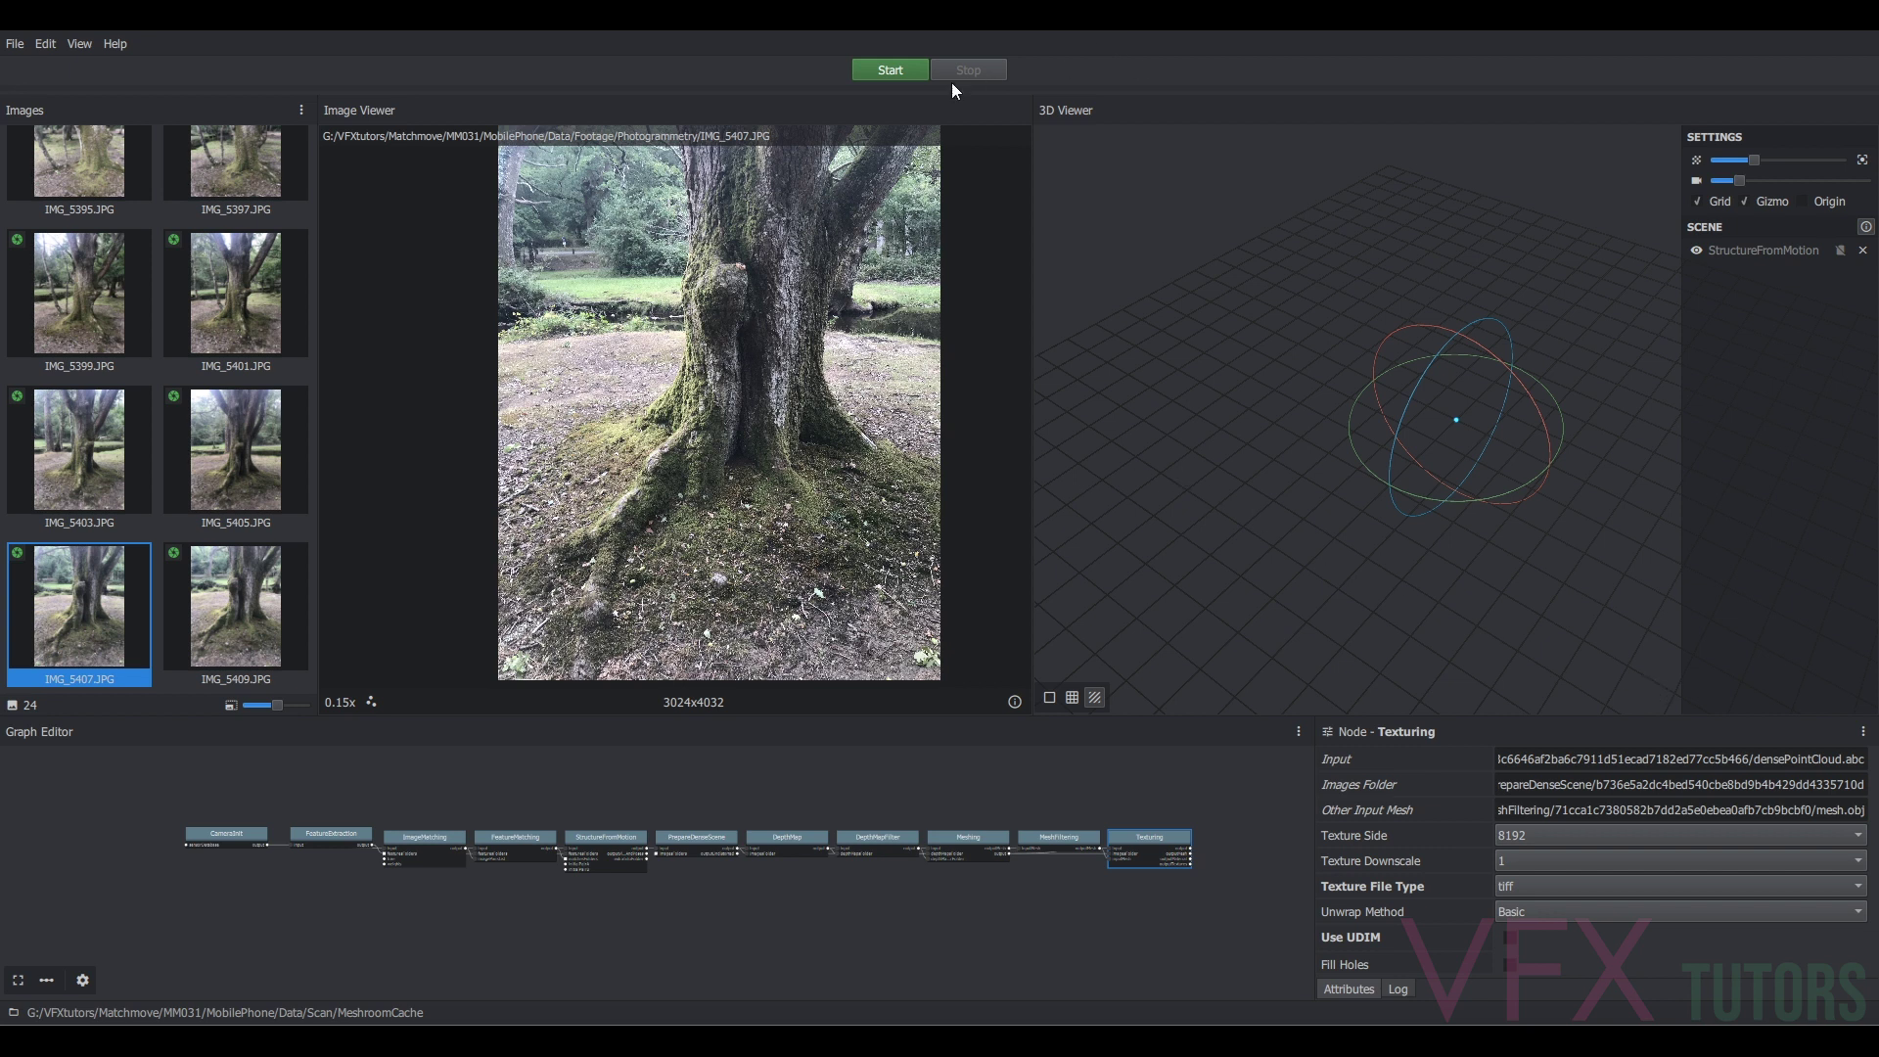
pyautogui.click(893, 68)
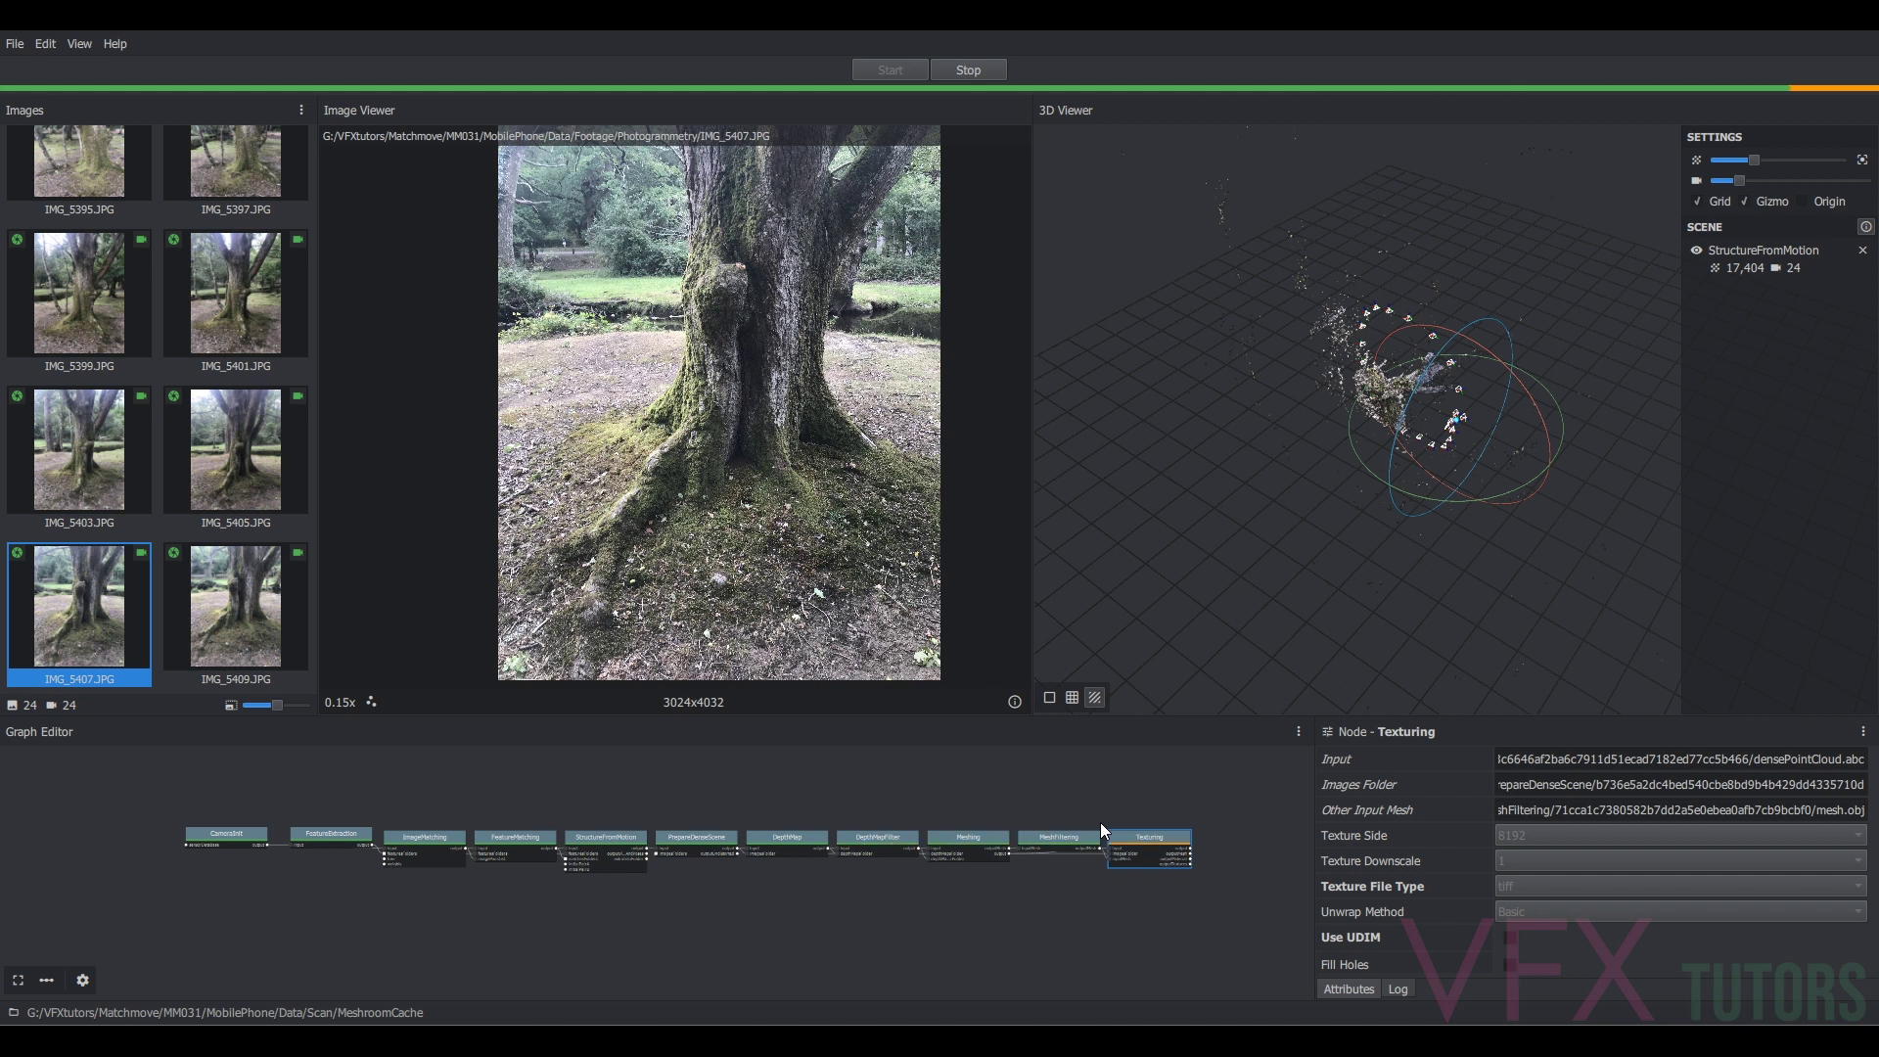
# - Select the FeatureExtraction node and examine the reconstructed tree point cloud and camera positions from several angles
pyautogui.click(331, 834)
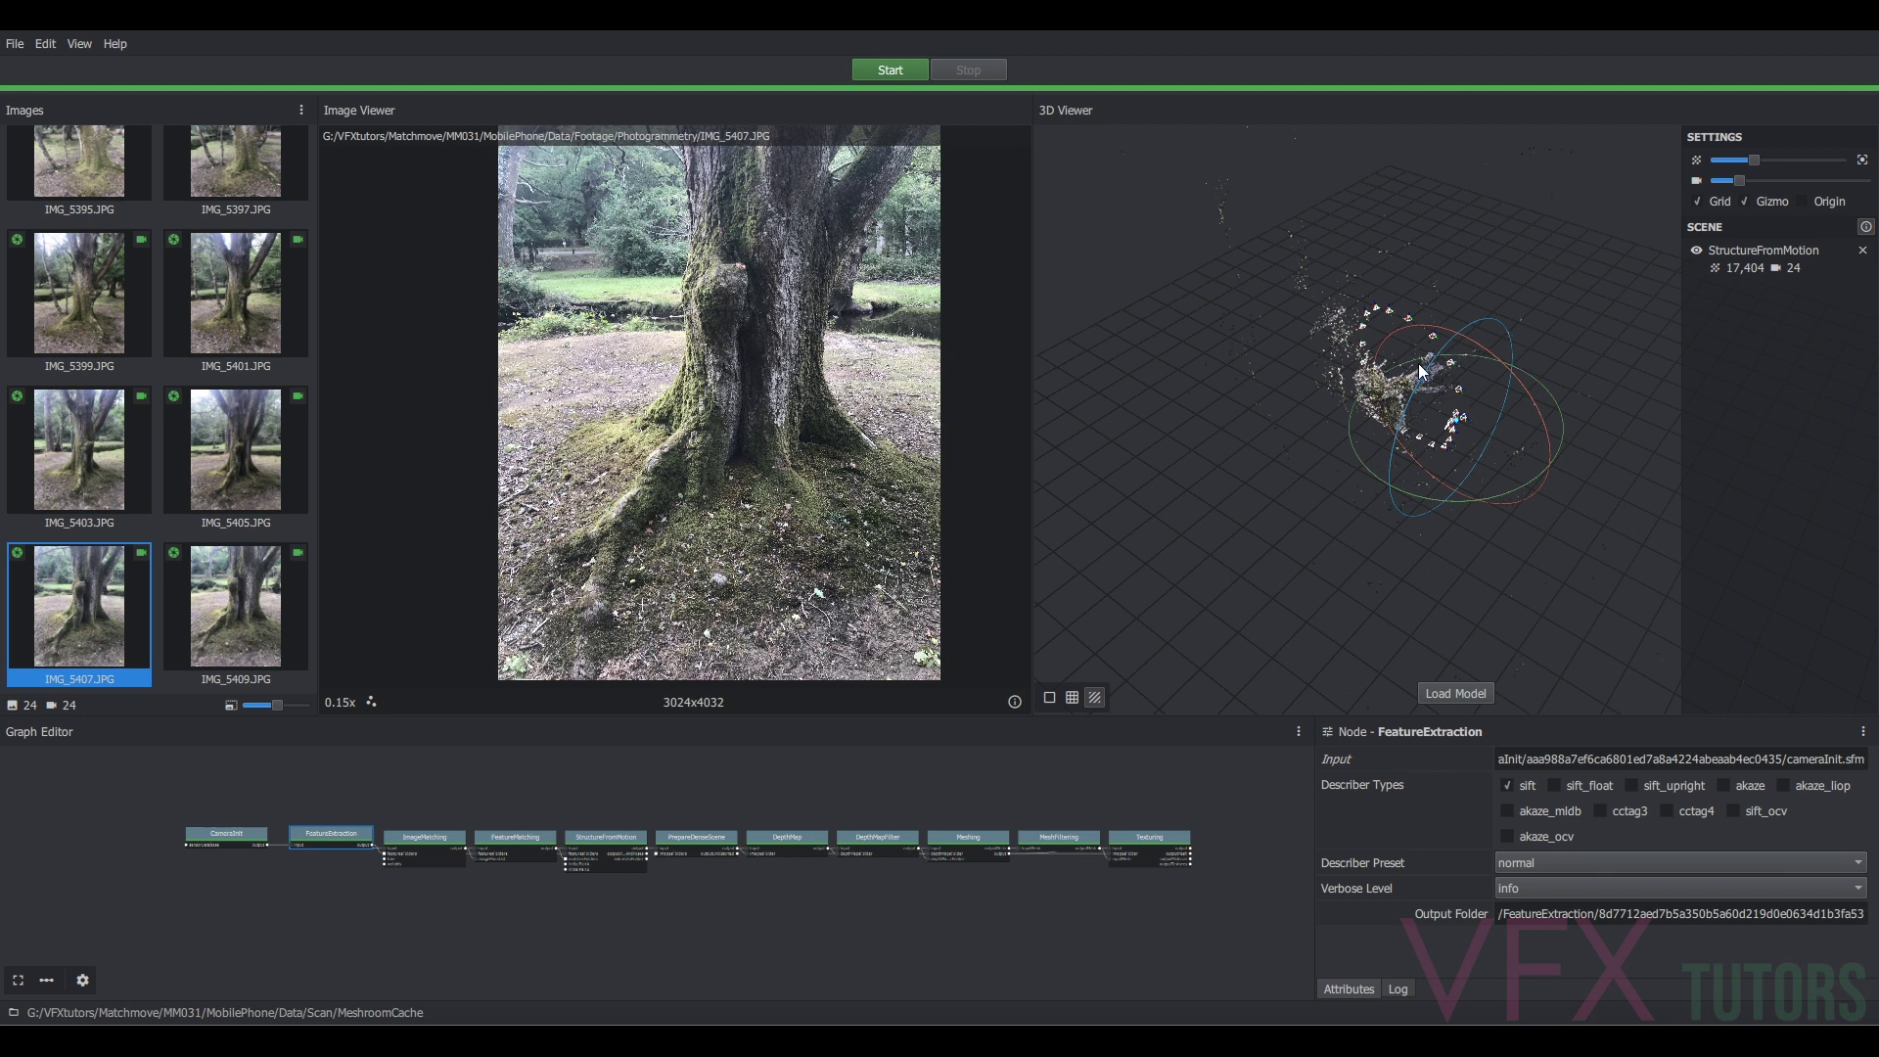
pyautogui.moveTo(1420, 369); pyautogui.dragTo(1311, 460)
pyautogui.scroll(5, 1485, 470)
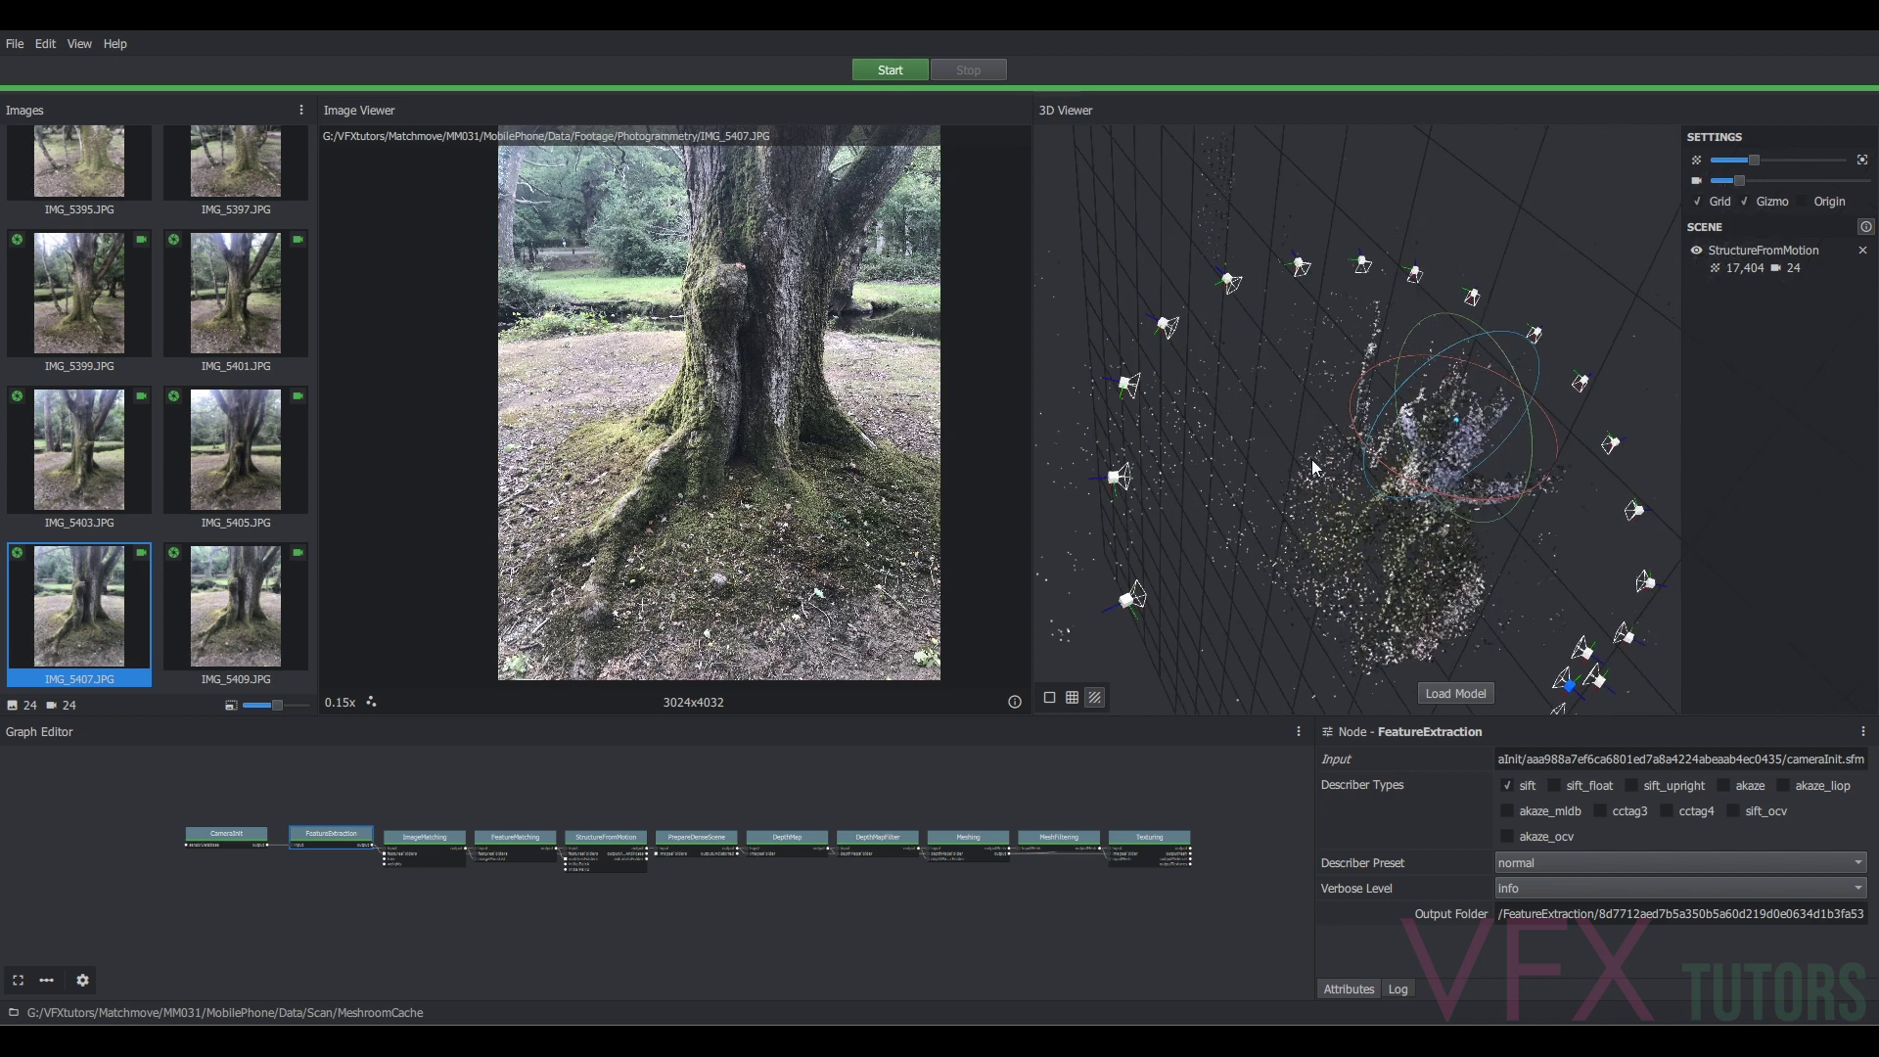
pyautogui.moveTo(1480, 456); pyautogui.dragTo(1706, 478)
pyautogui.moveTo(1440, 464); pyautogui.dragTo(1401, 428)
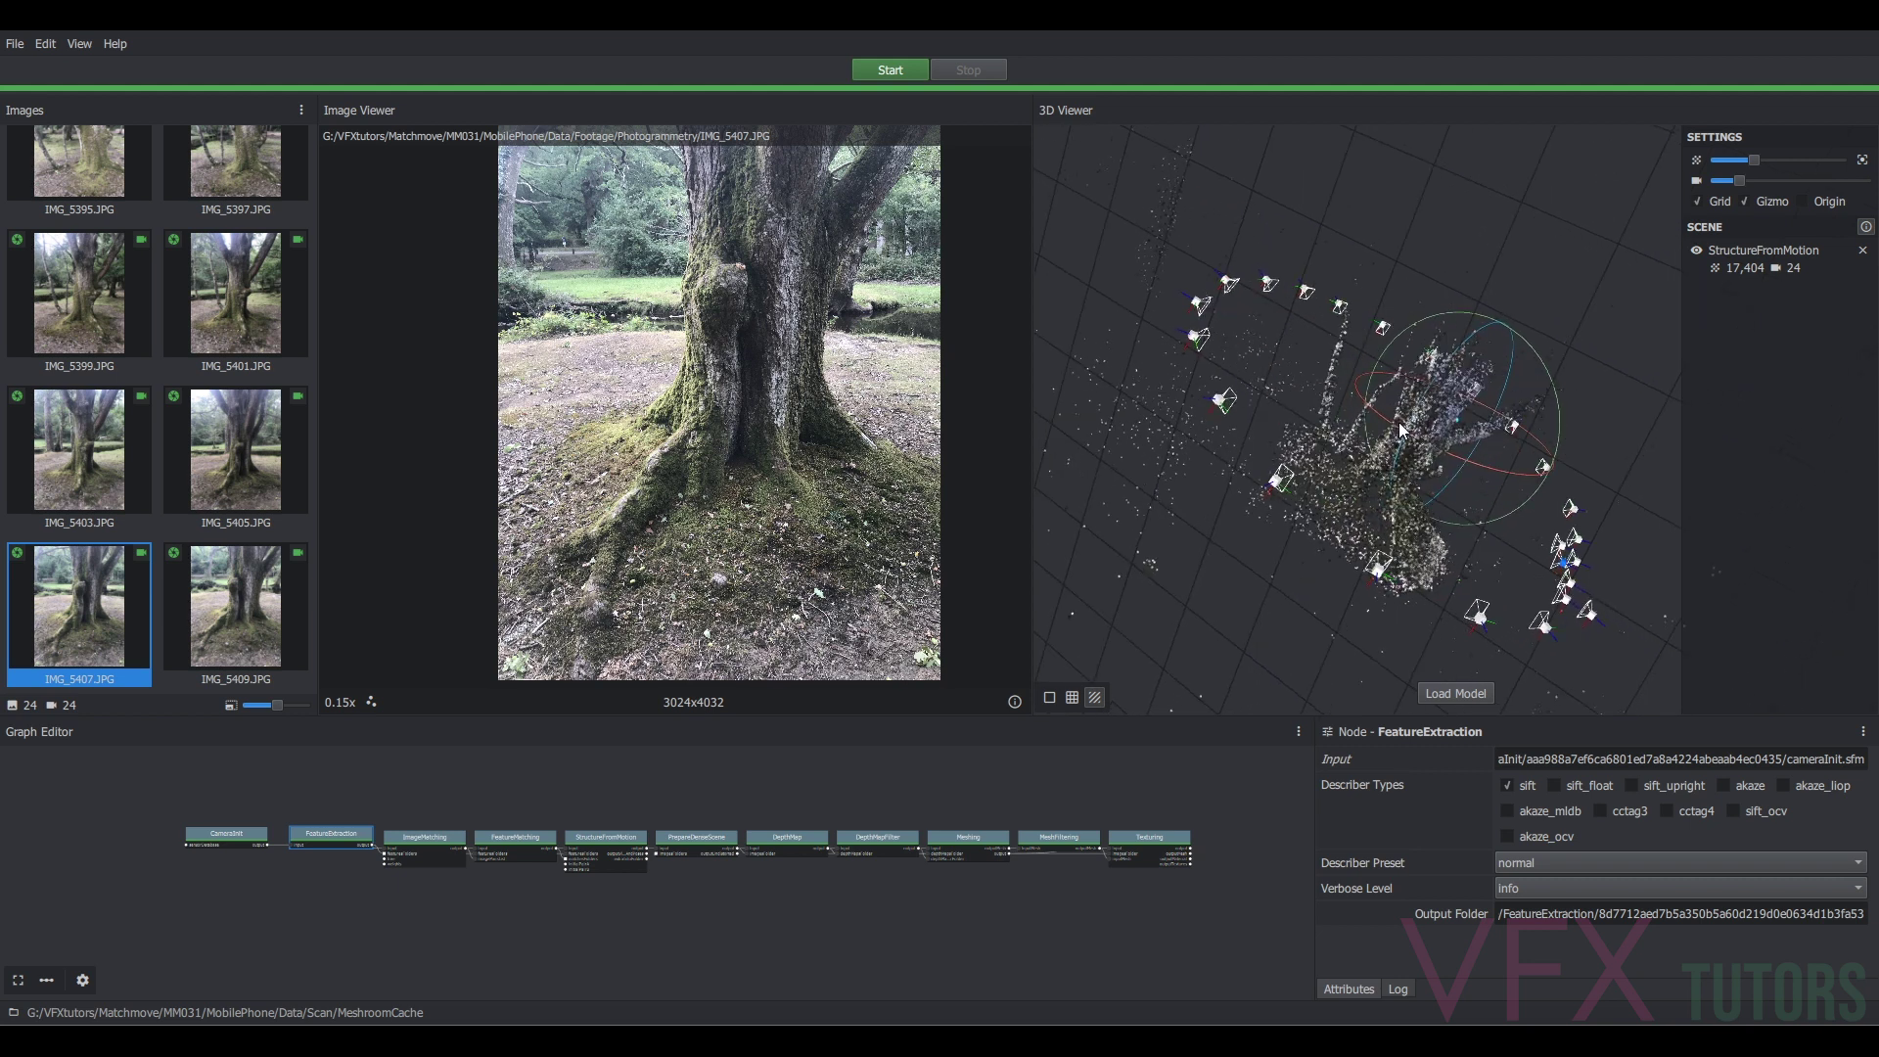
pyautogui.scroll(3, 1493, 384)
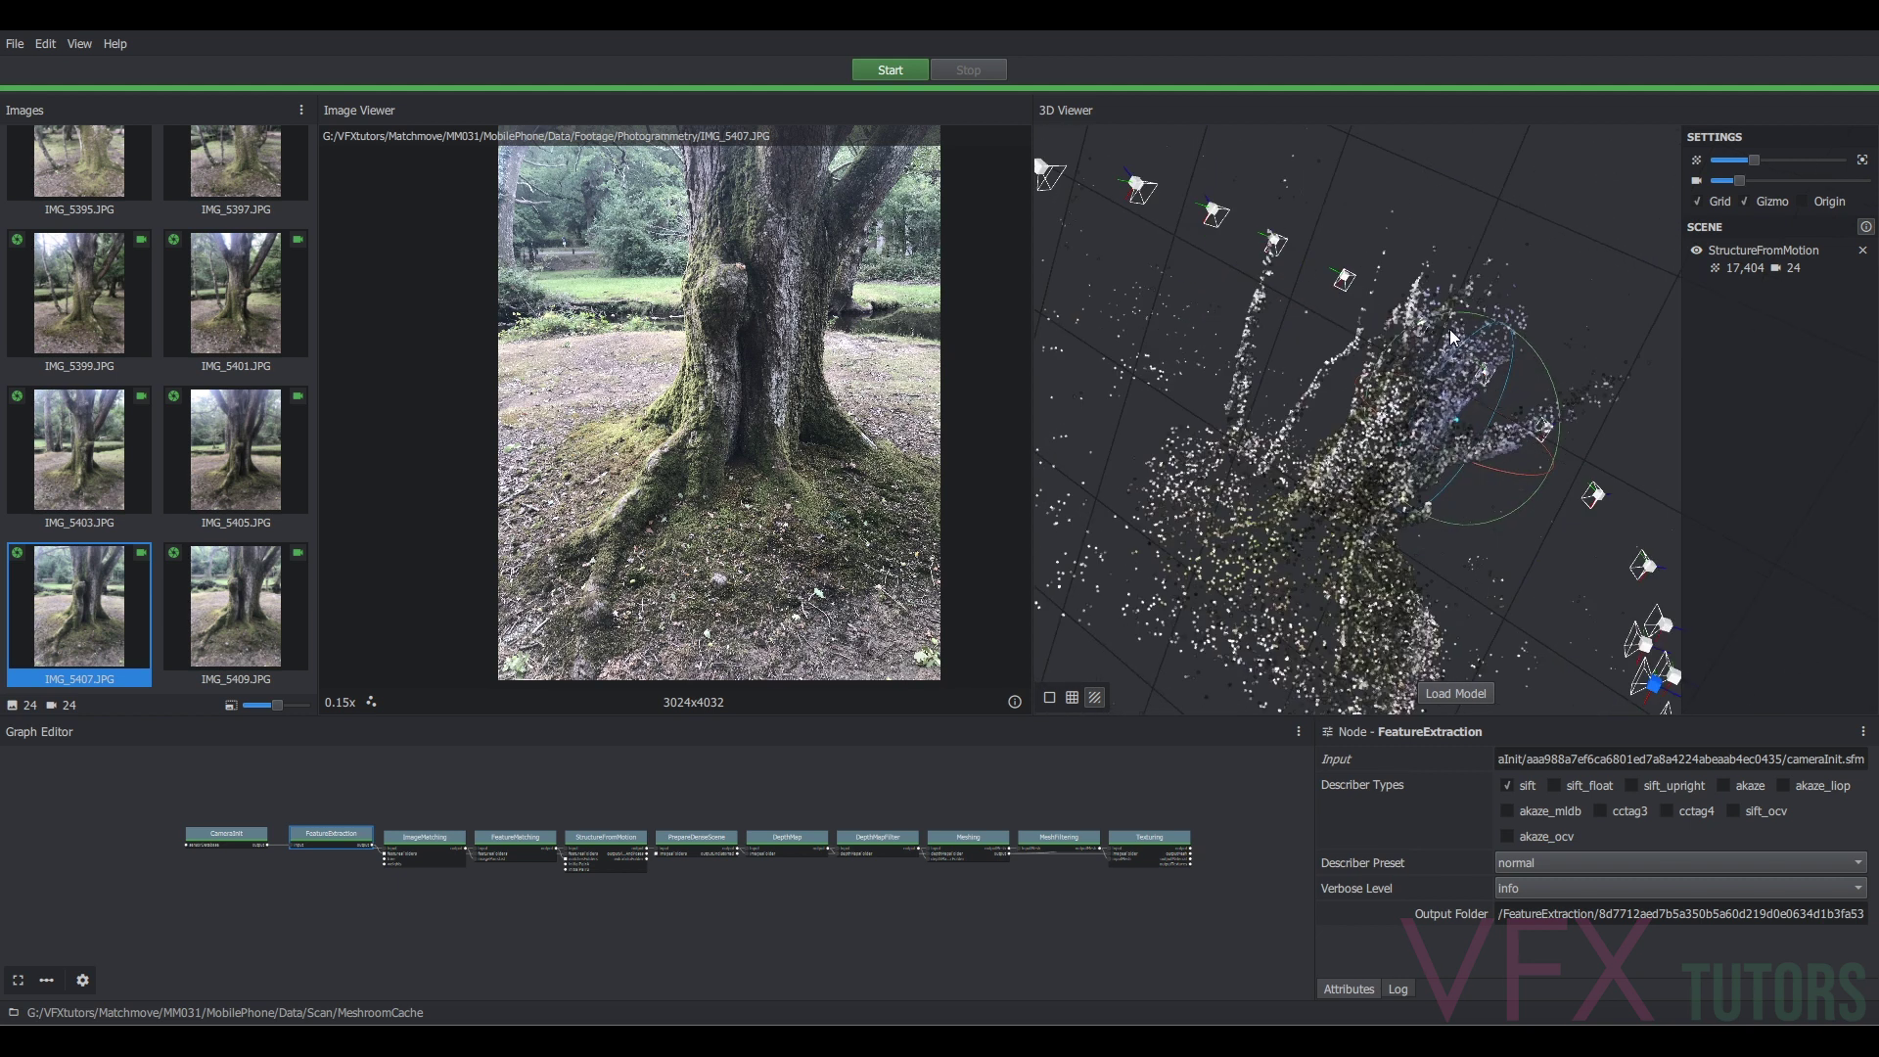
pyautogui.moveTo(1502, 429); pyautogui.dragTo(1339, 468)
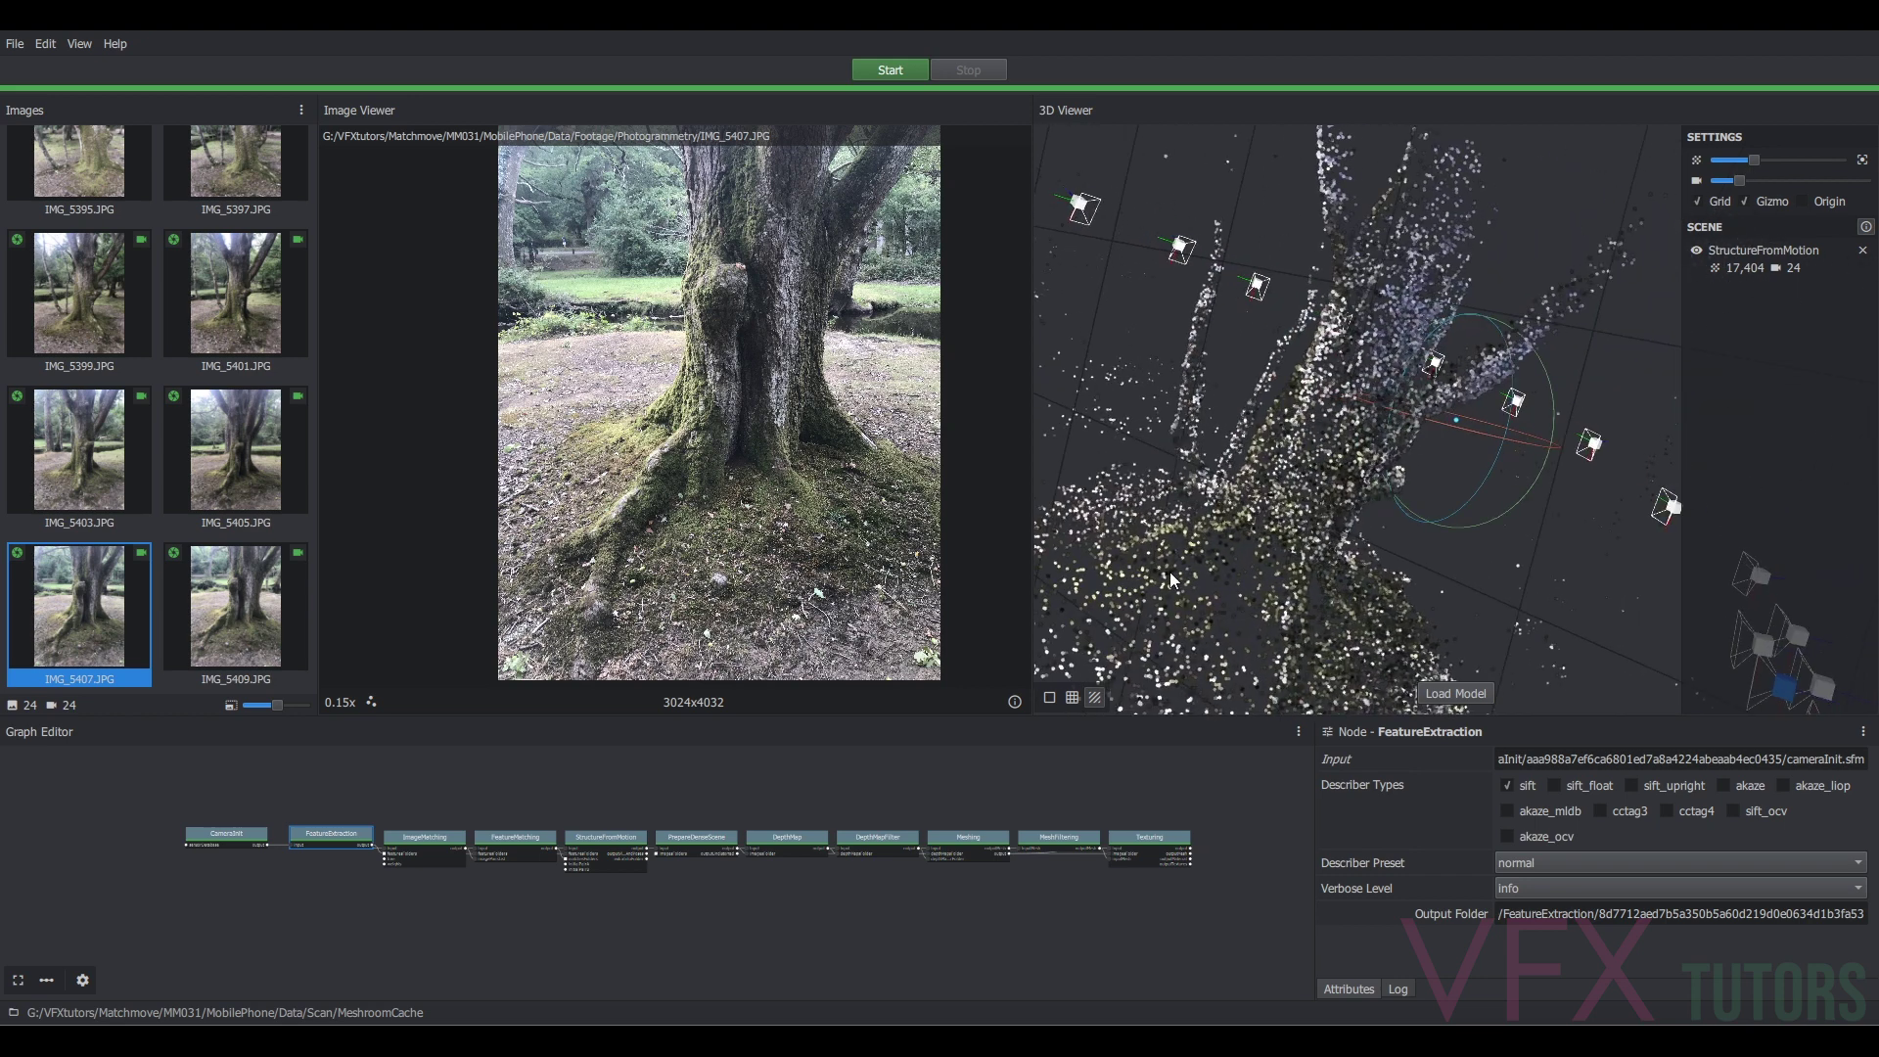
# - Load the textured model into the 3D viewer and inspect its trunk, roots and surrounding ground from several sides
pyautogui.click(1454, 696)
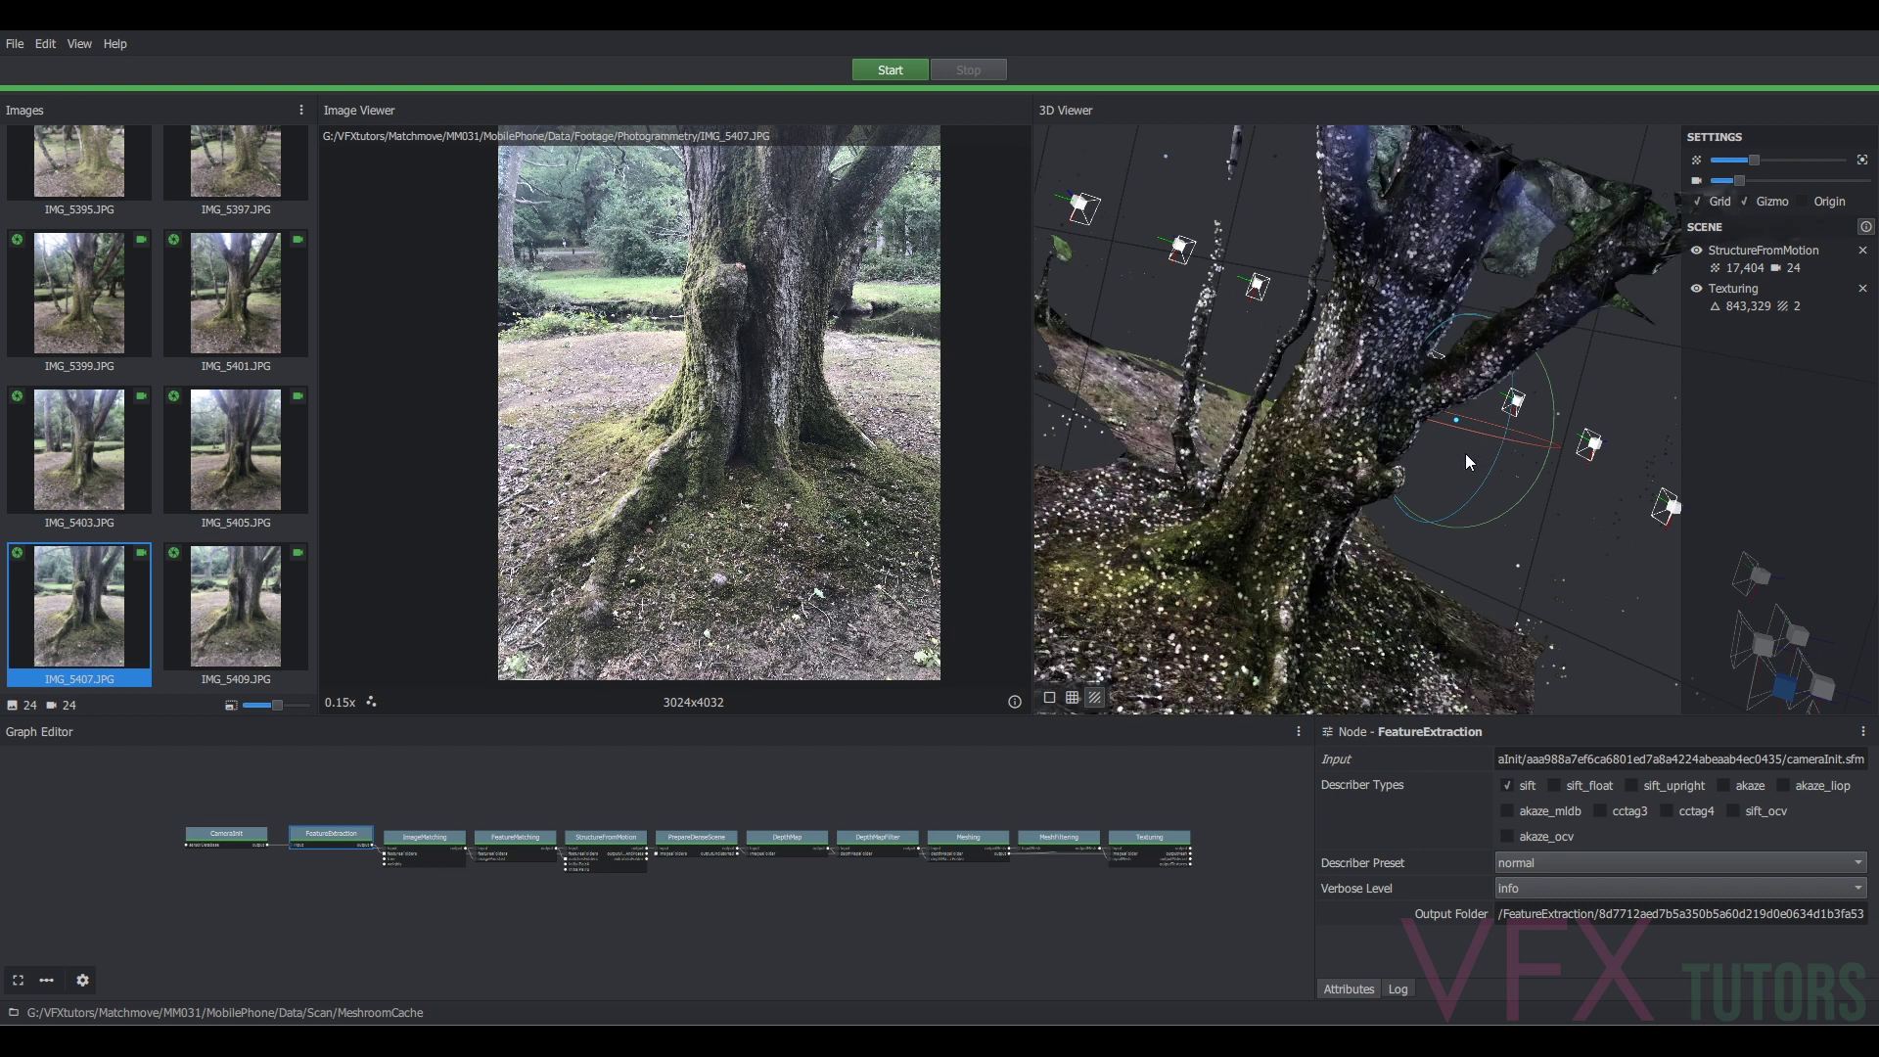
pyautogui.moveTo(1465, 454); pyautogui.dragTo(1383, 443)
pyautogui.moveTo(1352, 507); pyautogui.dragTo(1145, 338)
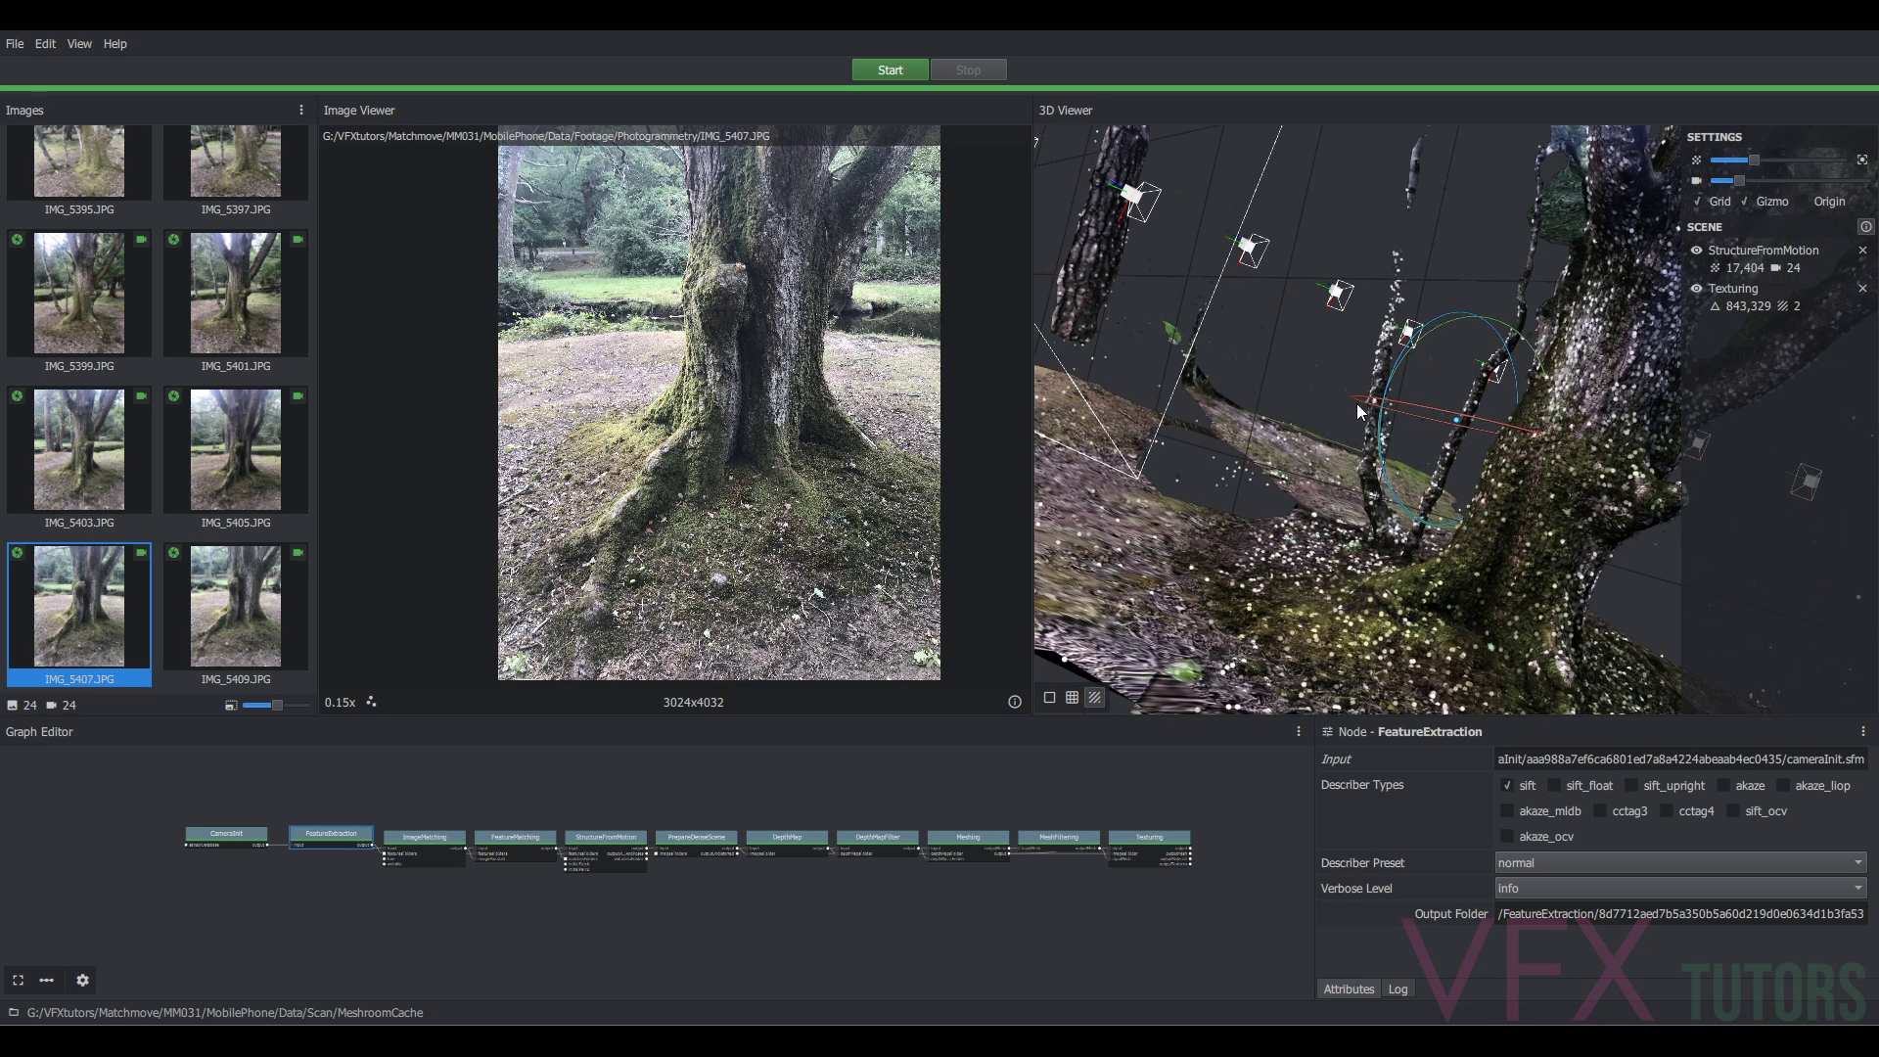
pyautogui.moveTo(1357, 405); pyautogui.dragTo(1224, 312)
pyautogui.moveTo(1448, 297); pyautogui.dragTo(1277, 357)
pyautogui.moveTo(1435, 404); pyautogui.dragTo(1551, 525)
pyautogui.scroll(3, 1571, 515)
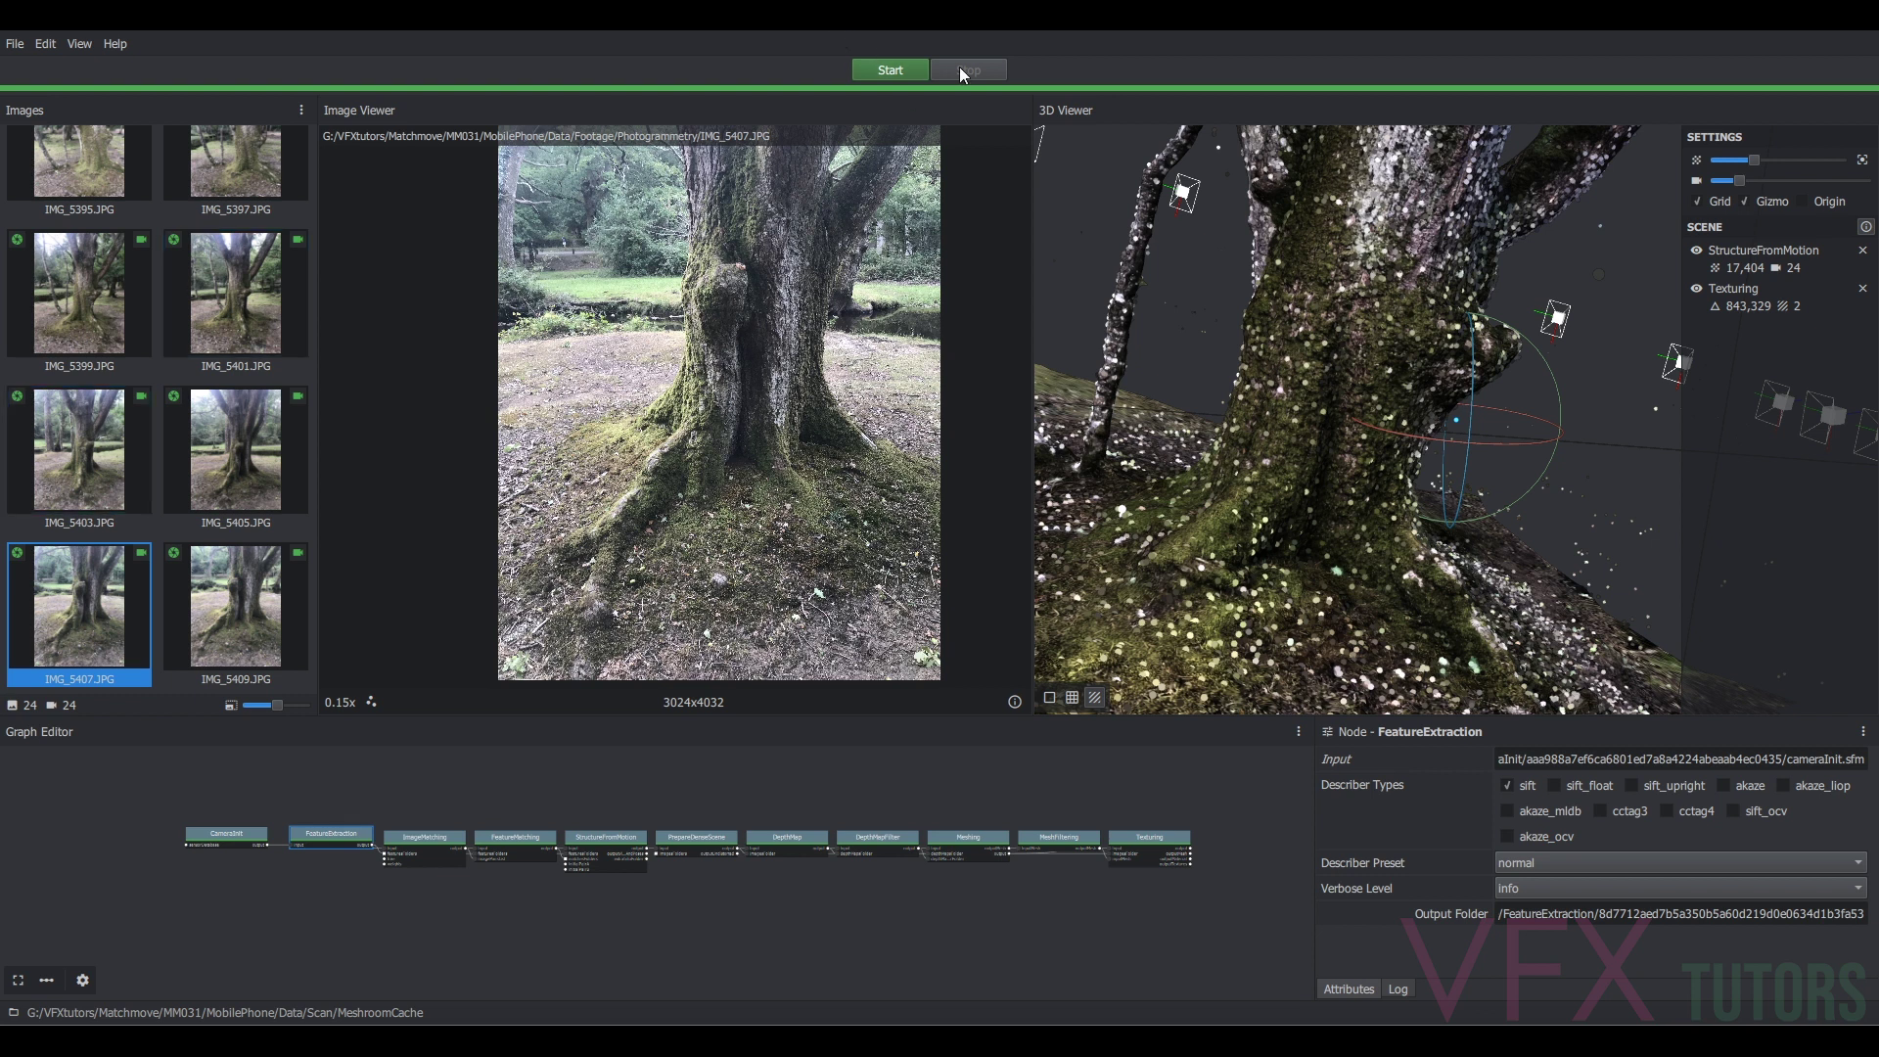
pyautogui.moveTo(1344, 496); pyautogui.dragTo(1425, 475)
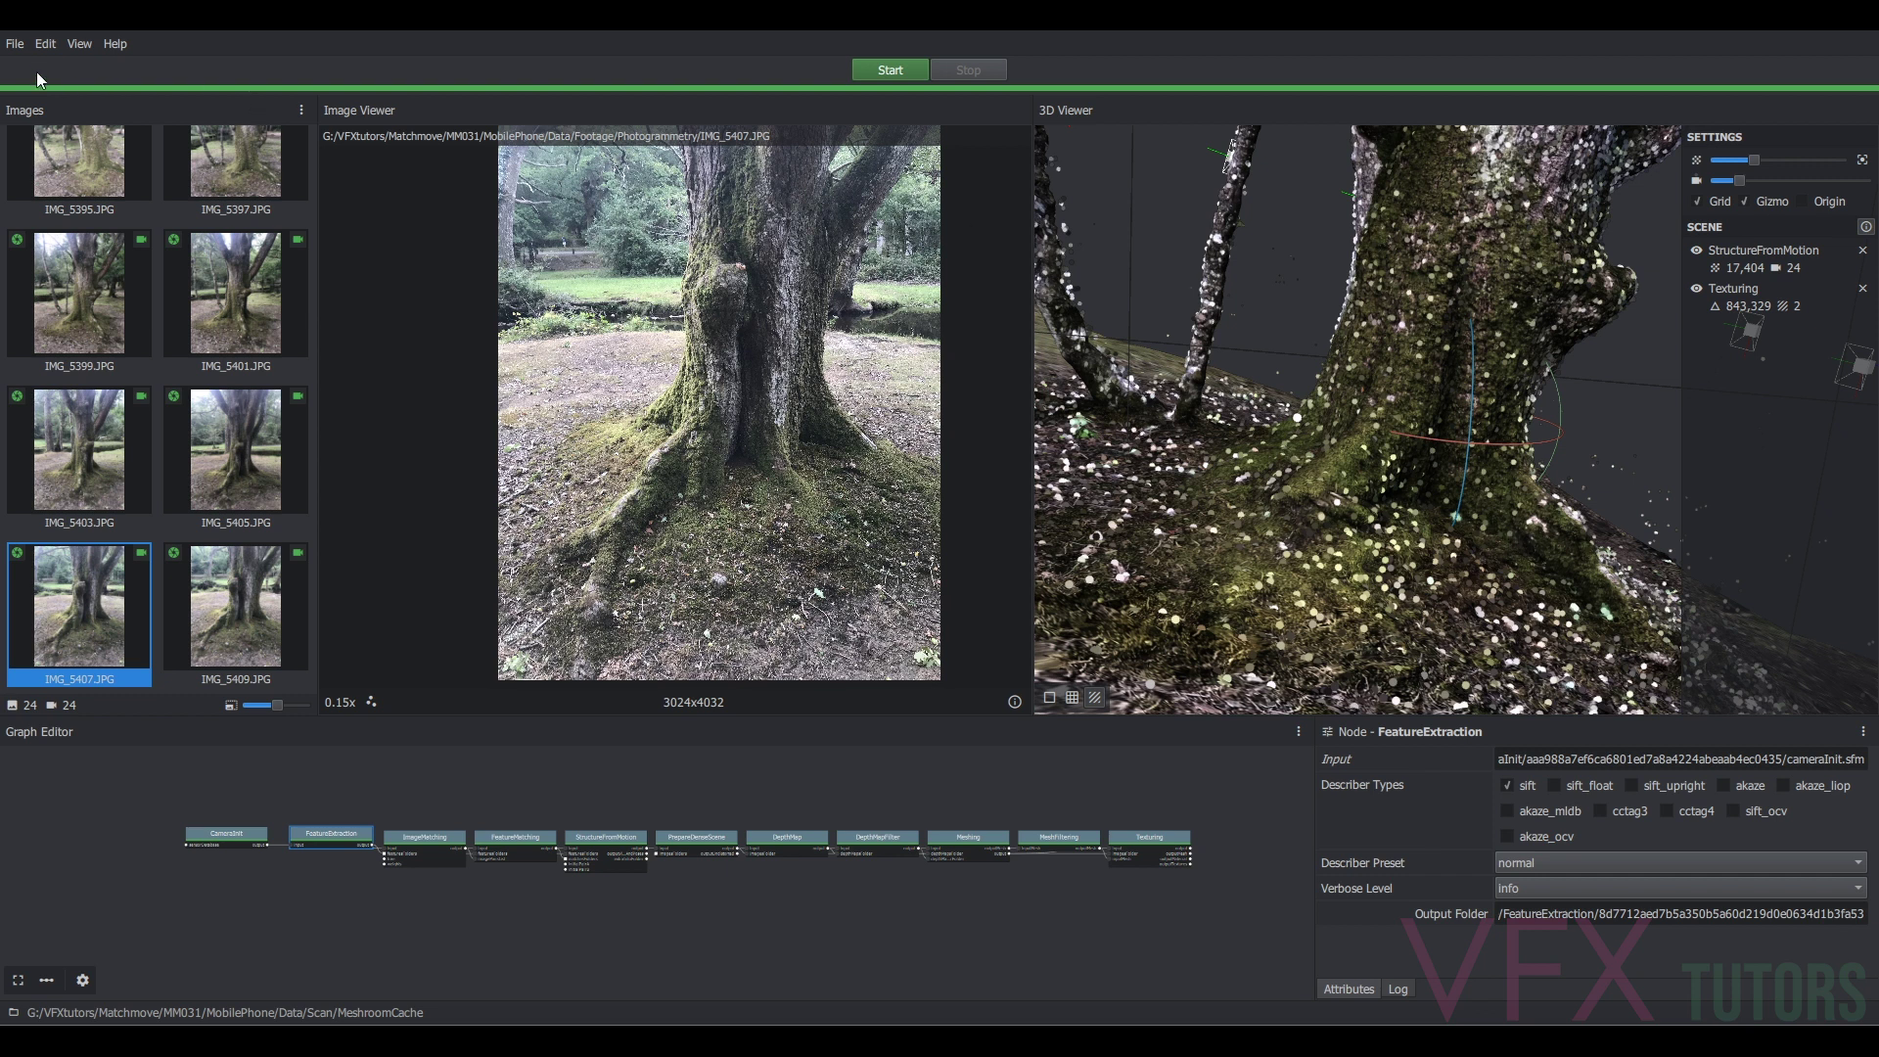
# - Save the computed project as a new version, MobileTreeScan_v002, in the Scan folder
pyautogui.click(15, 43)
pyautogui.click(93, 145)
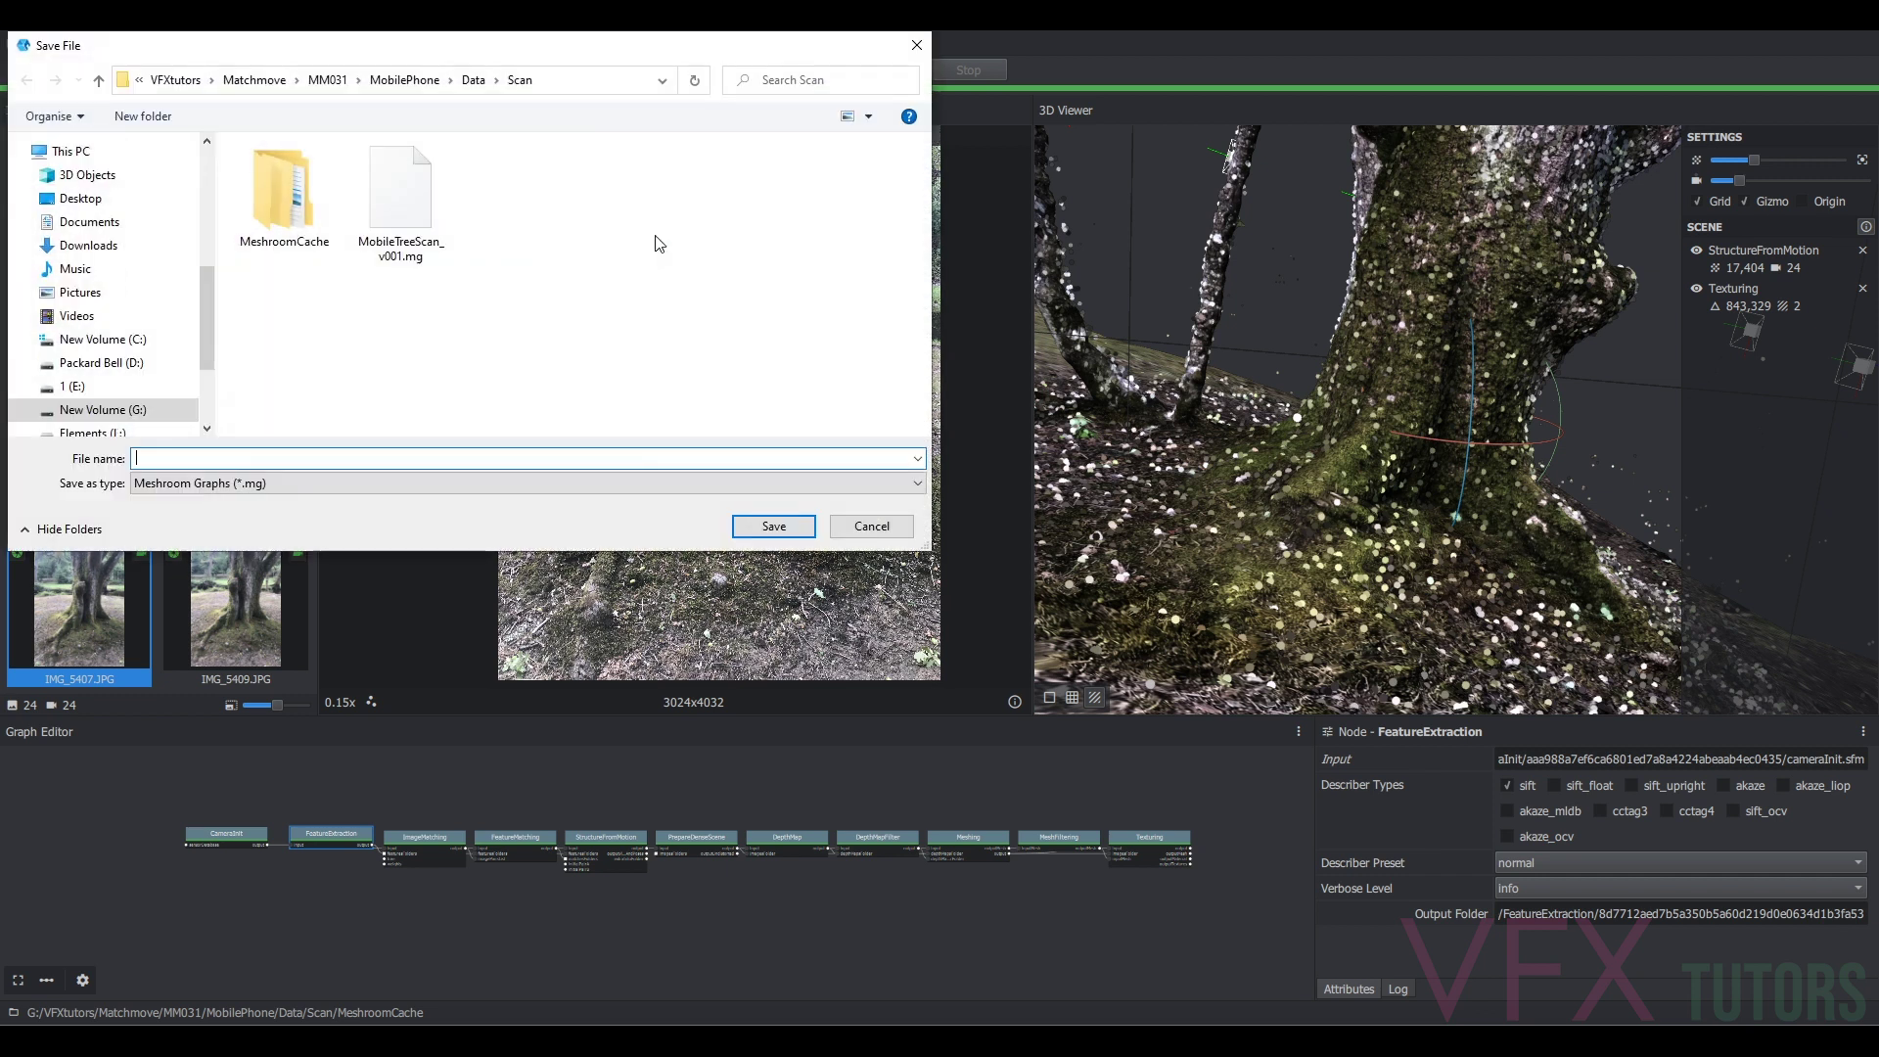
pyautogui.click(422, 238)
pyautogui.doubleClick(247, 457)
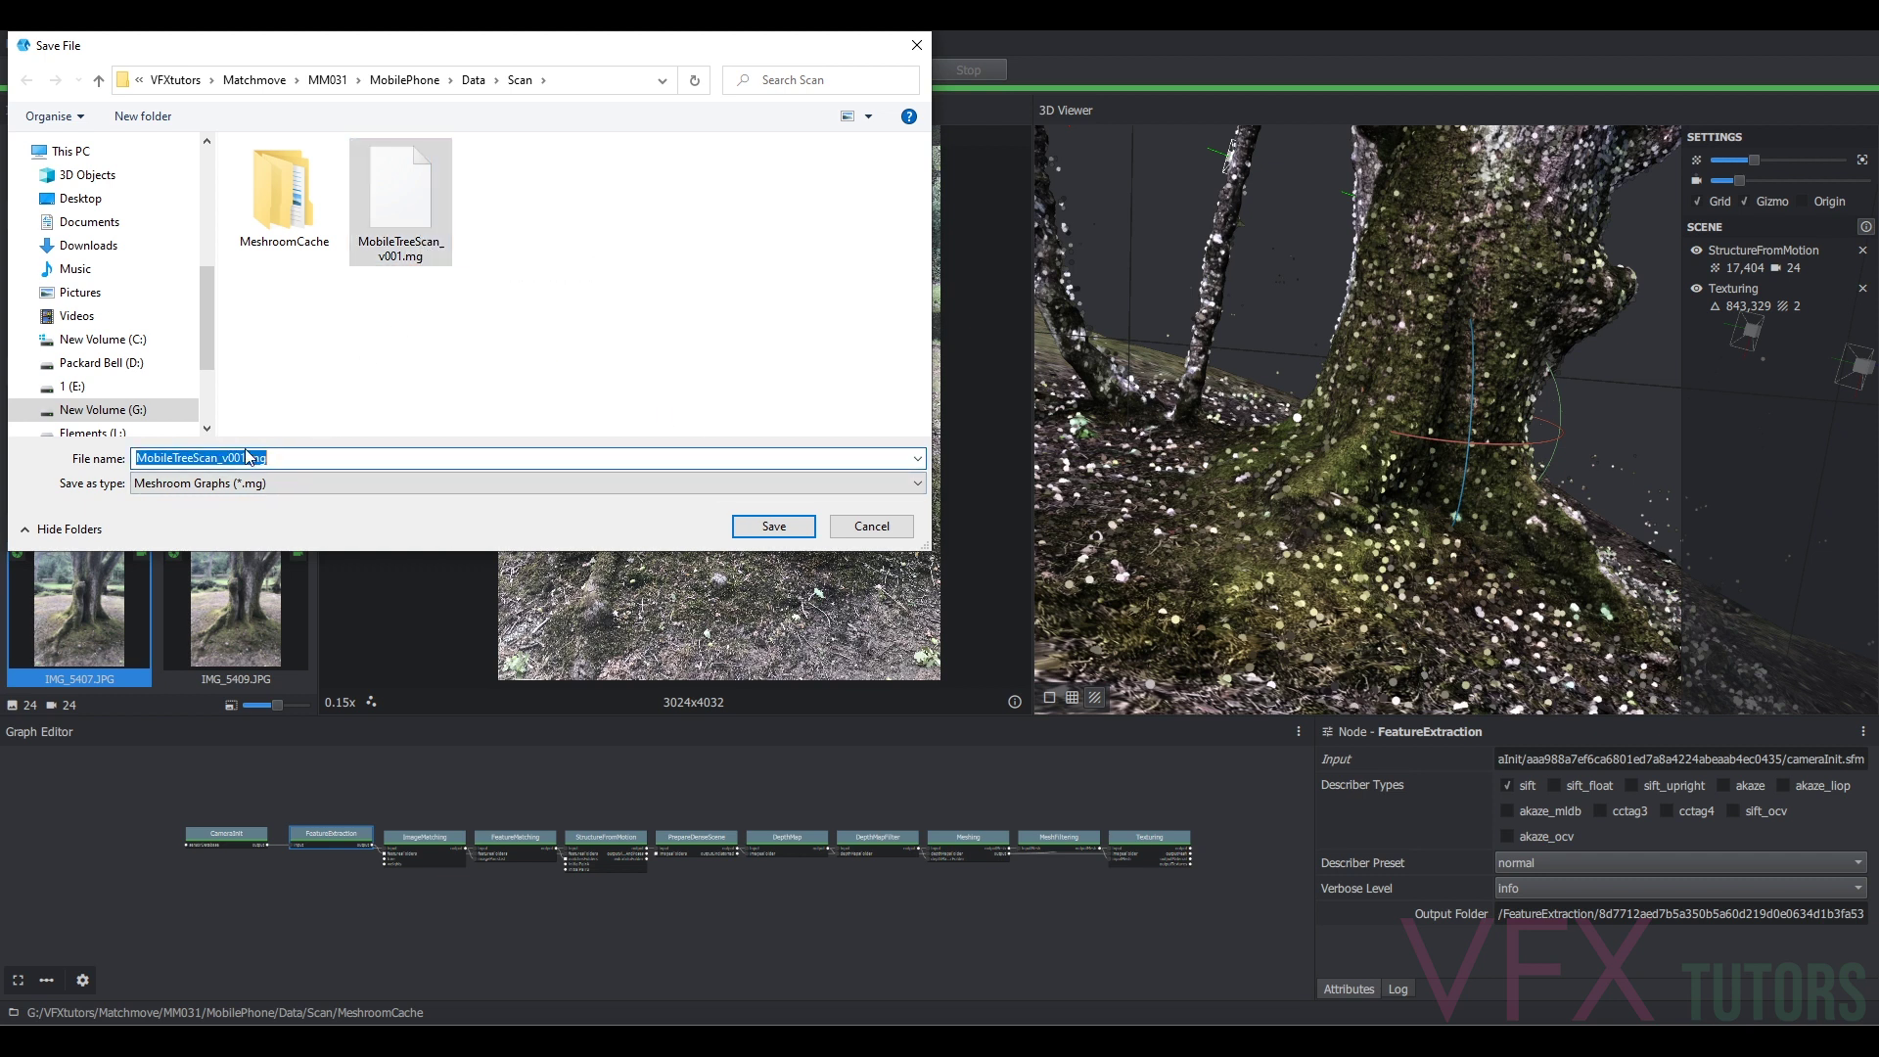
pyautogui.moveTo(288, 461); pyautogui.dragTo(242, 450)
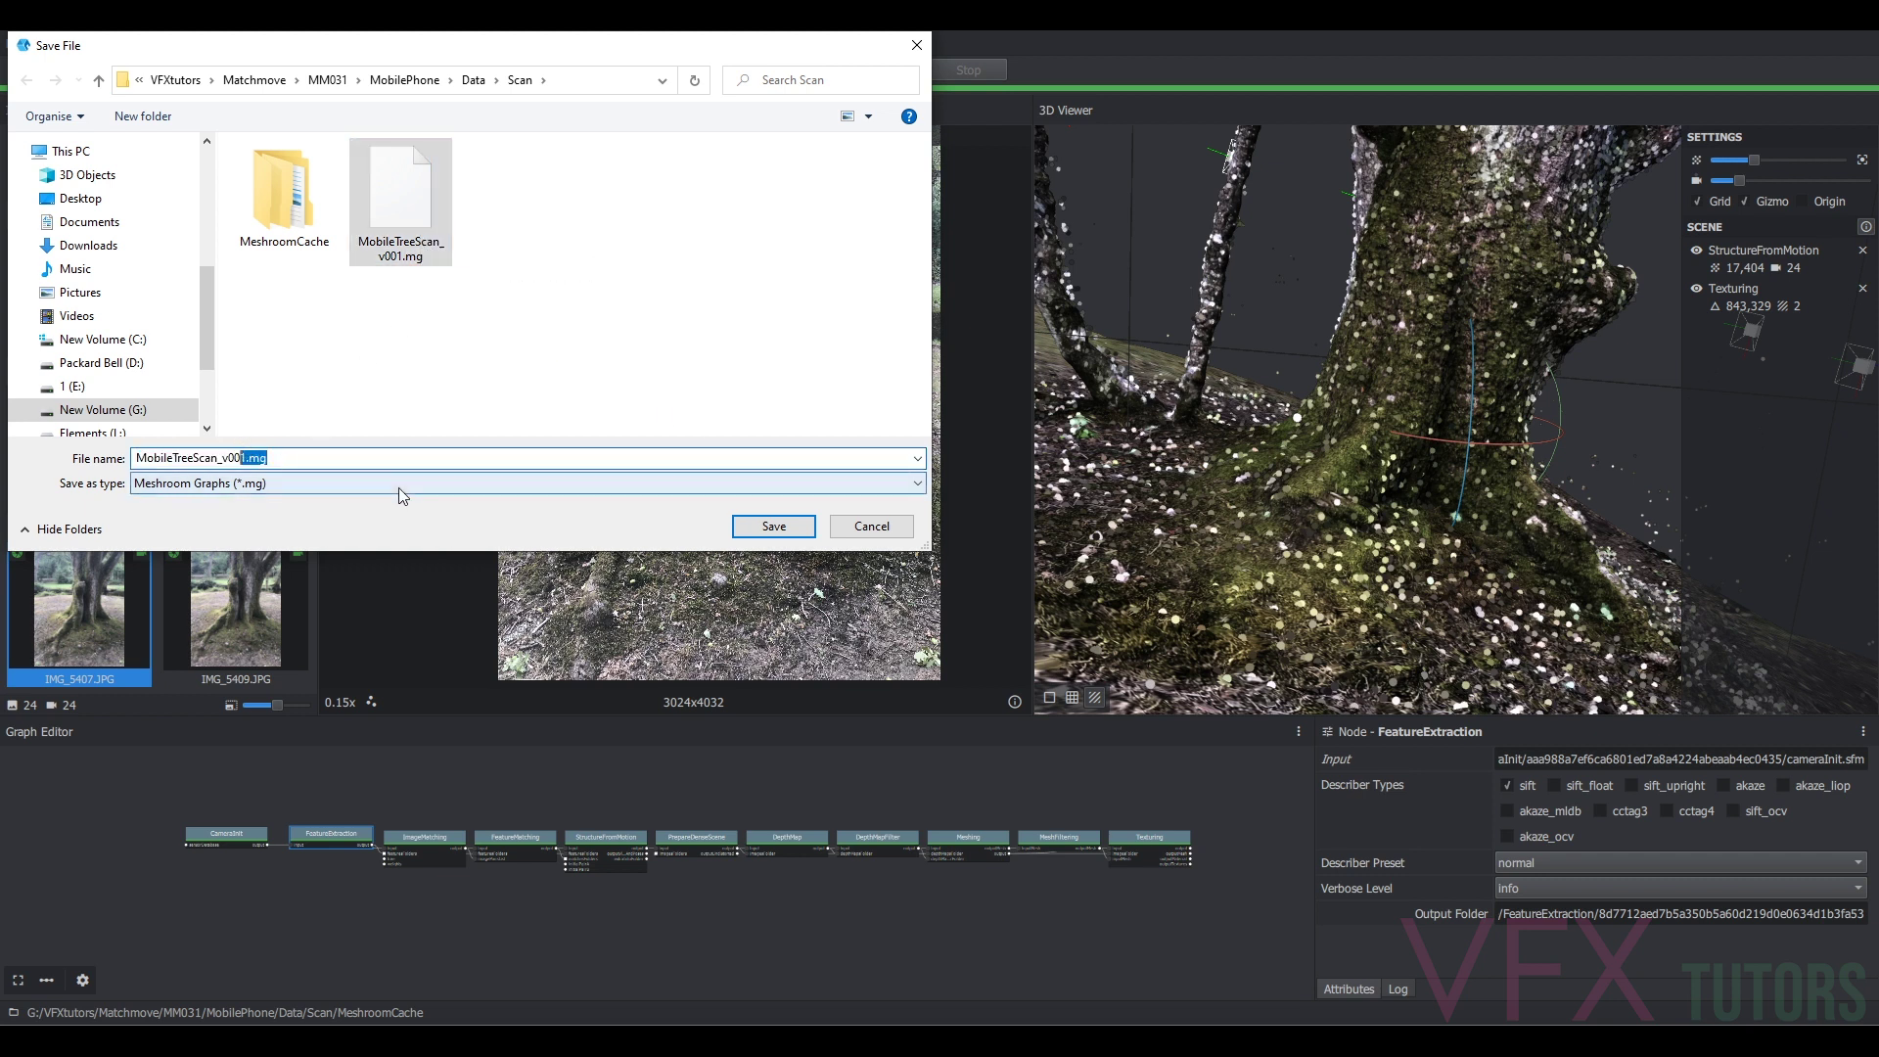
pyautogui.write('2')
pyautogui.click(773, 526)
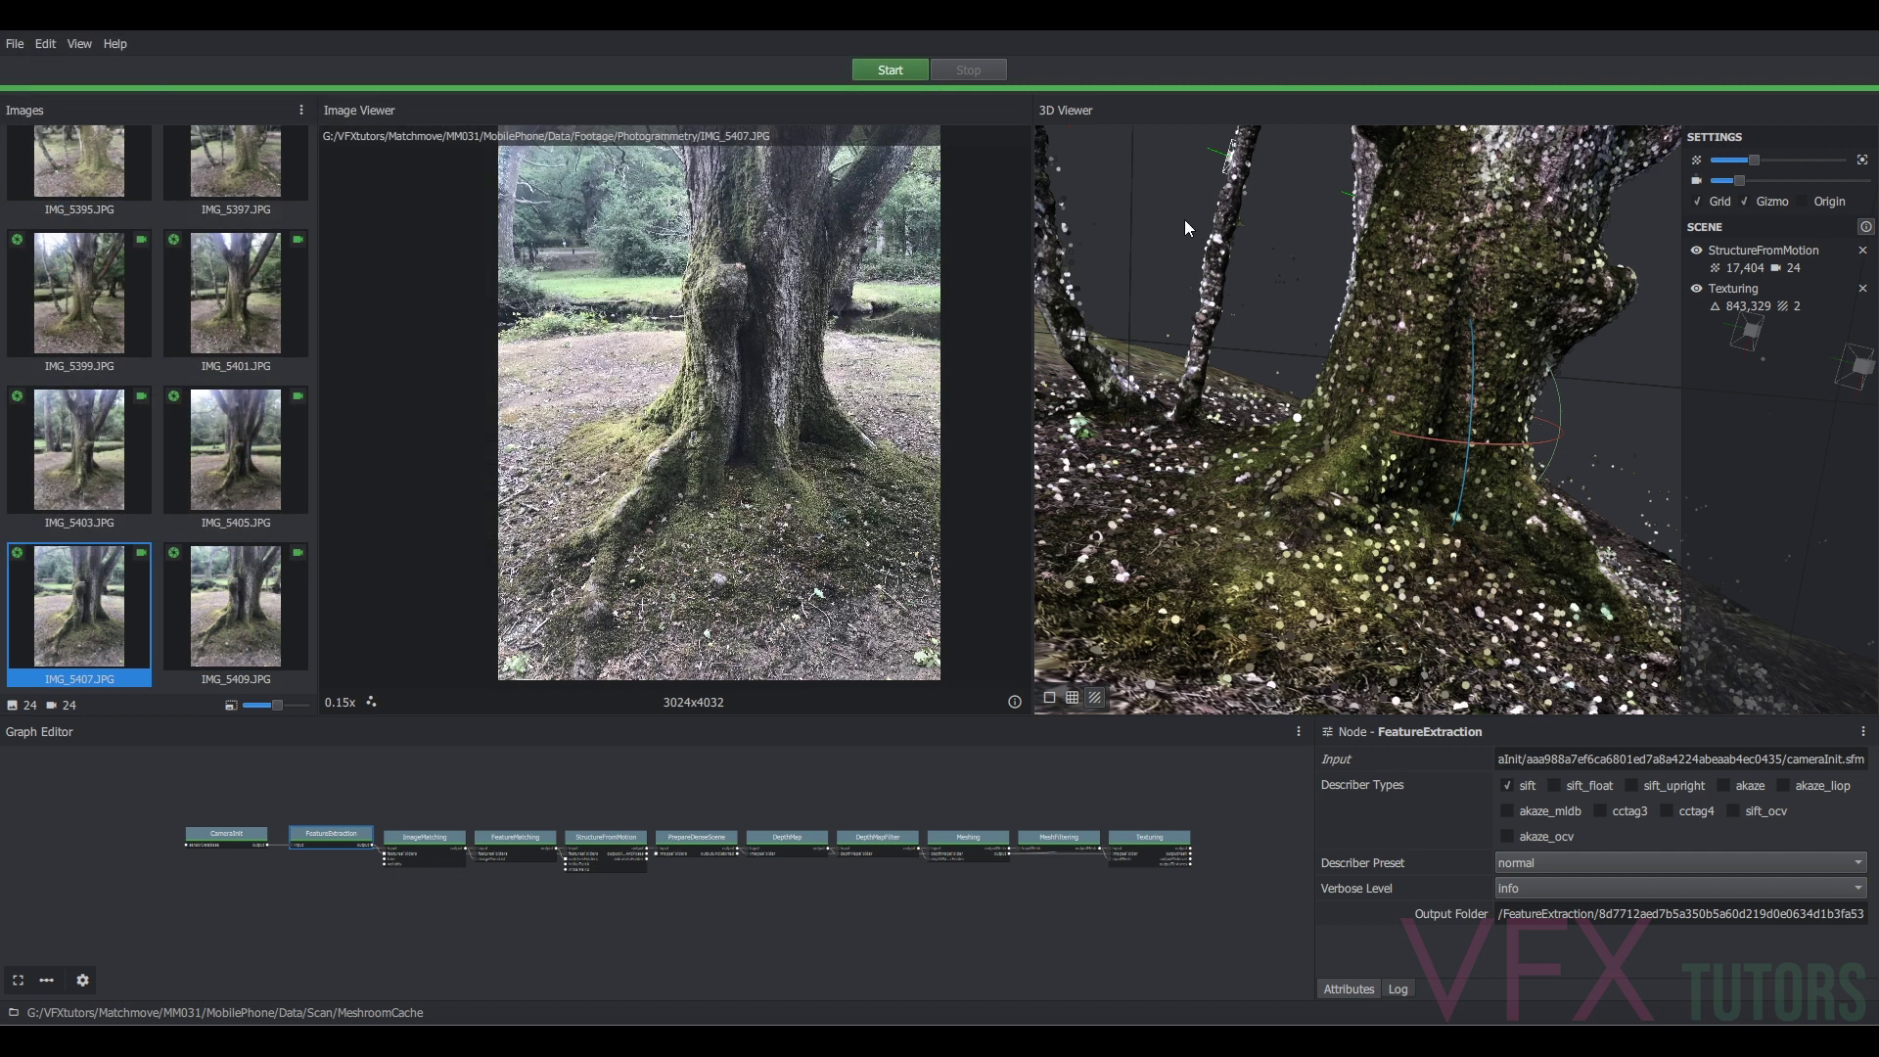
# - Switch to File Explorer and open the MeshroomCache folder inside MobilePhone/Data/Scan
pyautogui.moveTo(1481, 397); pyautogui.dragTo(1422, 390)
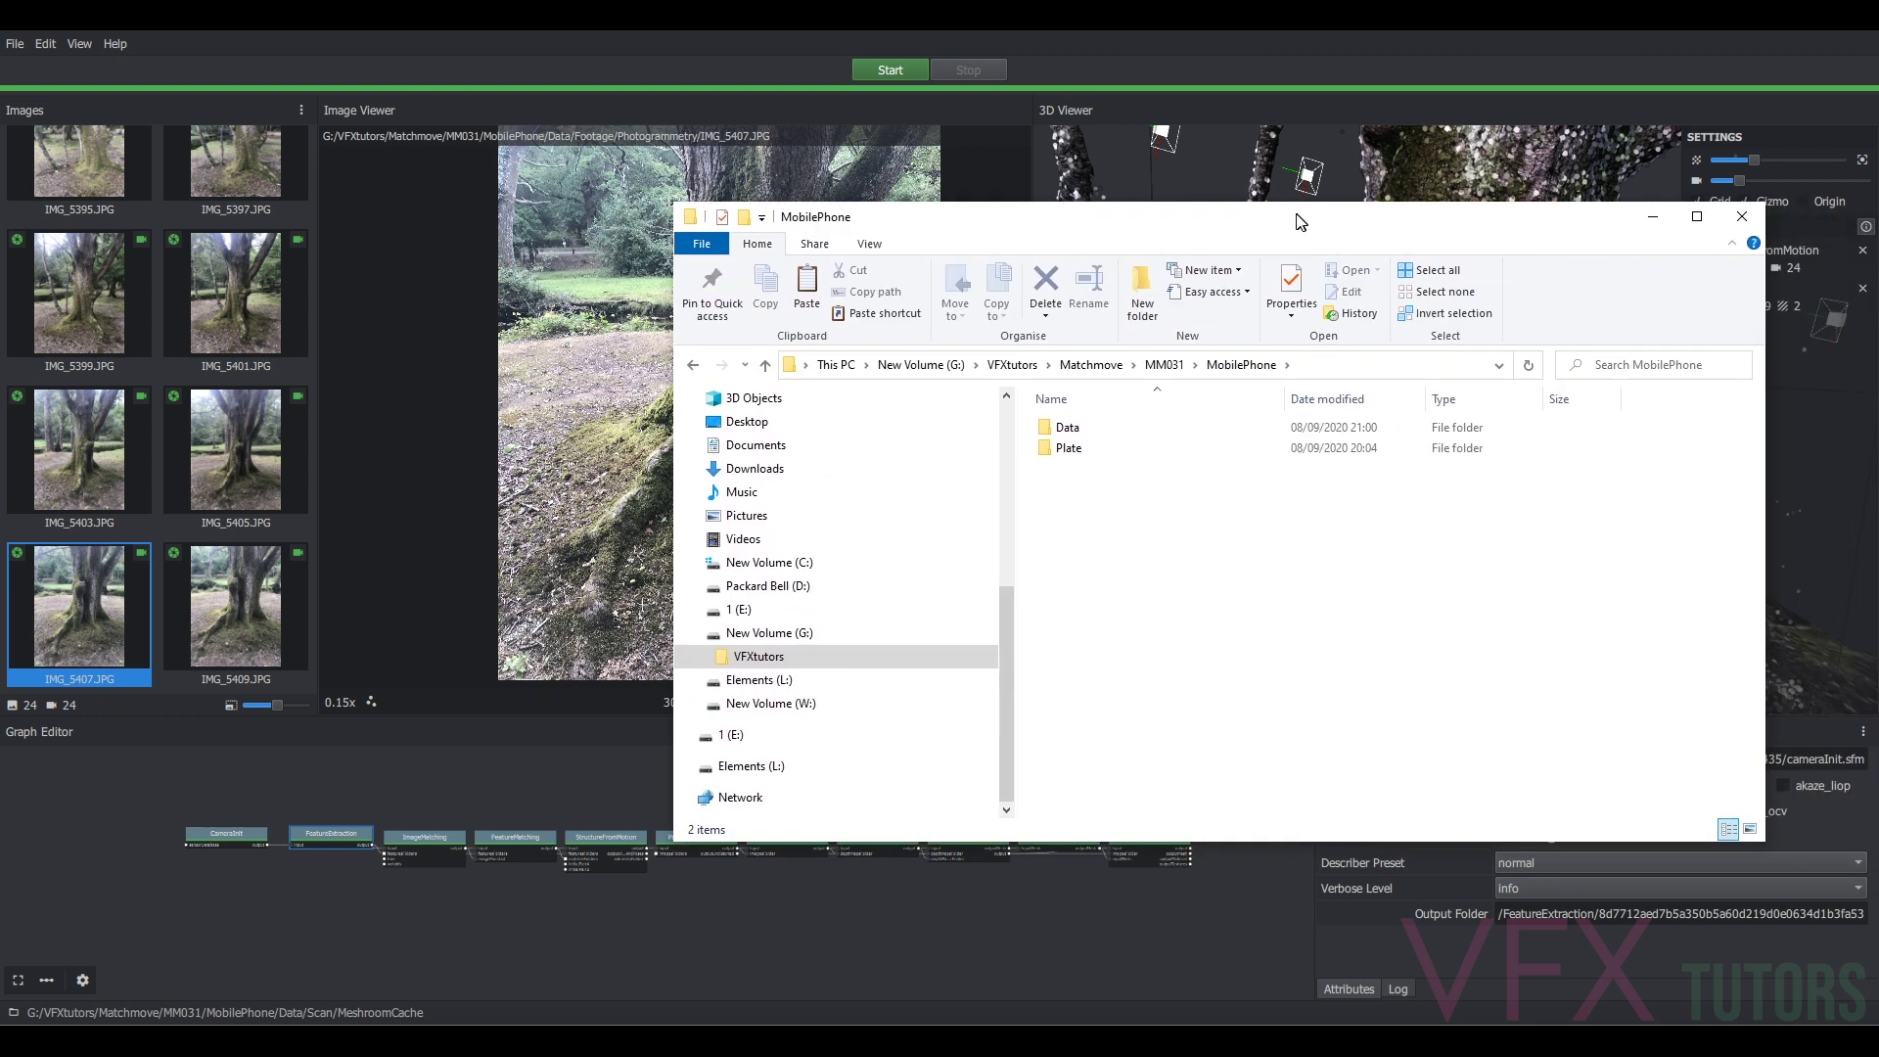
pyautogui.doubleClick(1084, 433)
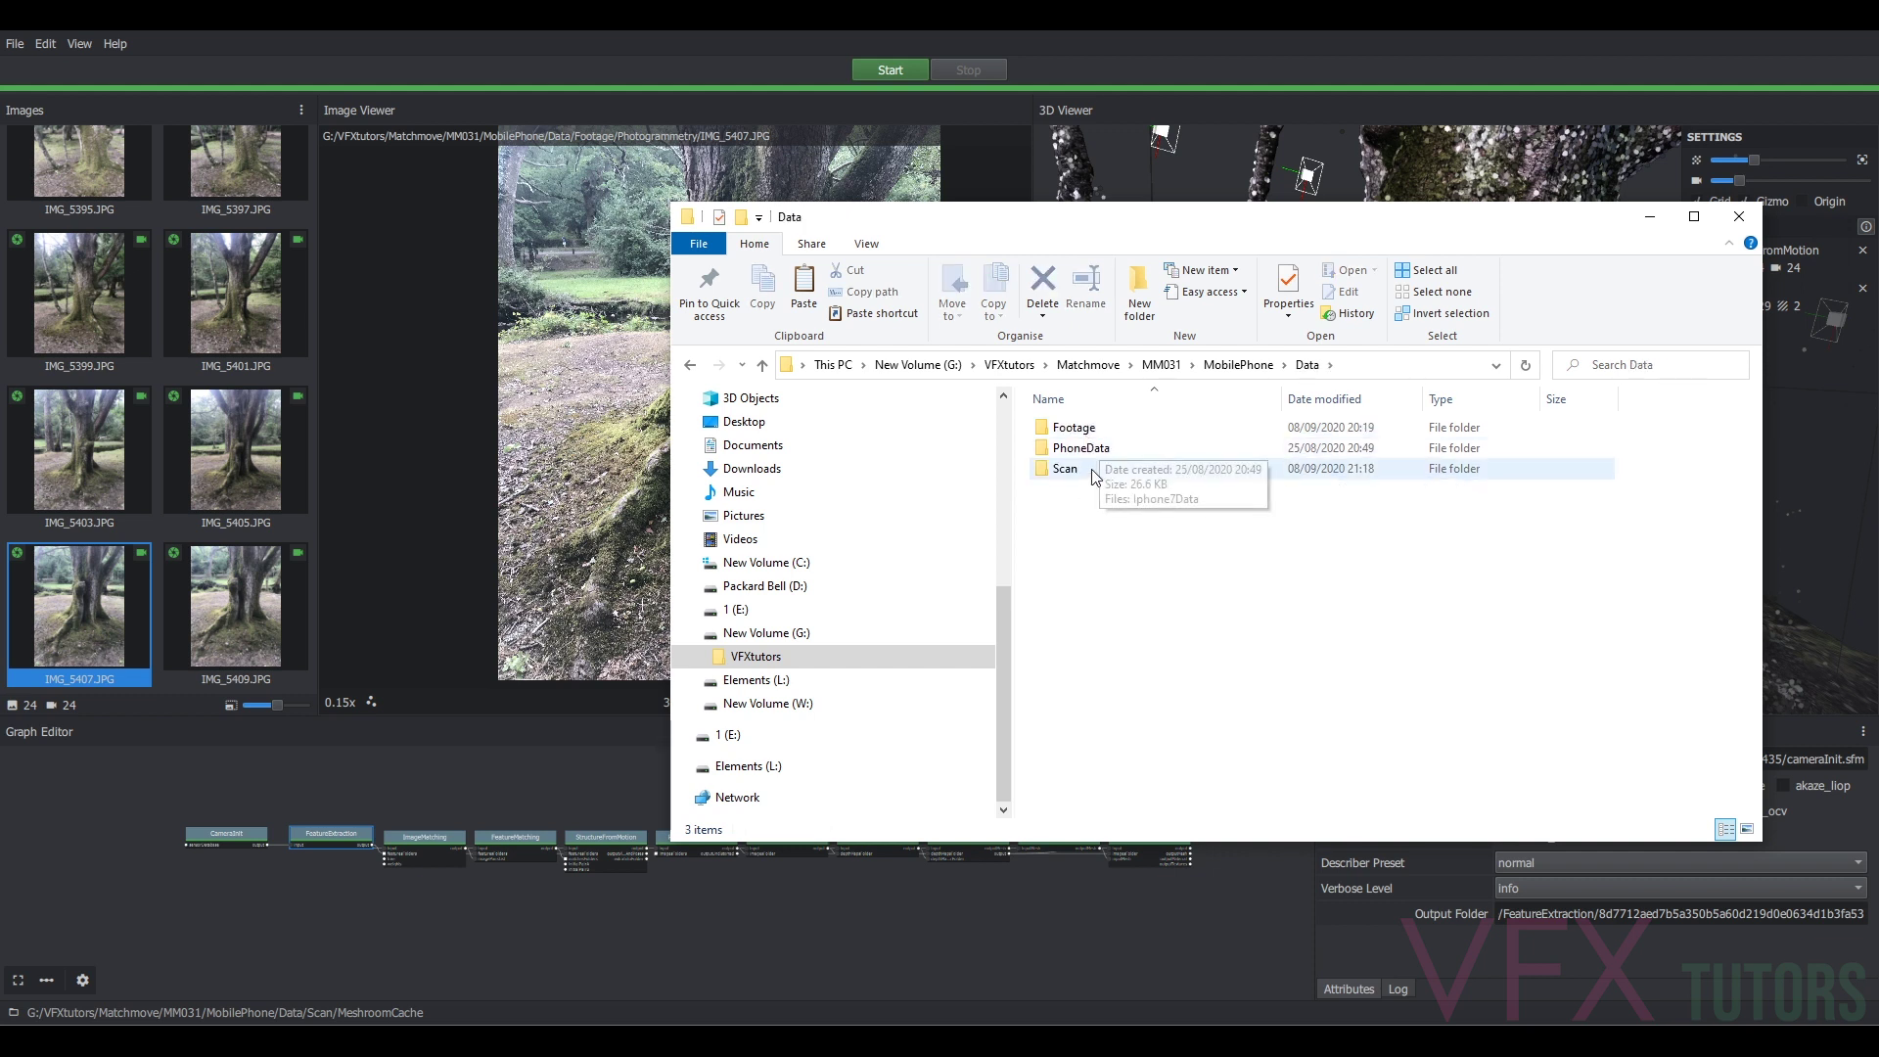
pyautogui.doubleClick(1091, 468)
pyautogui.moveTo(1091, 468)
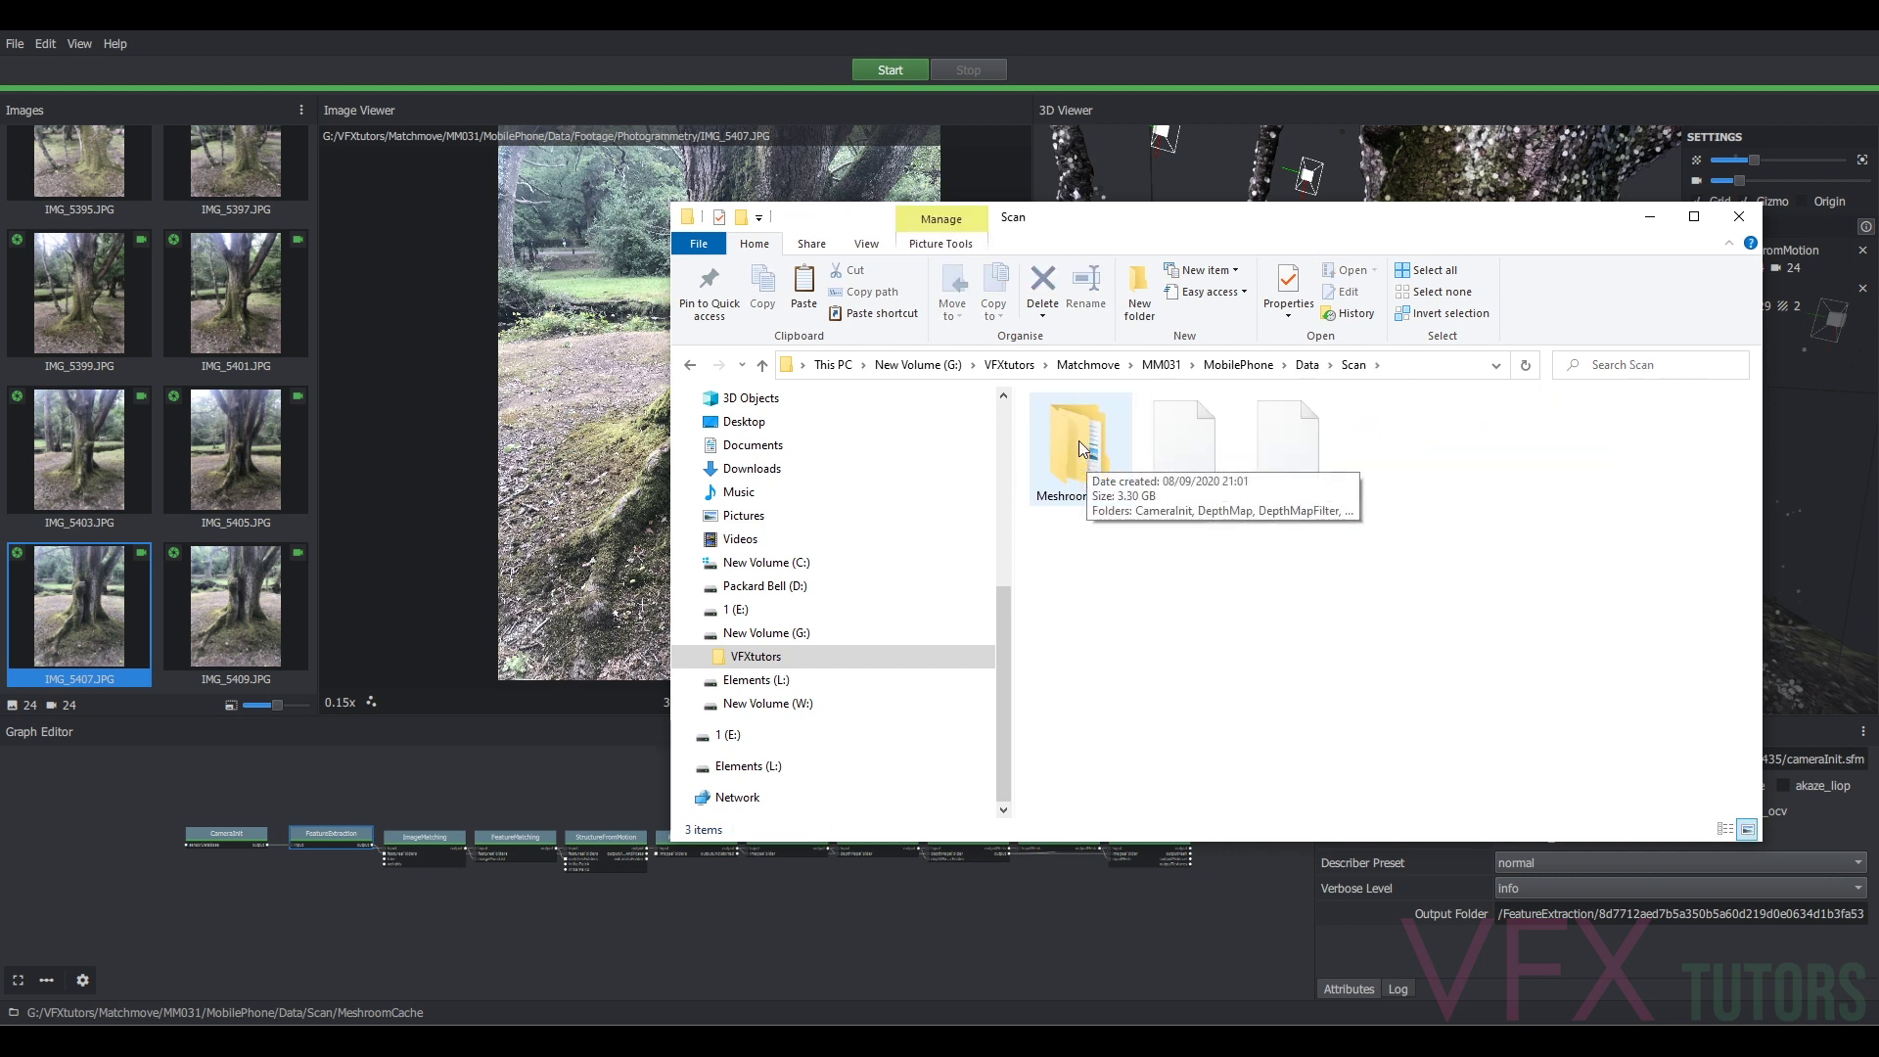
pyautogui.doubleClick(1077, 445)
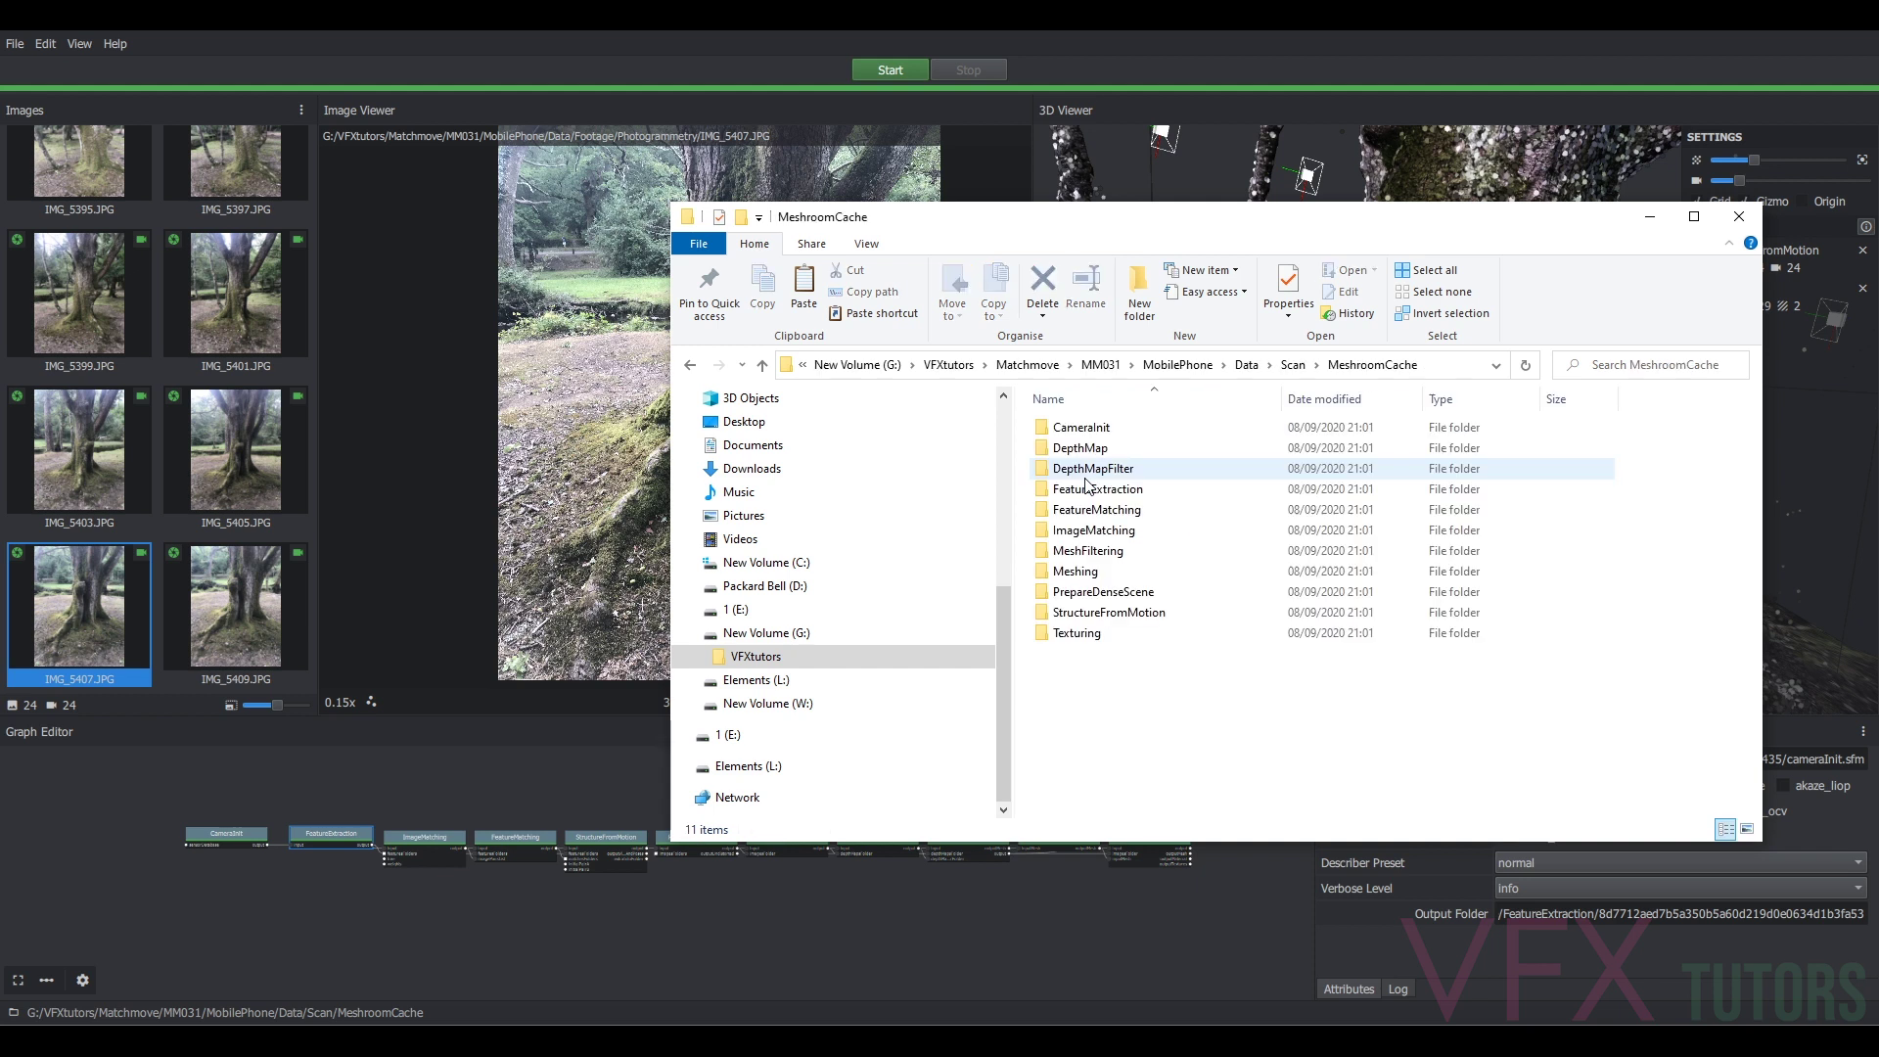
# - Check the output files in the CameraInit subfolder and return to the MeshroomCache folder
pyautogui.doubleClick(1108, 436)
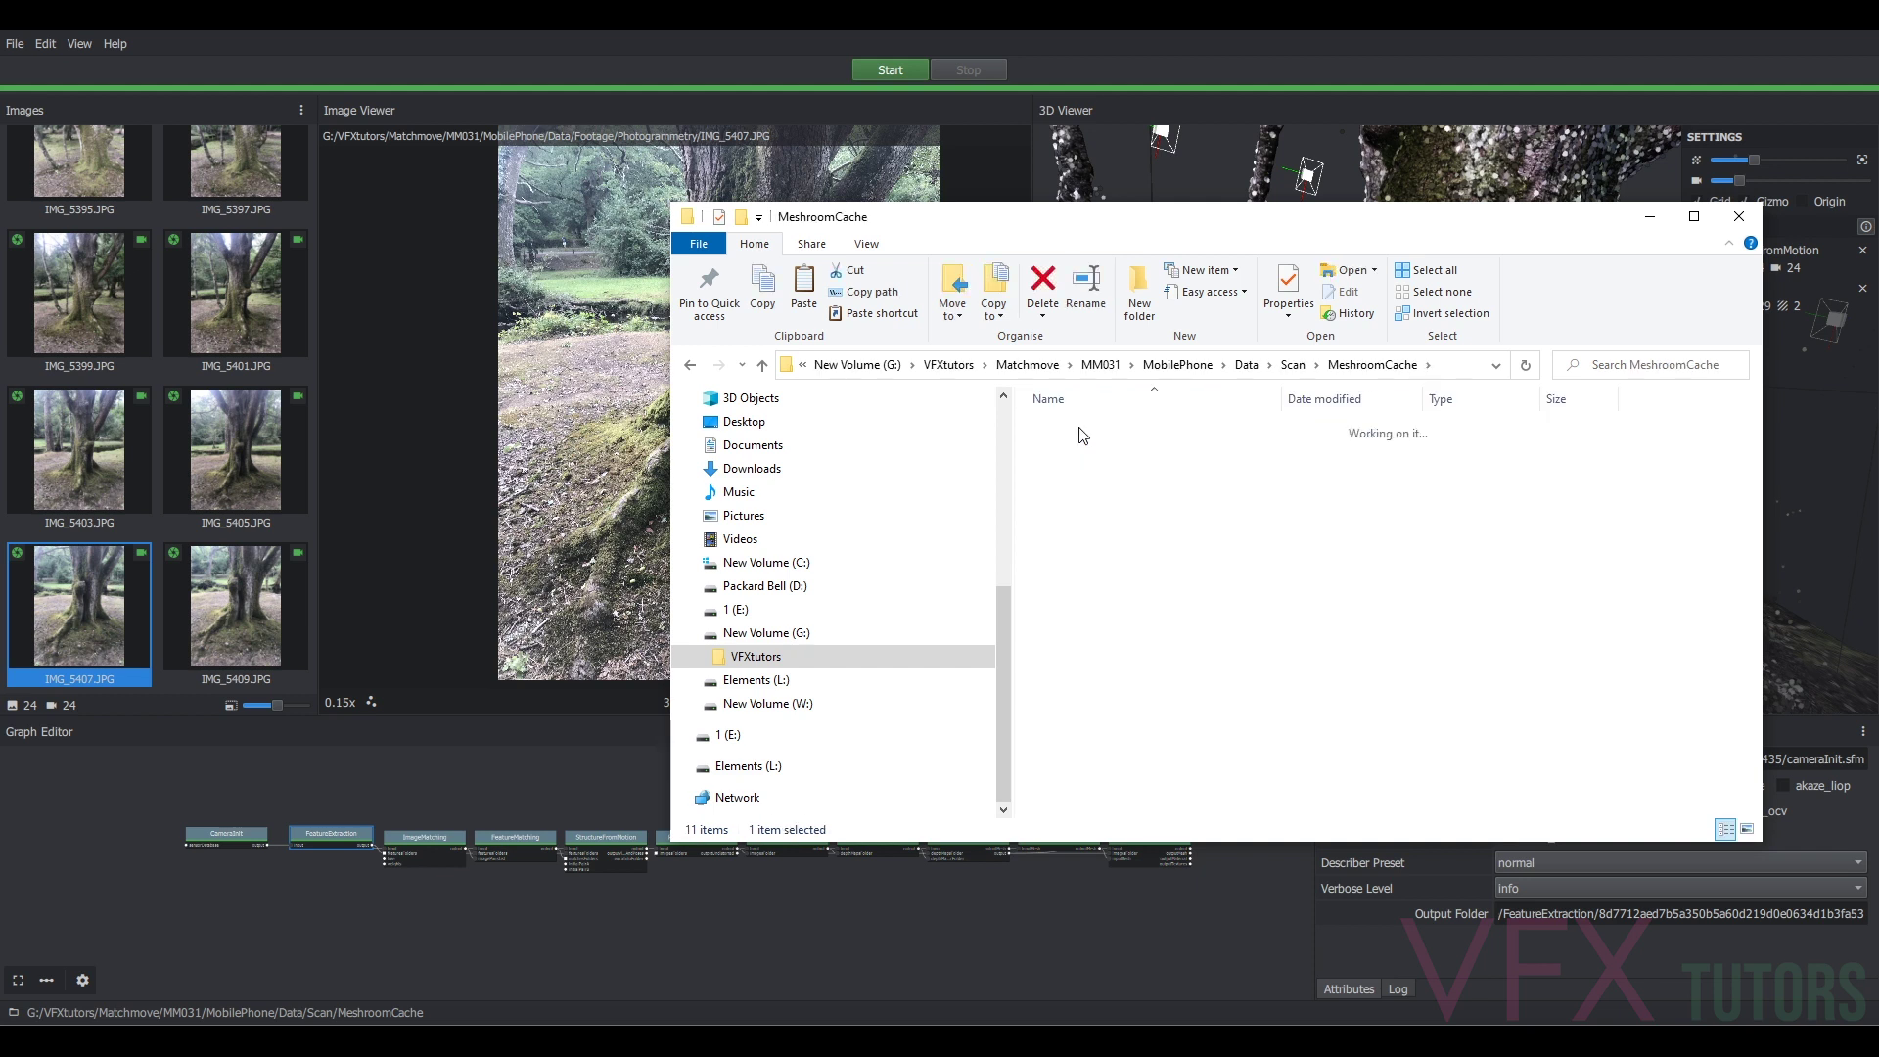
pyautogui.doubleClick(1106, 435)
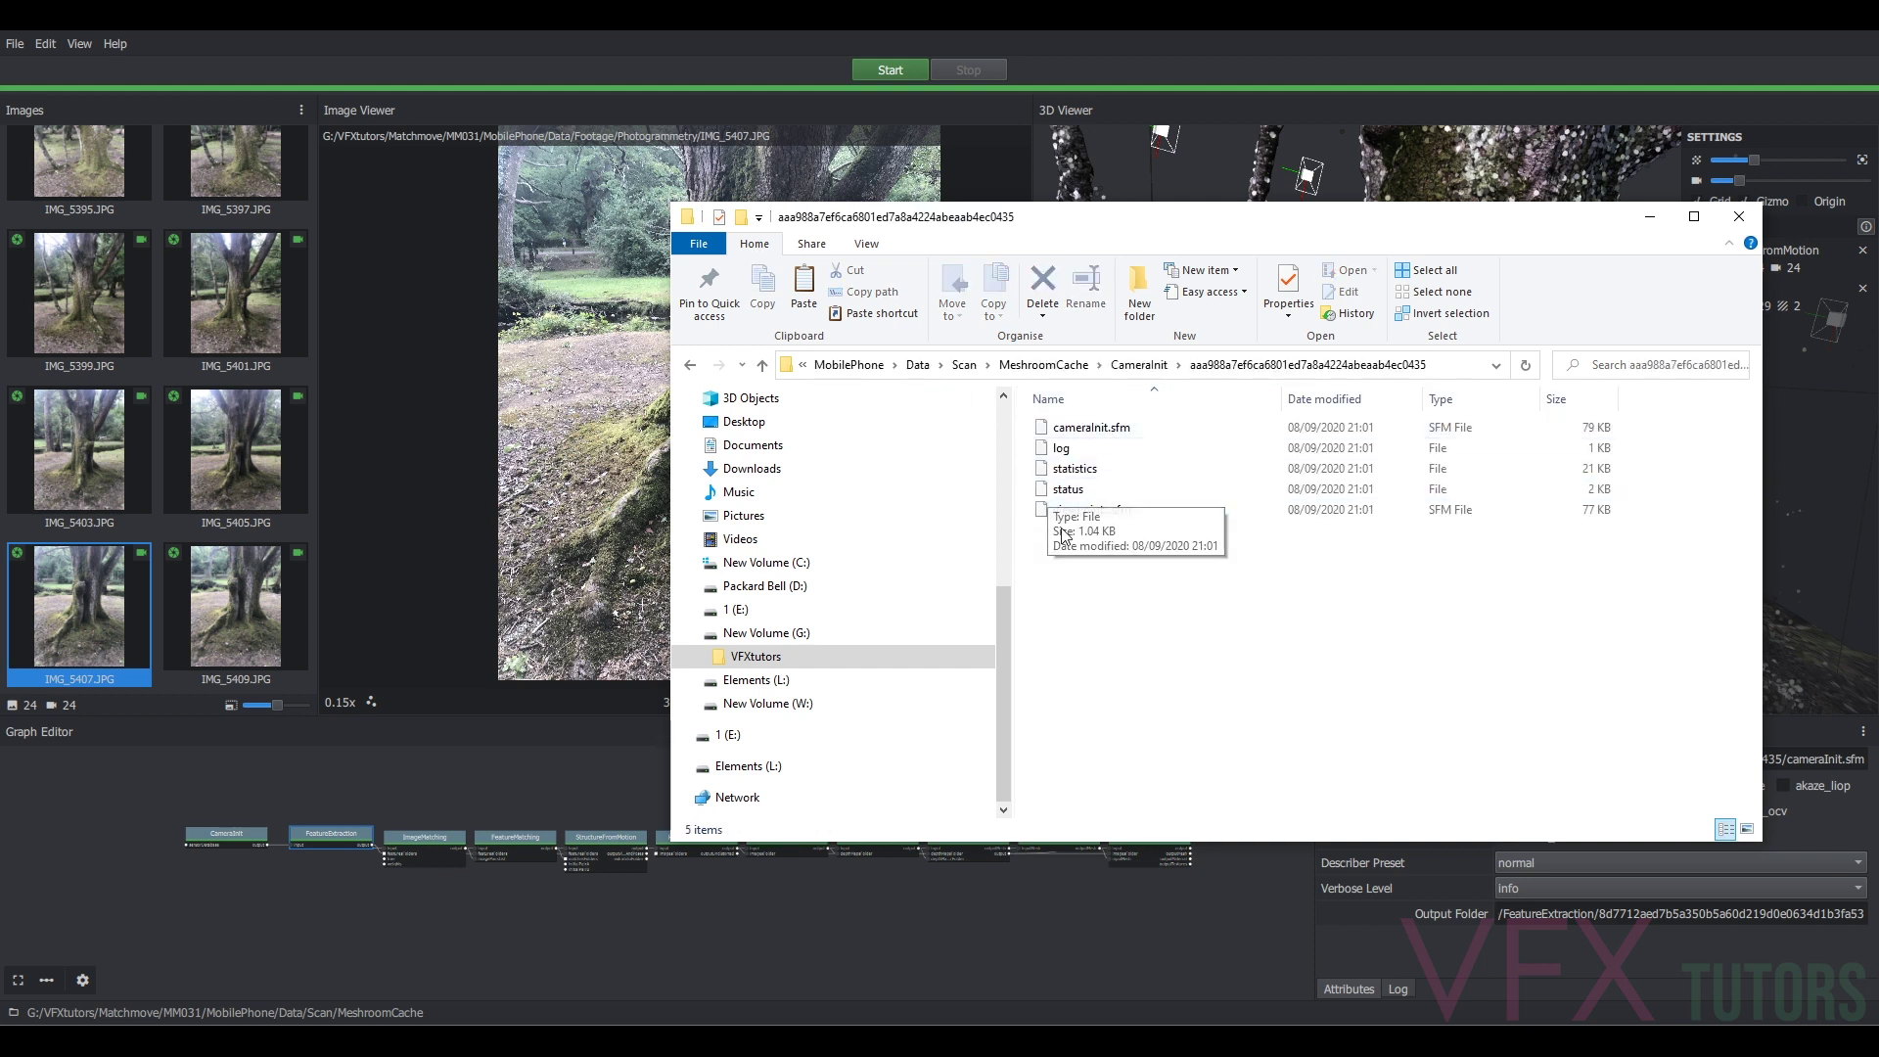
pyautogui.click(1143, 368)
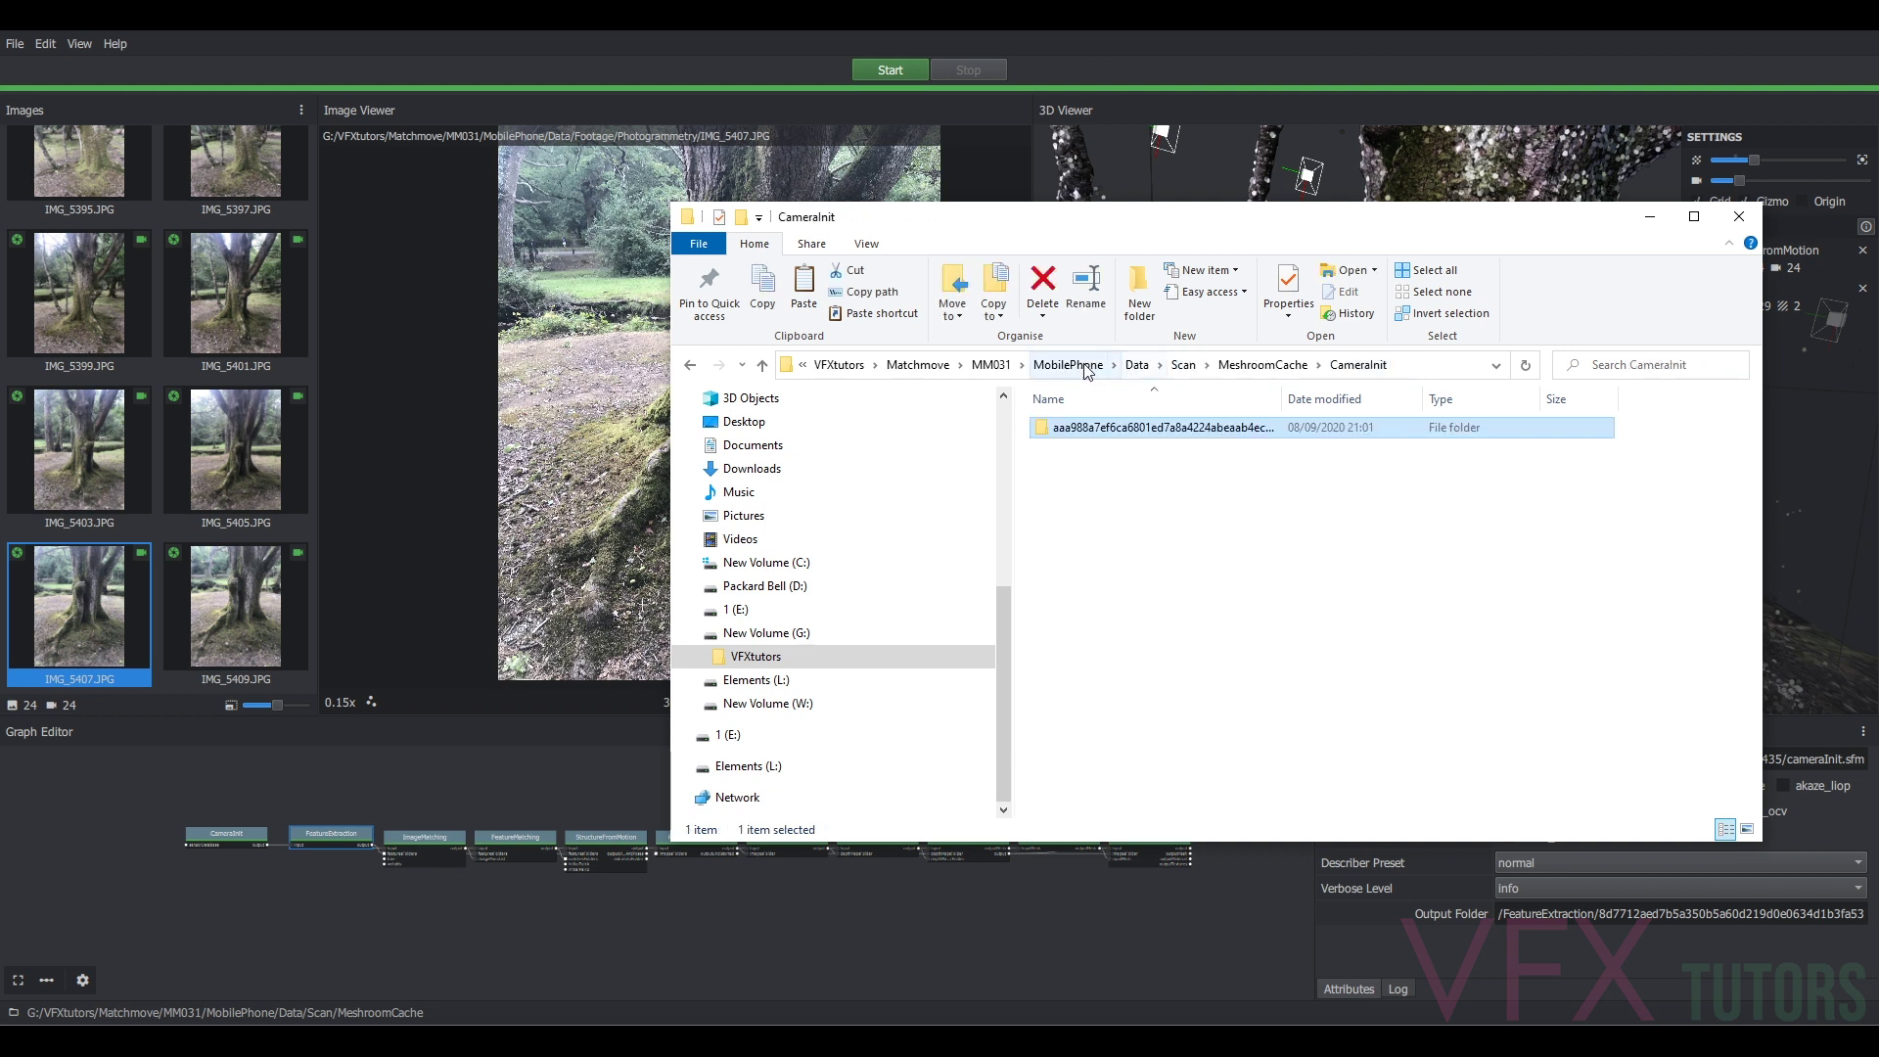
pyautogui.click(1235, 370)
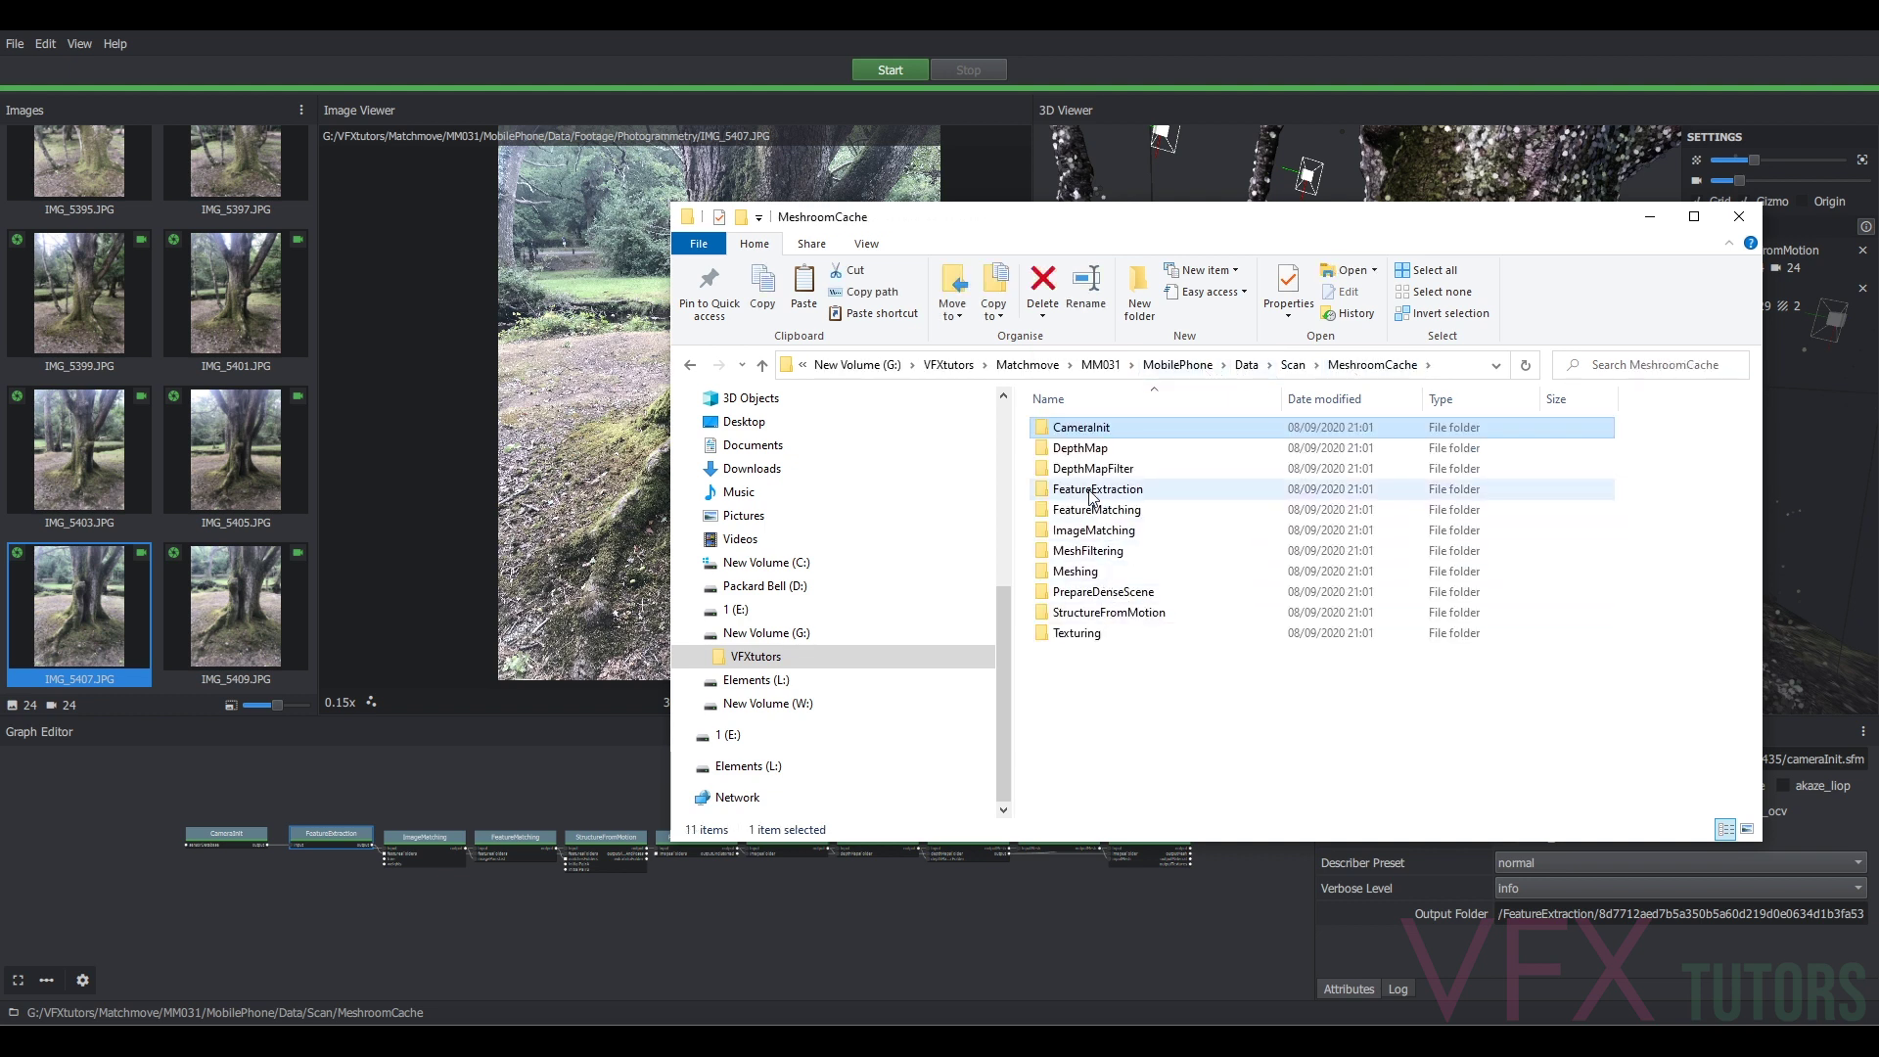
# - Check the texture and textured mesh files in the Texturing output subfolder, and move File Explorer away from the Meshroom window
pyautogui.doubleClick(1080, 634)
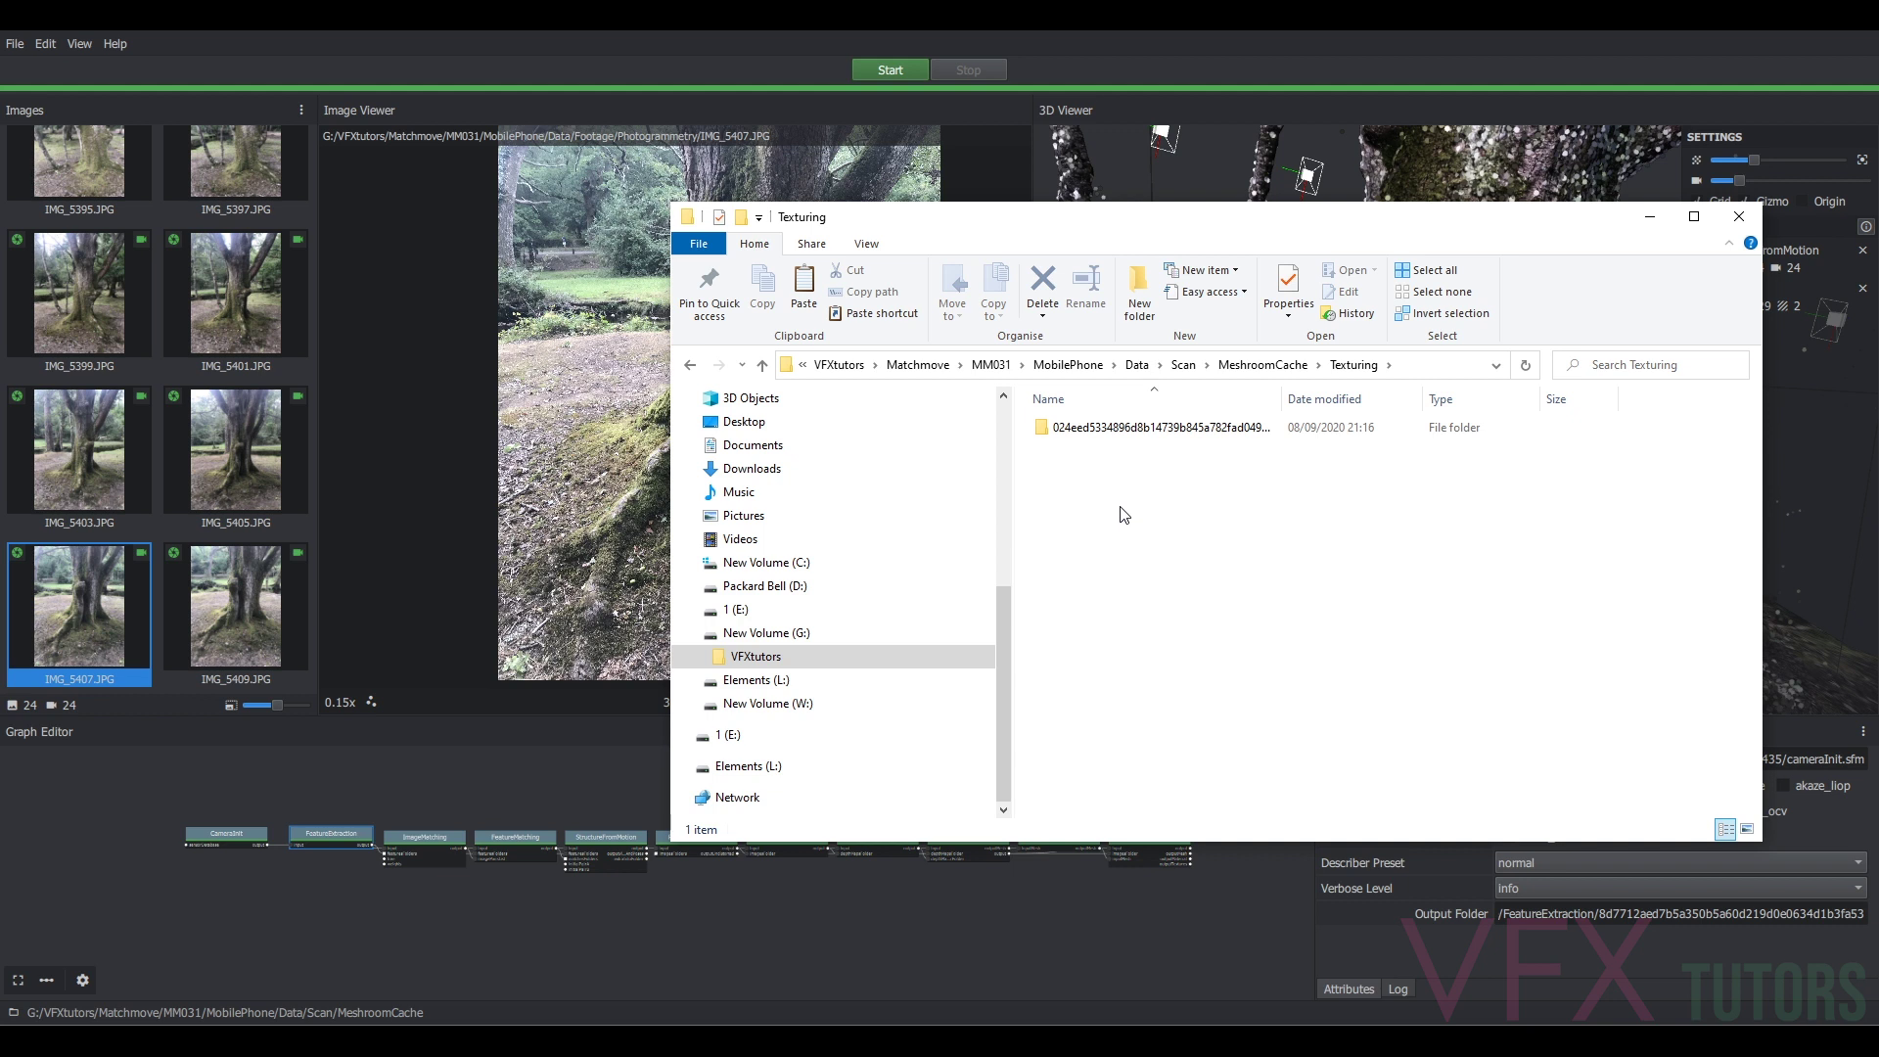
pyautogui.doubleClick(1189, 435)
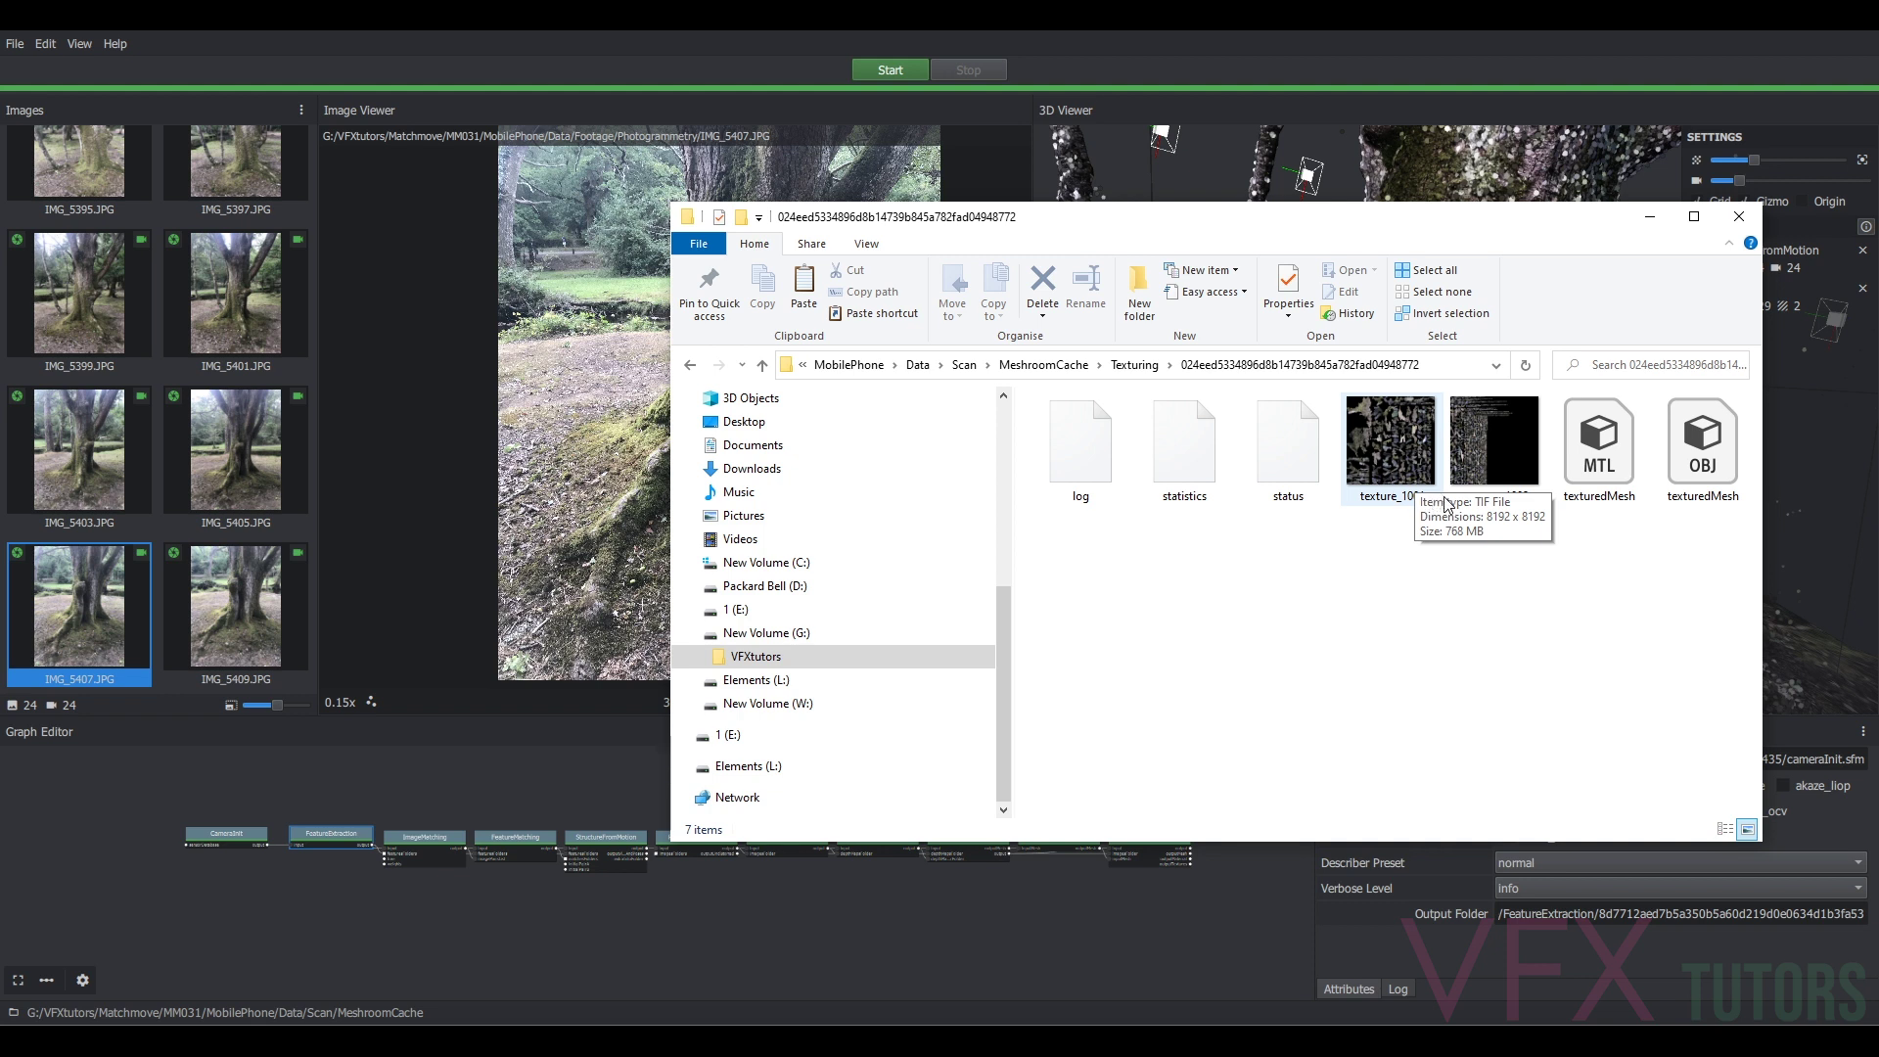
pyautogui.click(1132, 365)
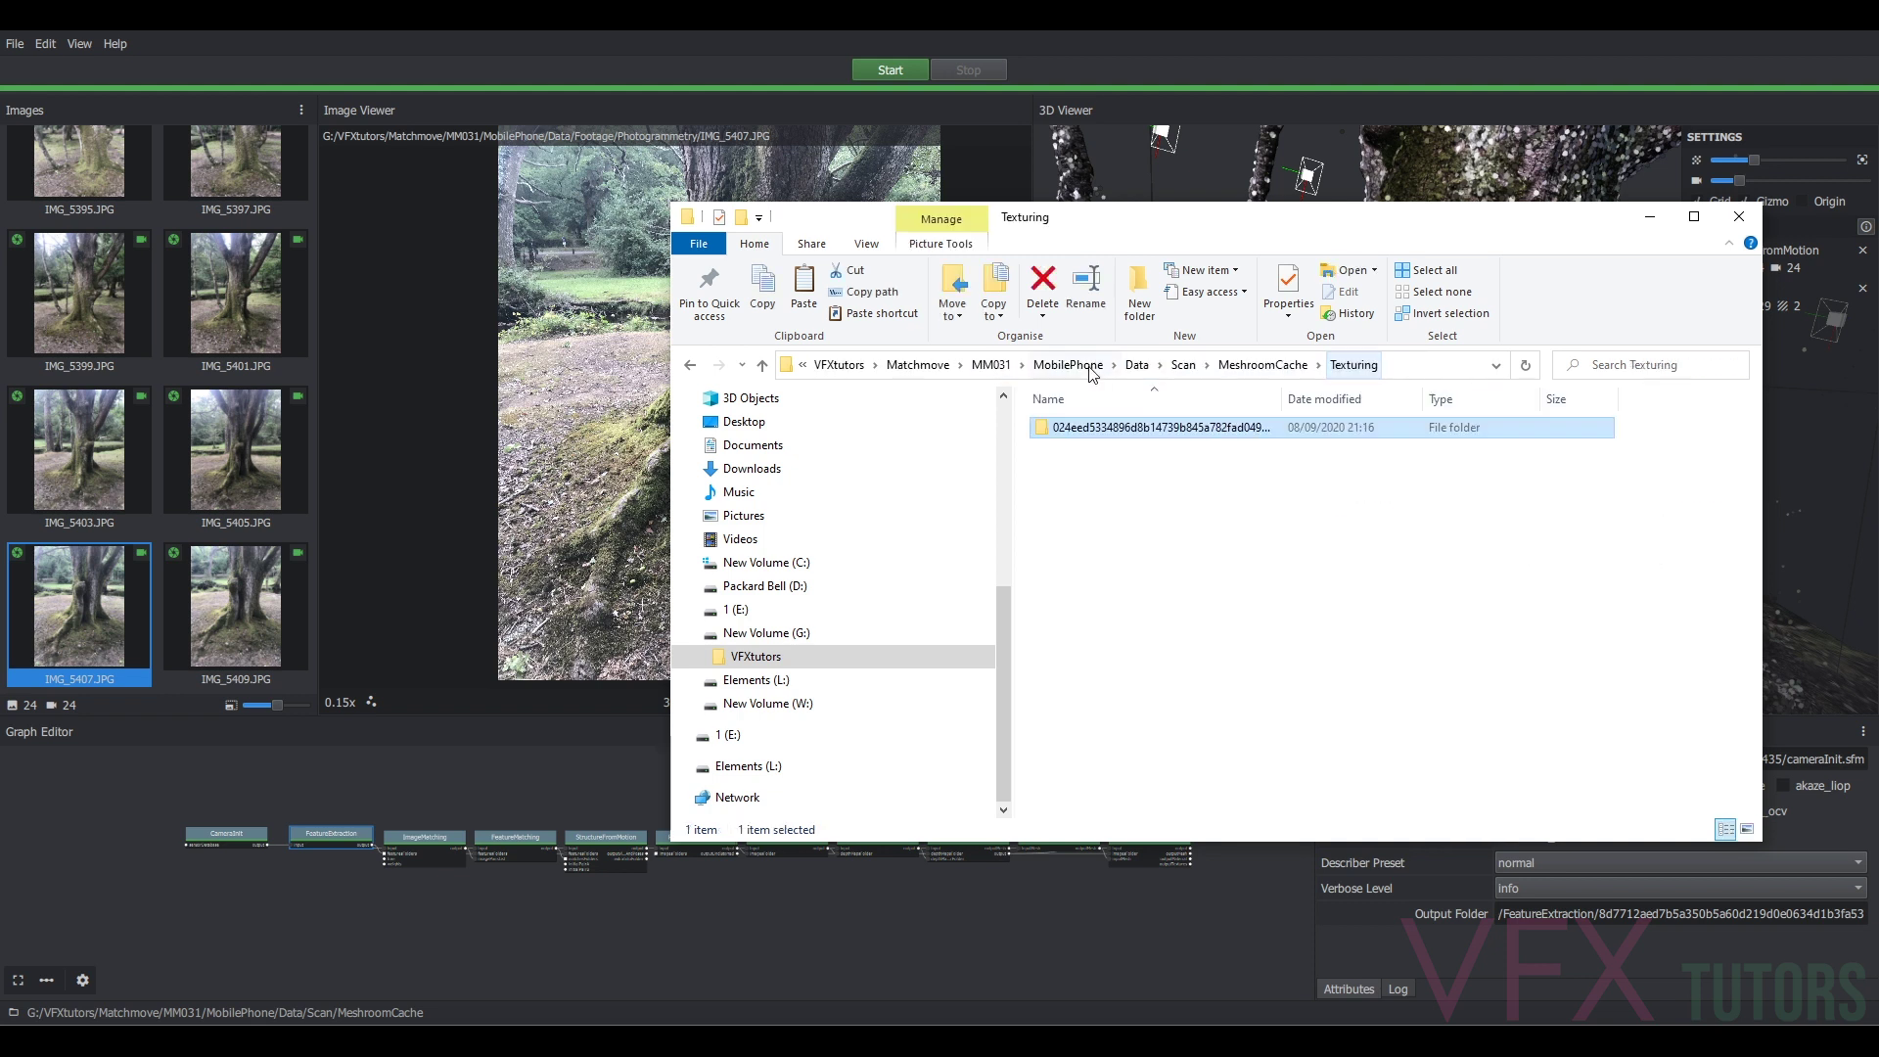
pyautogui.click(1246, 366)
pyautogui.moveTo(1272, 216); pyautogui.dragTo(1877, 216)
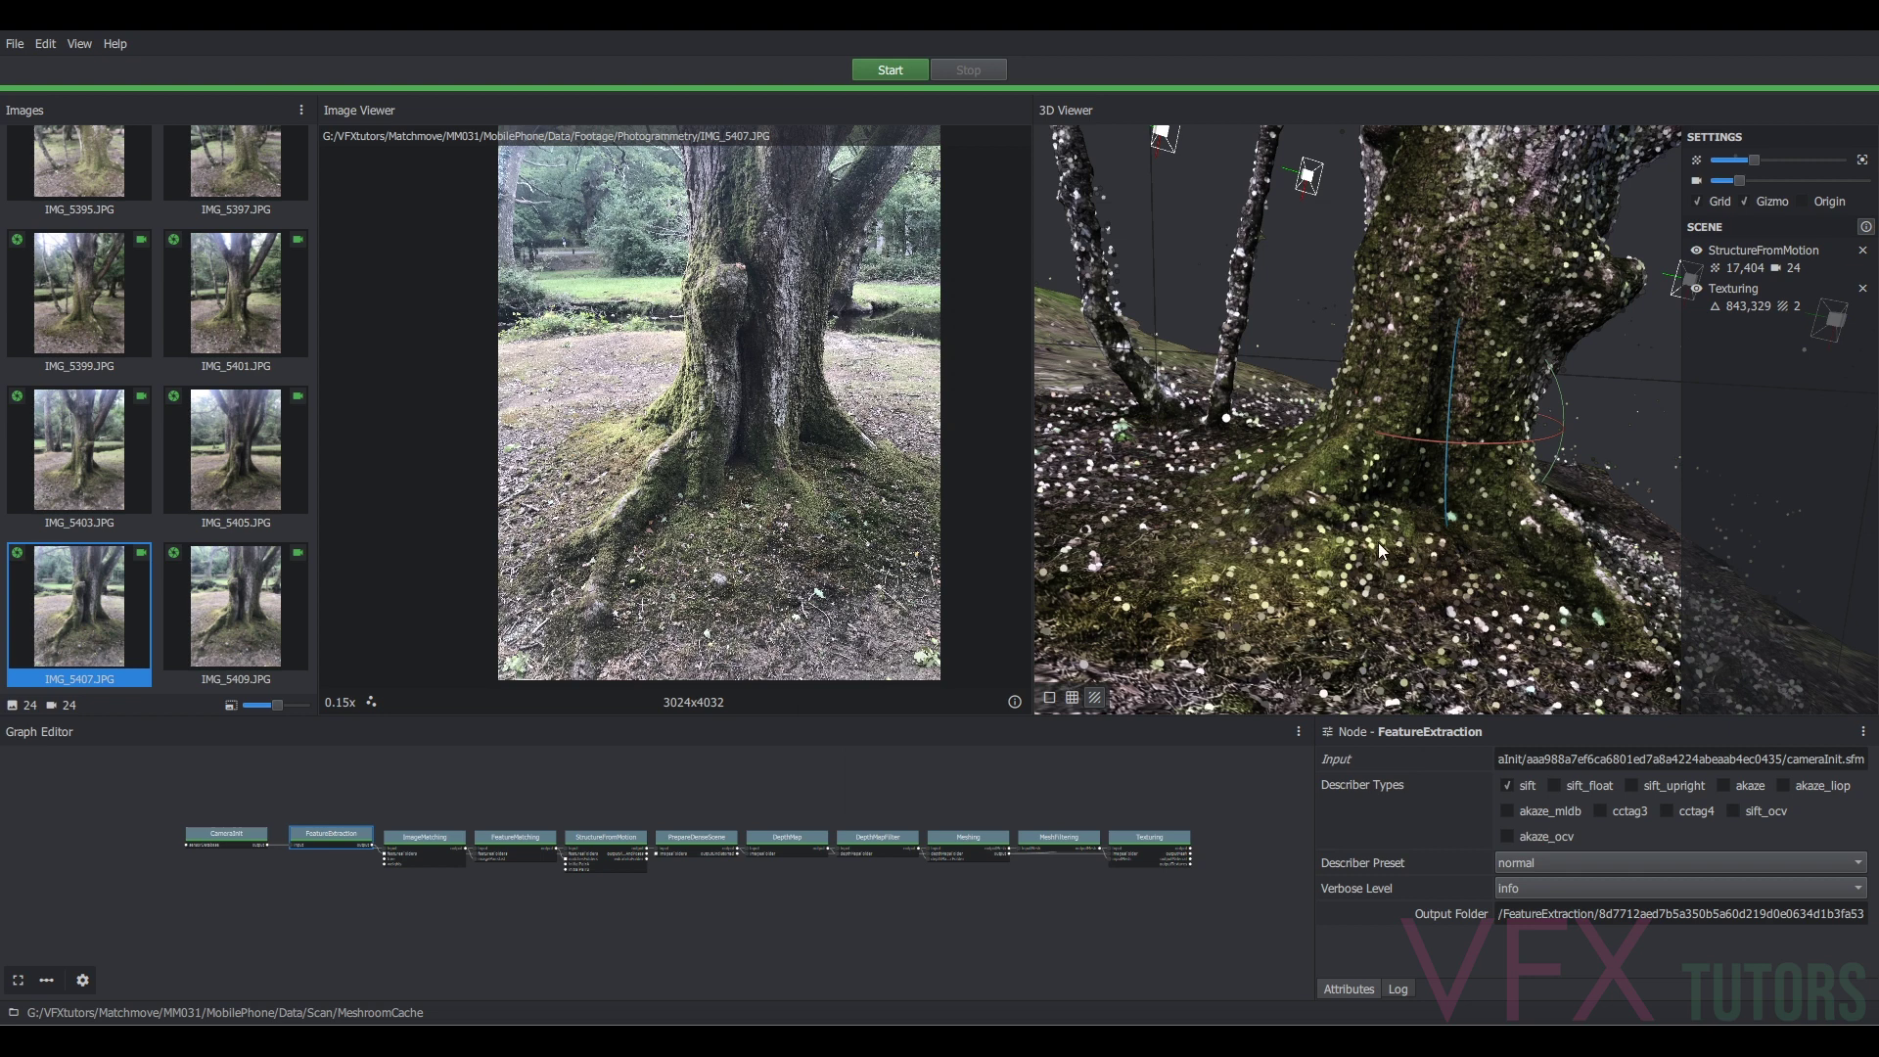
# - Examine the textured tree with its point cloud and surrounding camera positions in the 3D viewer, from close to the trunk and from farther above
pyautogui.moveTo(1472, 450); pyautogui.dragTo(1428, 484)
pyautogui.scroll(5, 1443, 445)
pyautogui.moveTo(1459, 401); pyautogui.dragTo(1373, 373)
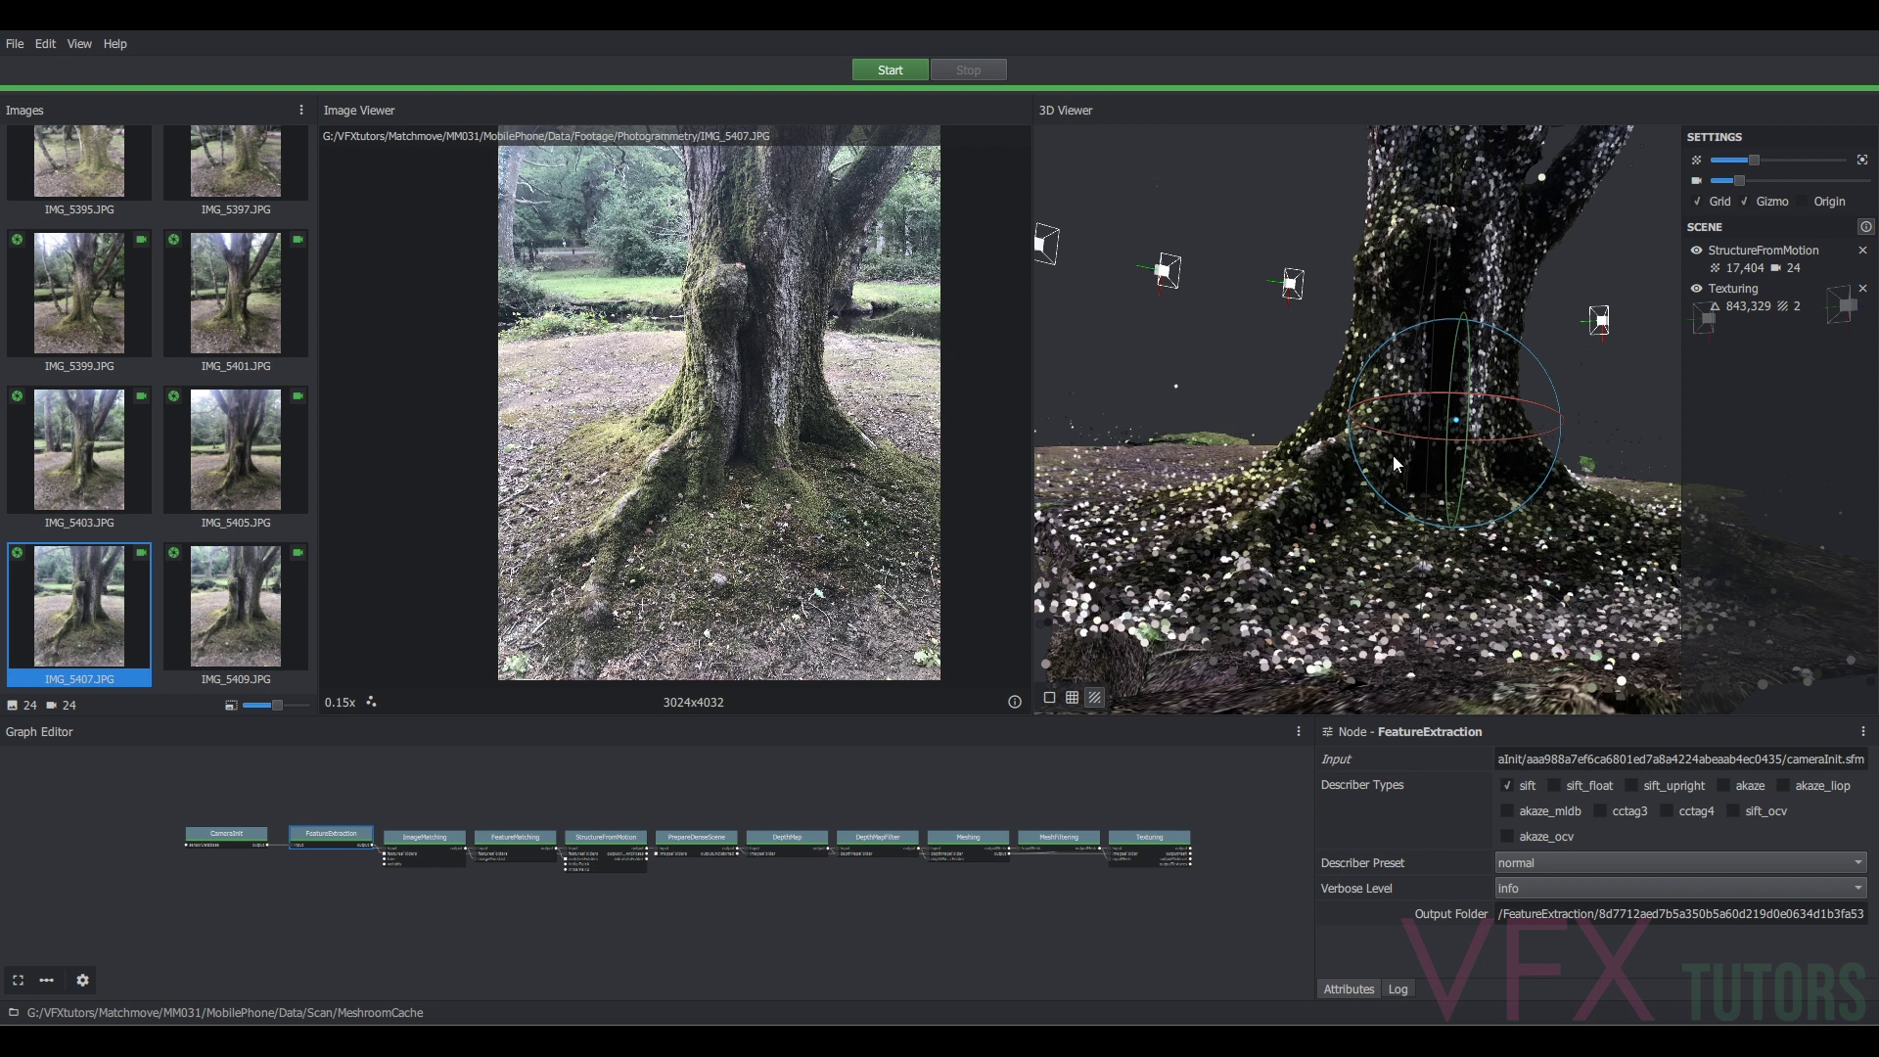
pyautogui.moveTo(1412, 494); pyautogui.dragTo(1473, 409)
pyautogui.moveTo(1444, 327); pyautogui.dragTo(1424, 323)
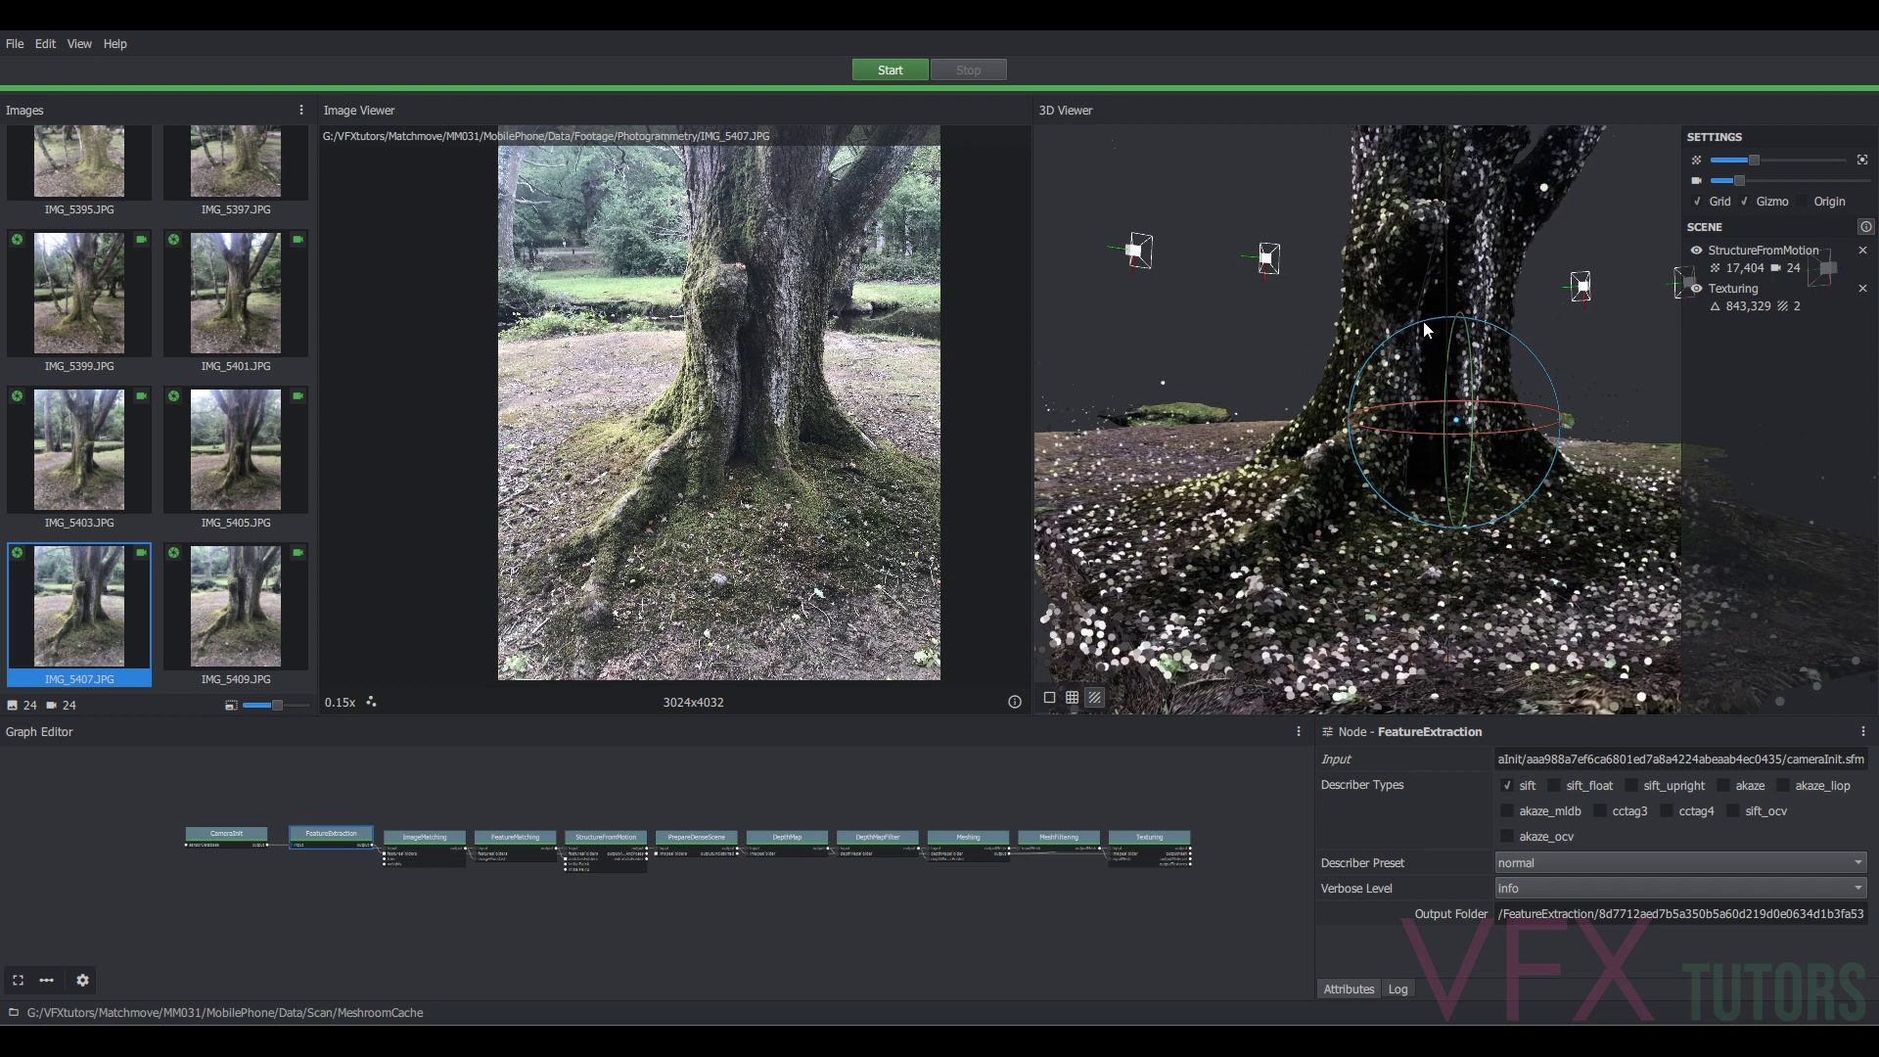
pyautogui.moveTo(1401, 455); pyautogui.dragTo(1496, 420)
pyautogui.moveTo(1270, 260); pyautogui.dragTo(1402, 377)
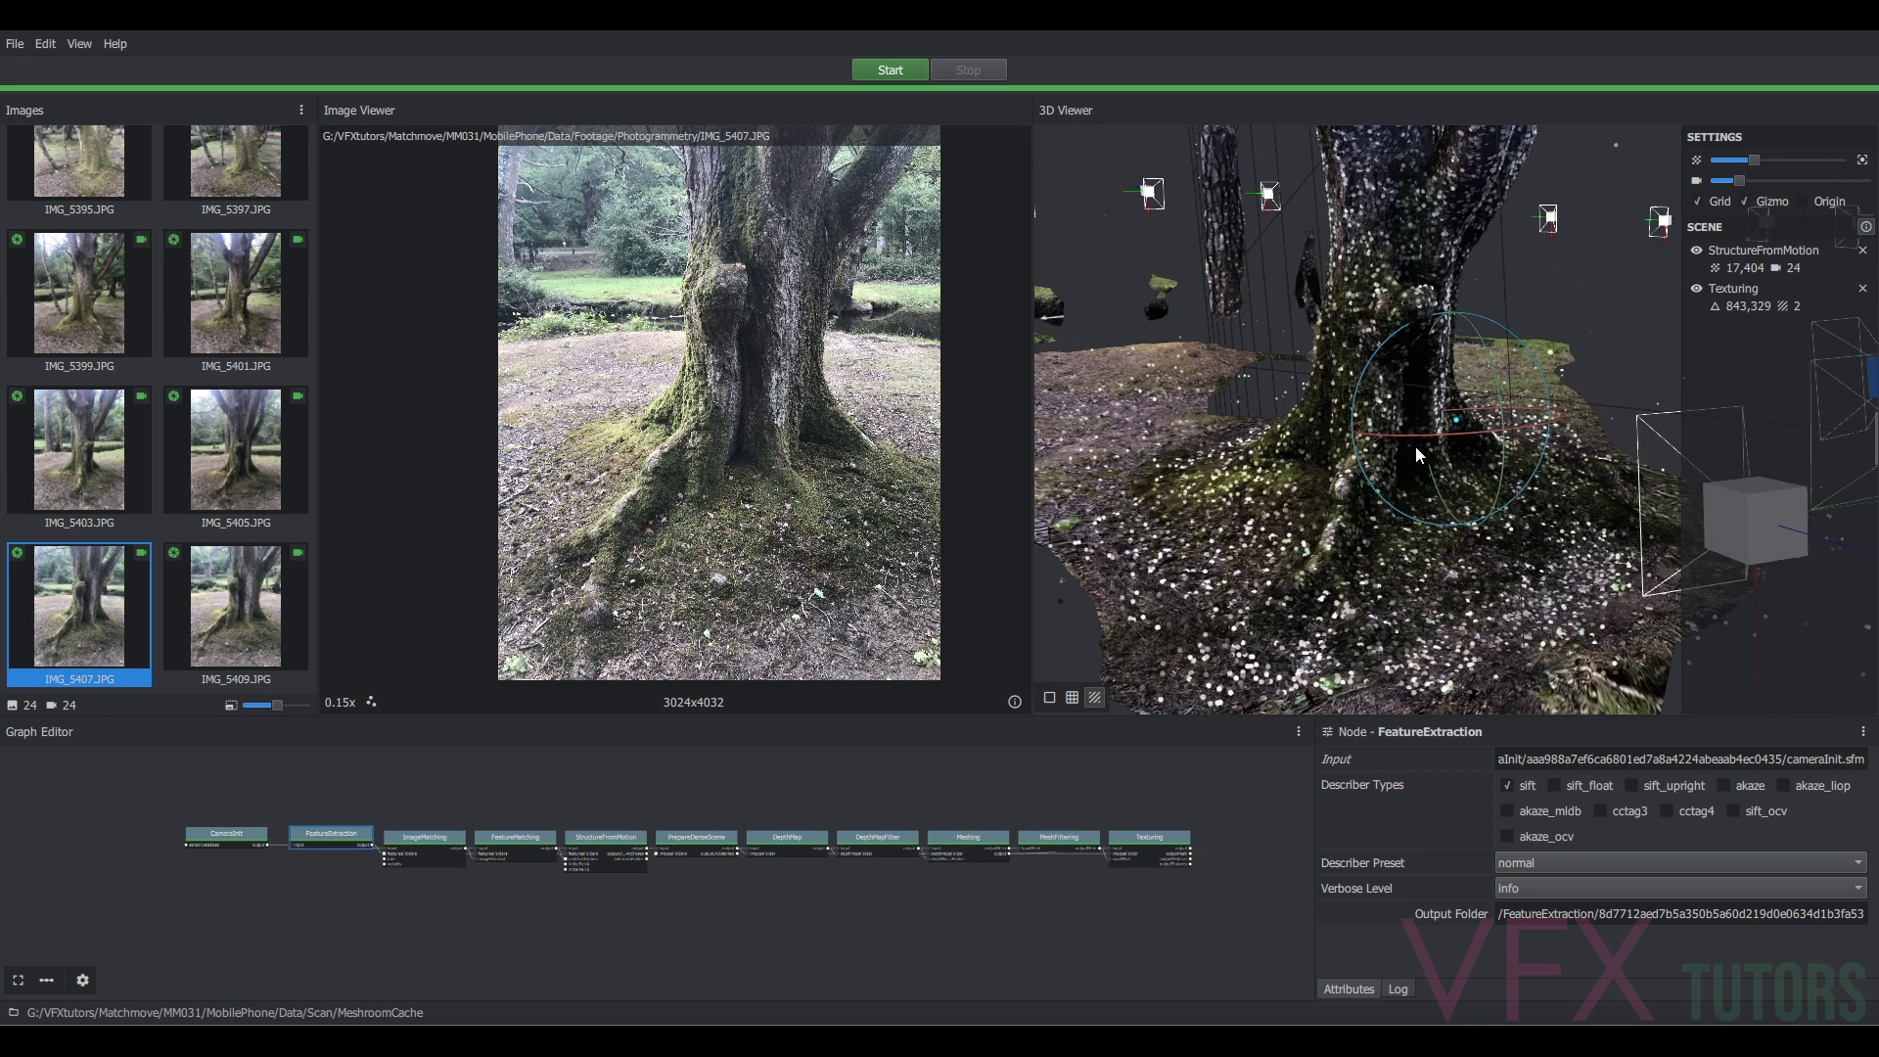
pyautogui.moveTo(1414, 444); pyautogui.dragTo(1300, 589)
pyautogui.moveTo(1440, 434); pyautogui.dragTo(1424, 492)
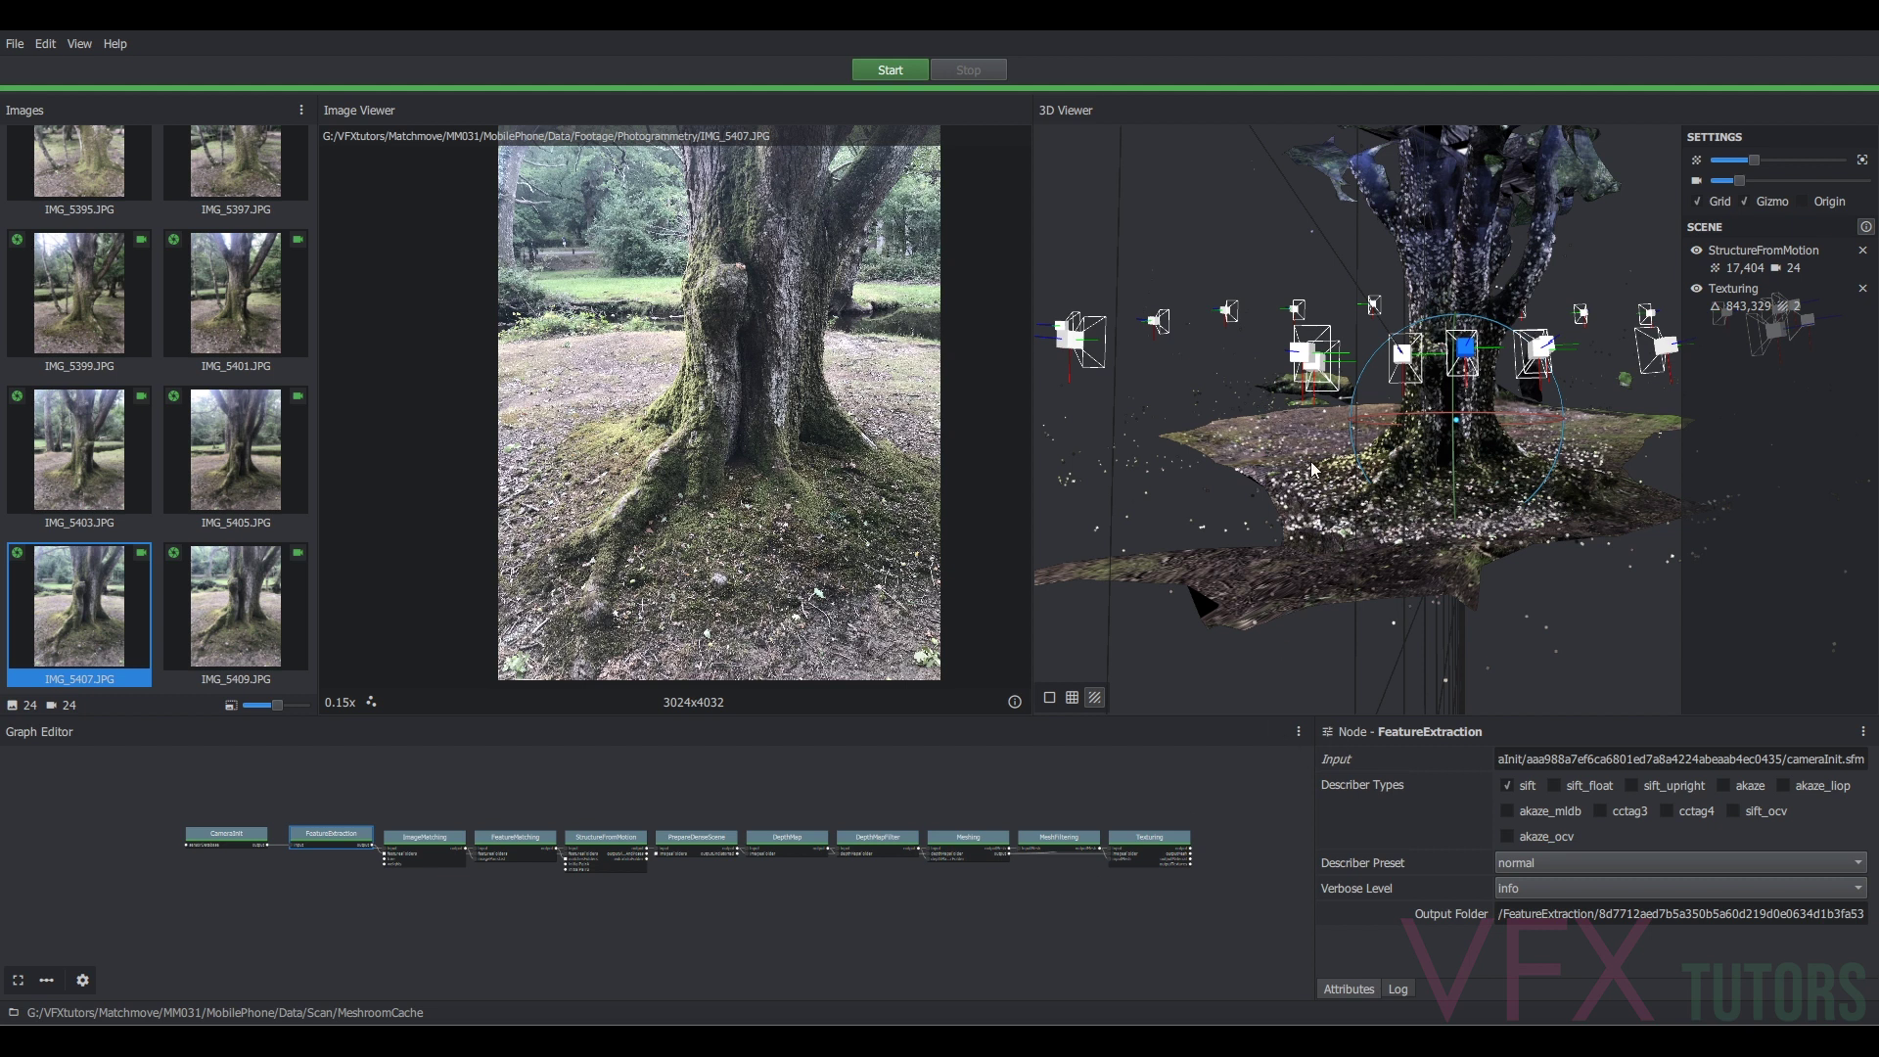
pyautogui.moveTo(1436, 455); pyautogui.dragTo(1500, 428)
pyautogui.moveTo(1409, 354); pyautogui.dragTo(1434, 390)
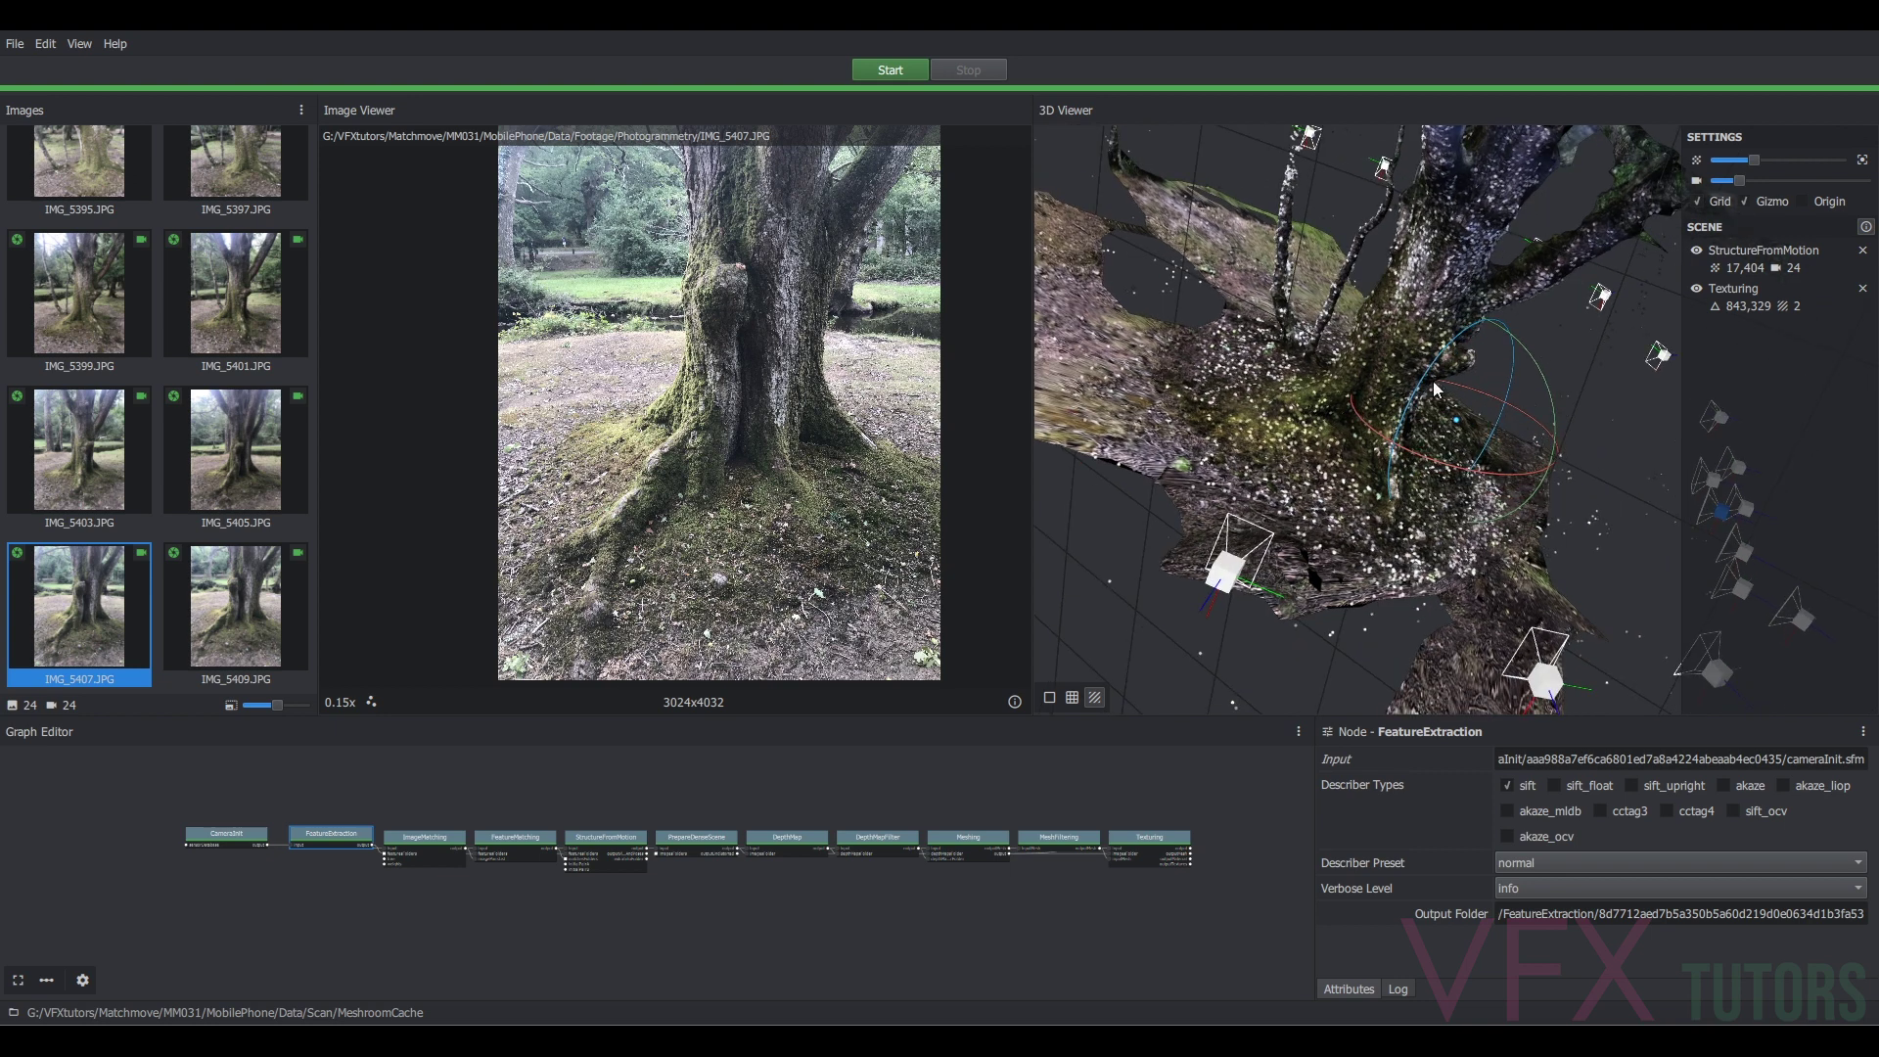
pyautogui.moveTo(1494, 500); pyautogui.dragTo(1529, 447)
pyautogui.moveTo(1509, 348); pyautogui.dragTo(1391, 402)
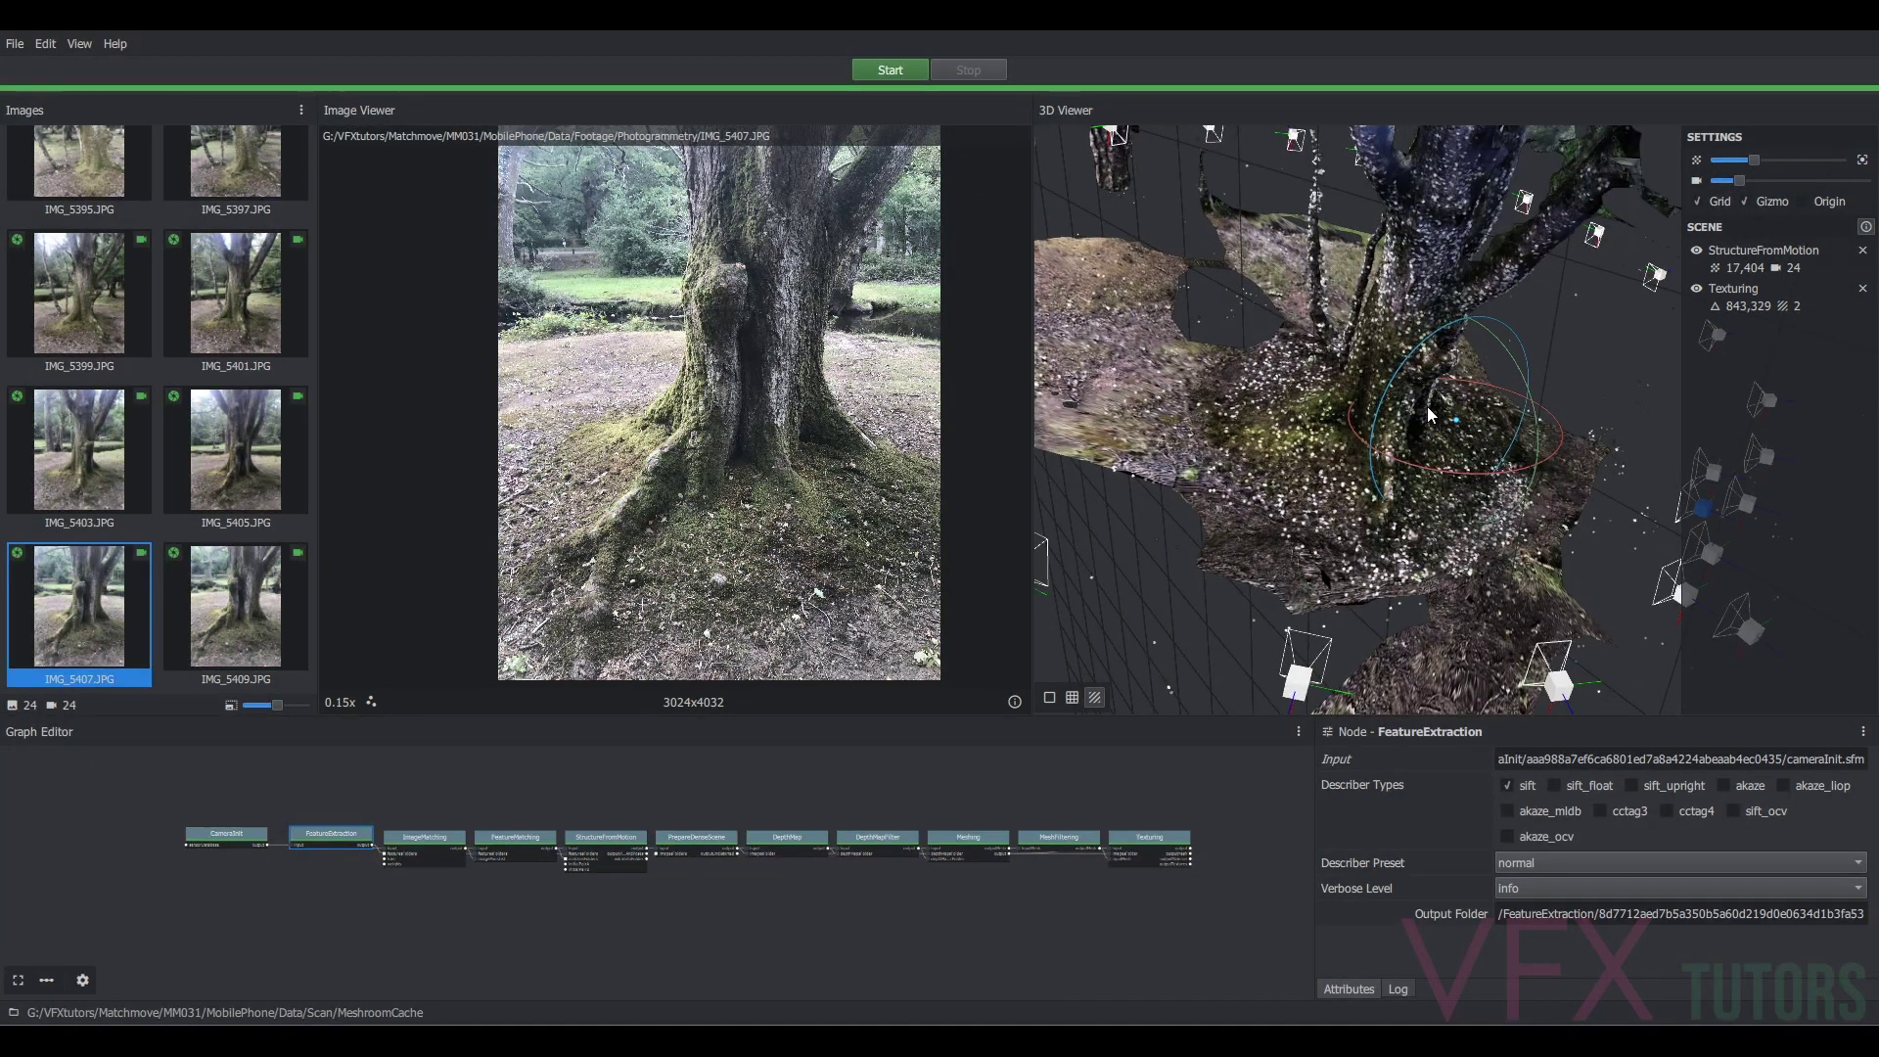